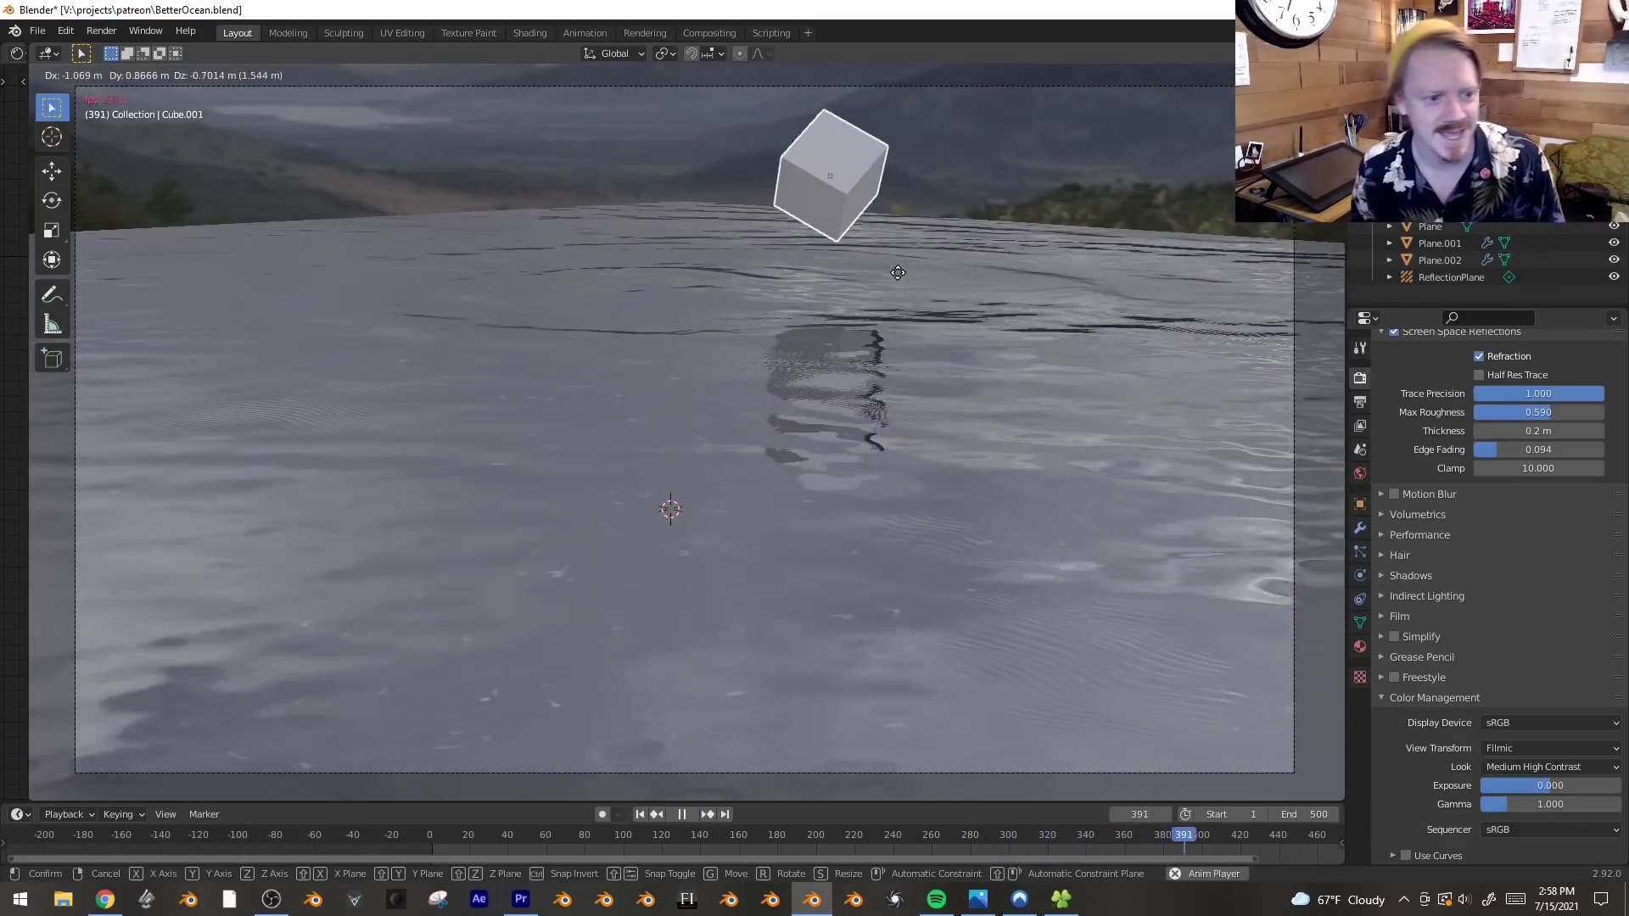
# - Place the cube farther along above the water and inspect its reflection on the animated surface from several angles
pyautogui.click(977, 266)
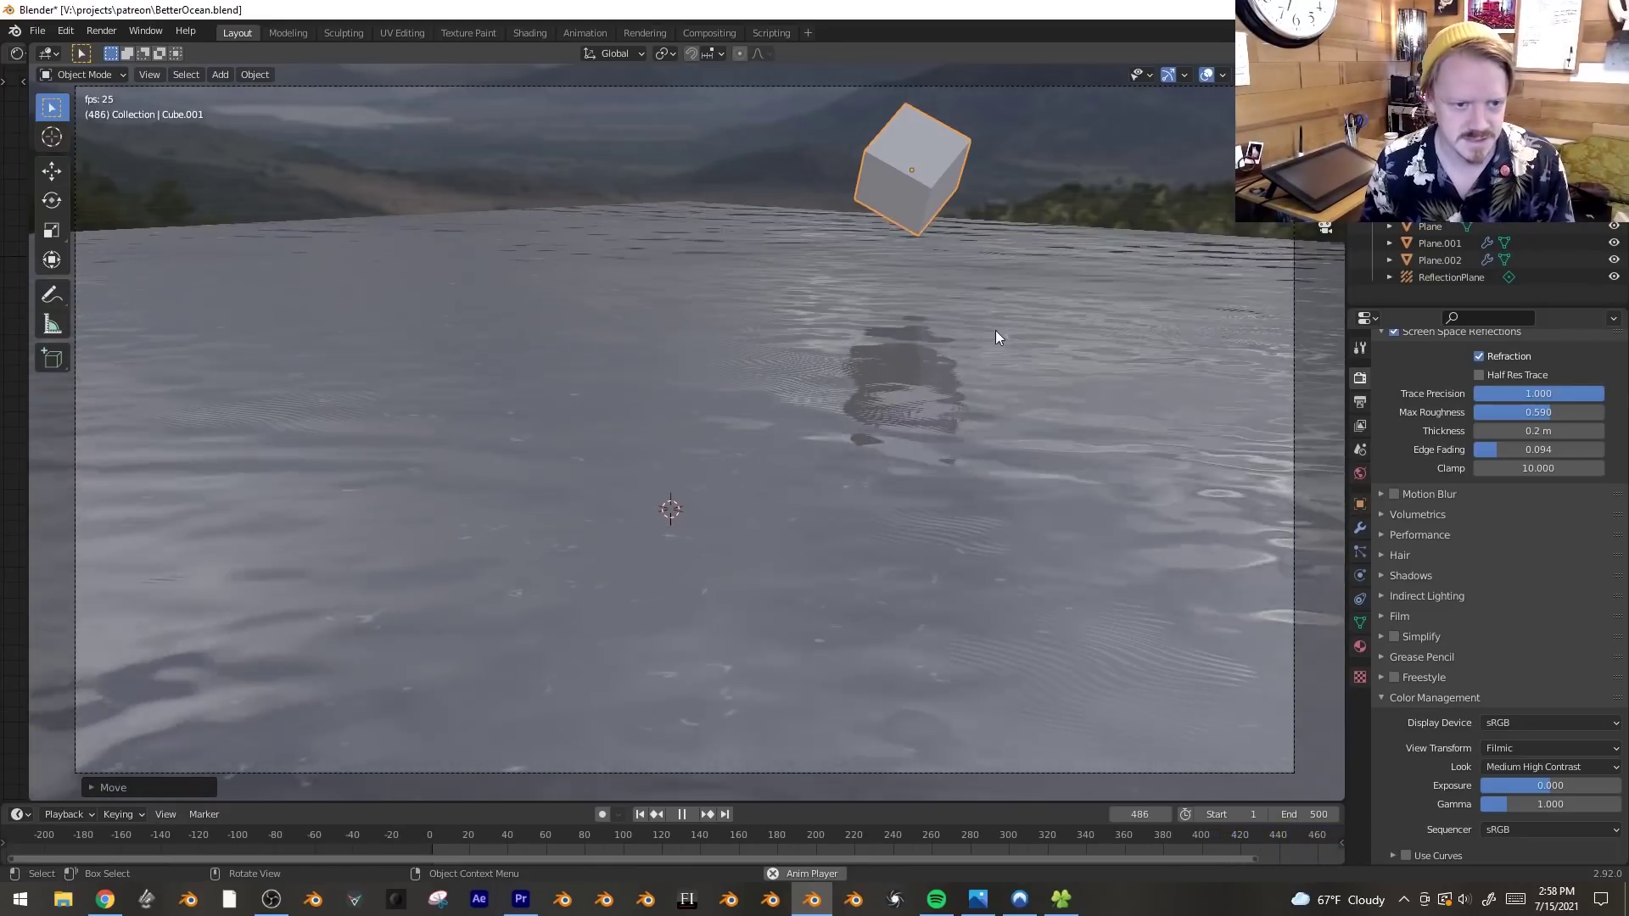
pyautogui.moveTo(1036, 324); pyautogui.dragTo(903, 429, button='middle')
pyautogui.scroll(-3, 903, 429)
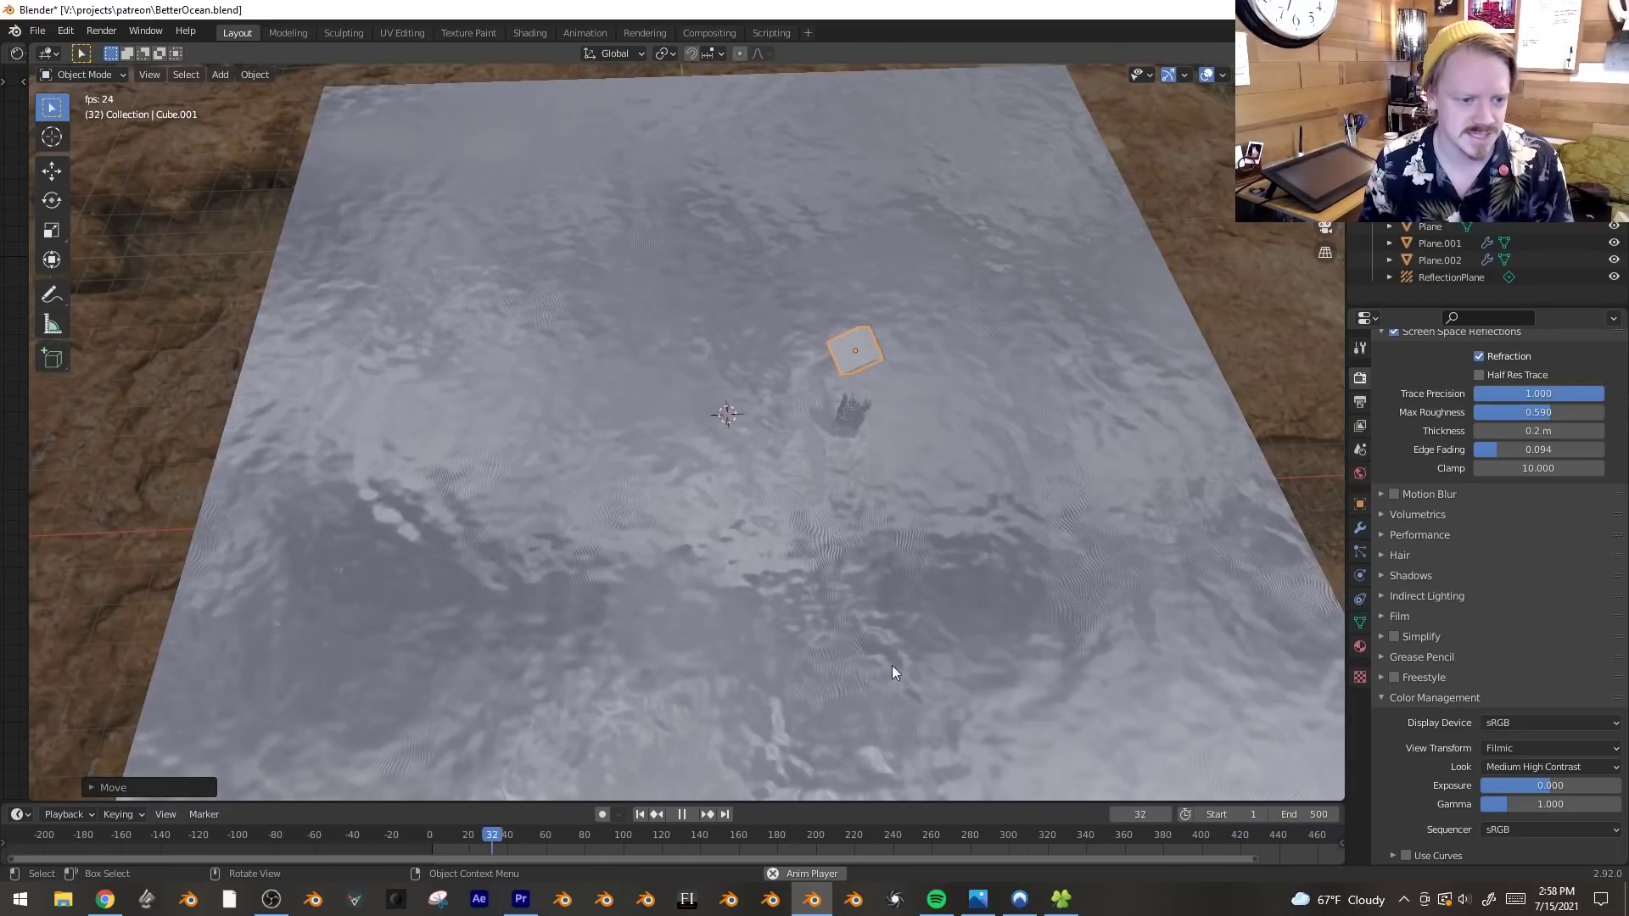
pyautogui.moveTo(935, 404); pyautogui.dragTo(894, 451, button='middle')
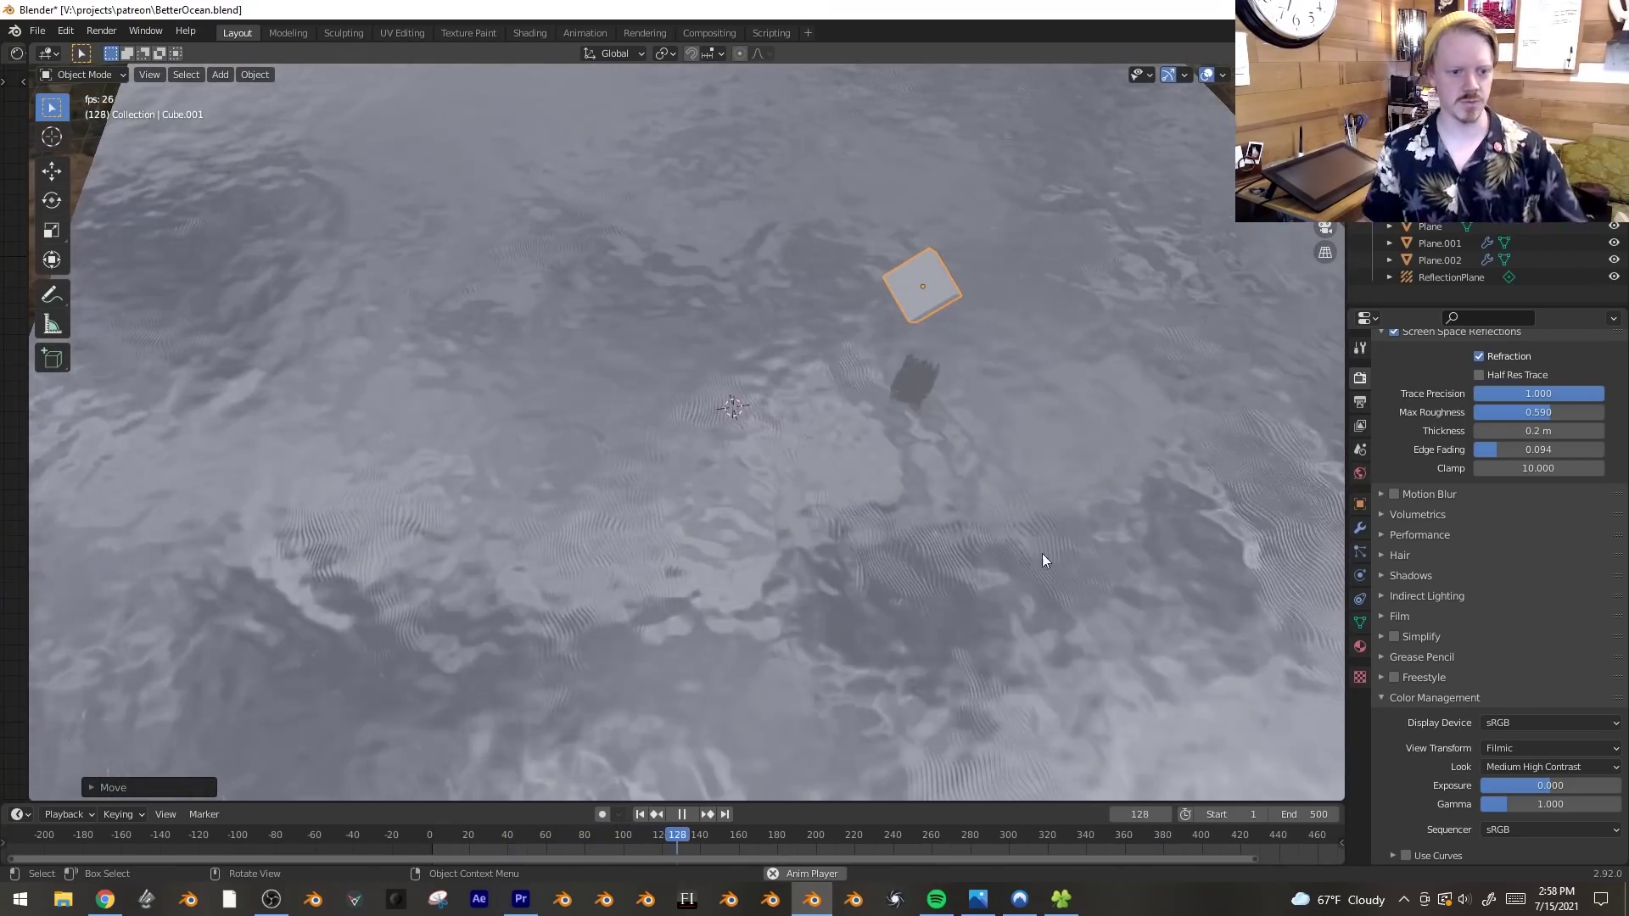
pyautogui.moveTo(801, 601); pyautogui.dragTo(1008, 456, button='middle')
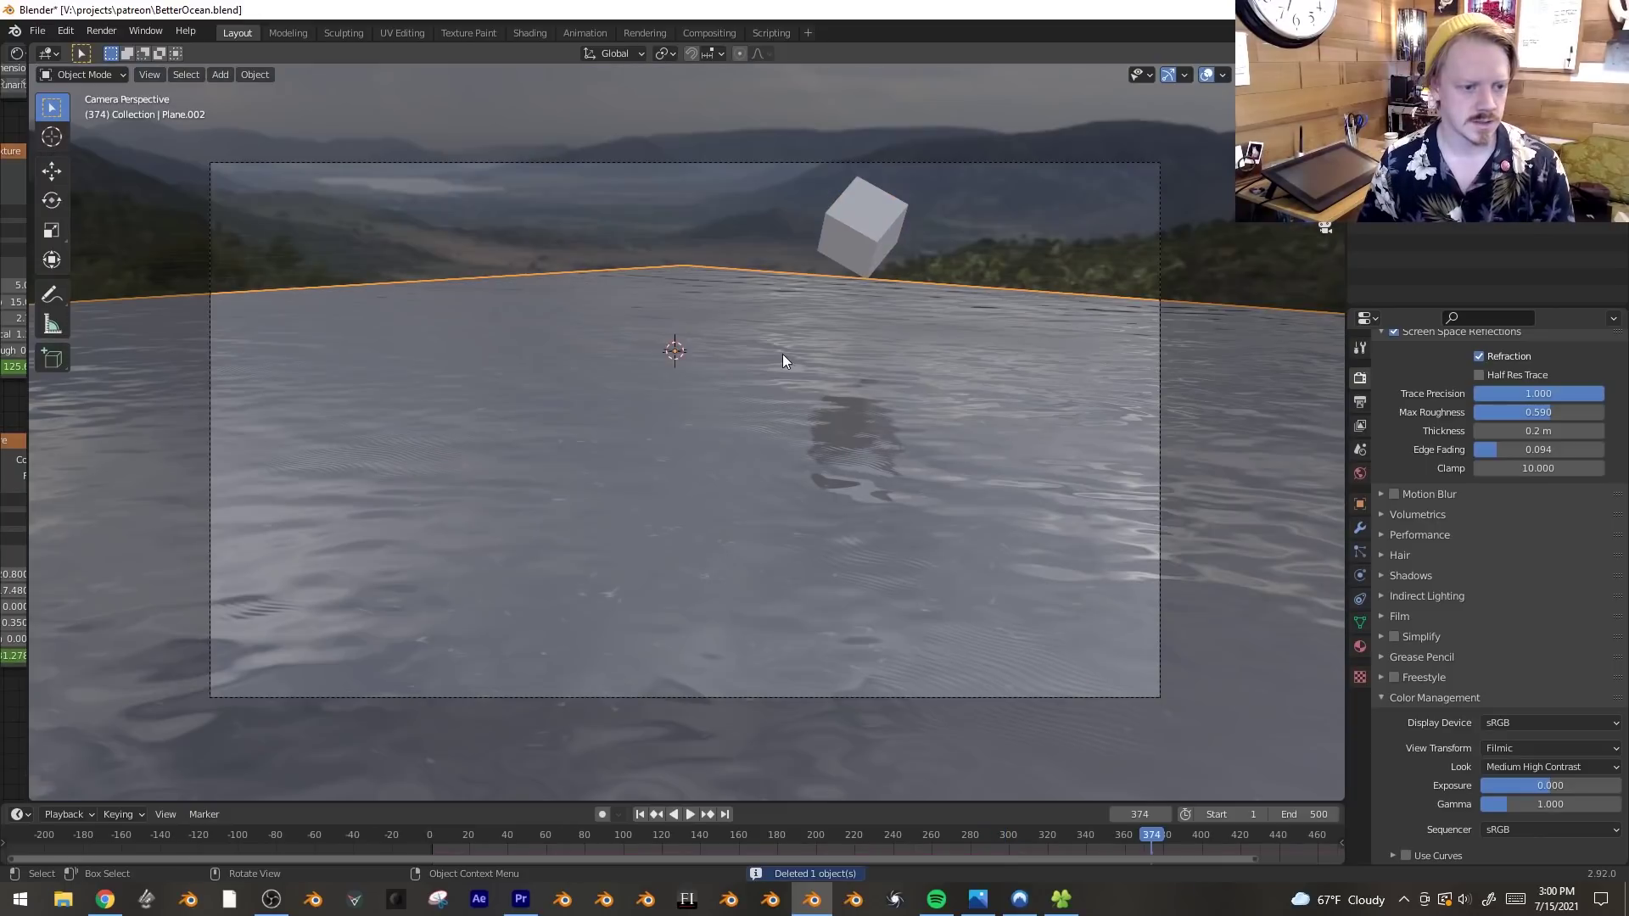
# - Add a new plane and raise it just above the existing water surface
pyautogui.hotkey('shift', 'a')
pyautogui.moveTo(782, 354)
pyautogui.click(883, 354)
pyautogui.press('g')
pyautogui.click(842, 375)
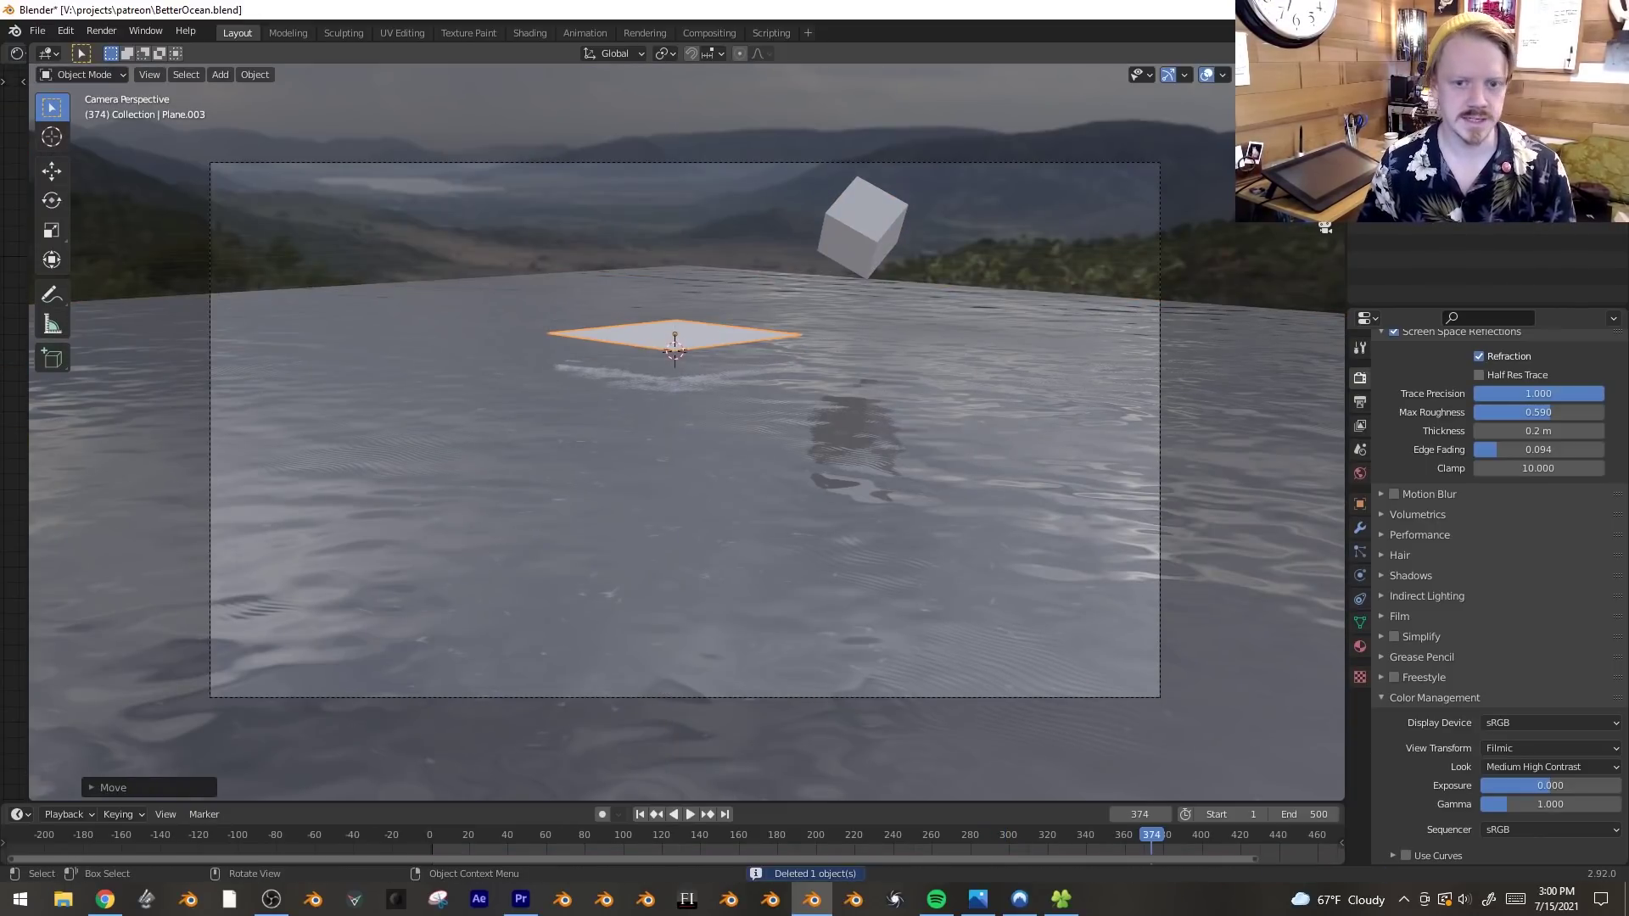
# - Set the new plane's X and Y dimensions to 20 m each
pyautogui.press('n')
pyautogui.click(1243, 365)
pyautogui.write('20')
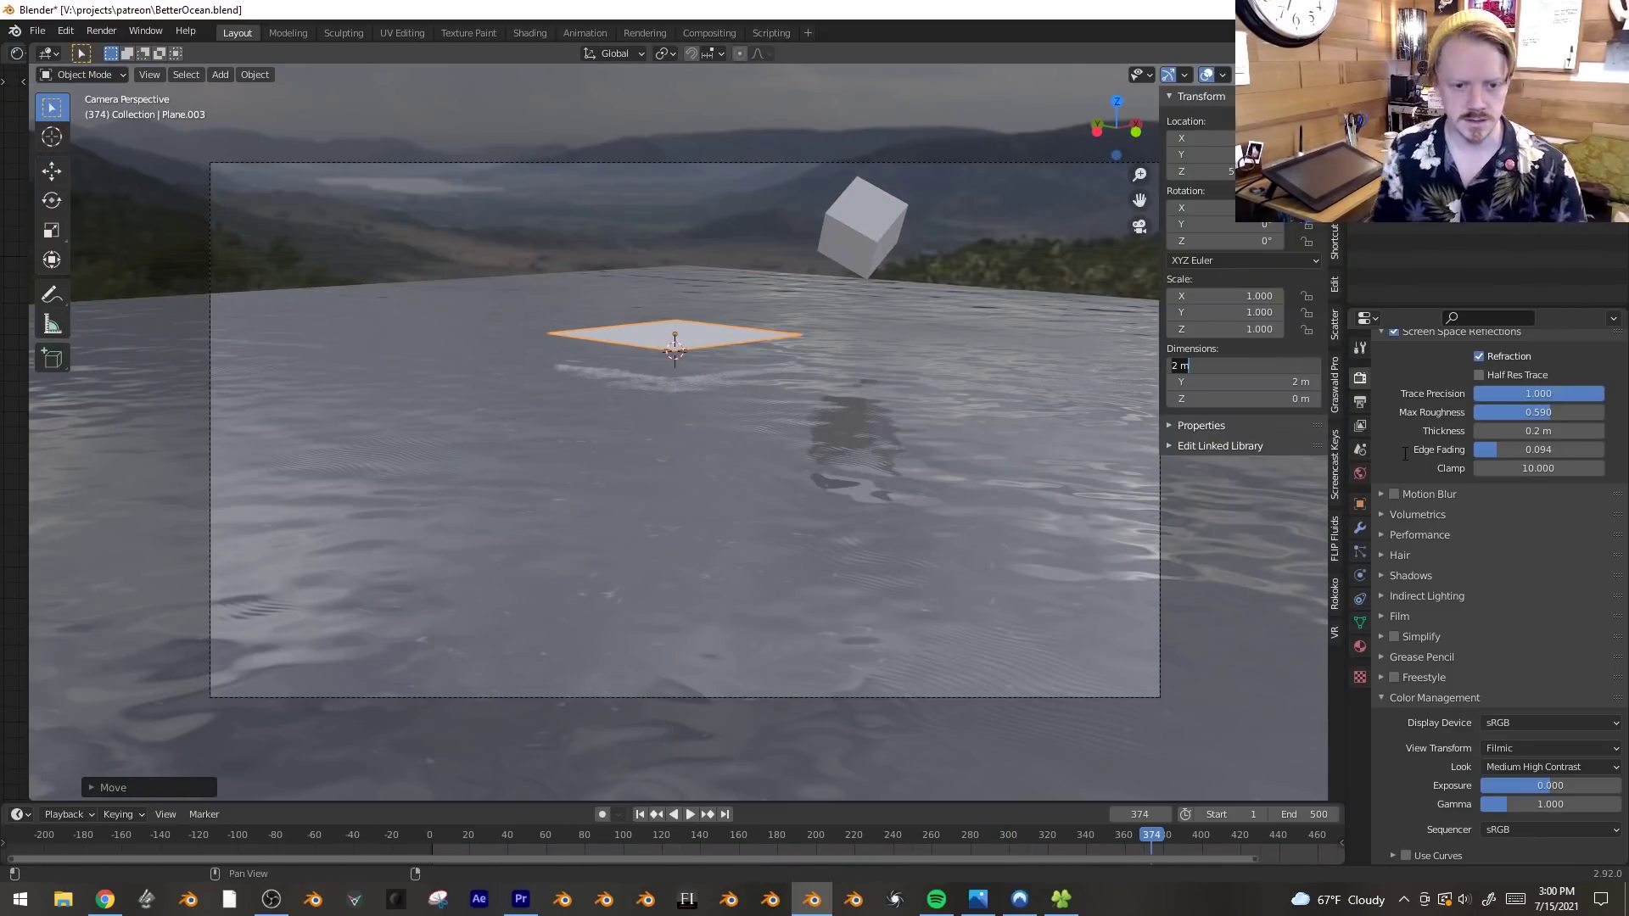
pyautogui.press('Tab')
pyautogui.write('2')
pyautogui.press('Return')
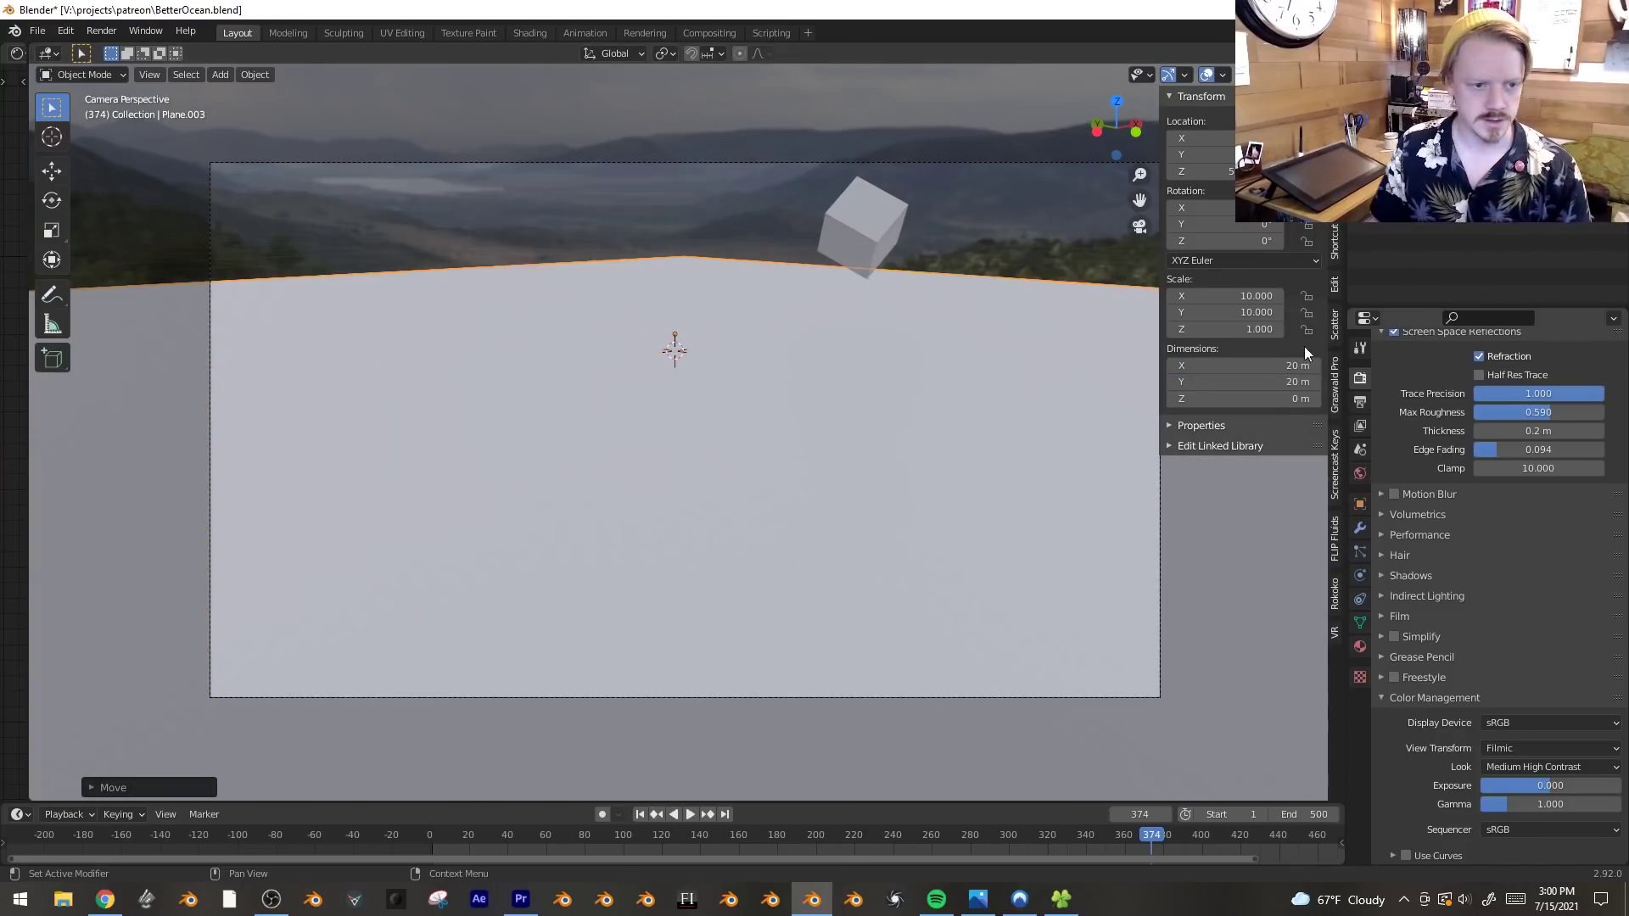
# - Create a new material on the plane and name it Good Water
pyautogui.click(1360, 647)
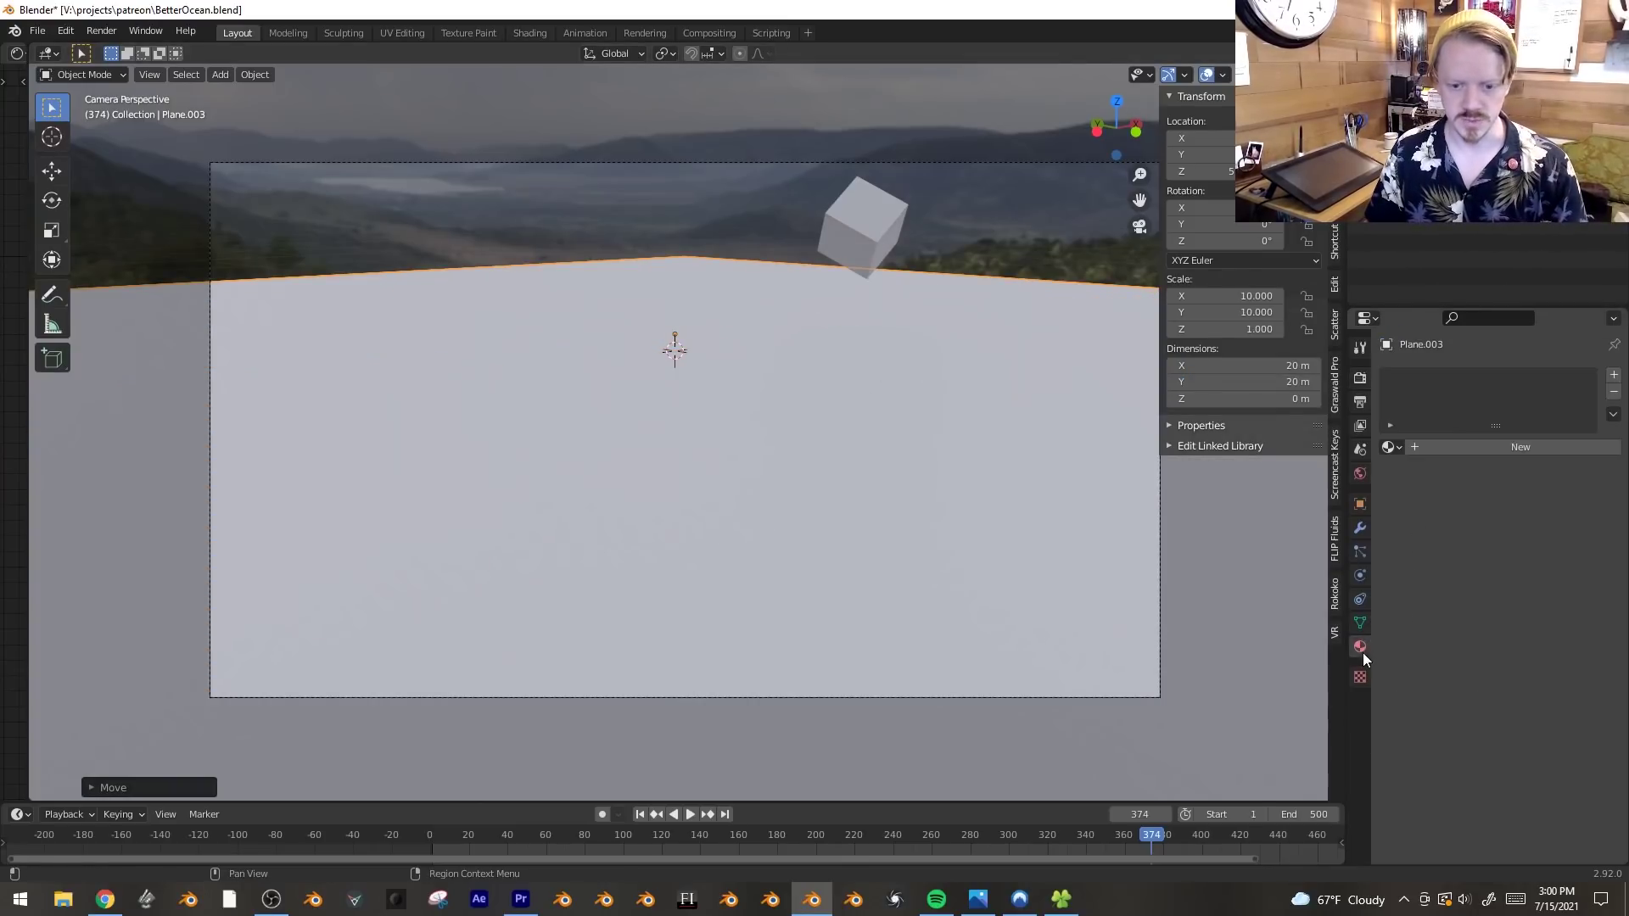
pyautogui.click(1498, 446)
pyautogui.write('Good')
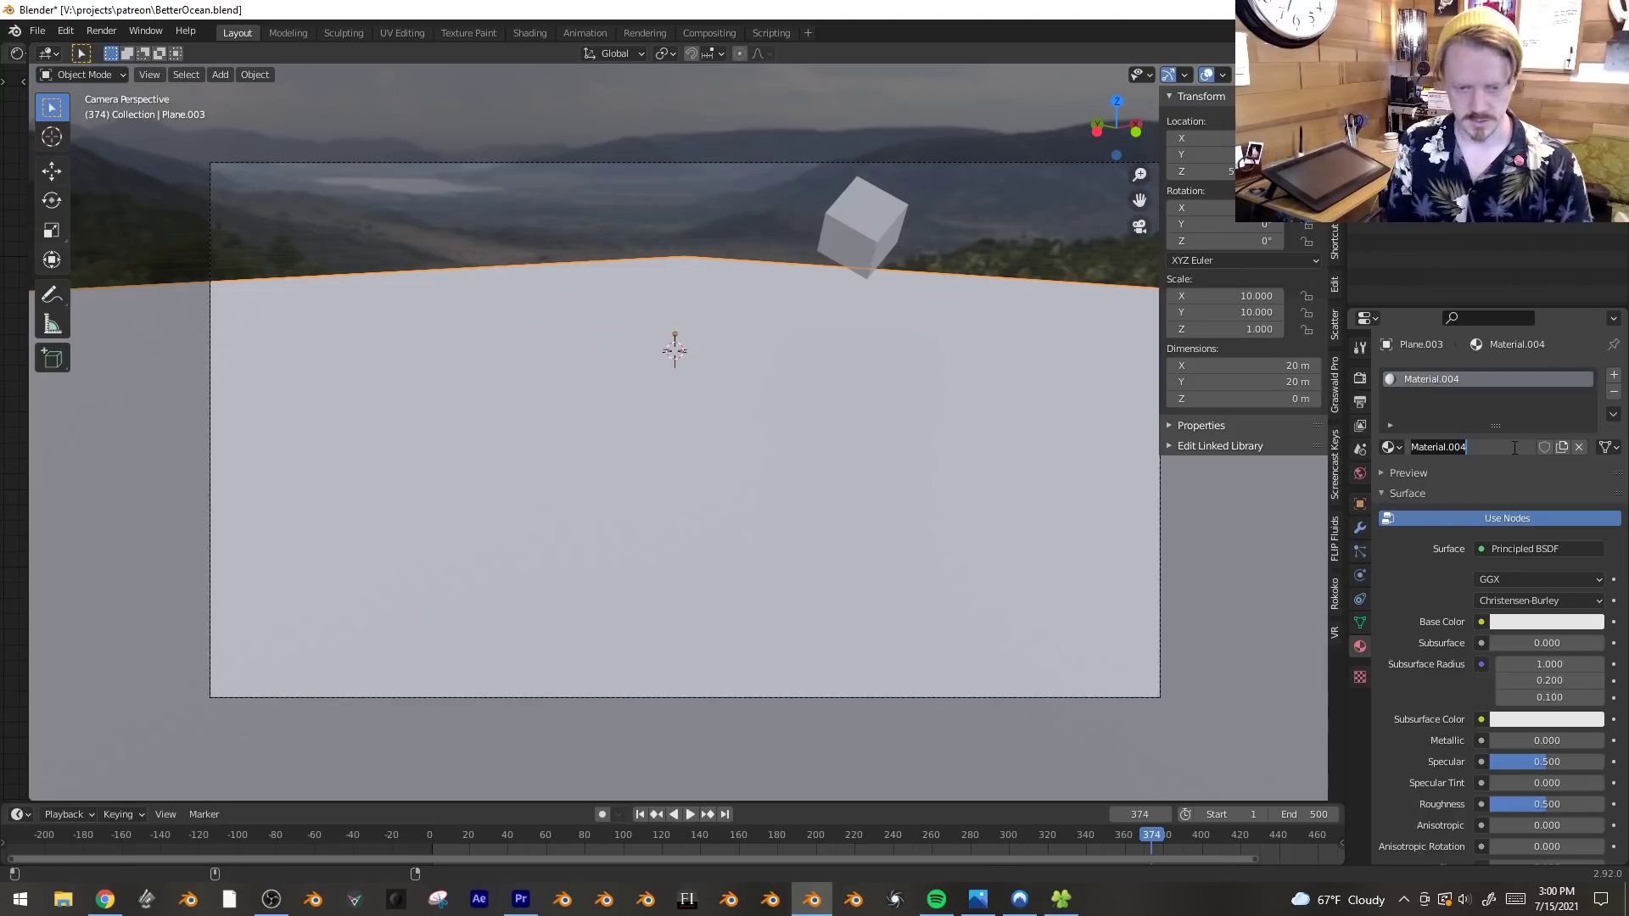
pyautogui.write(' Wat')
pyautogui.press('Return')
# - Change the material's surface shader to Glossy BSDF with a roughness of 0
pyautogui.click(1566, 546)
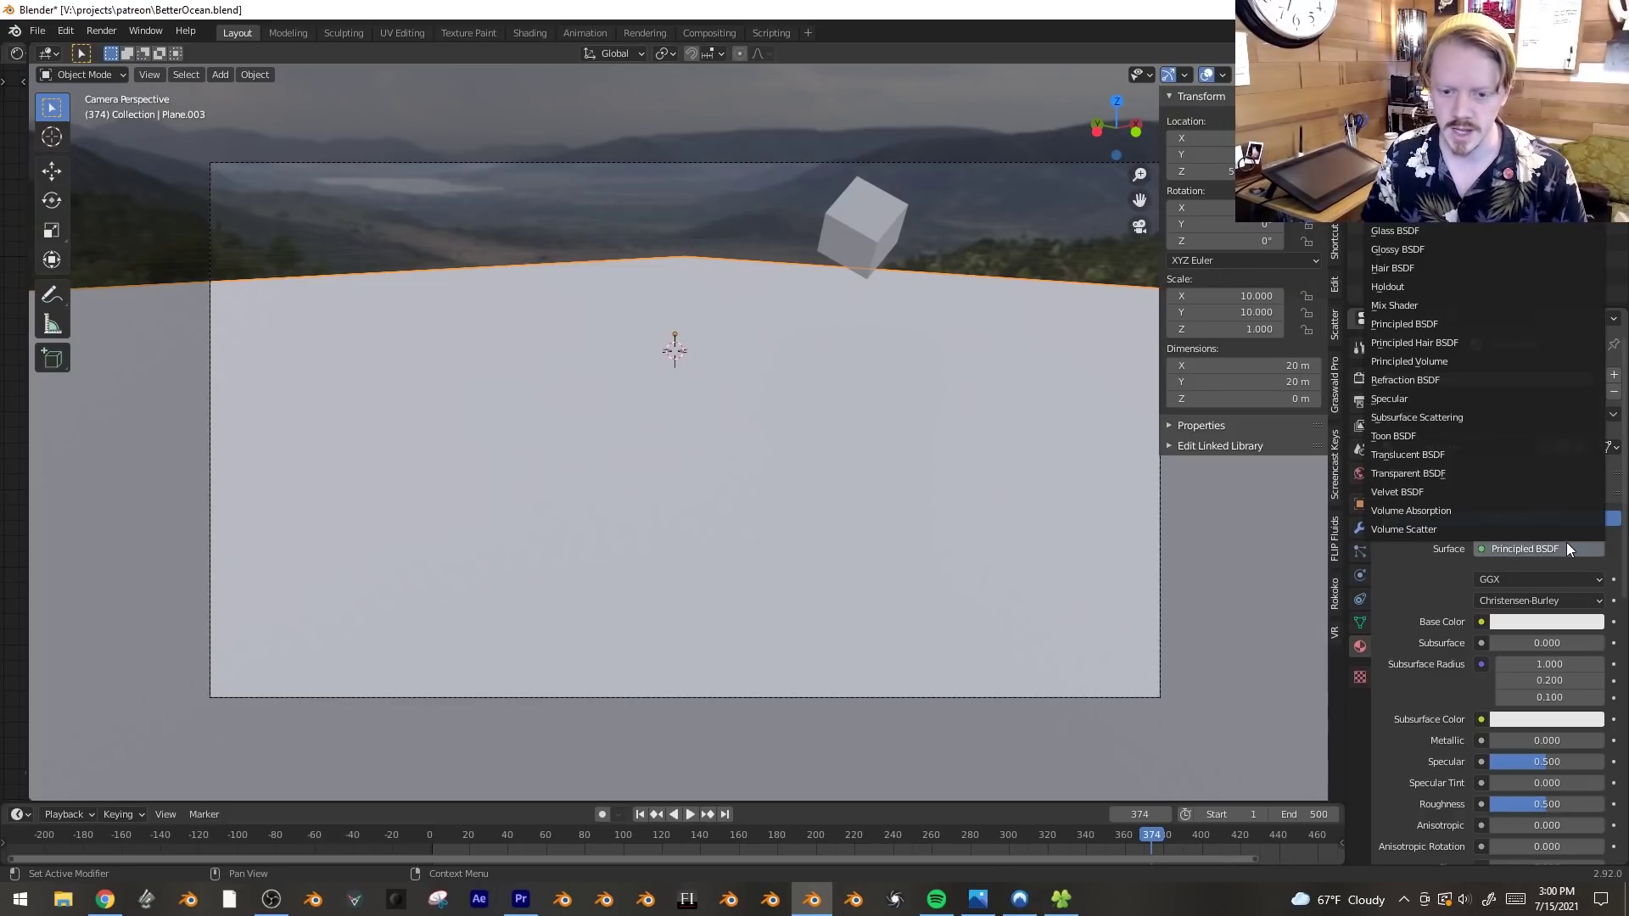
pyautogui.click(1419, 249)
pyautogui.moveTo(1546, 621); pyautogui.dragTo(1494, 622)
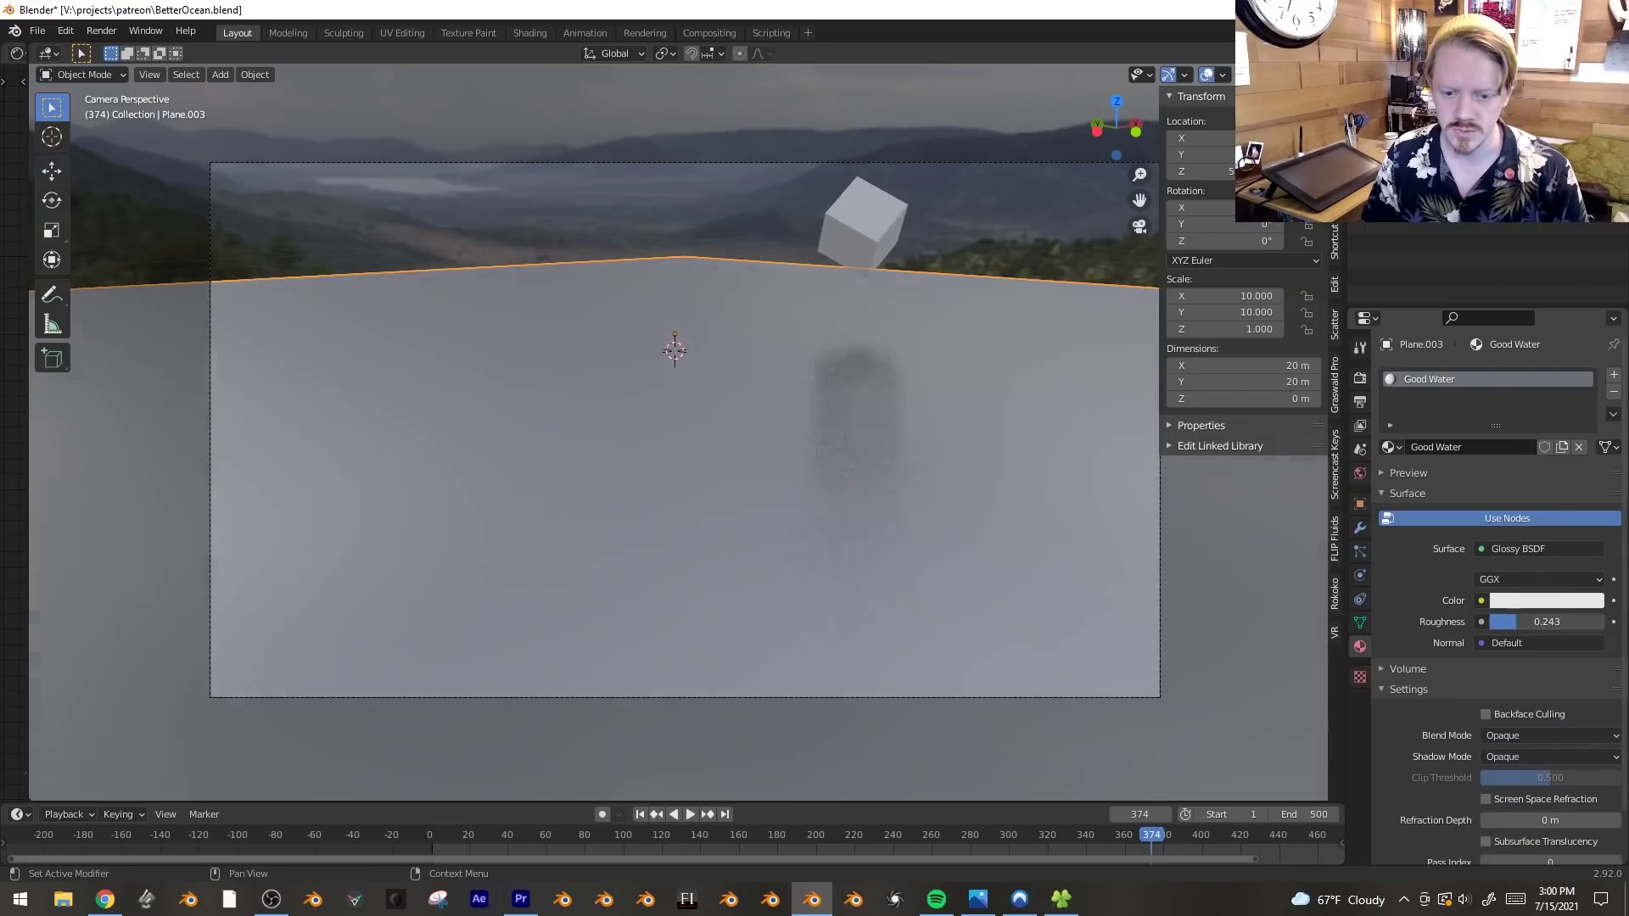
pyautogui.click(652, 360)
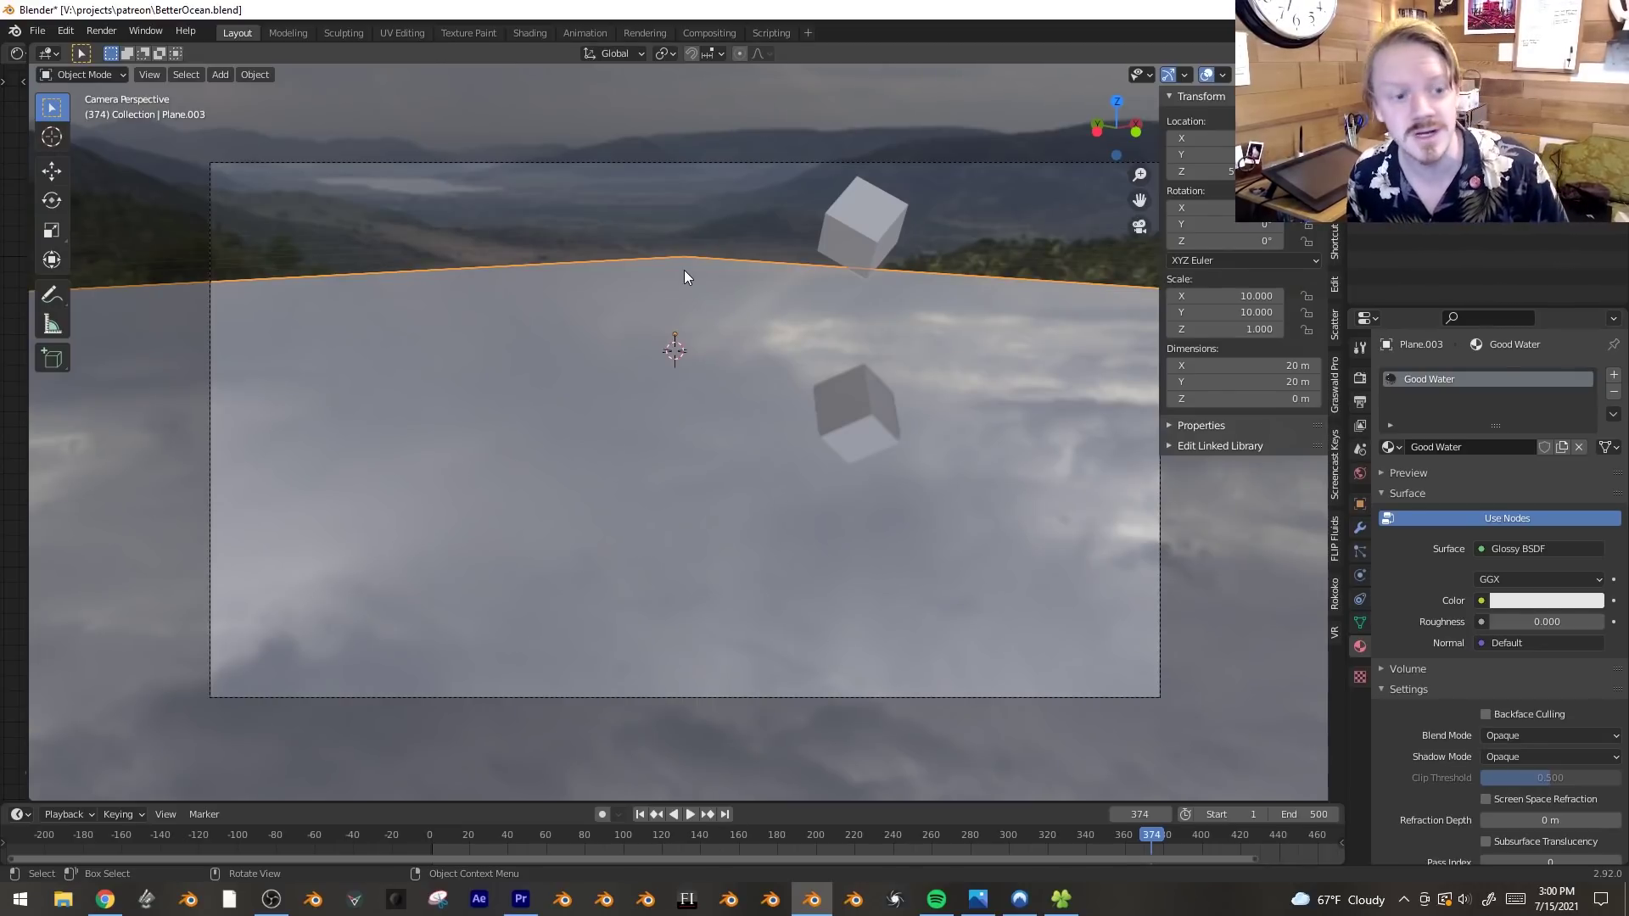
# - Widen the shader editor, bring the Good Water nodes into view and hide the 3D viewport's sidebar
pyautogui.moveTo(25, 88); pyautogui.dragTo(313, 89)
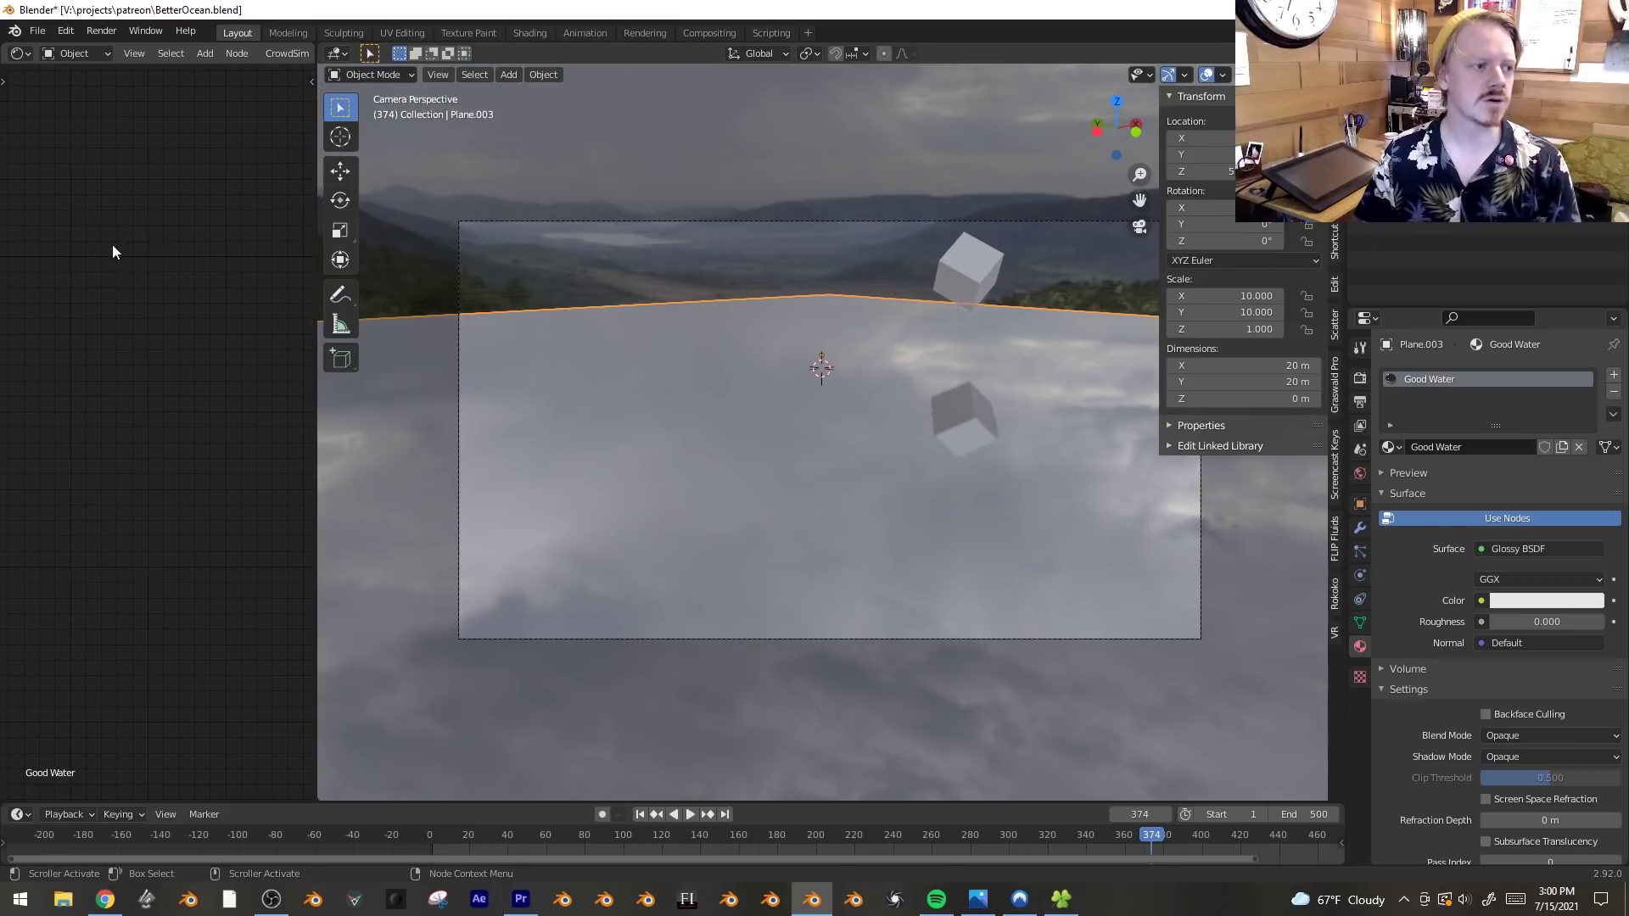
pyautogui.press('Home')
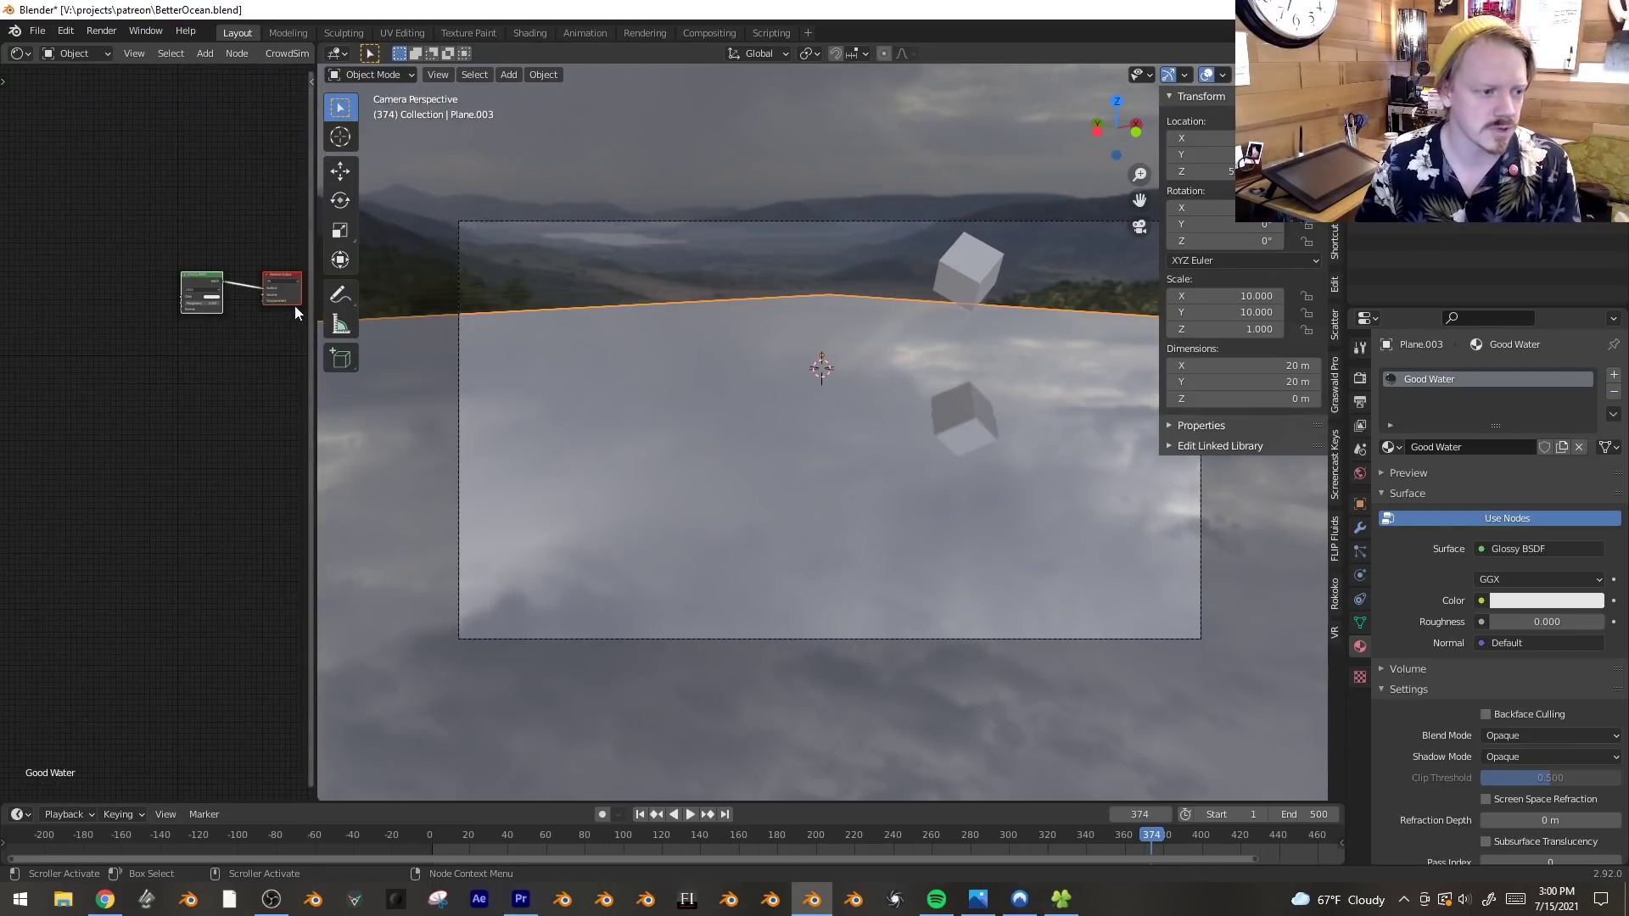
pyautogui.moveTo(314, 298); pyautogui.dragTo(494, 299)
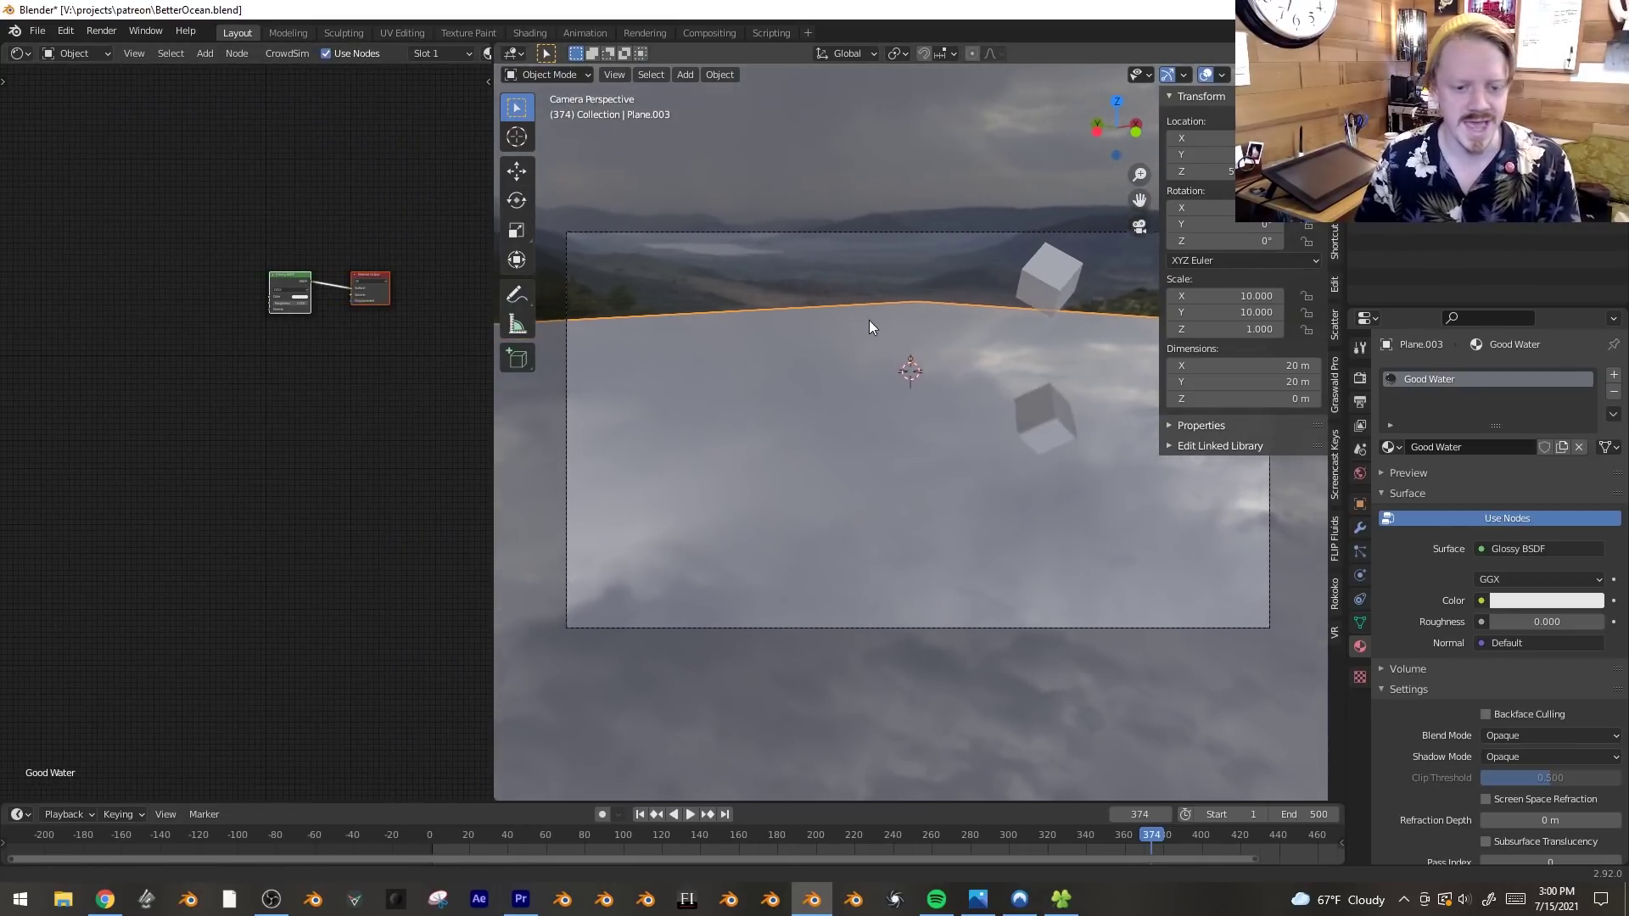
pyautogui.press('n')
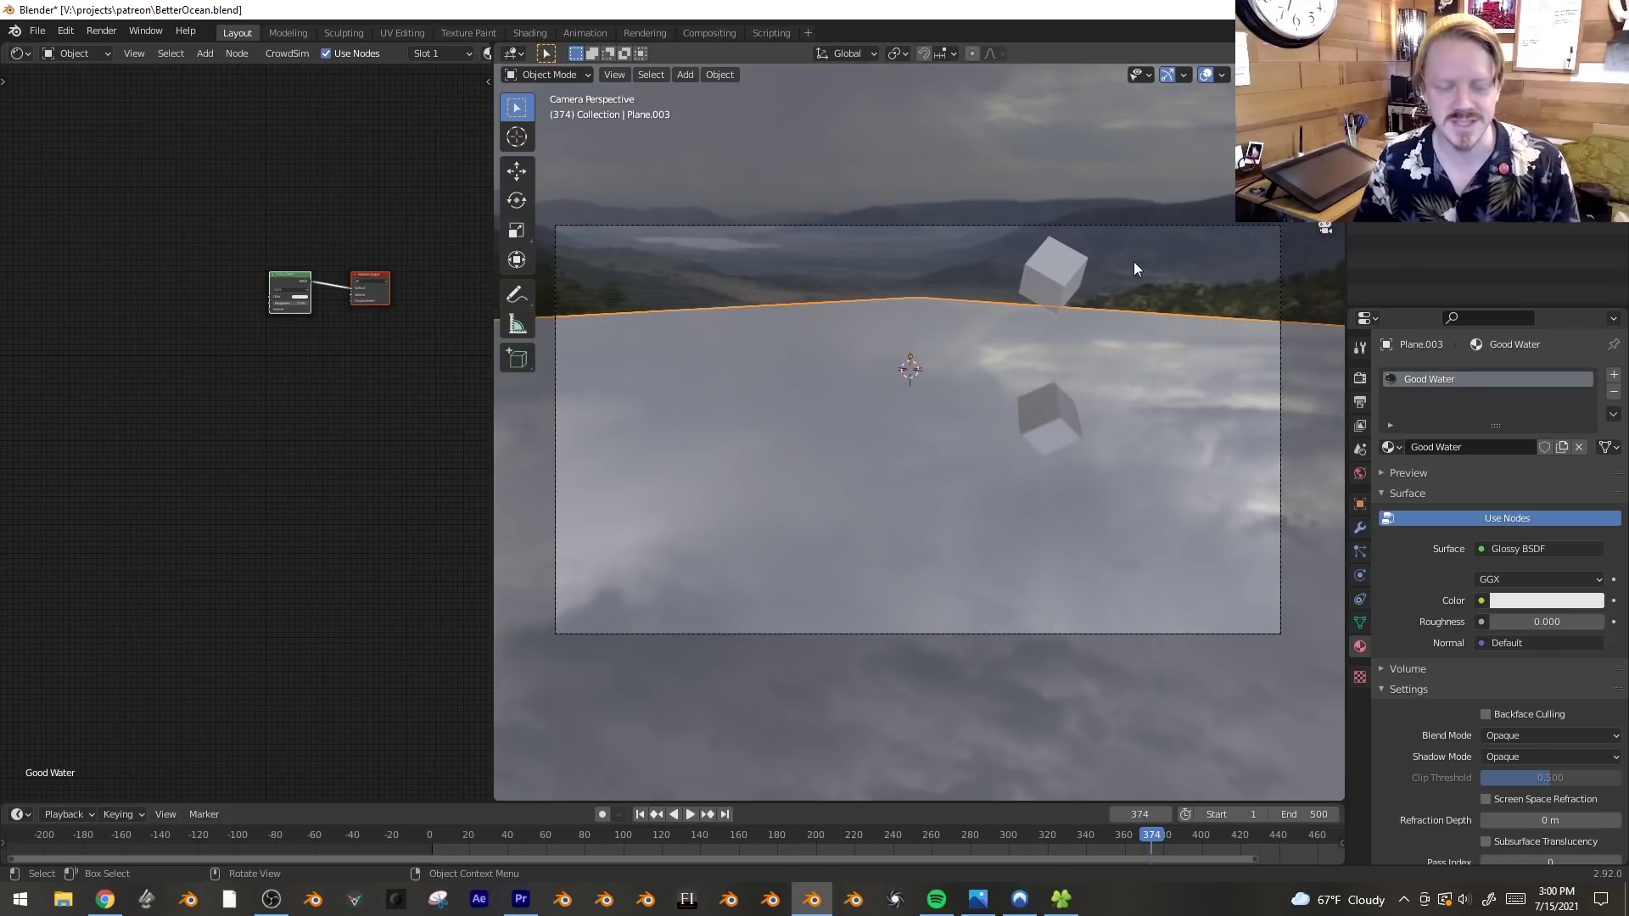
pyautogui.press('Home')
pyautogui.scroll(3, 287, 345)
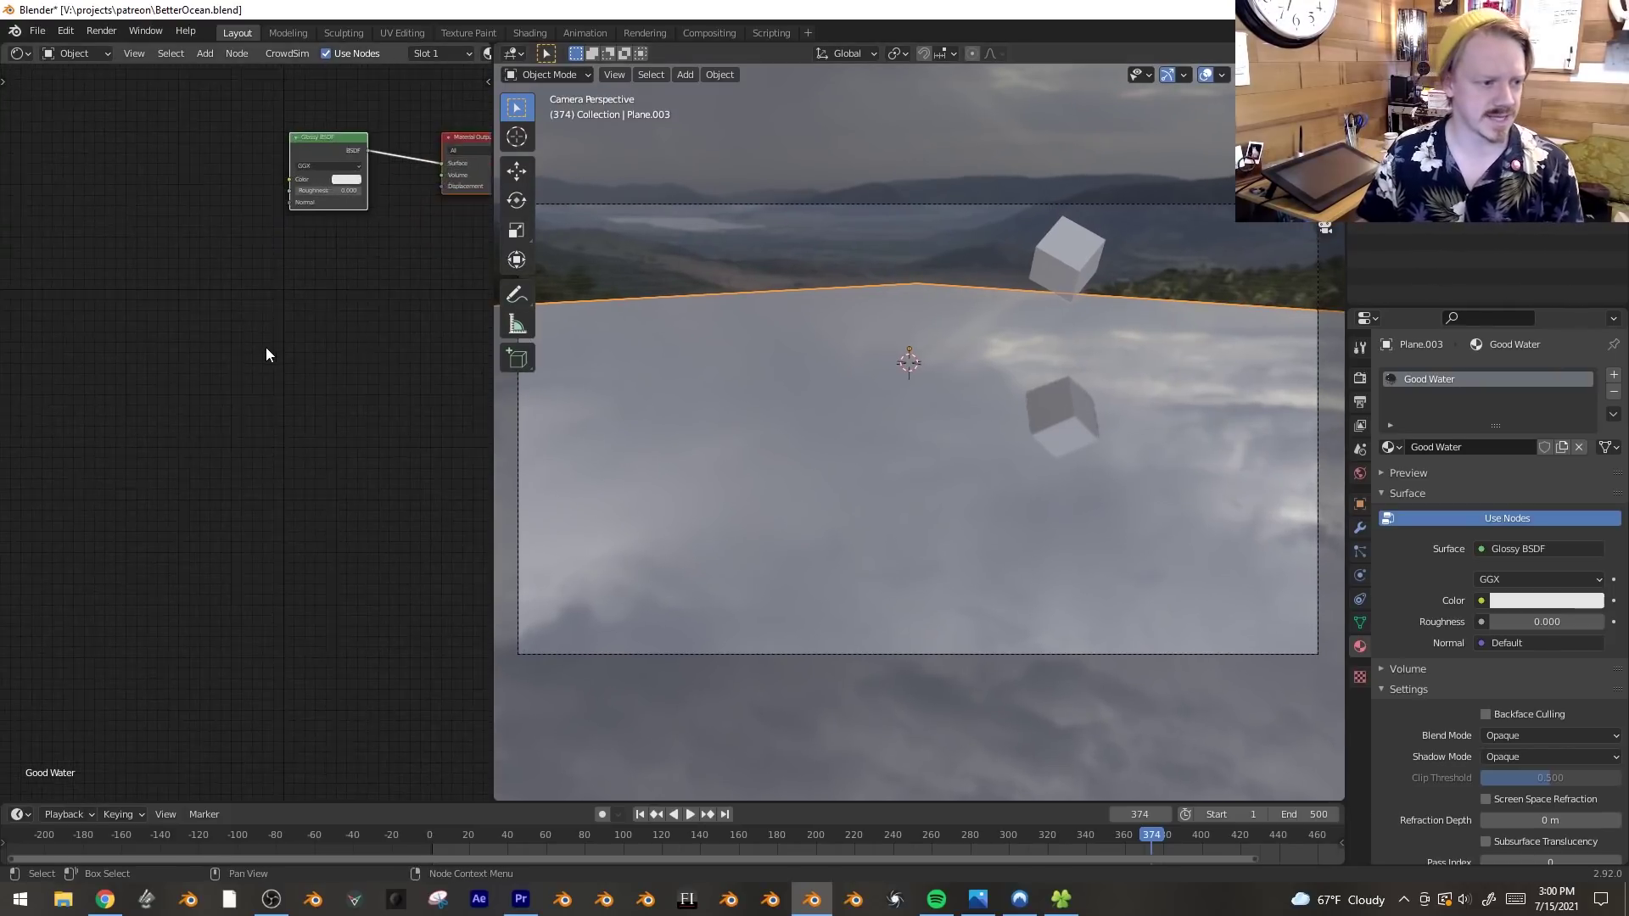
# - Add a Musgrave Texture node and connect its Height output to the Glossy BSDF's Normal input
pyautogui.hotkey('shift', 'a')
pyautogui.moveTo(100, 410)
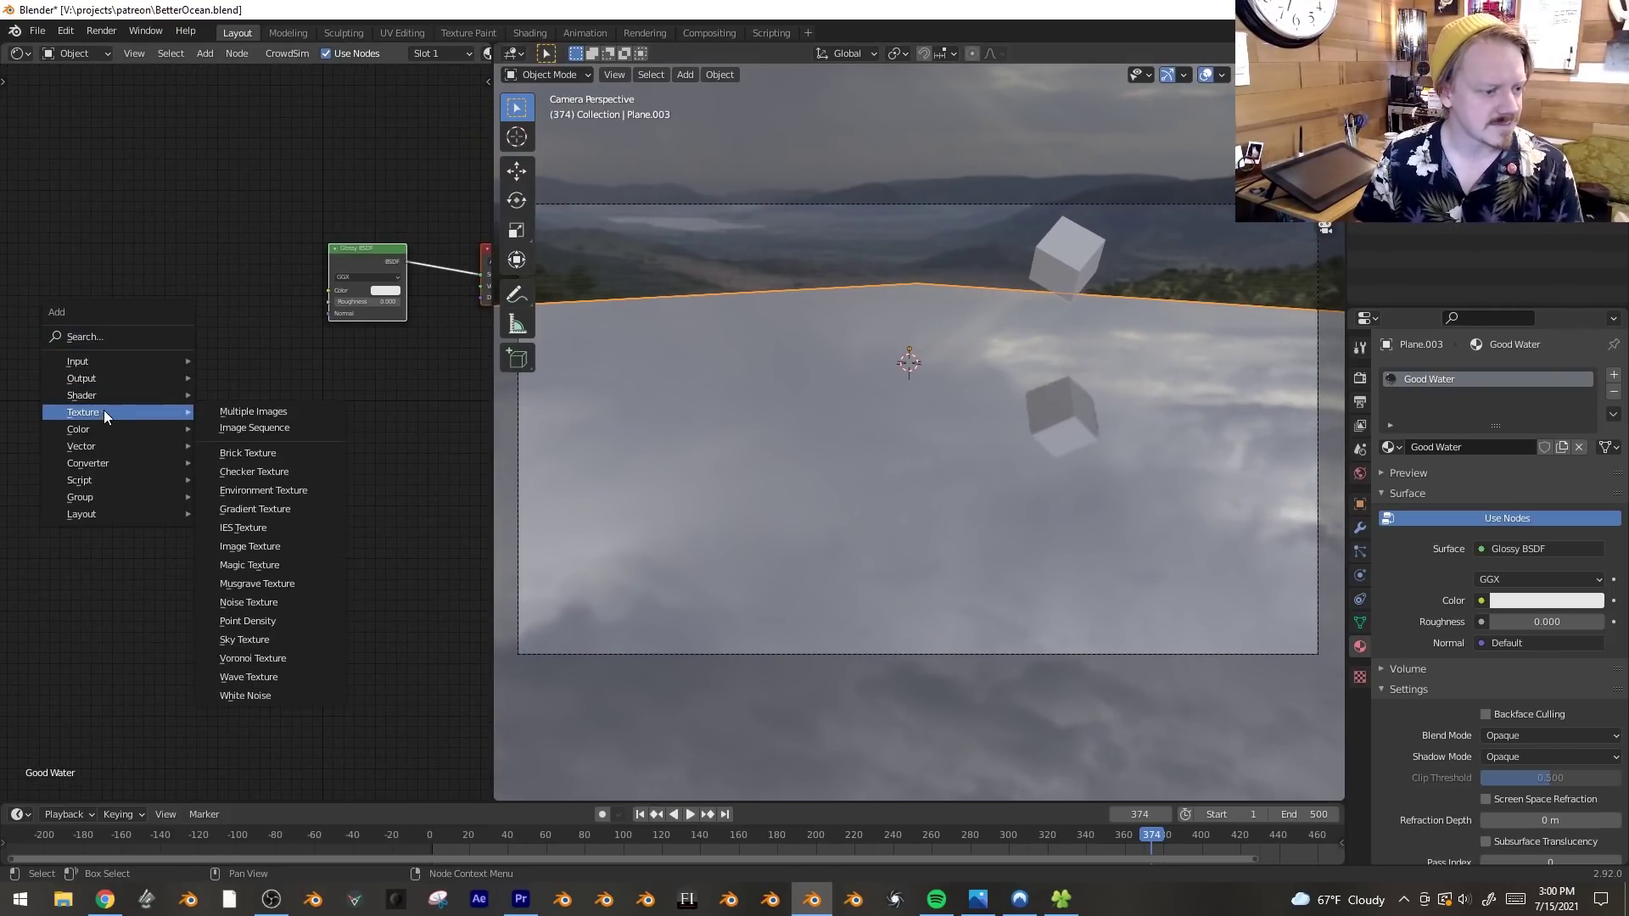
pyautogui.click(299, 583)
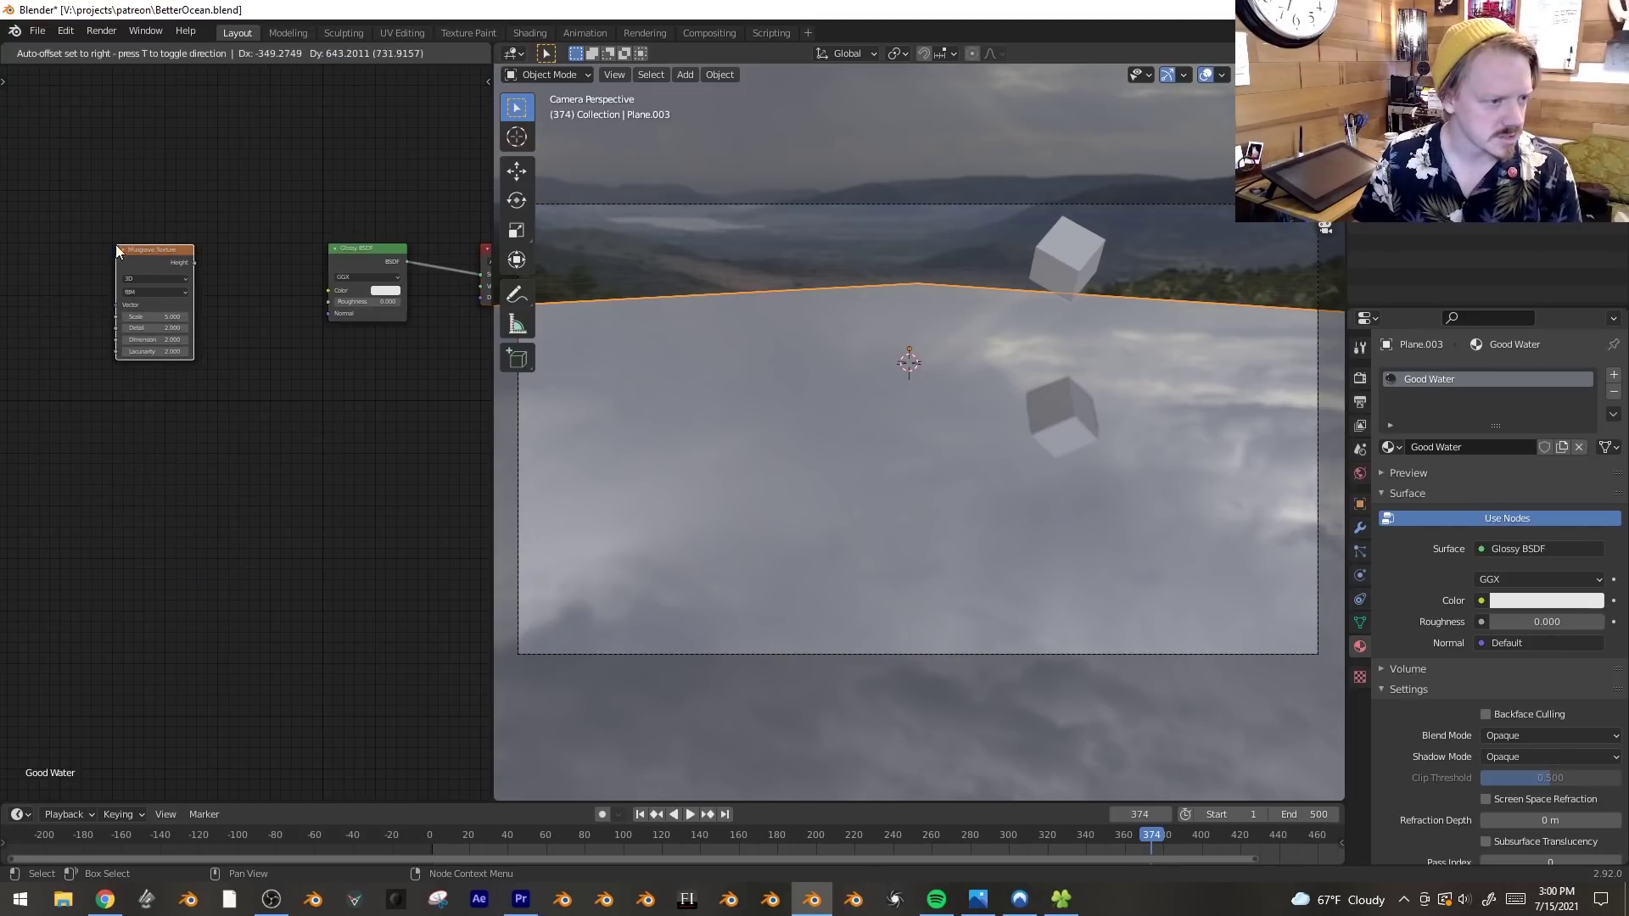
pyautogui.scroll(2, 218, 292)
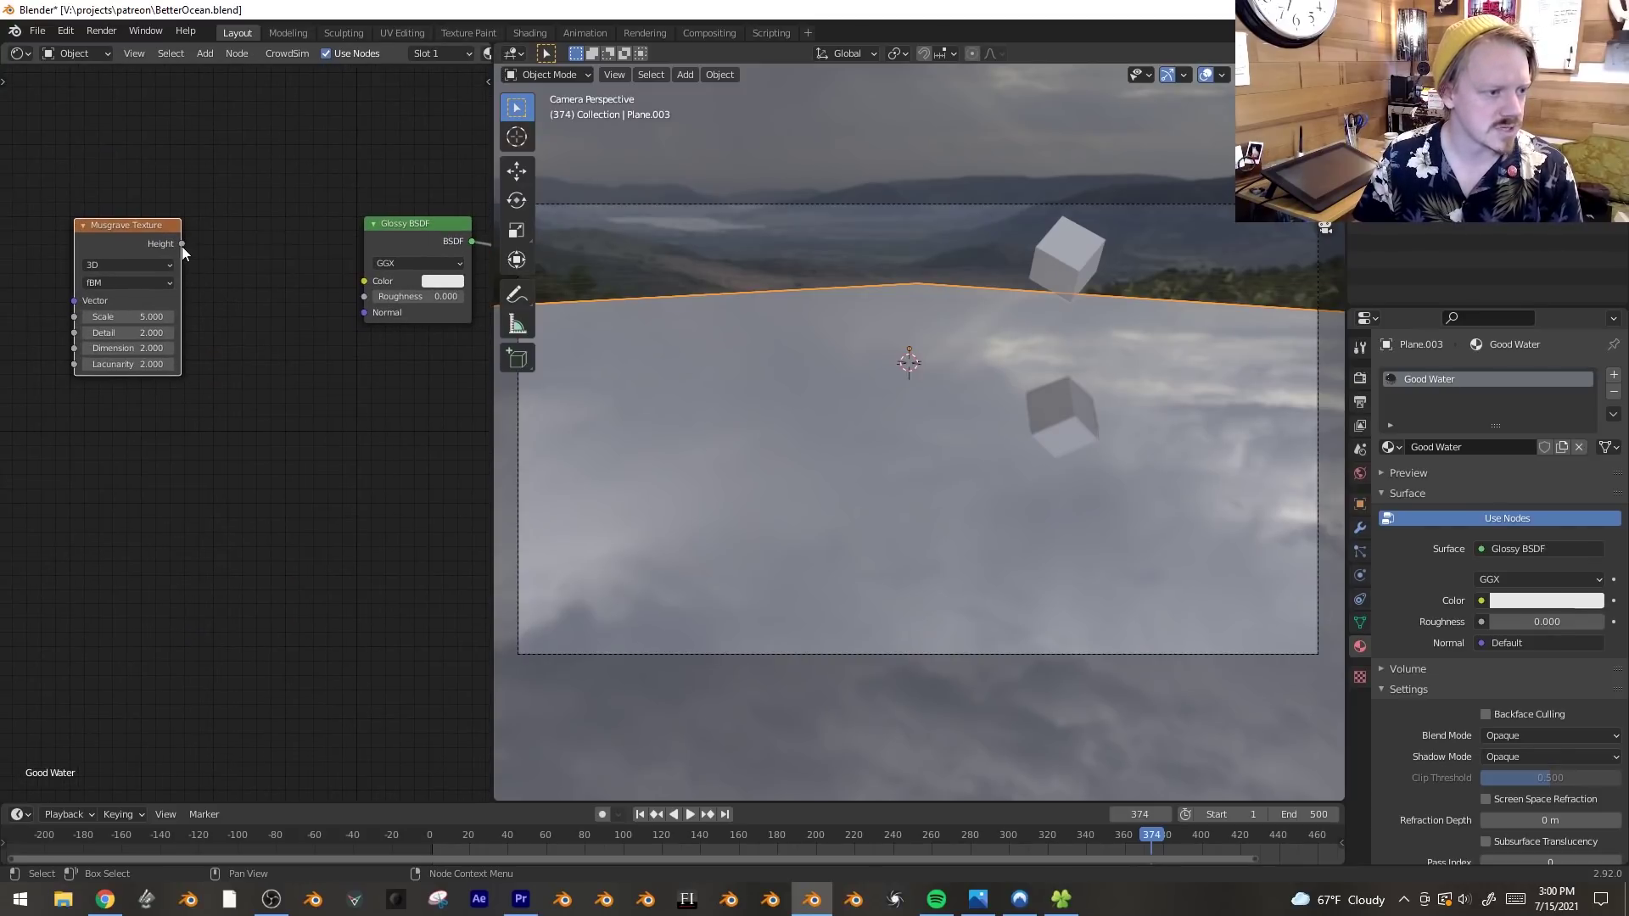
pyautogui.moveTo(371, 318); pyautogui.dragTo(370, 314)
# - Insert a Bump node between the Musgrave Texture and Glossy BSDF, feeding the texture's height into the Bump's Height input
pyautogui.hotkey('shift', 'a')
pyautogui.click(356, 448)
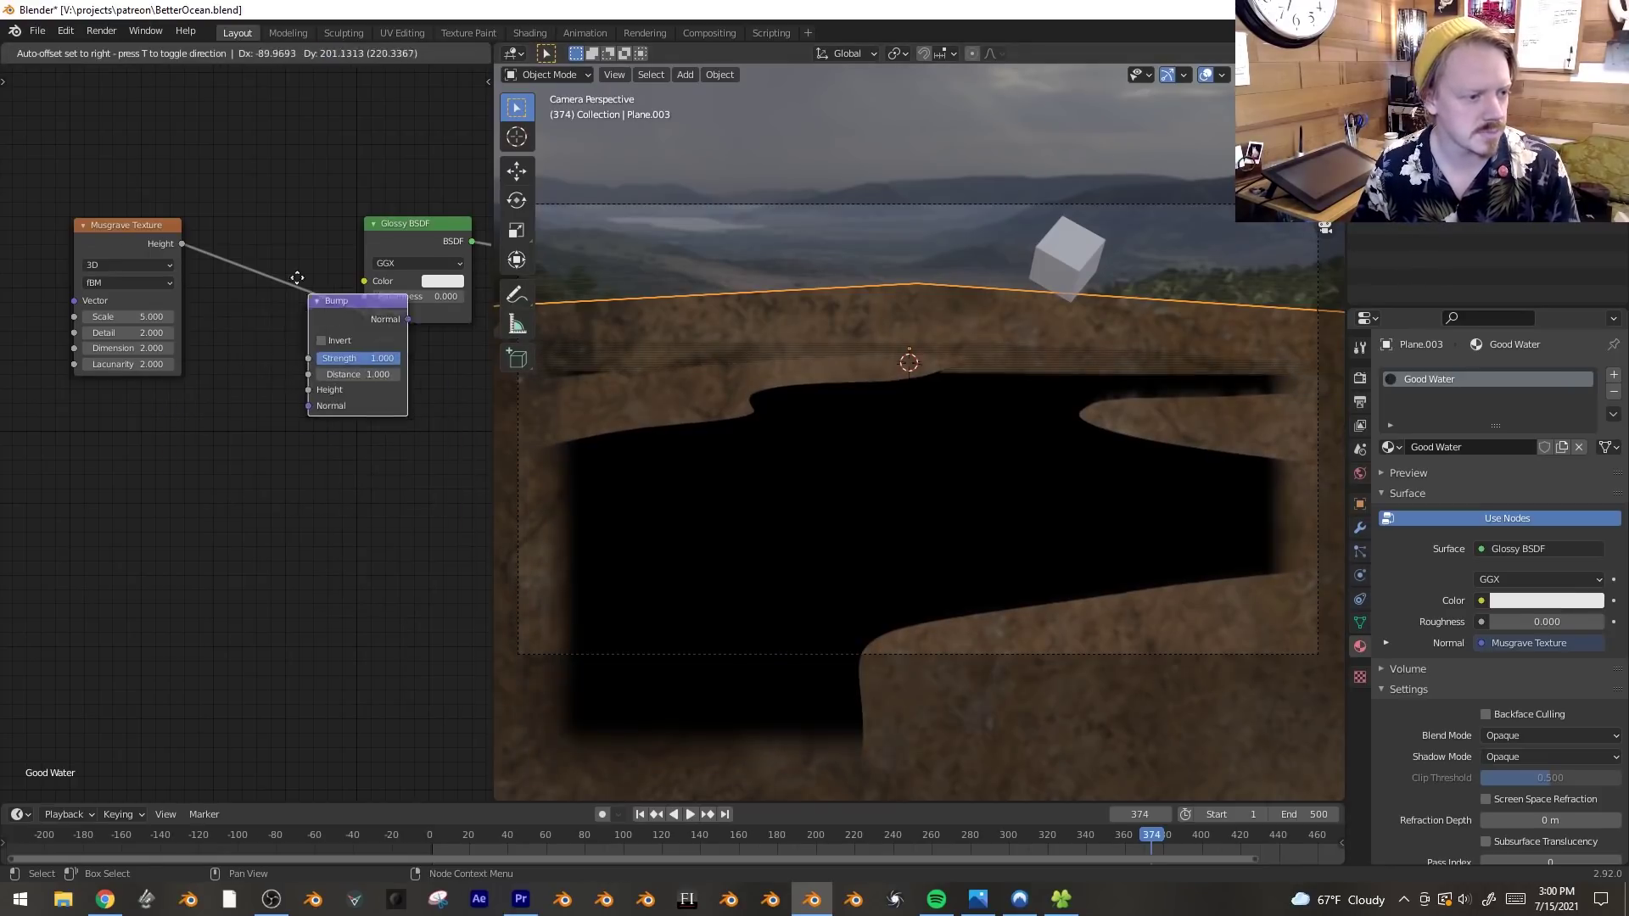
pyautogui.click(310, 255)
pyautogui.moveTo(266, 296); pyautogui.dragTo(266, 326)
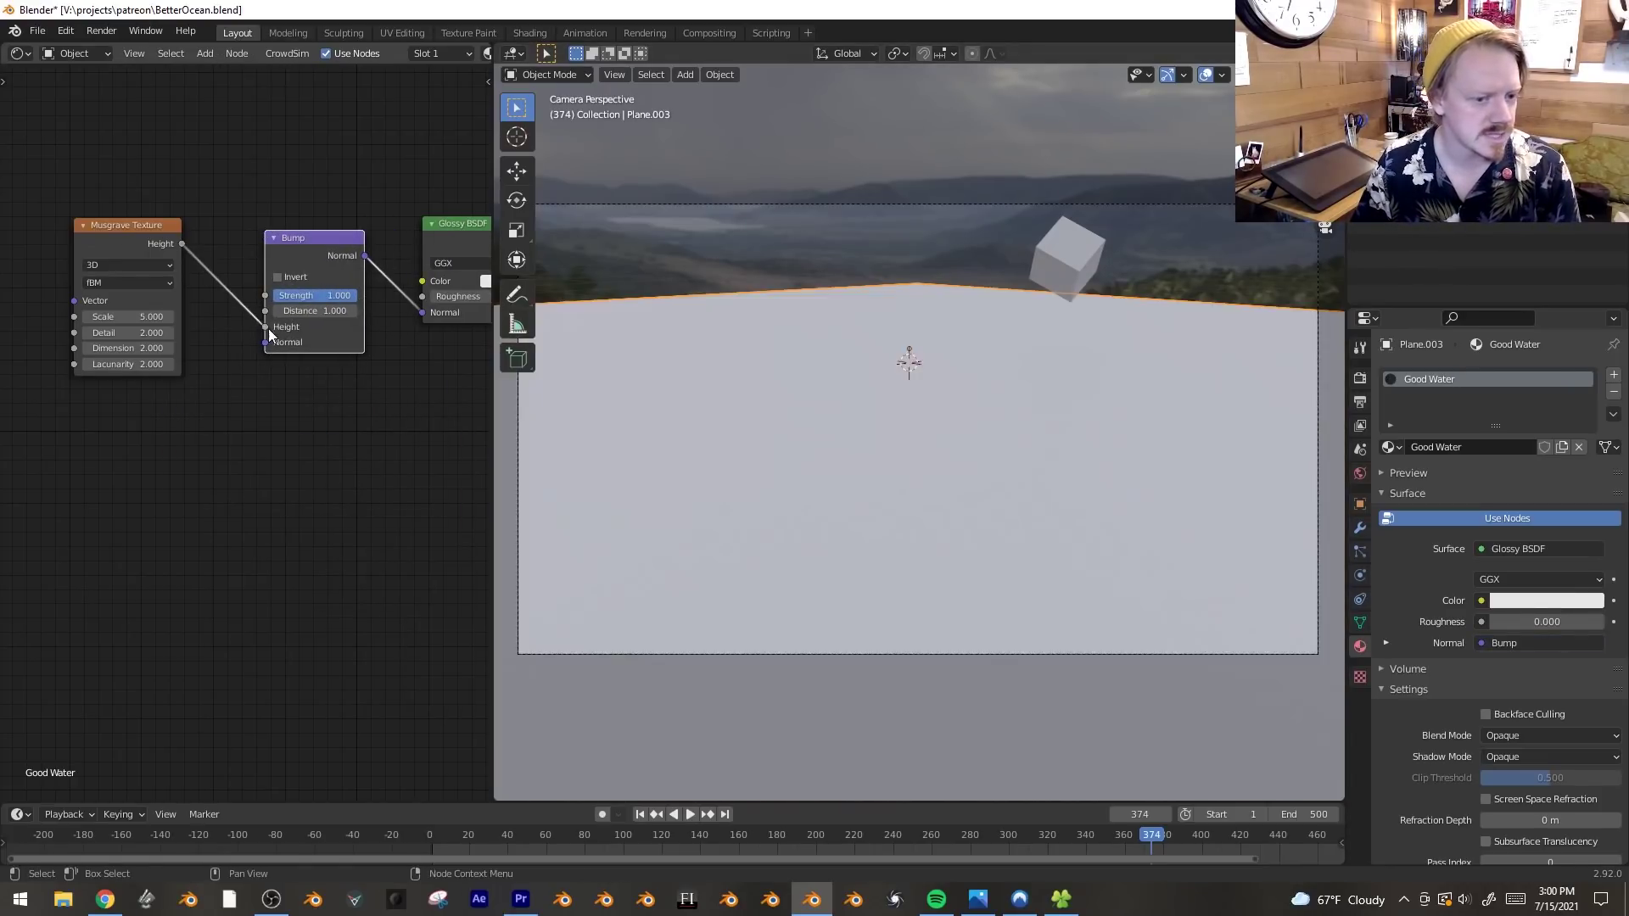
# - Set the Musgrave Texture's scale to 33.7 and the Bump node's distance to 0.2 and strength to 0.025
pyautogui.moveTo(127, 316); pyautogui.dragTo(212, 310)
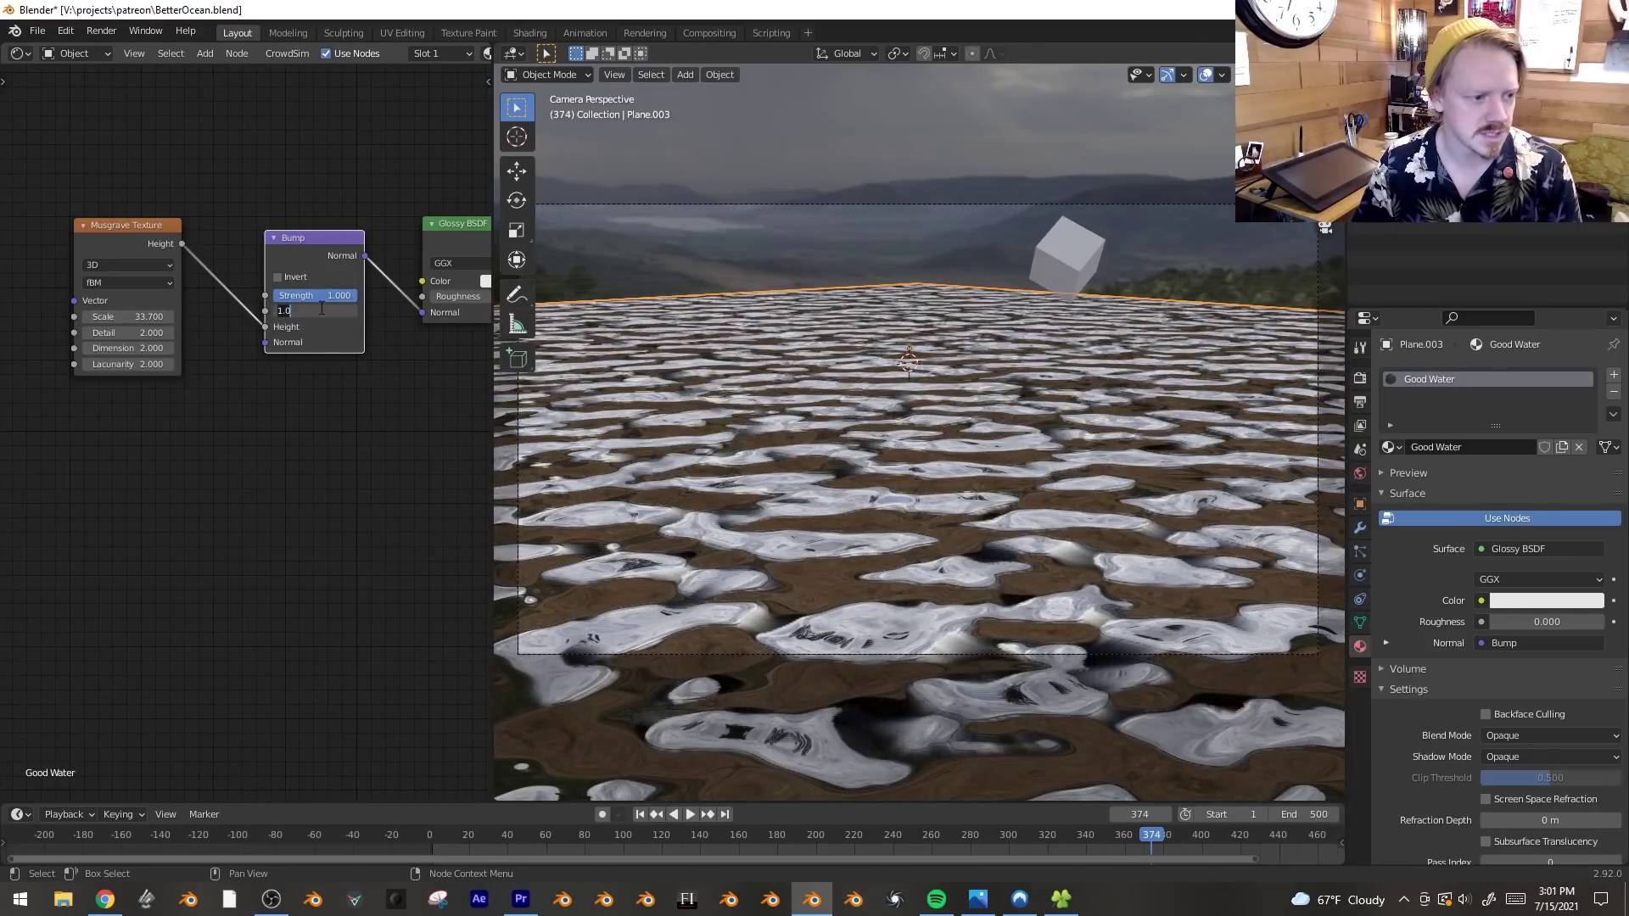
pyautogui.write('.2')
pyautogui.press('Return')
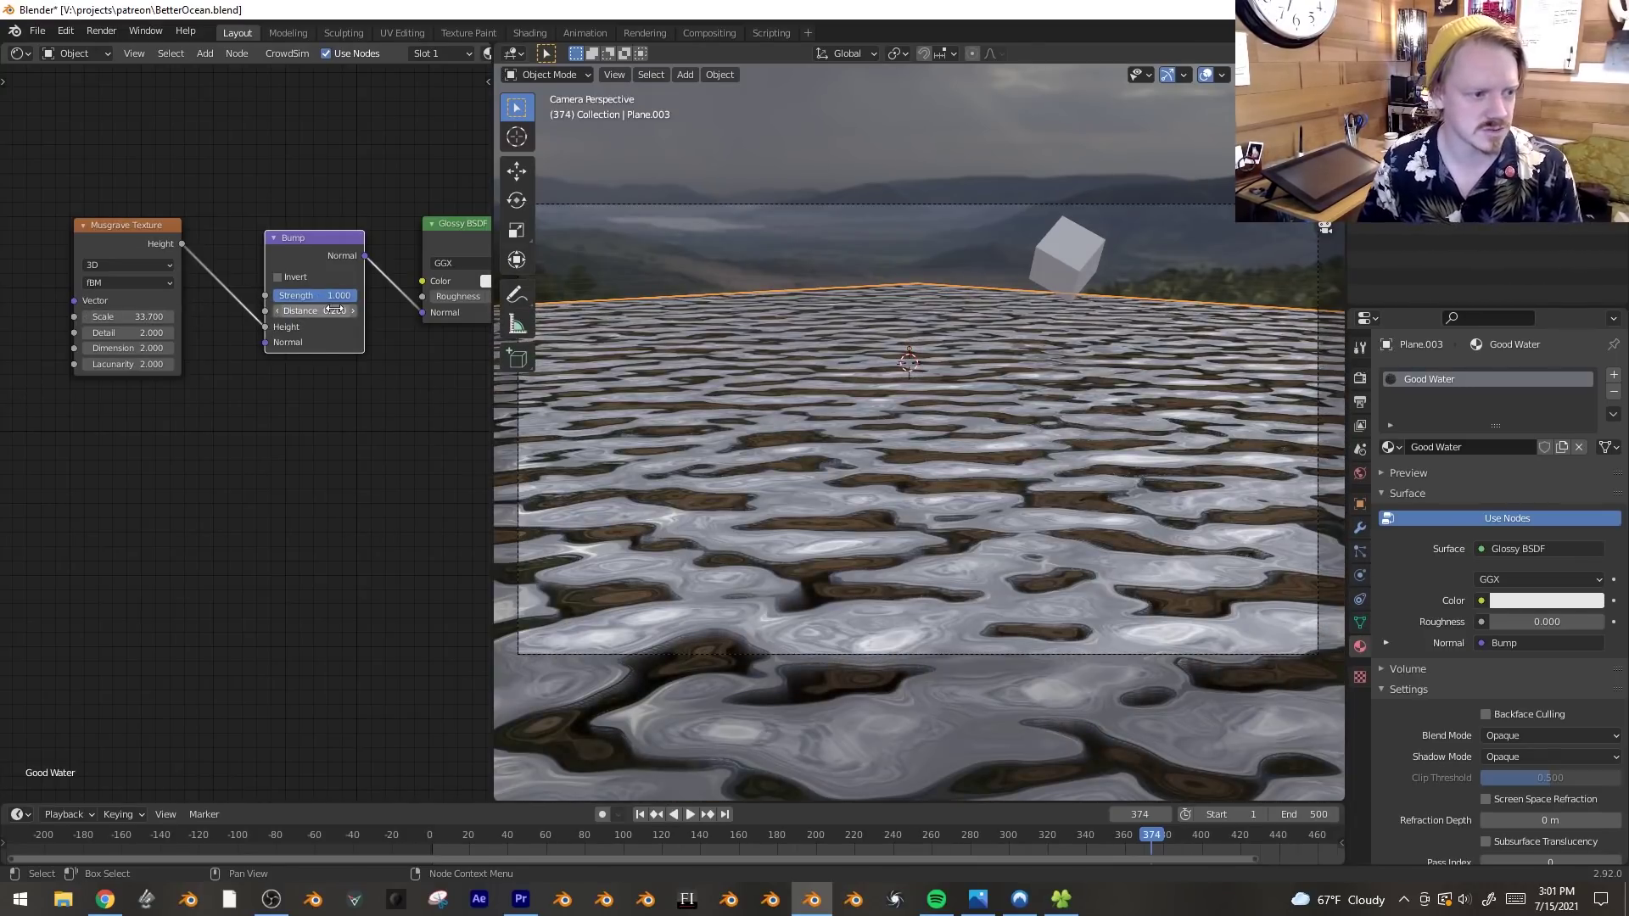
pyautogui.moveTo(314, 296); pyautogui.dragTo(276, 295)
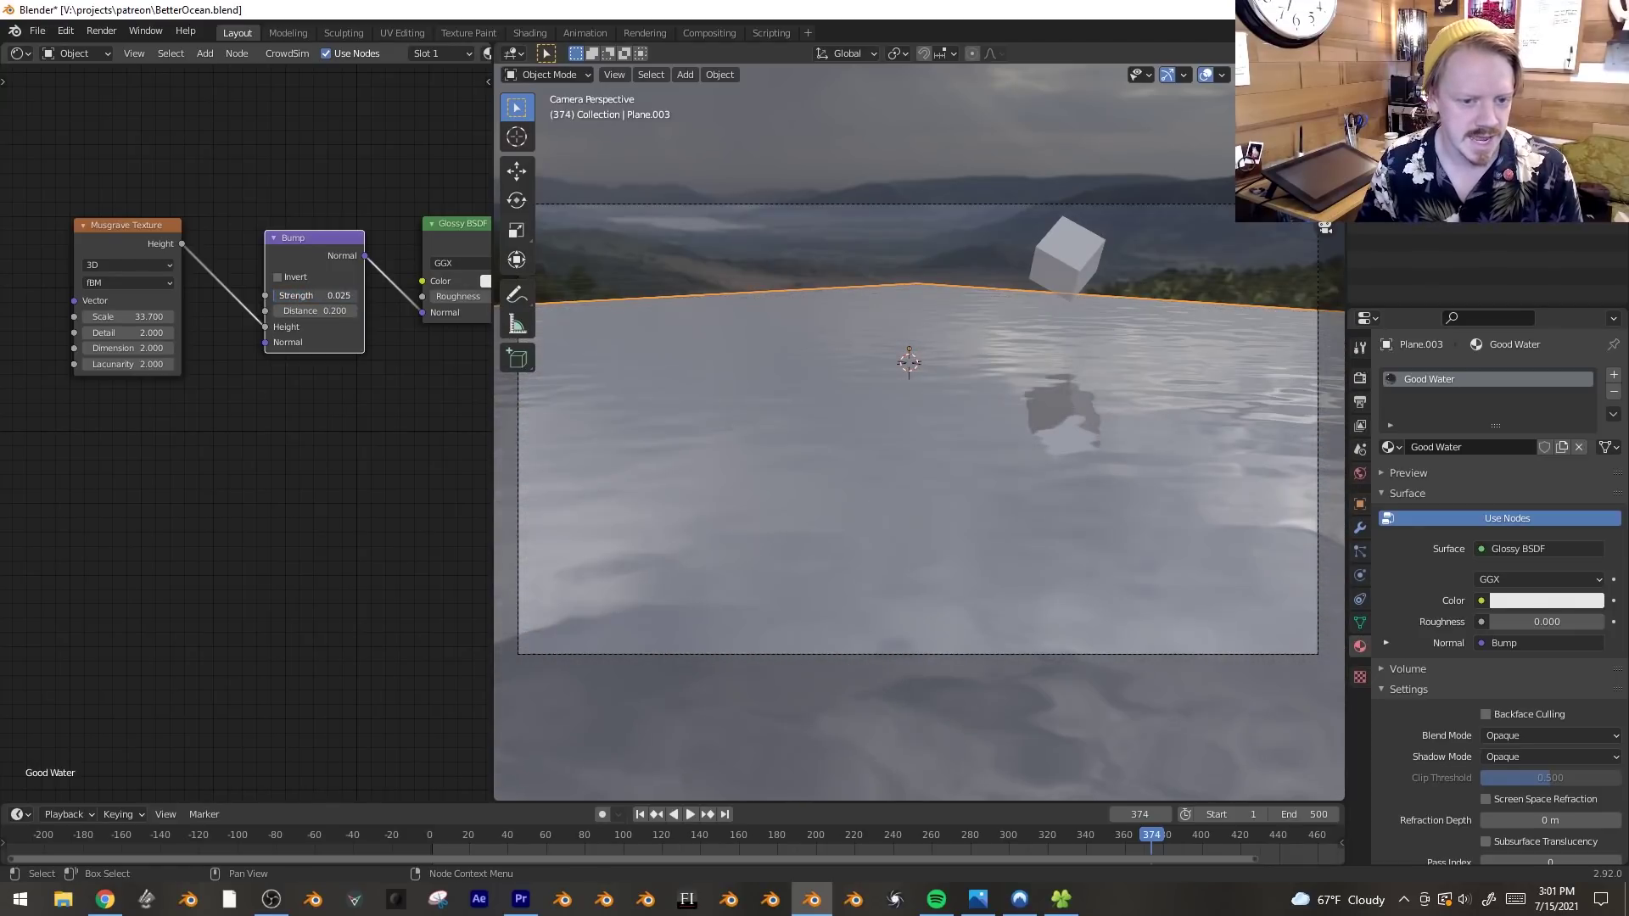
# - Play the animation briefly and examine the water's ripples and the cube's reflection from different angles and the camera view
pyautogui.press('space')
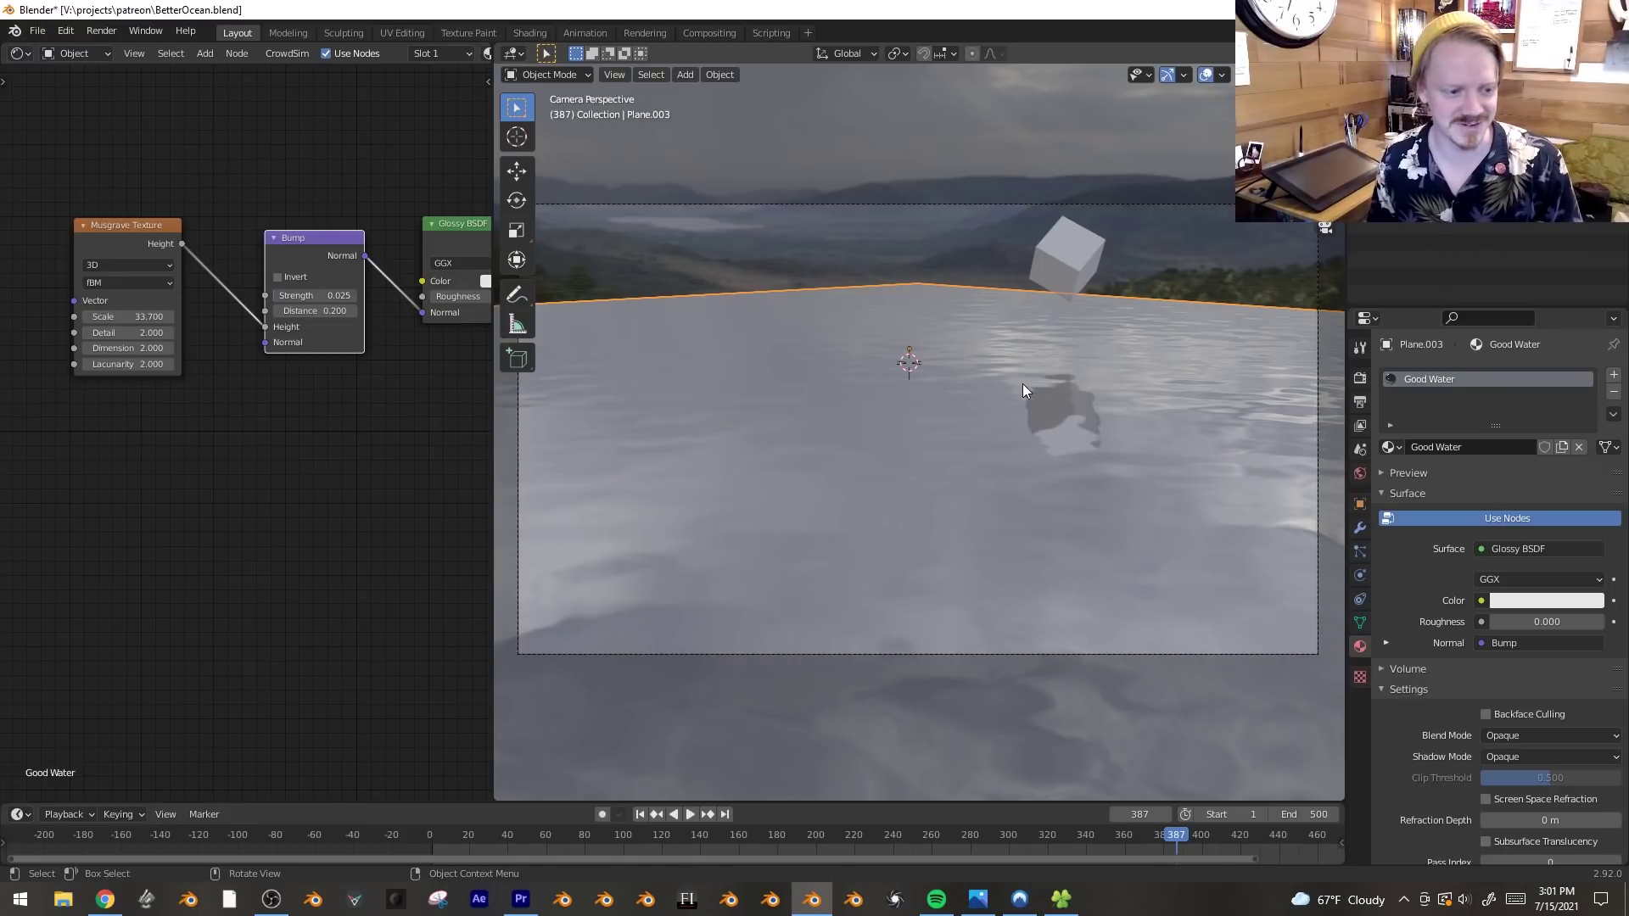
pyautogui.moveTo(1097, 356); pyautogui.dragTo(959, 246, button='middle')
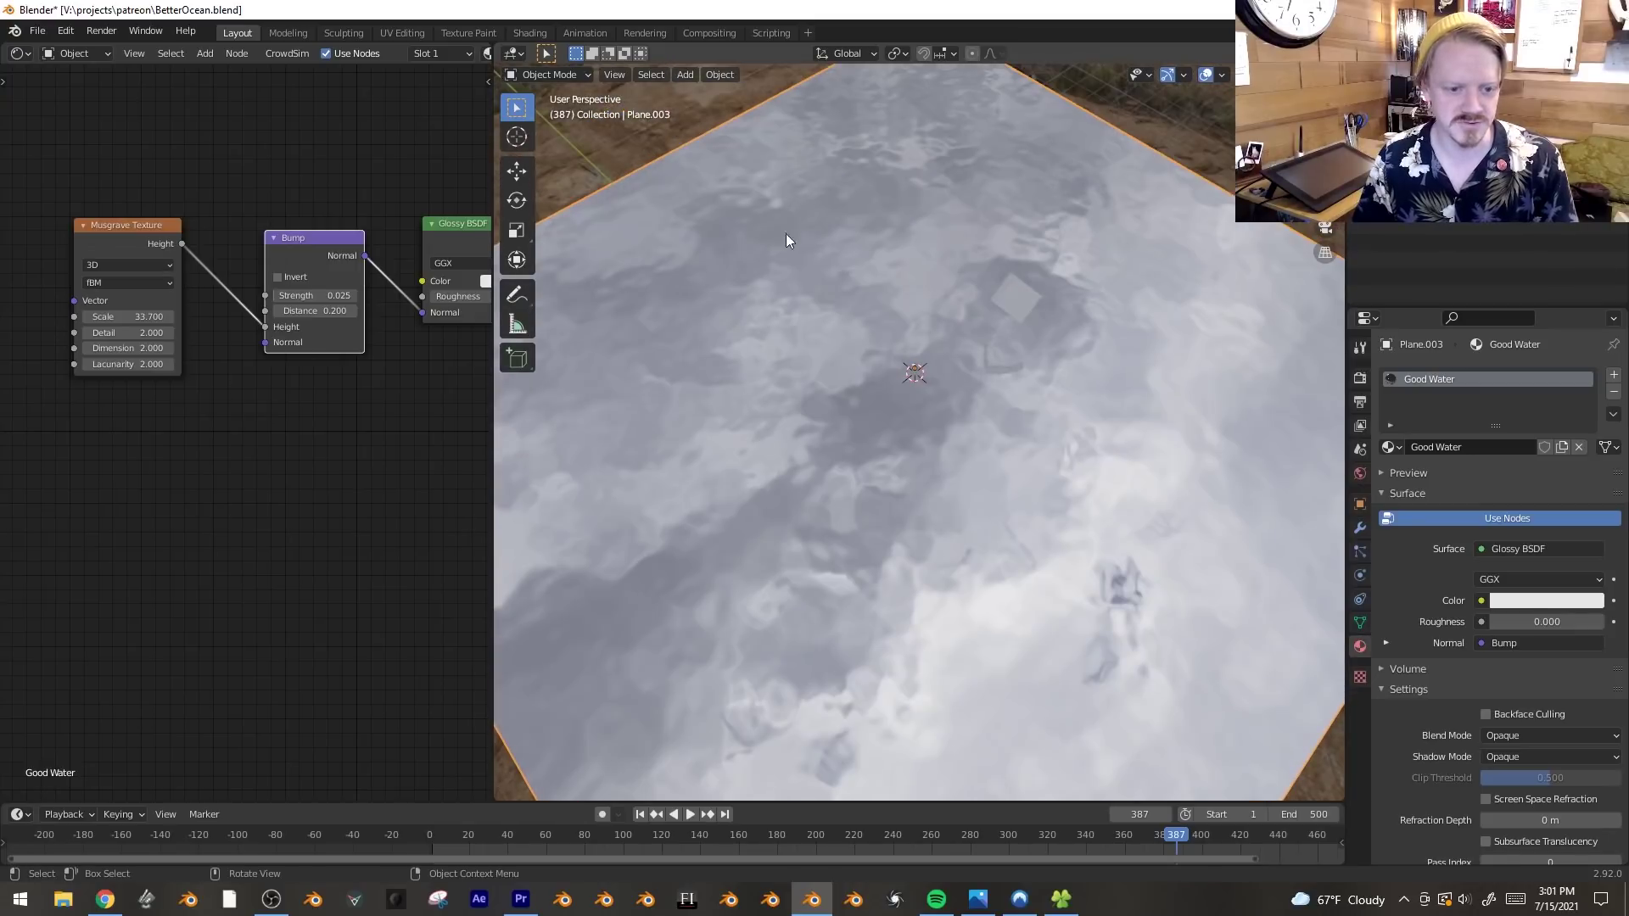
pyautogui.moveTo(956, 344); pyautogui.dragTo(1001, 349, button='middle')
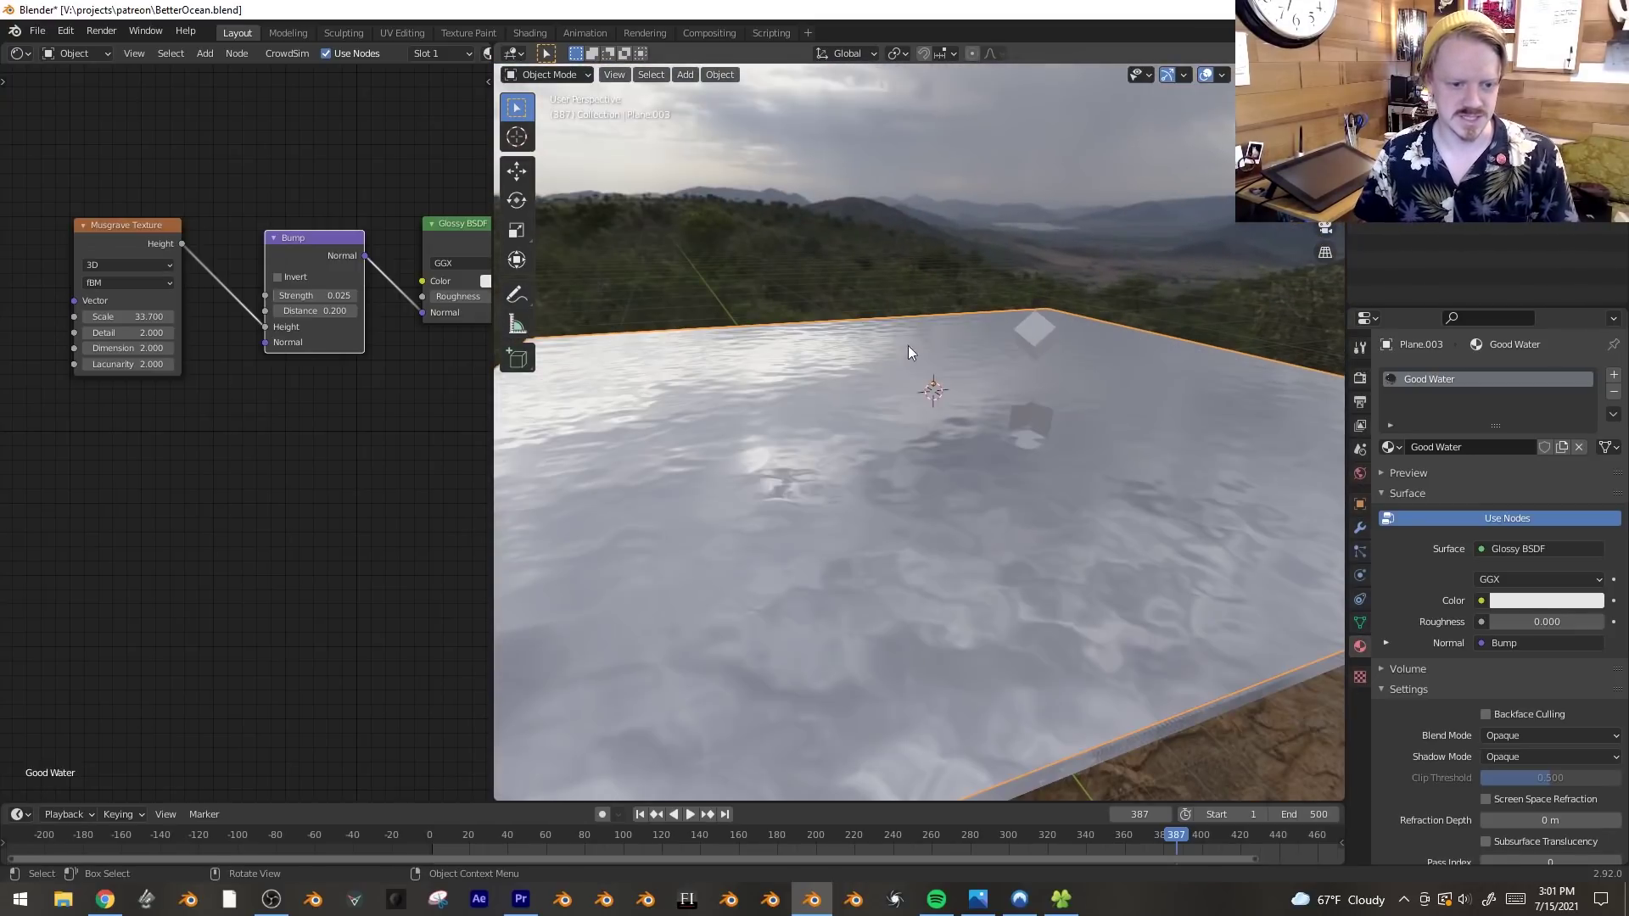
pyautogui.press('KP_0')
pyautogui.scroll(3, 339, 298)
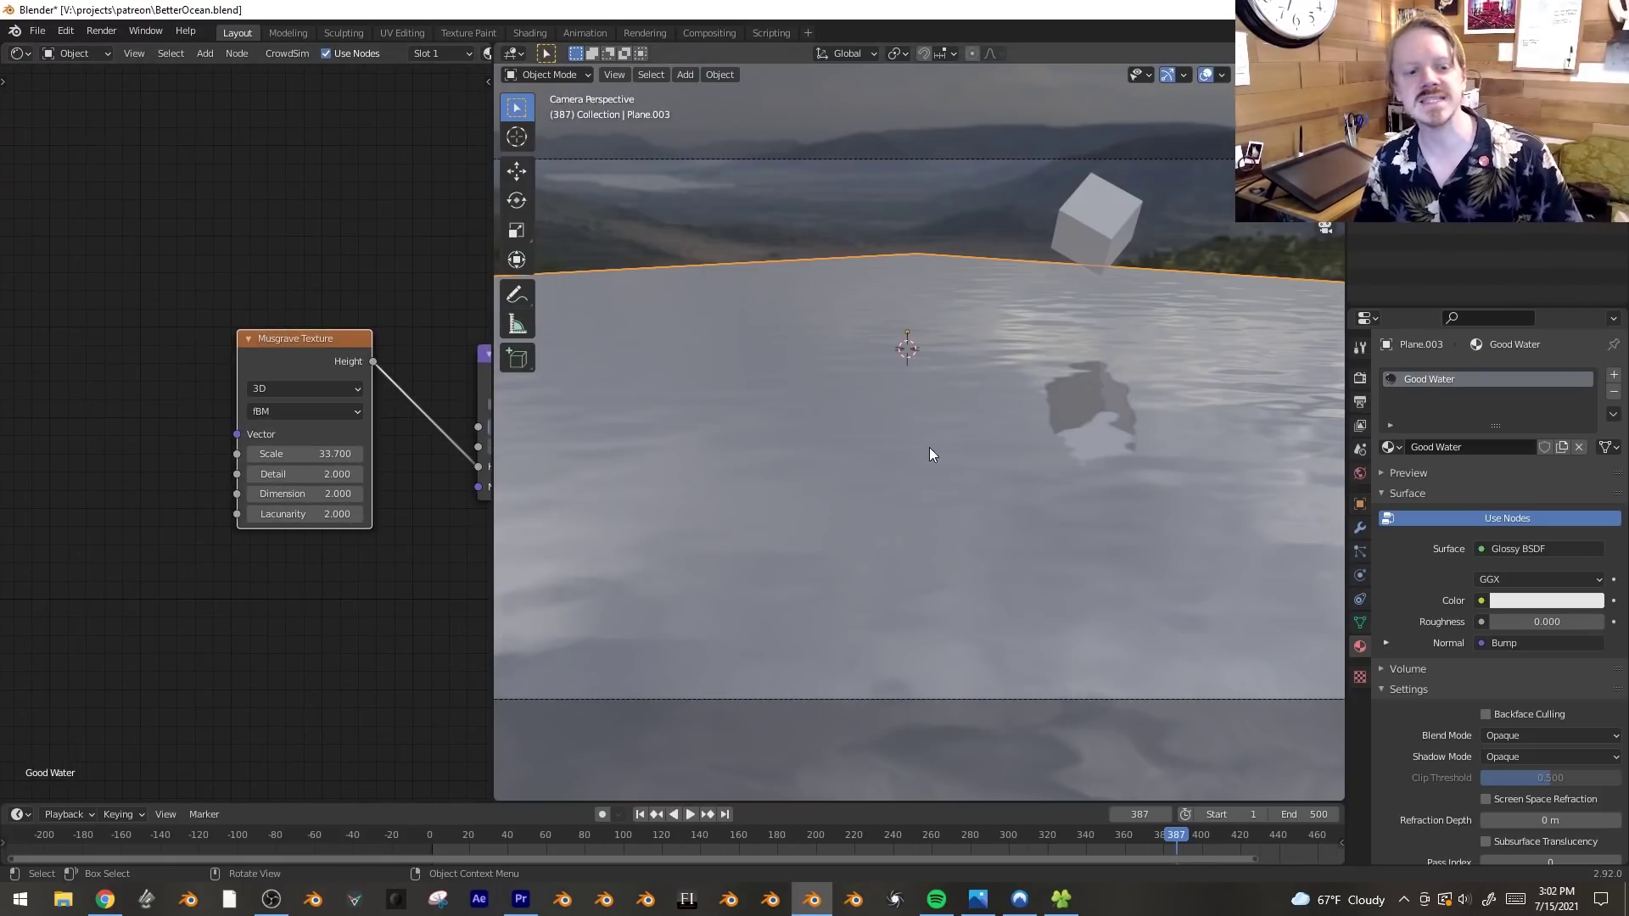
pyautogui.moveTo(1025, 454); pyautogui.dragTo(956, 420, button='middle')
pyautogui.moveTo(913, 347); pyautogui.dragTo(921, 439, button='middle')
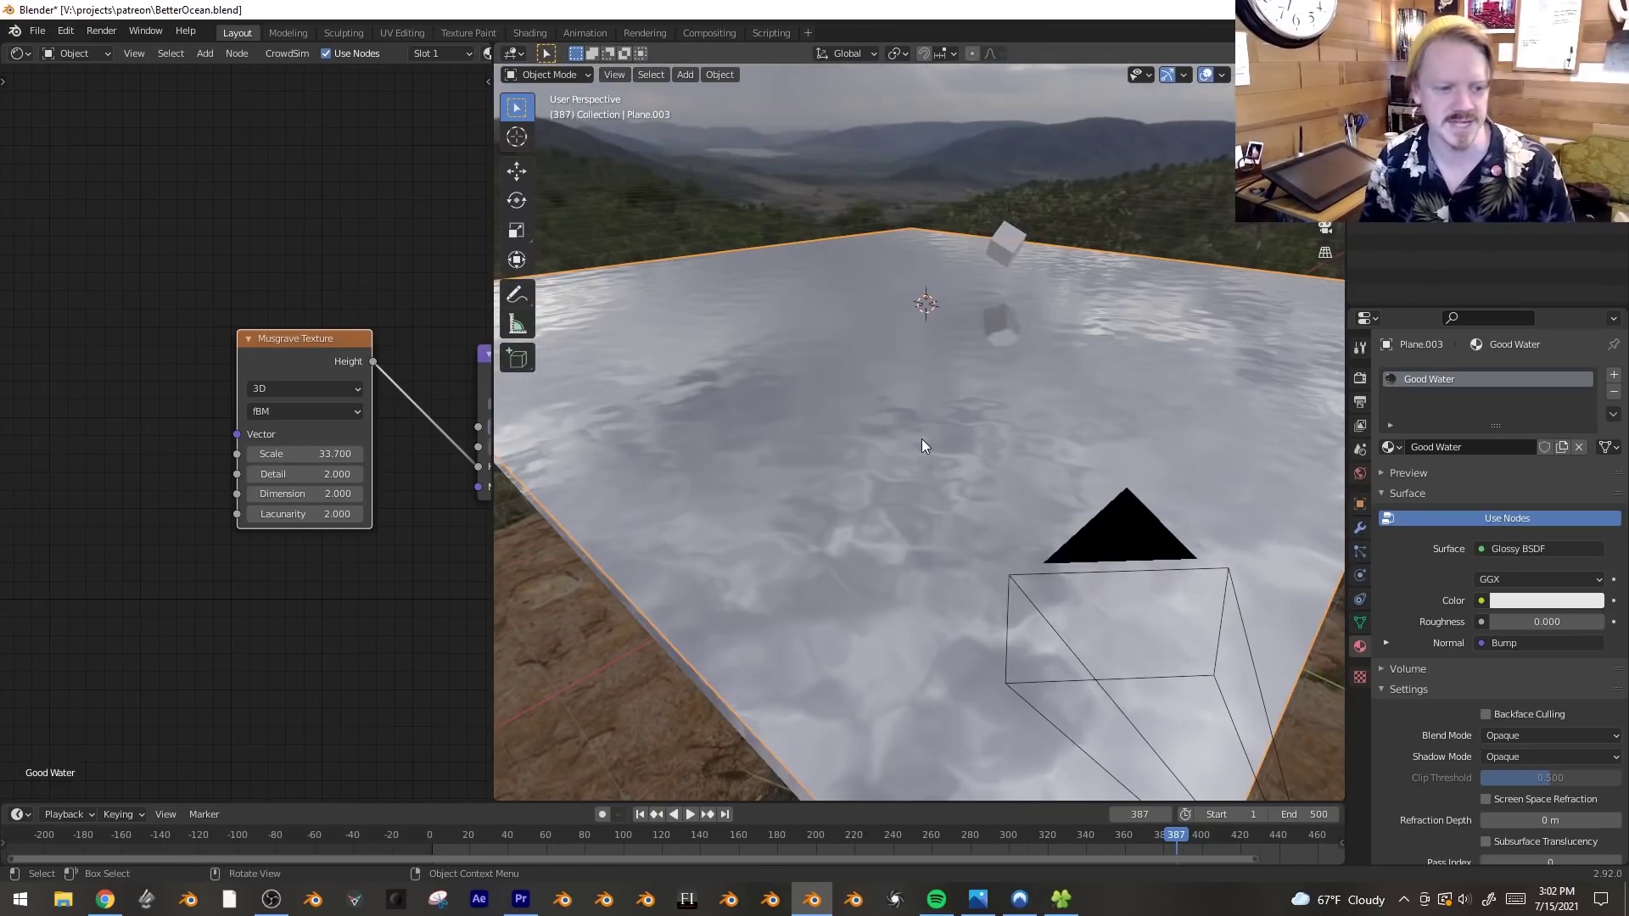
pyautogui.press('KP_0')
# - Add Texture Coordinate and Mapping nodes to the Musgrave Texture and set the mapping's Z location to 0.64 m
pyautogui.hotkey('ctrl', 't')
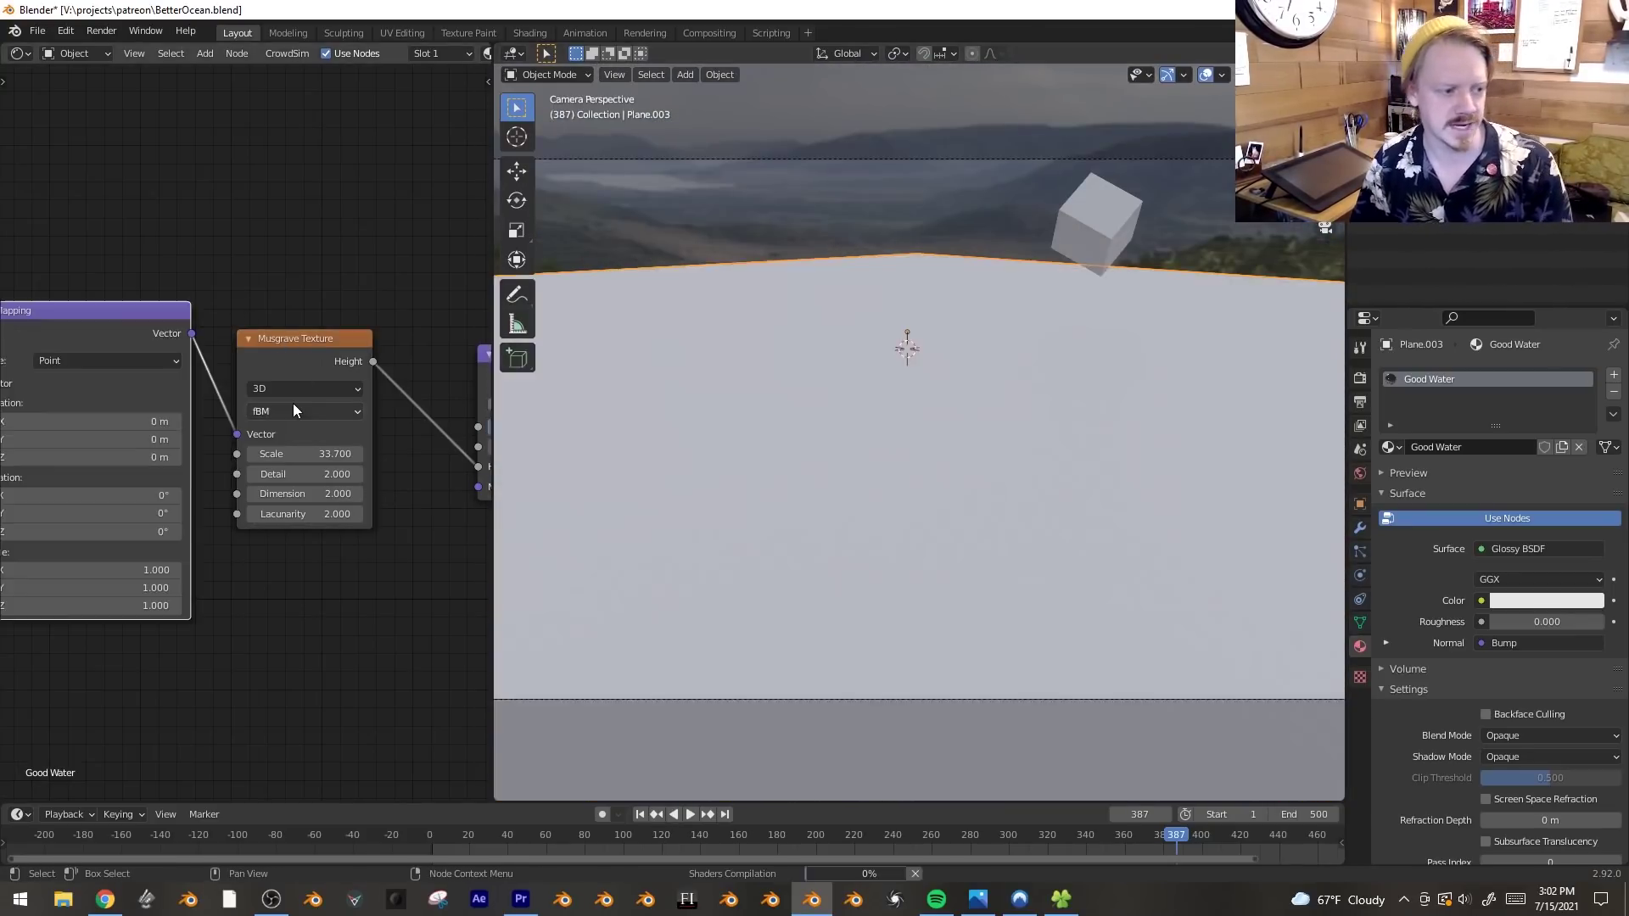
pyautogui.moveTo(188, 543); pyautogui.dragTo(332, 550, button='middle')
pyautogui.moveTo(231, 339); pyautogui.dragTo(231, 381, button='middle')
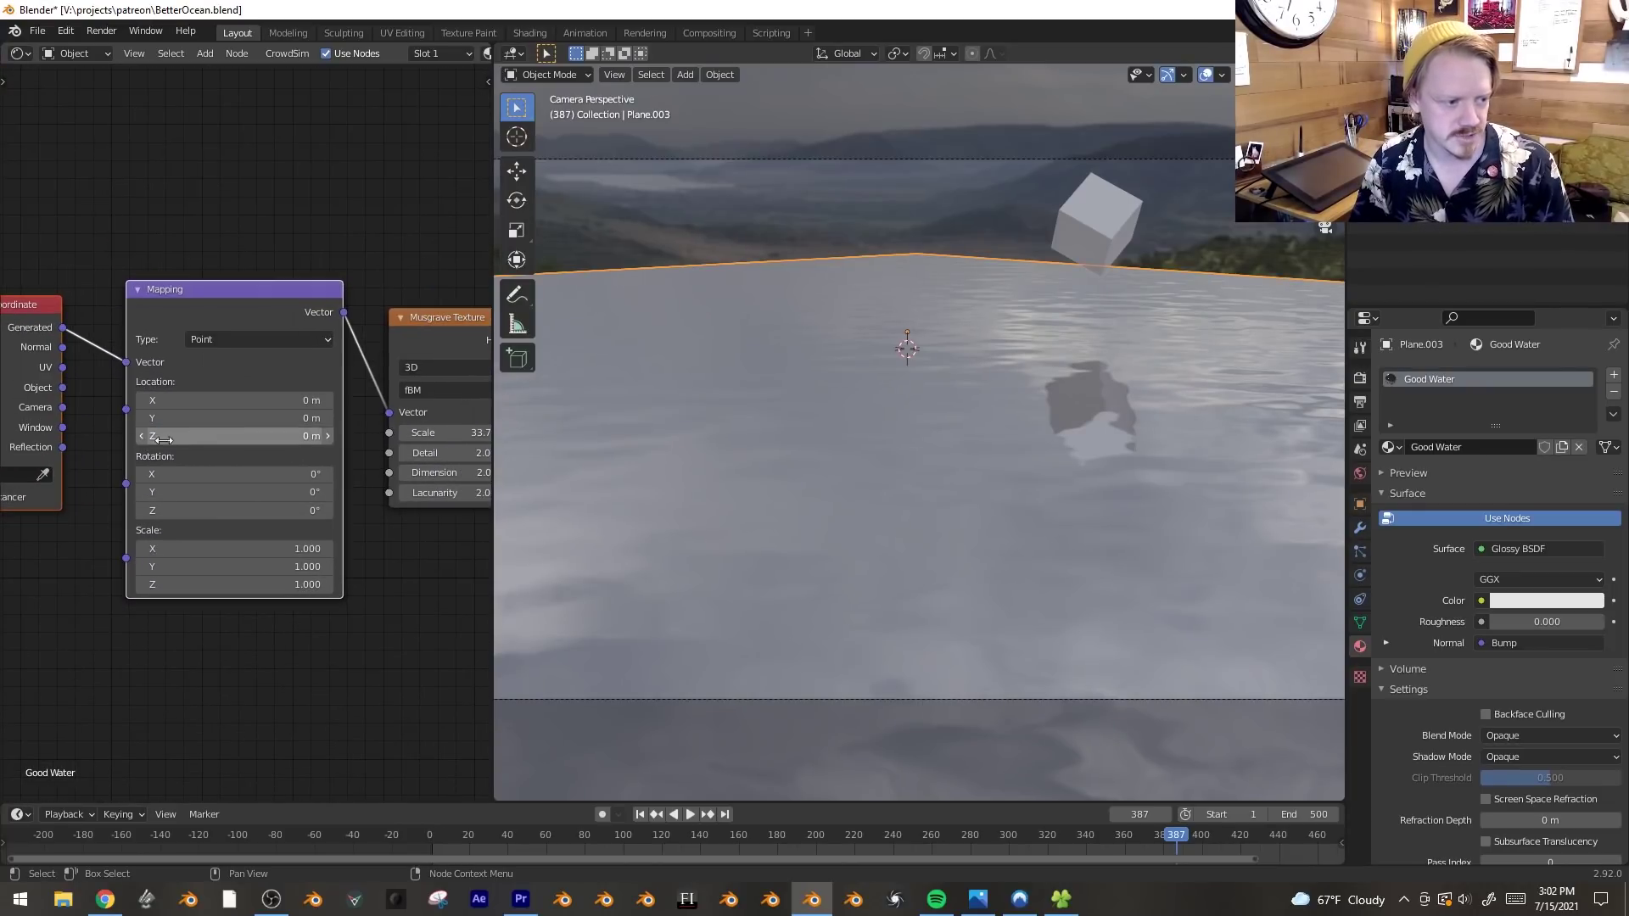
pyautogui.moveTo(219, 436); pyautogui.dragTo(310, 436)
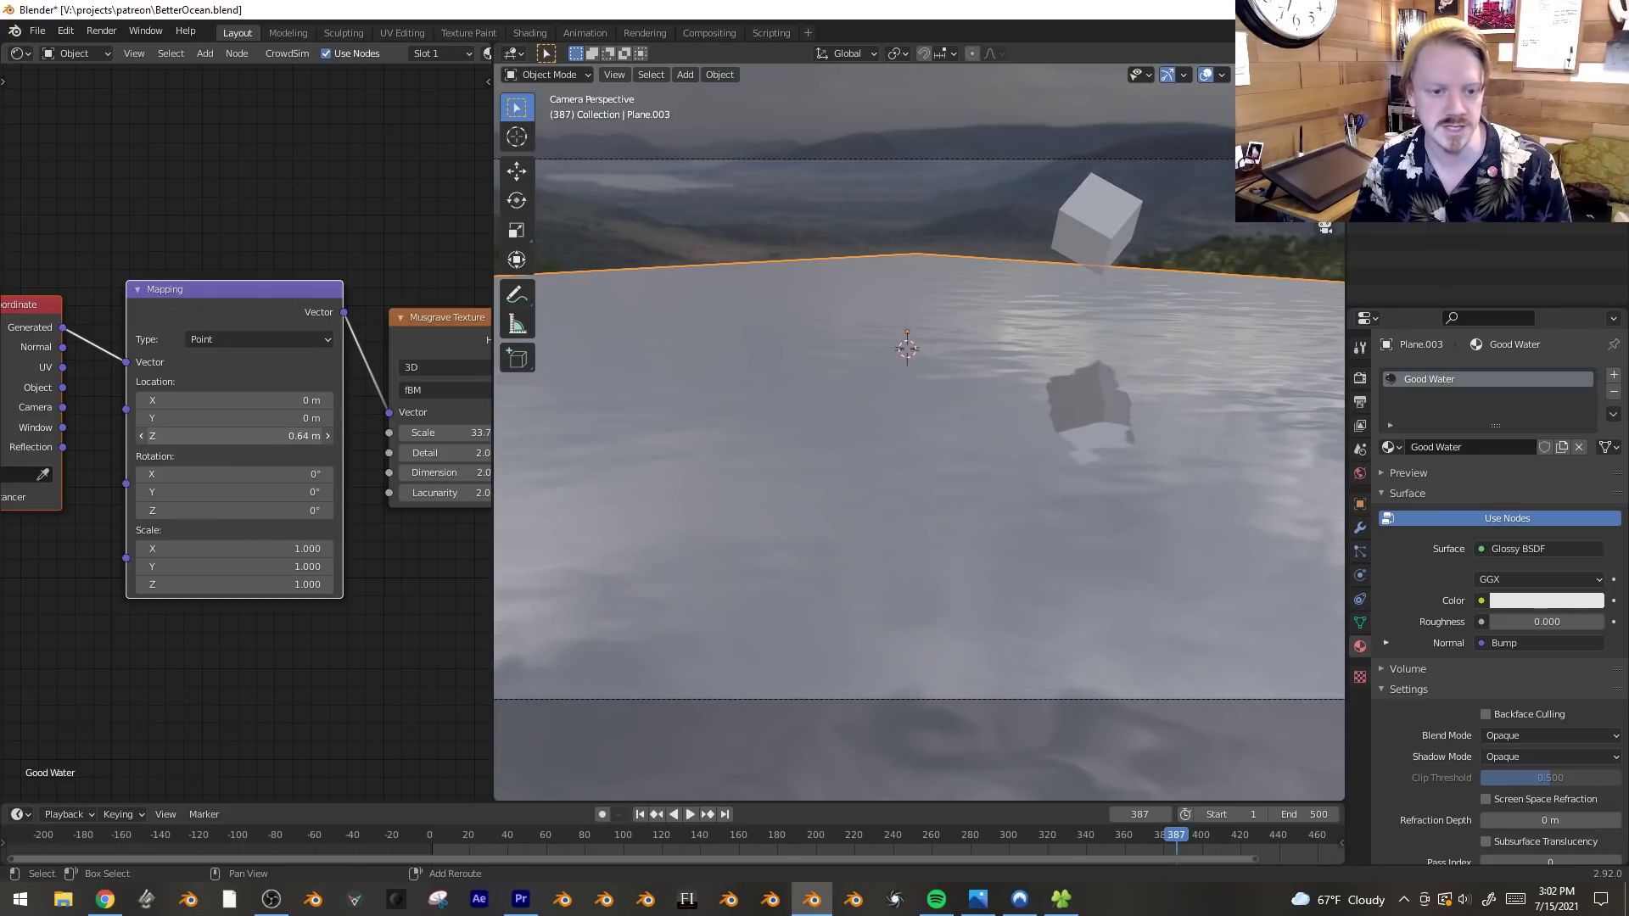
# - Keyframe the Mapping node's location at frame 0 with Z 0.64 m and at frame 127 with Z 0.76 m
pyautogui.click(430, 836)
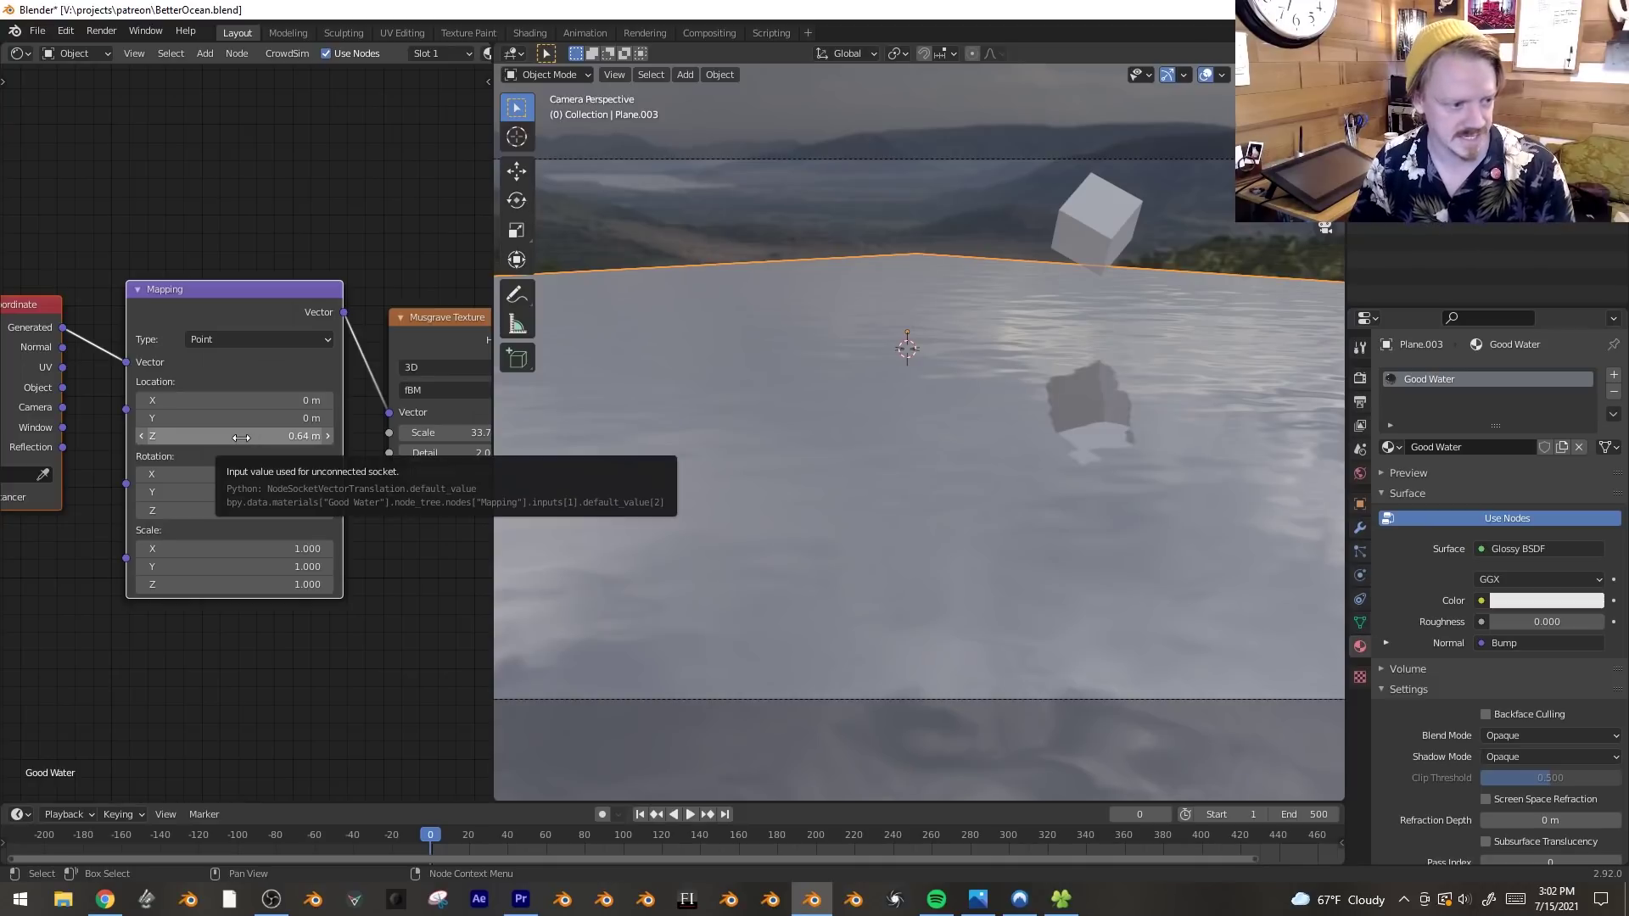
pyautogui.press('i')
pyautogui.click(675, 836)
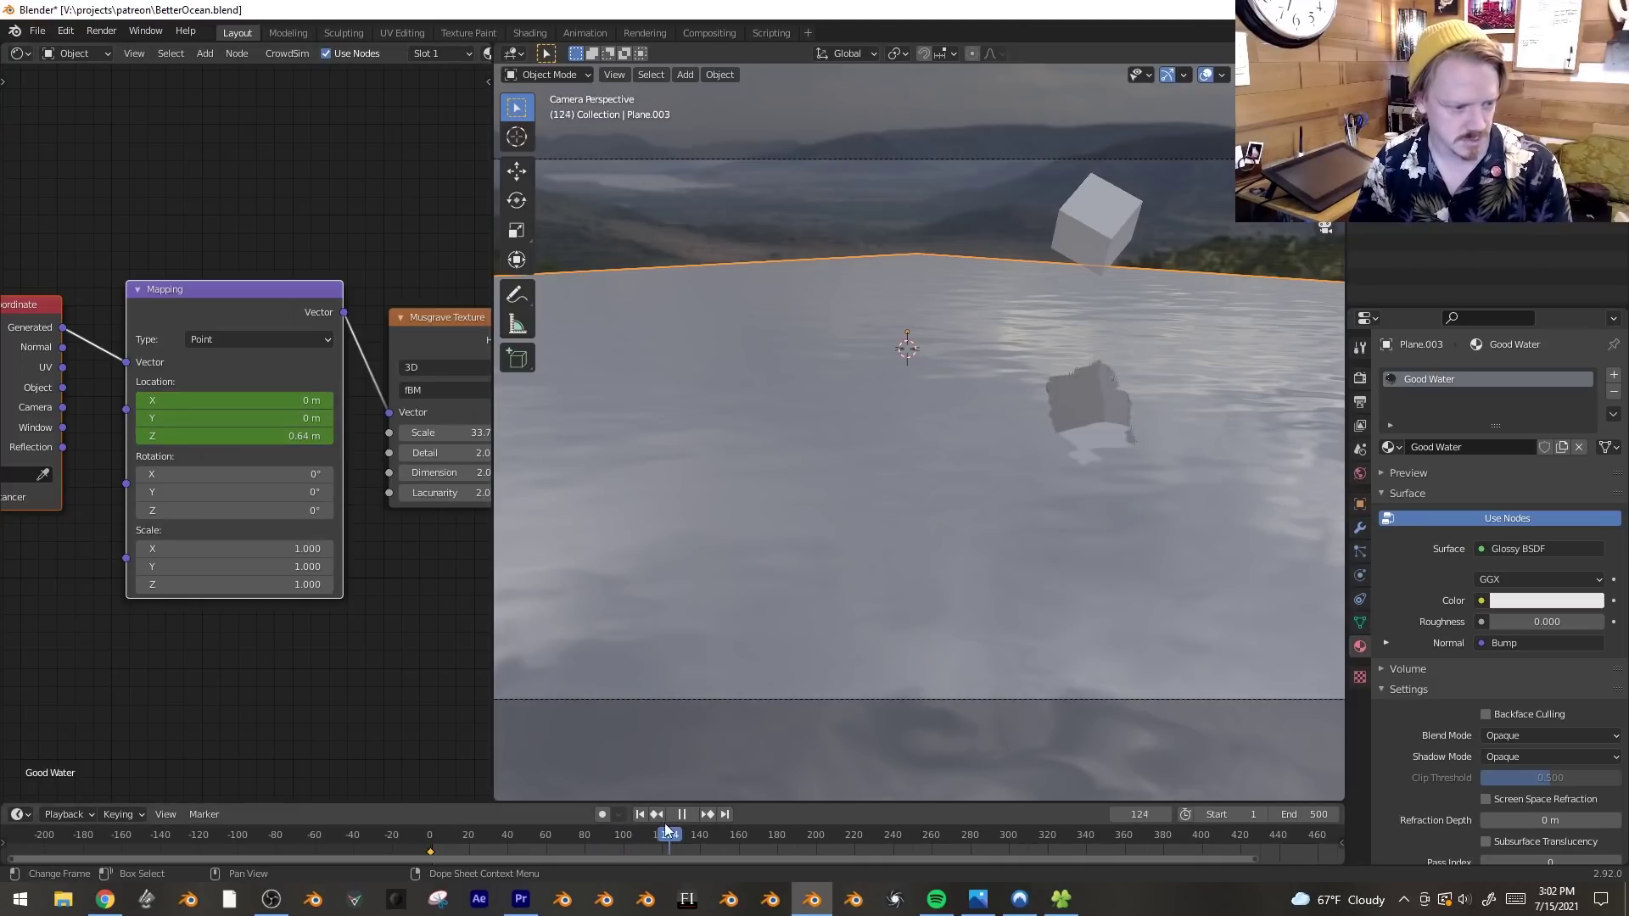
pyautogui.moveTo(255, 436); pyautogui.dragTo(306, 436)
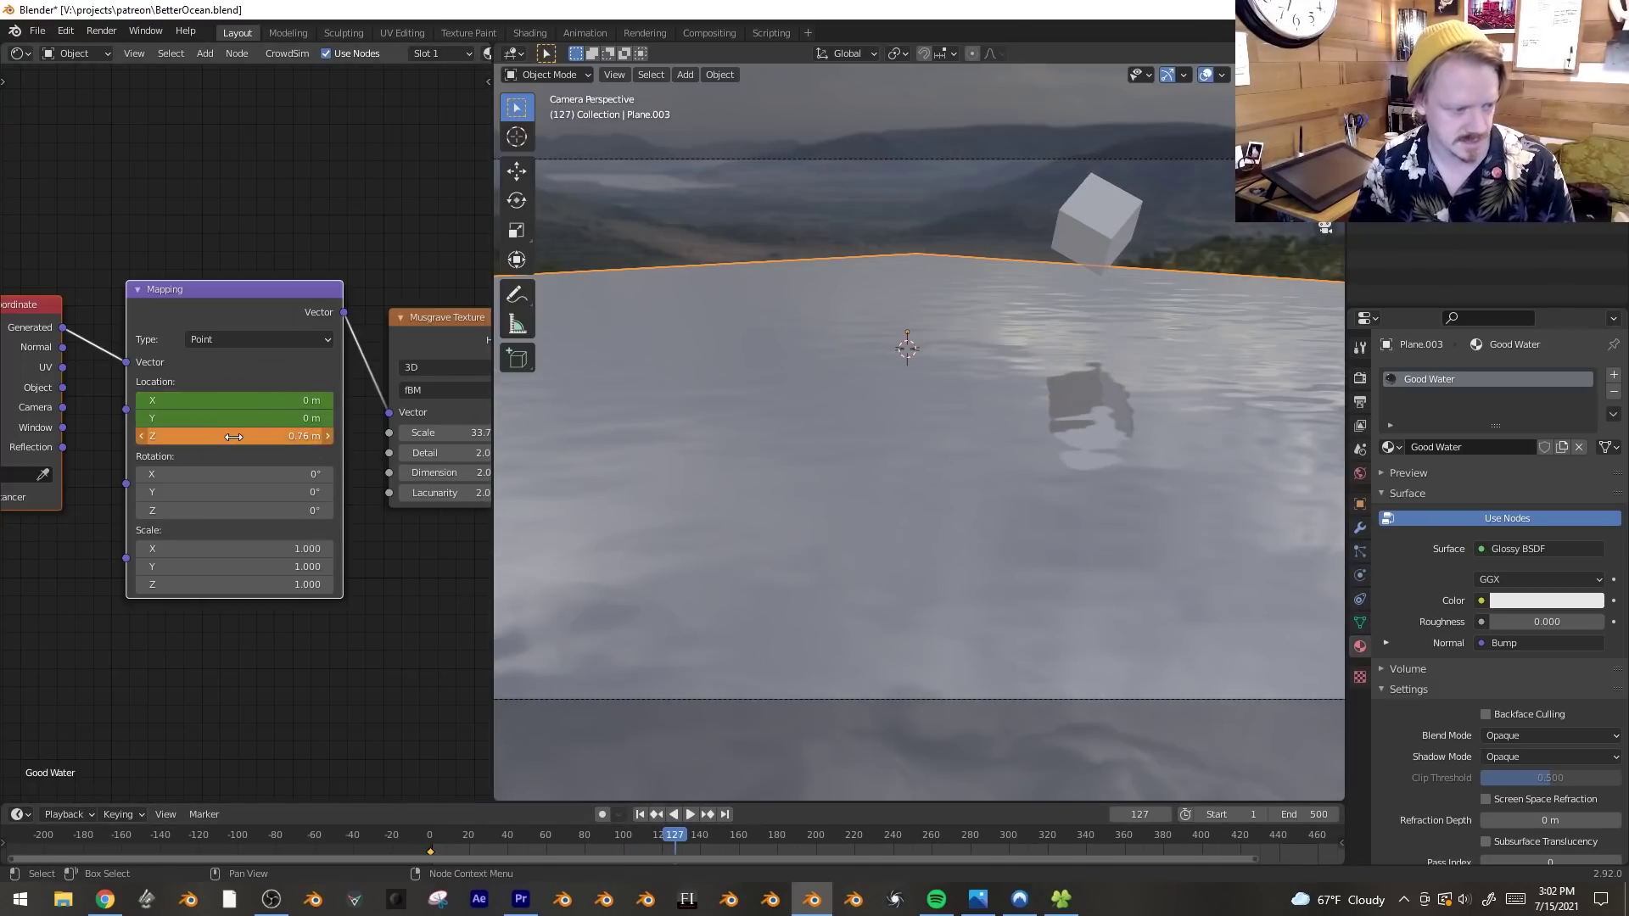
pyautogui.press('i')
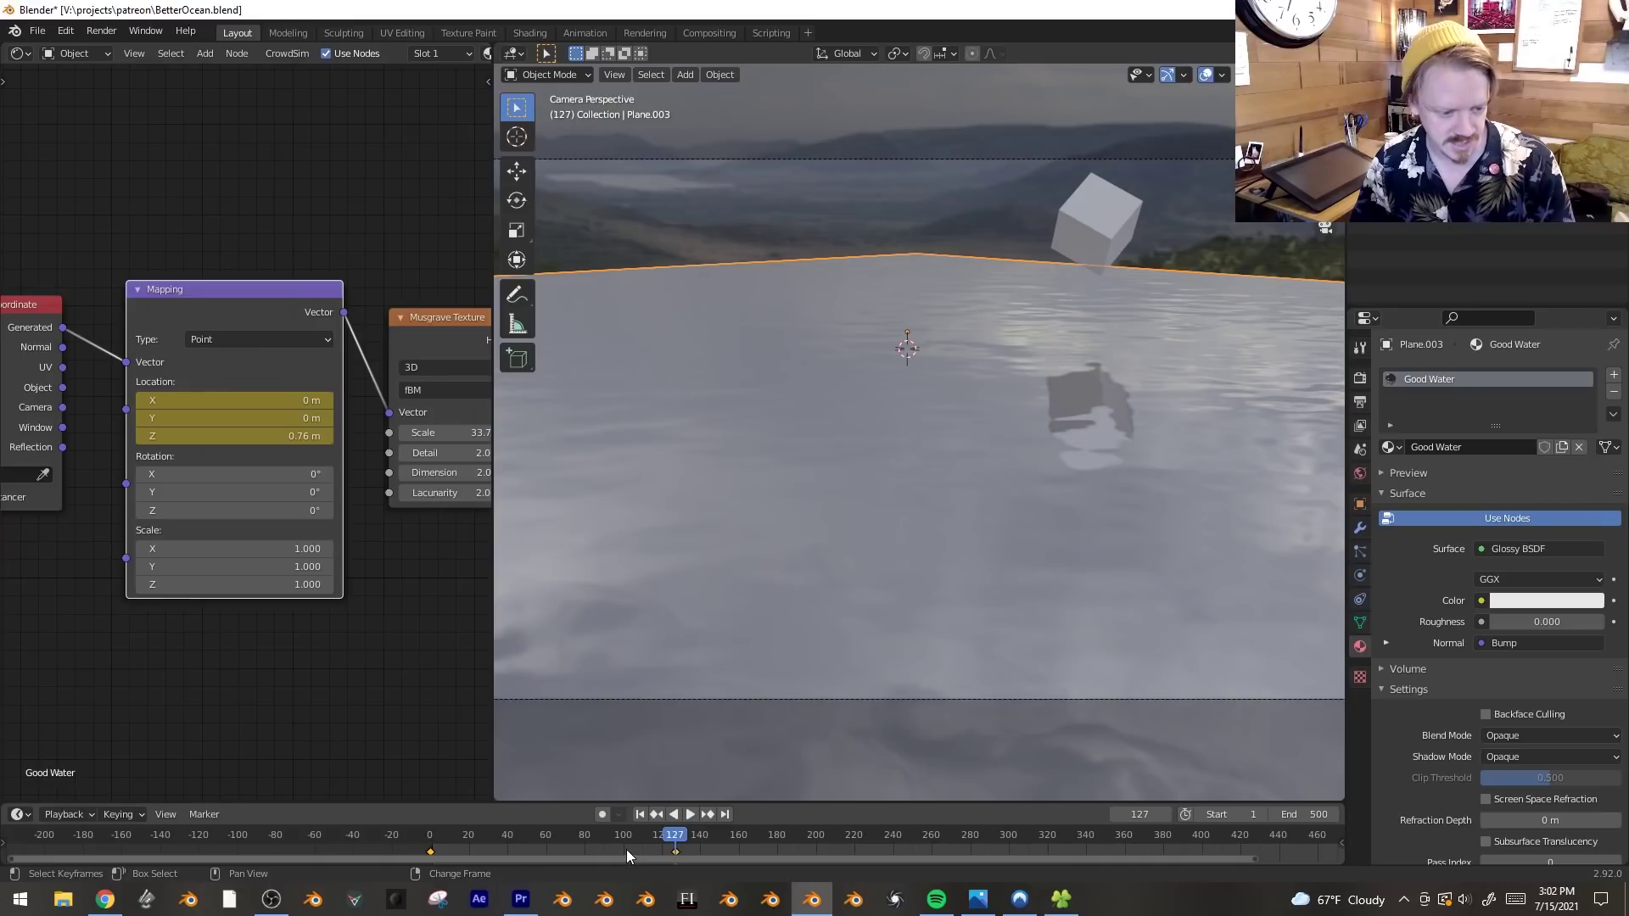
# - Give the mapping keyframes linear extrapolation, play the animation, and move the second keyframe to about frame 54 for faster motion
pyautogui.hotkey('shift', 'e')
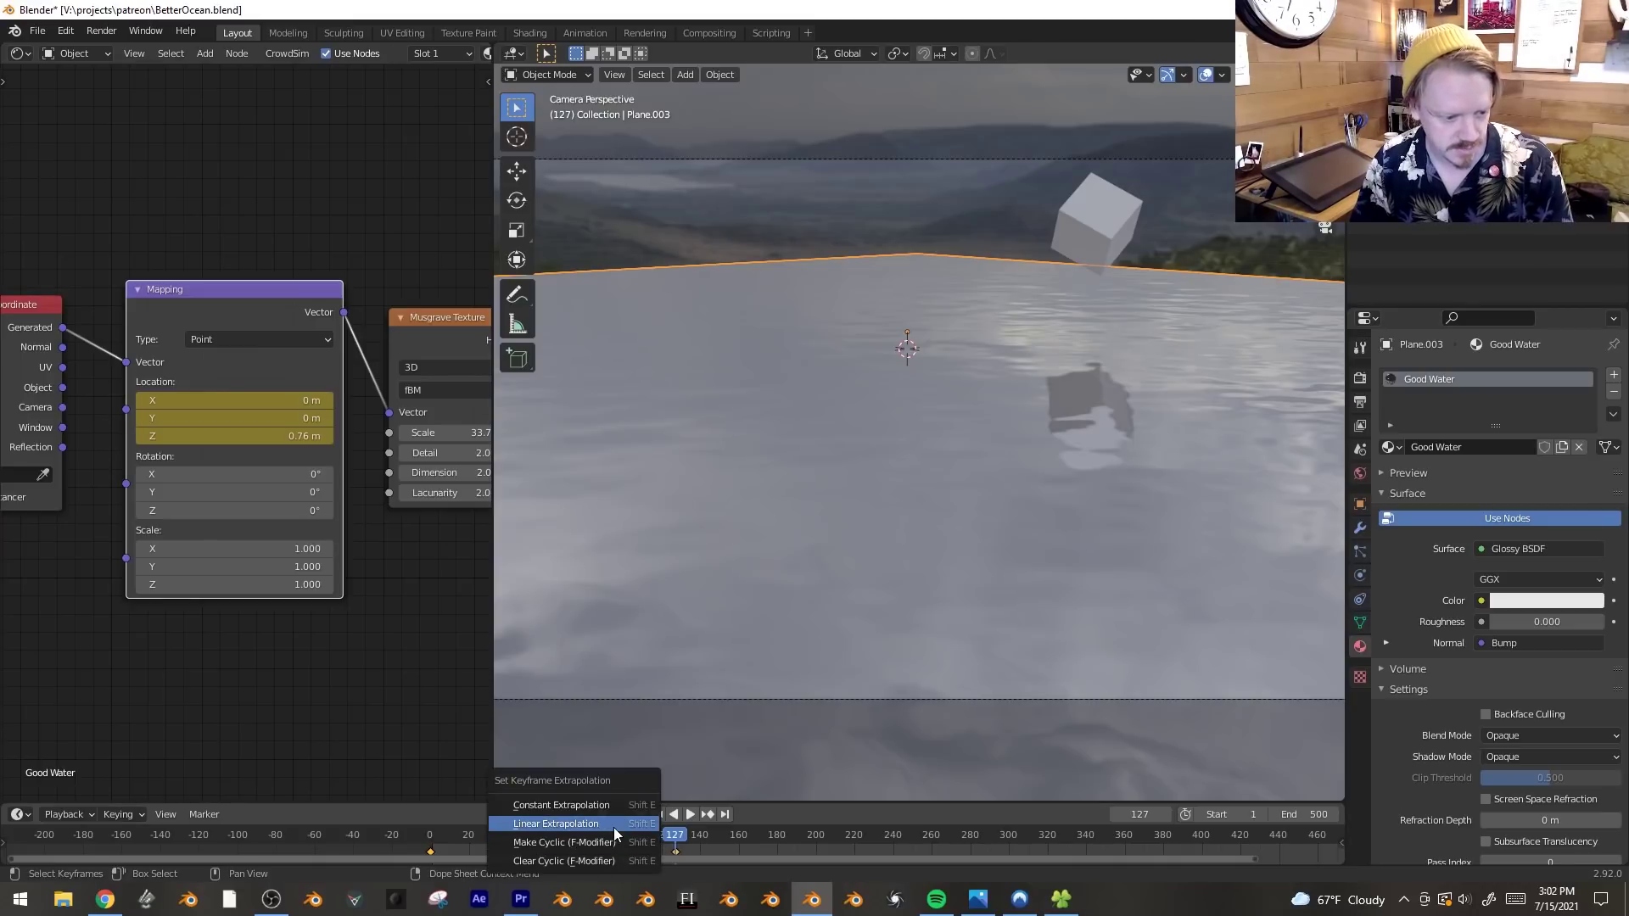
pyautogui.click(614, 827)
pyautogui.press('space')
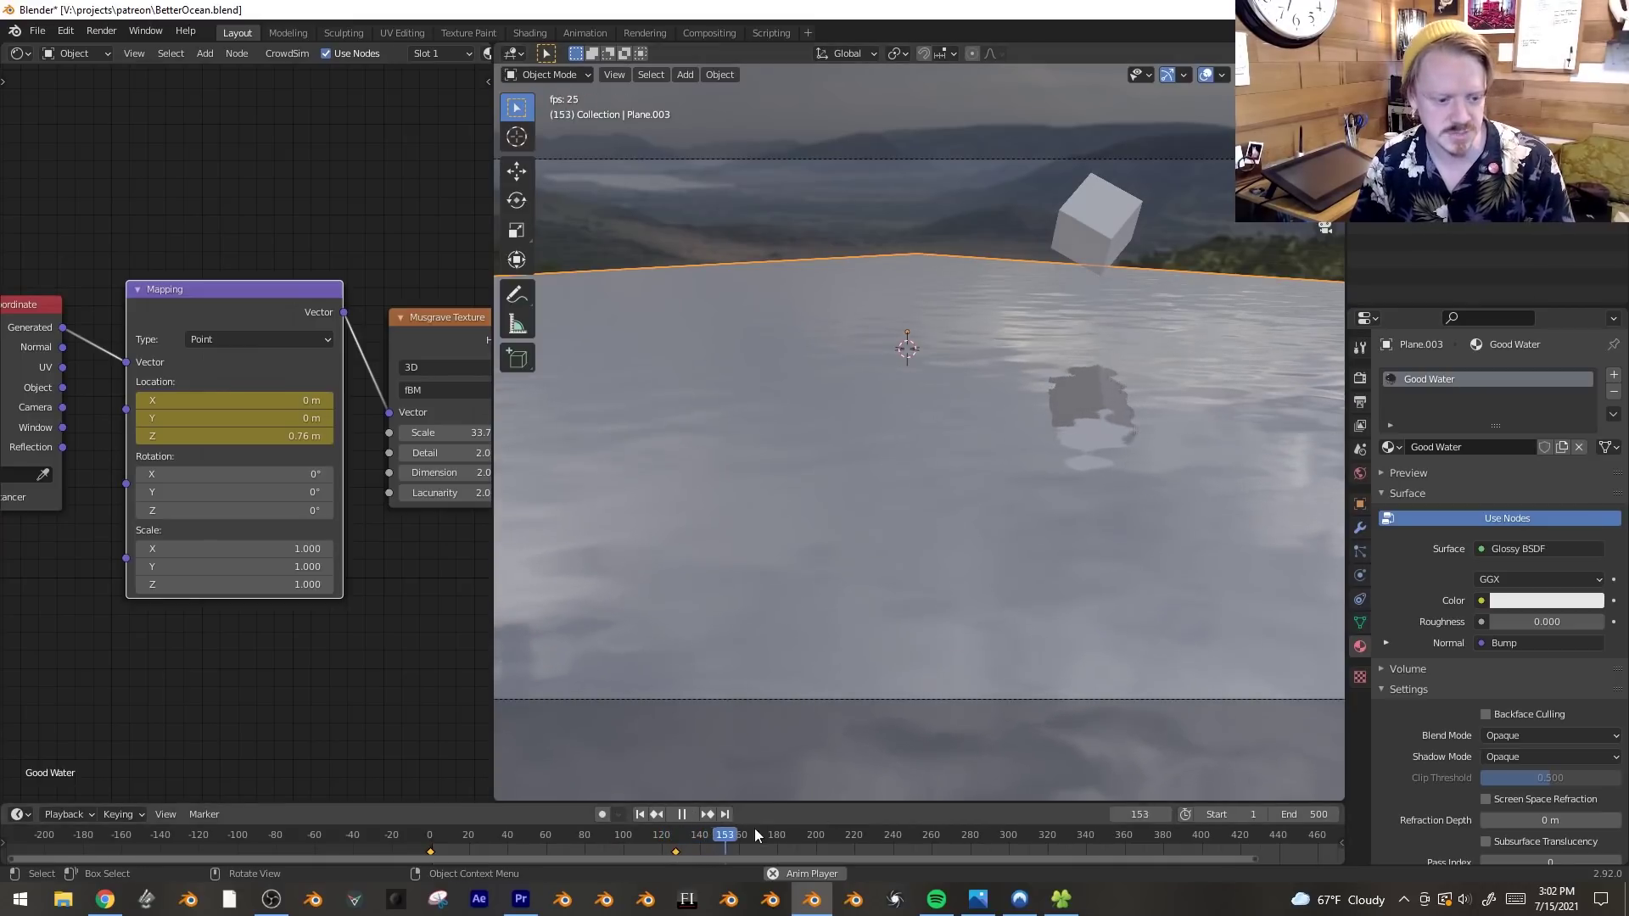
pyautogui.moveTo(676, 851); pyautogui.dragTo(540, 854)
pyautogui.hotkey('shift', 'Left')
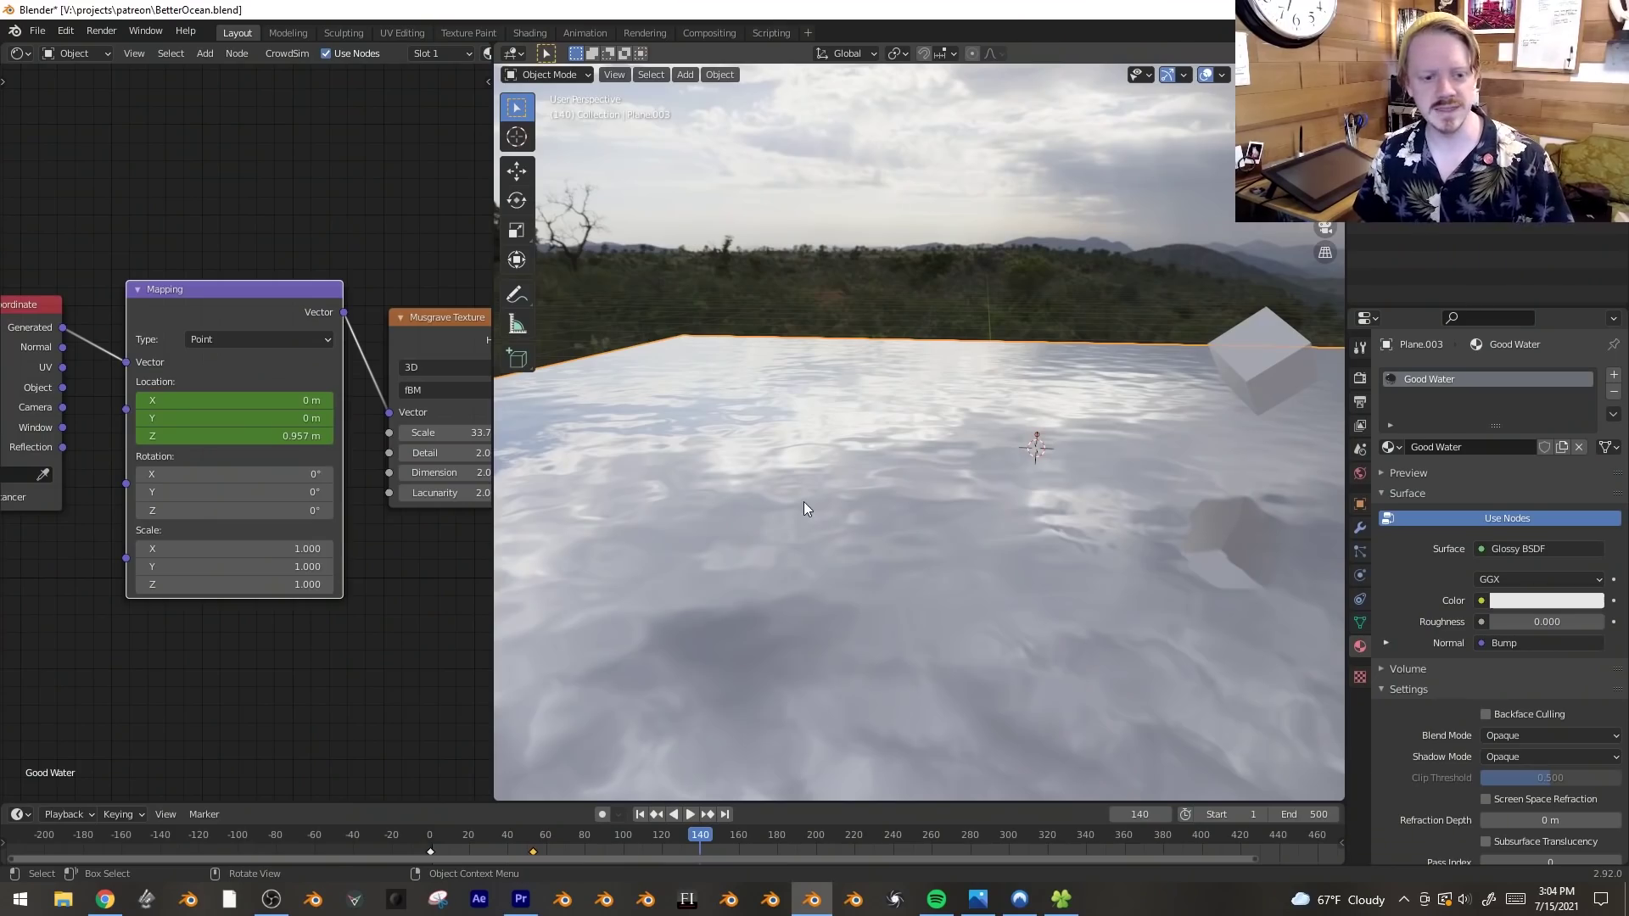
# - Set the Mapping node's rotation to X 24.3° and Y 40.2°, playing the animation to check the ripples in perspective and camera views
pyautogui.moveTo(802, 501); pyautogui.dragTo(799, 243, button='middle')
pyautogui.scroll(-4, 803, 415)
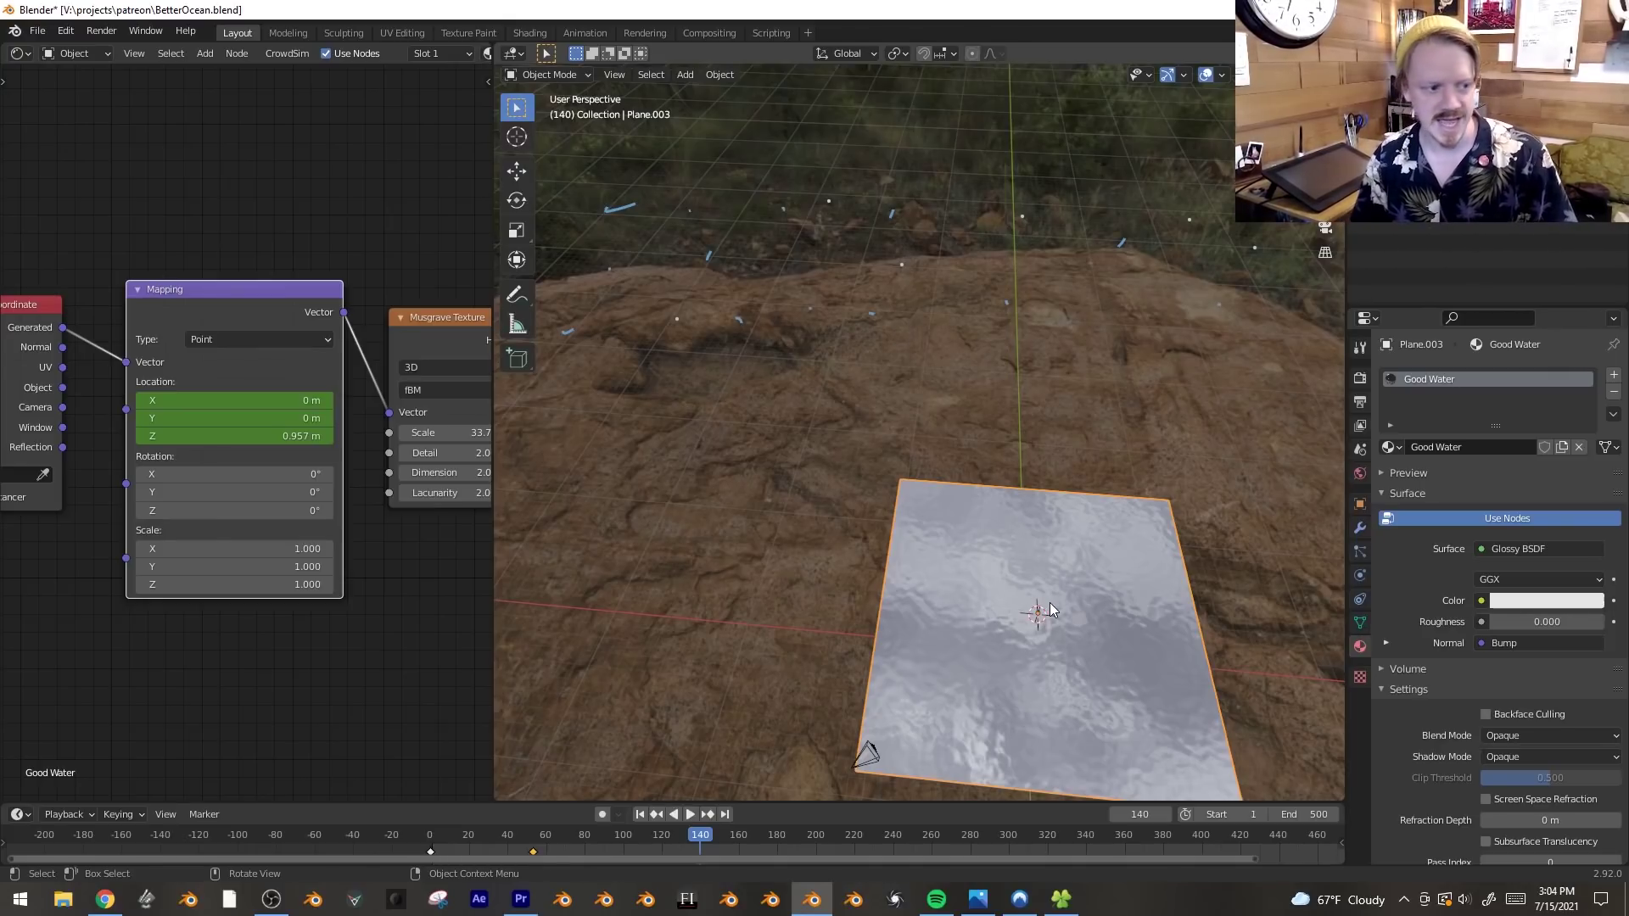
pyautogui.press('KP_0')
pyautogui.press('space')
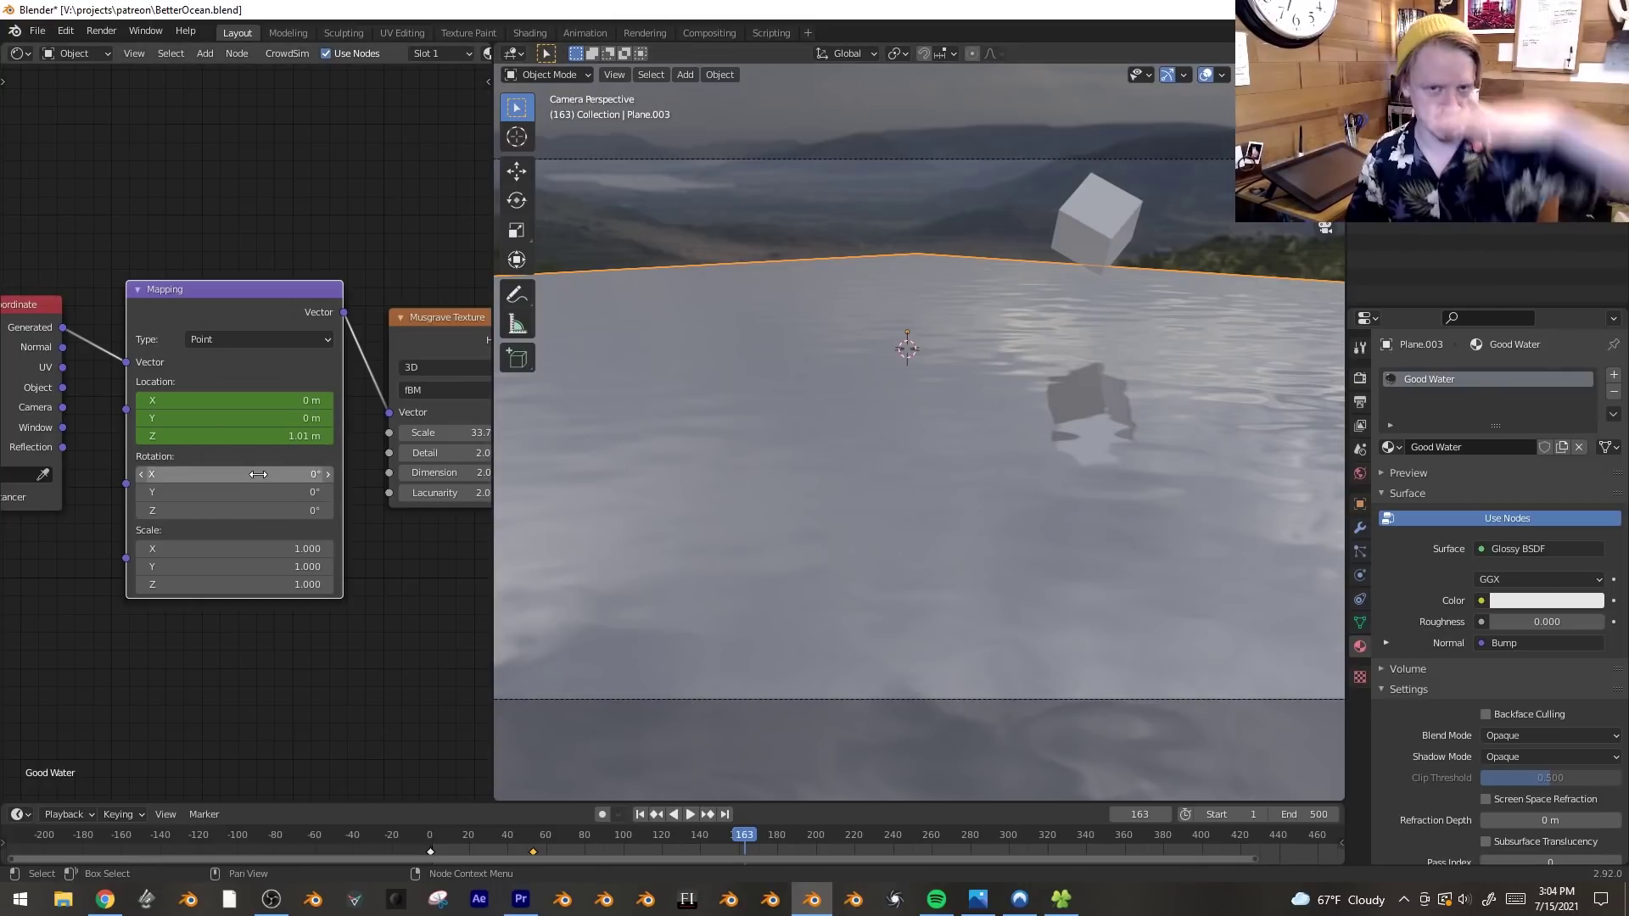
pyautogui.moveTo(257, 474)
pyautogui.mouseDown()
pyautogui.moveTo(299, 475)
pyautogui.moveTo(280, 492)
pyautogui.moveTo(305, 492)
pyautogui.moveTo(288, 474)
pyautogui.mouseUp()
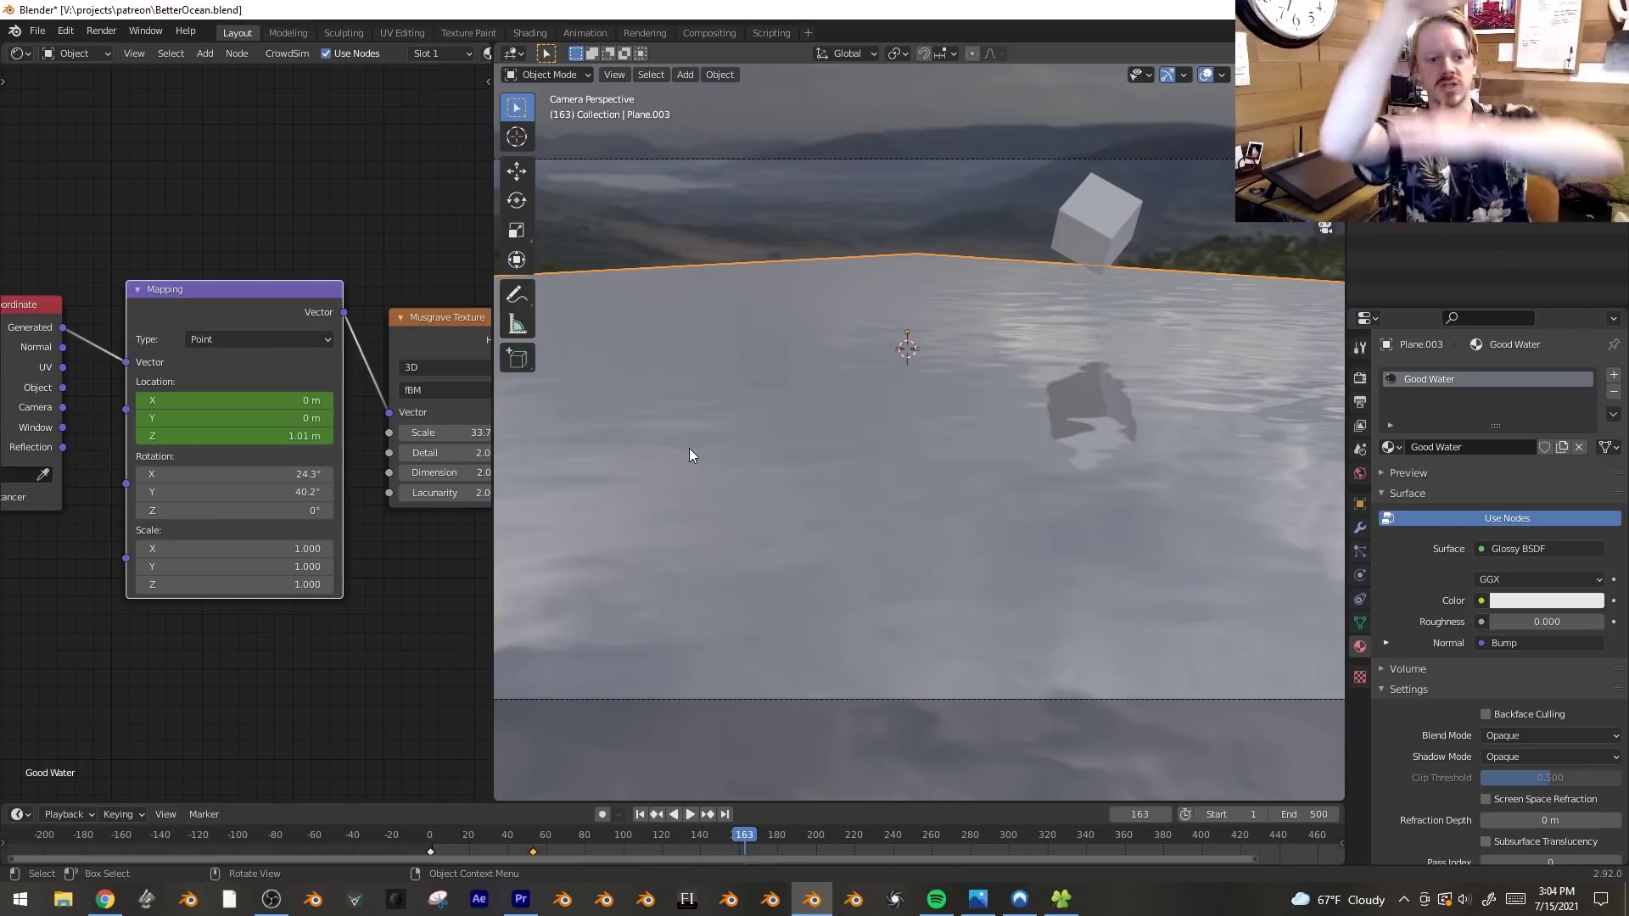
pyautogui.press('space')
pyautogui.moveTo(863, 411); pyautogui.dragTo(929, 384, button='middle')
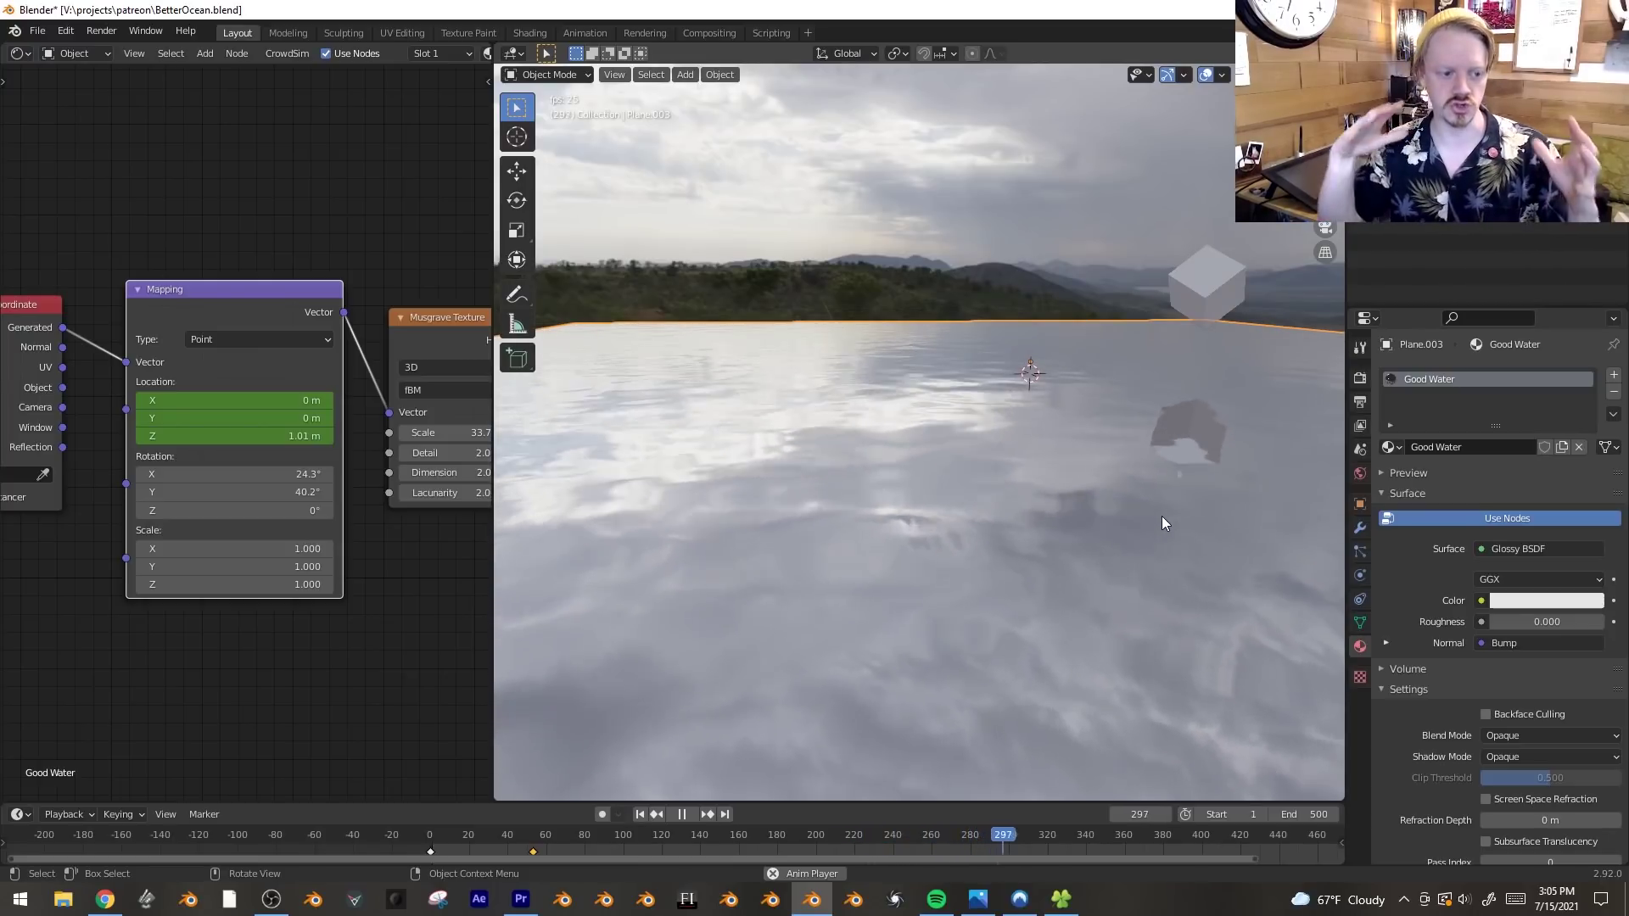
pyautogui.moveTo(1180, 508); pyautogui.dragTo(1088, 593, button='middle')
pyautogui.press('KP_0')
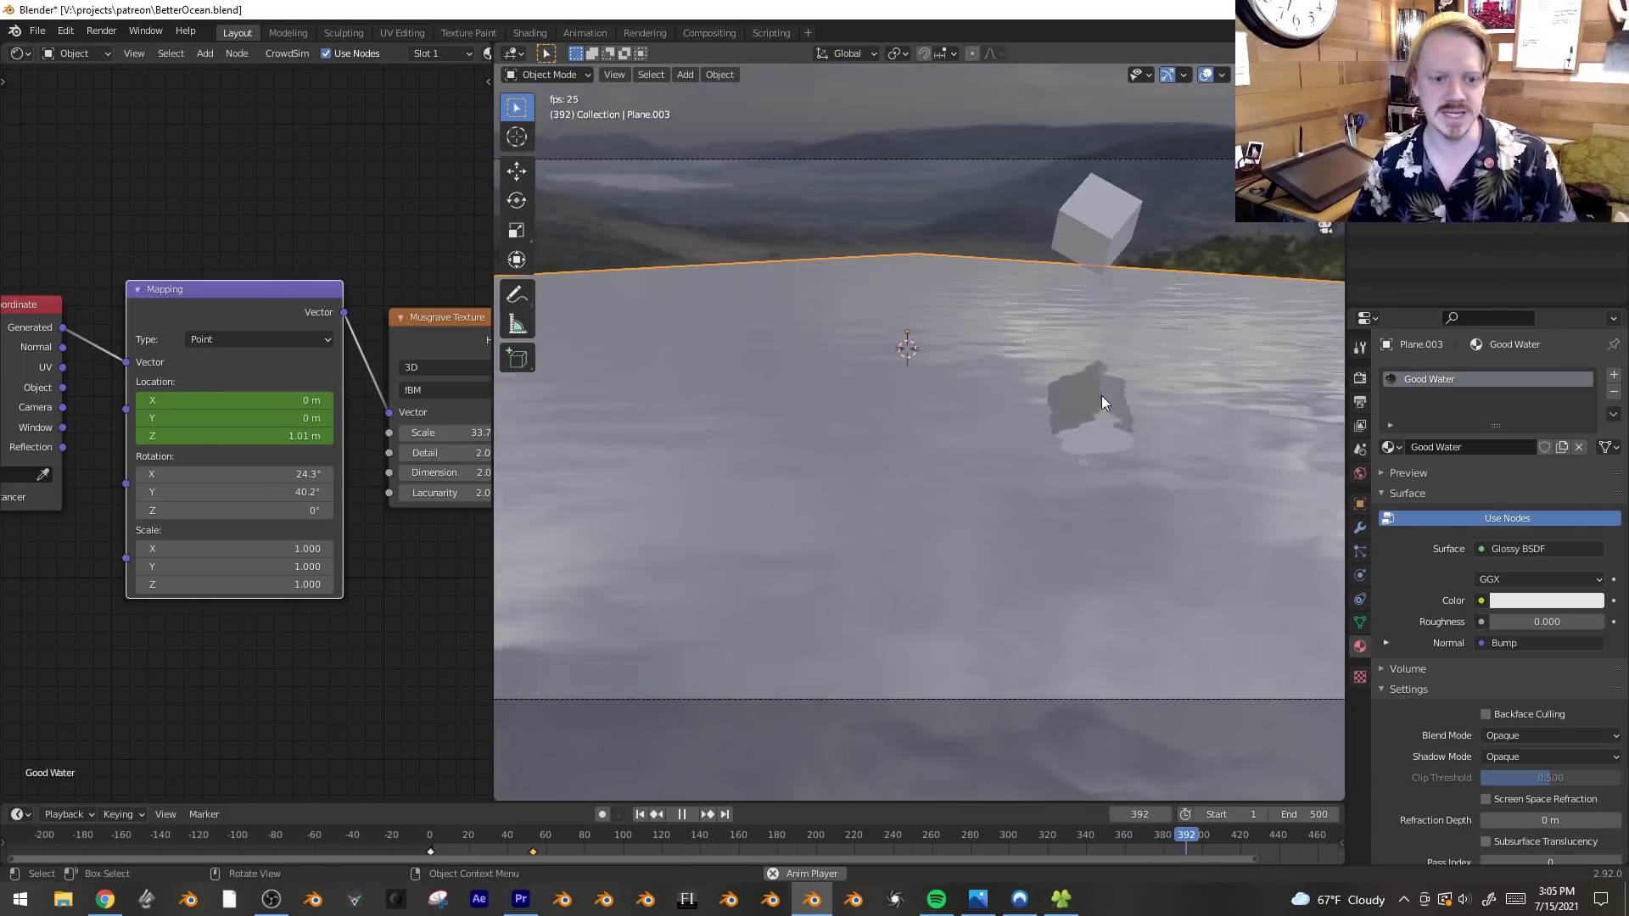
pyautogui.hotkey('alt', 'a')
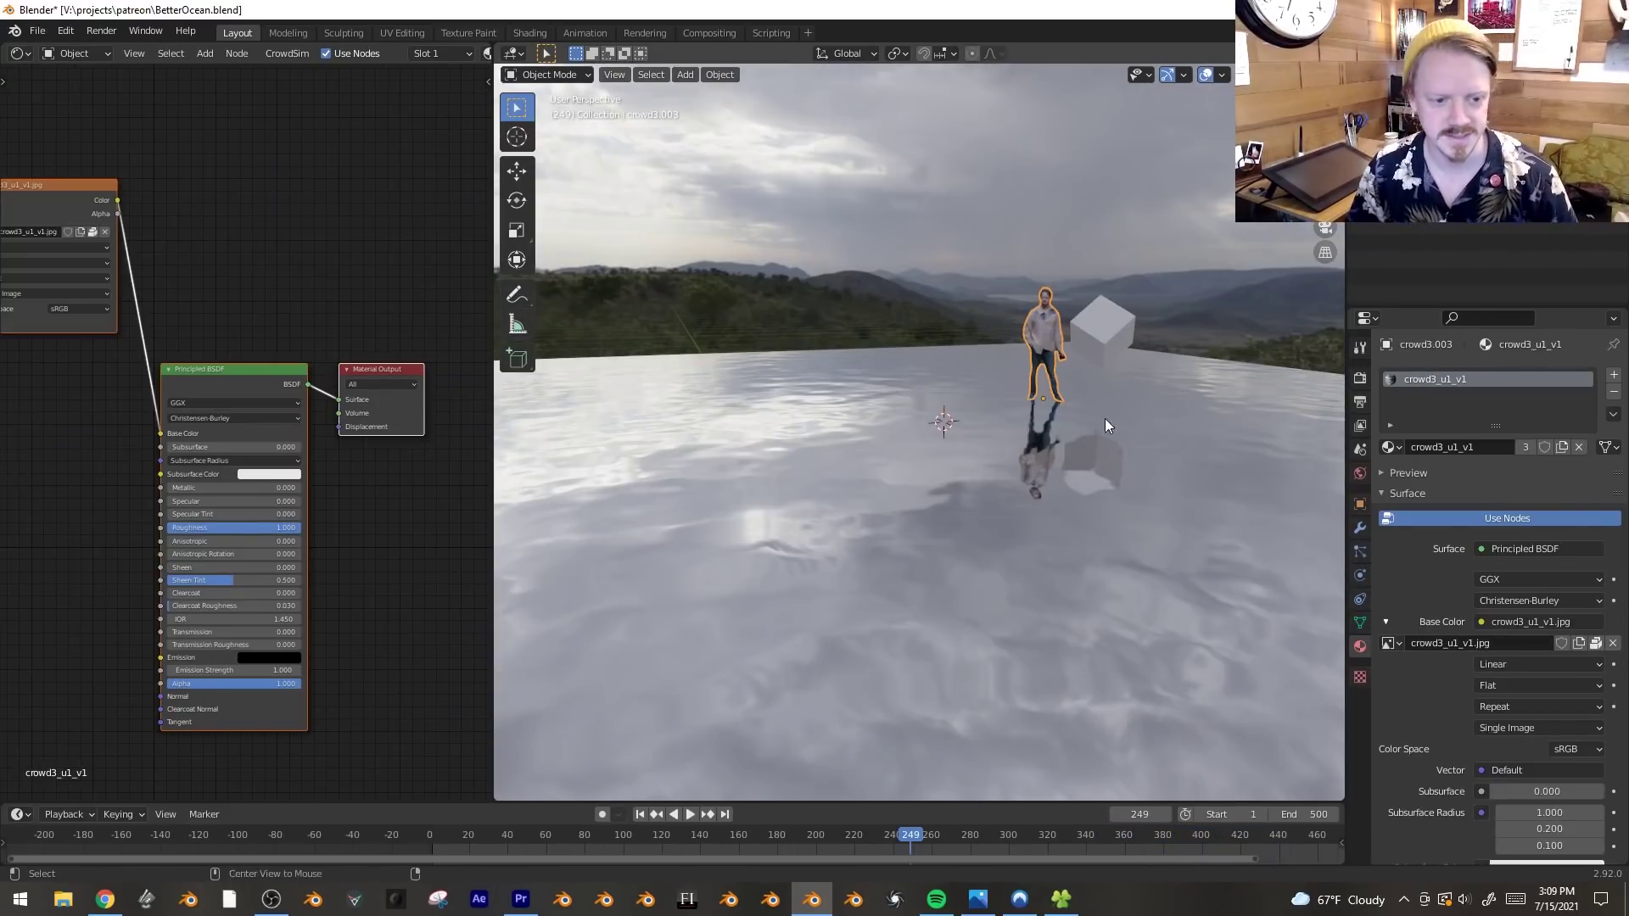
# - Add a Noise Texture to the water plane's material and connect its Fac output to the Glossy BSDF's Roughness
pyautogui.moveTo(1105, 419); pyautogui.dragTo(1263, 472, button='middle')
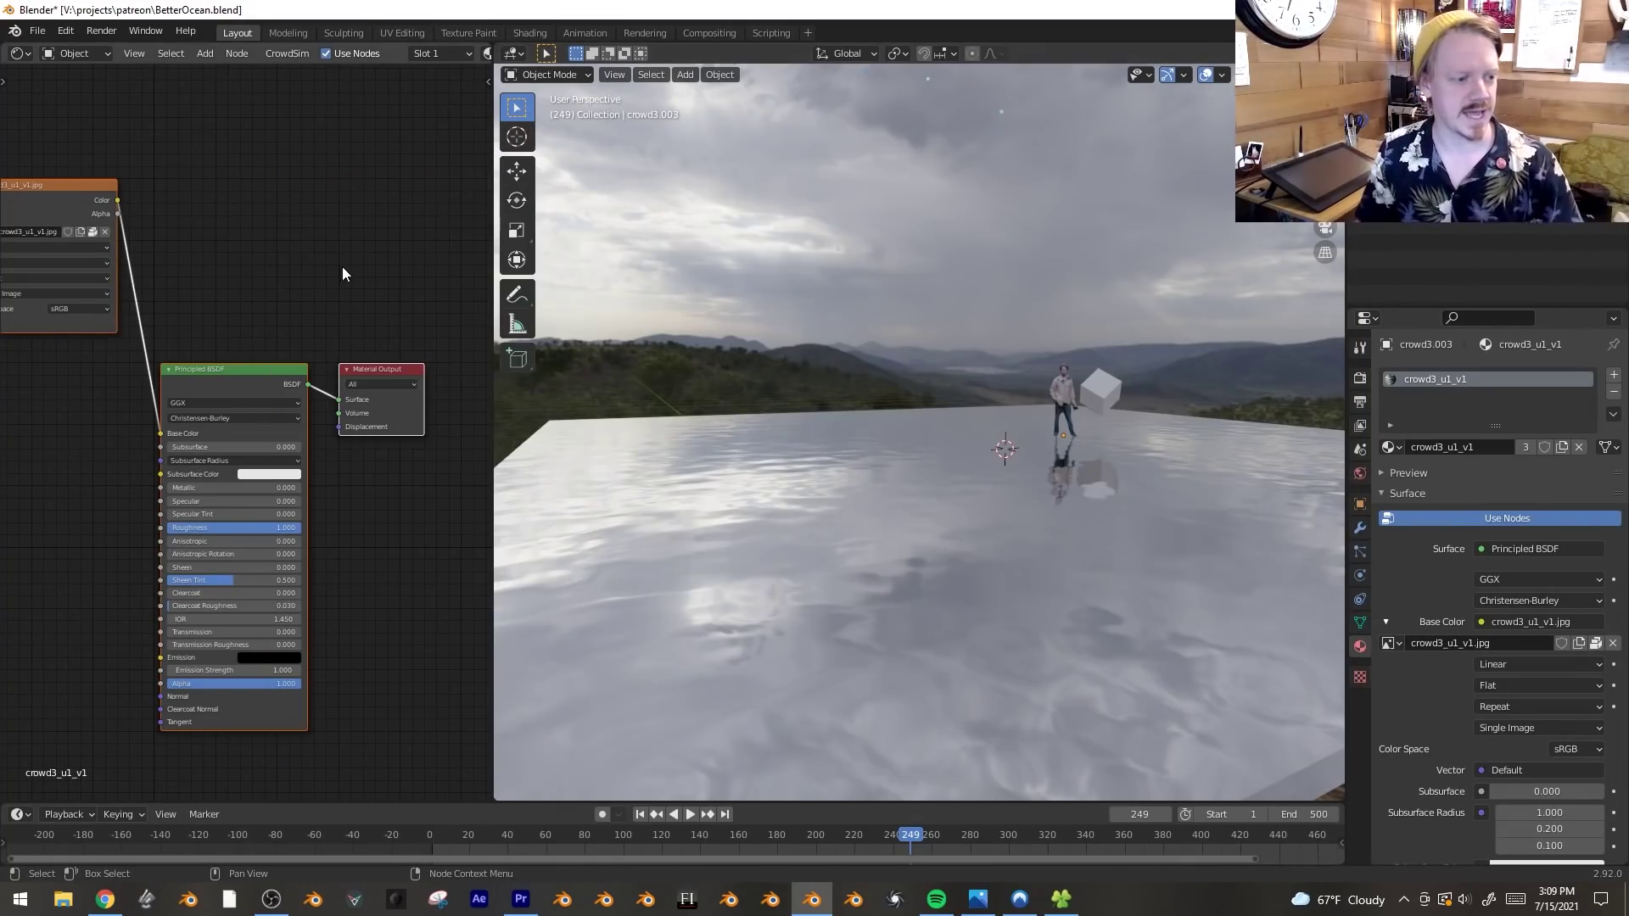
pyautogui.click(826, 519)
pyautogui.moveTo(278, 209); pyautogui.dragTo(282, 241, button='middle')
pyautogui.hotkey('shift', 'a')
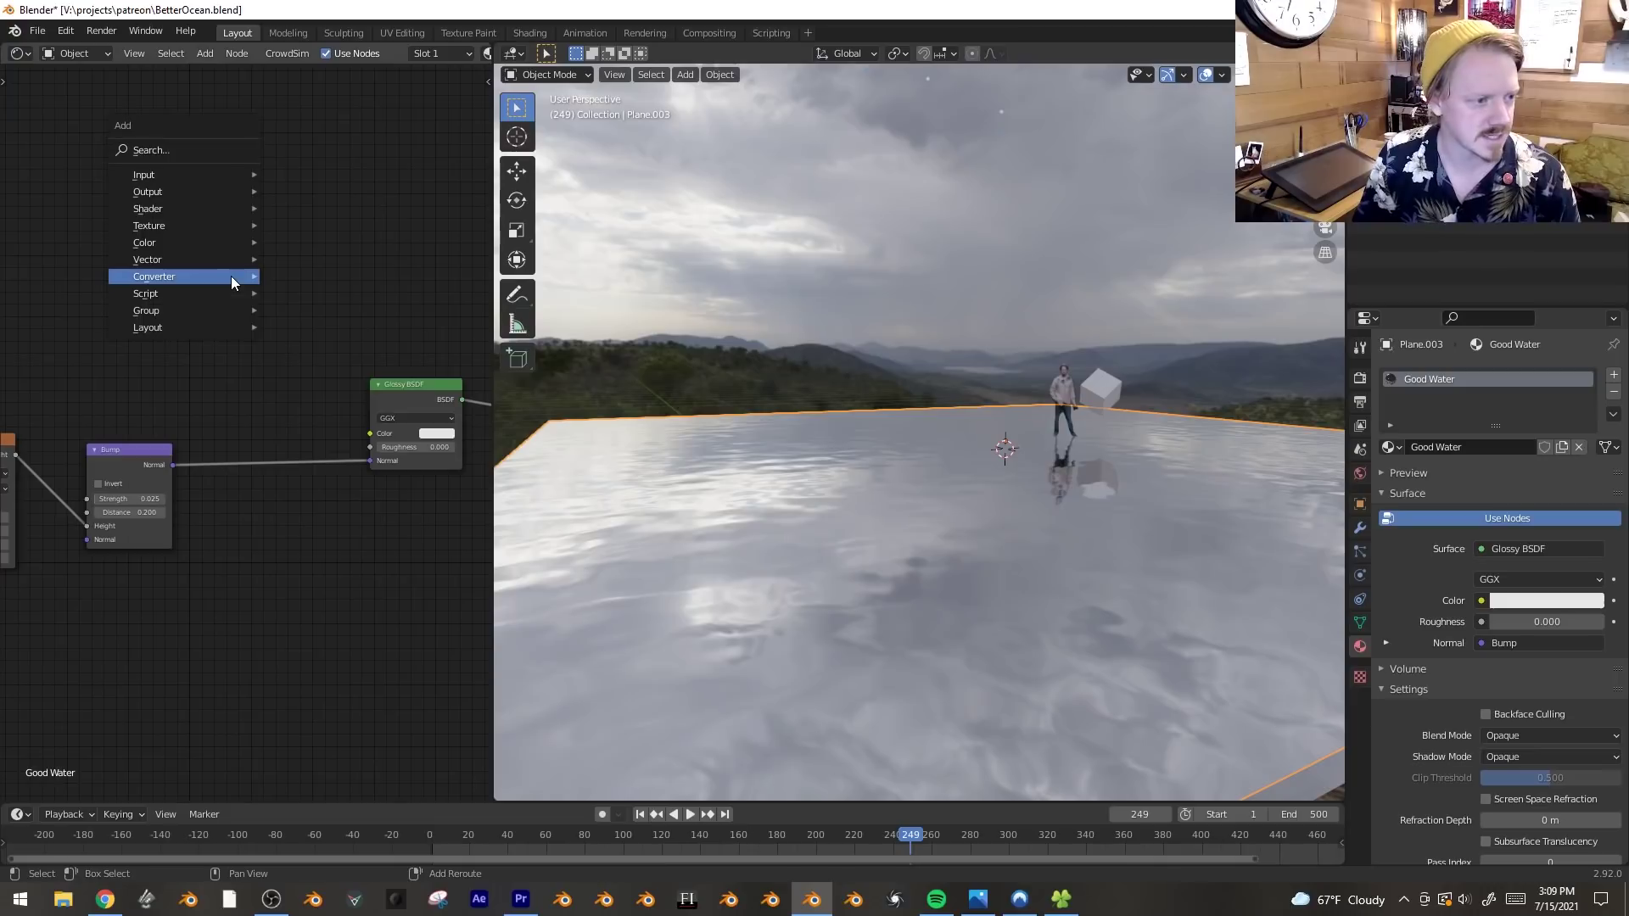
pyautogui.moveTo(190, 226)
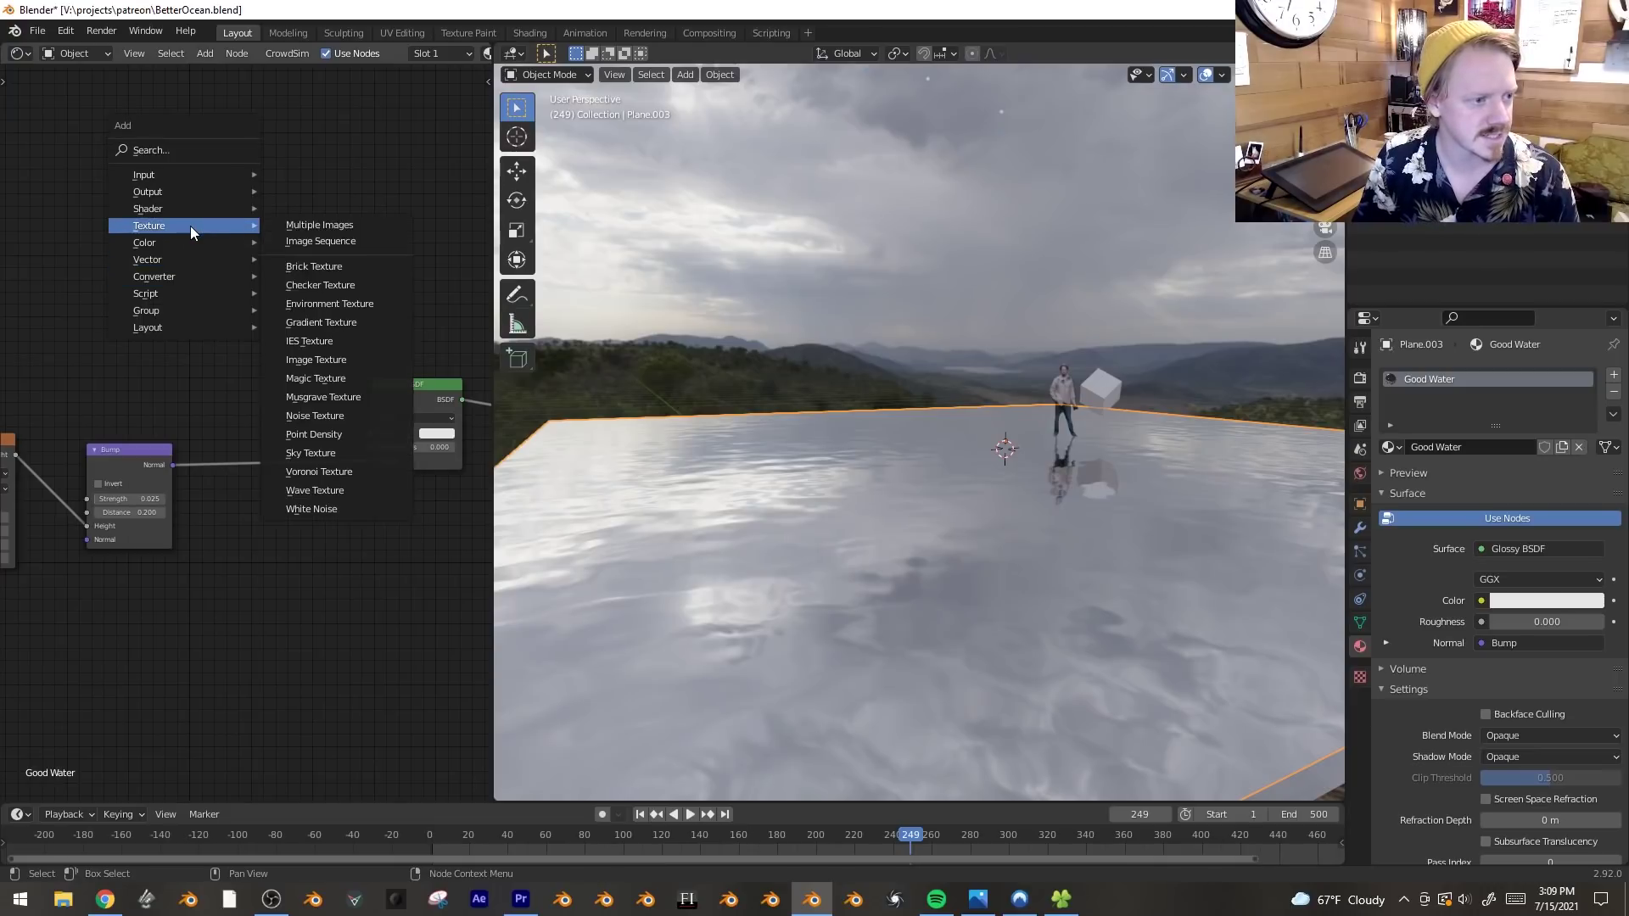
pyautogui.click(327, 416)
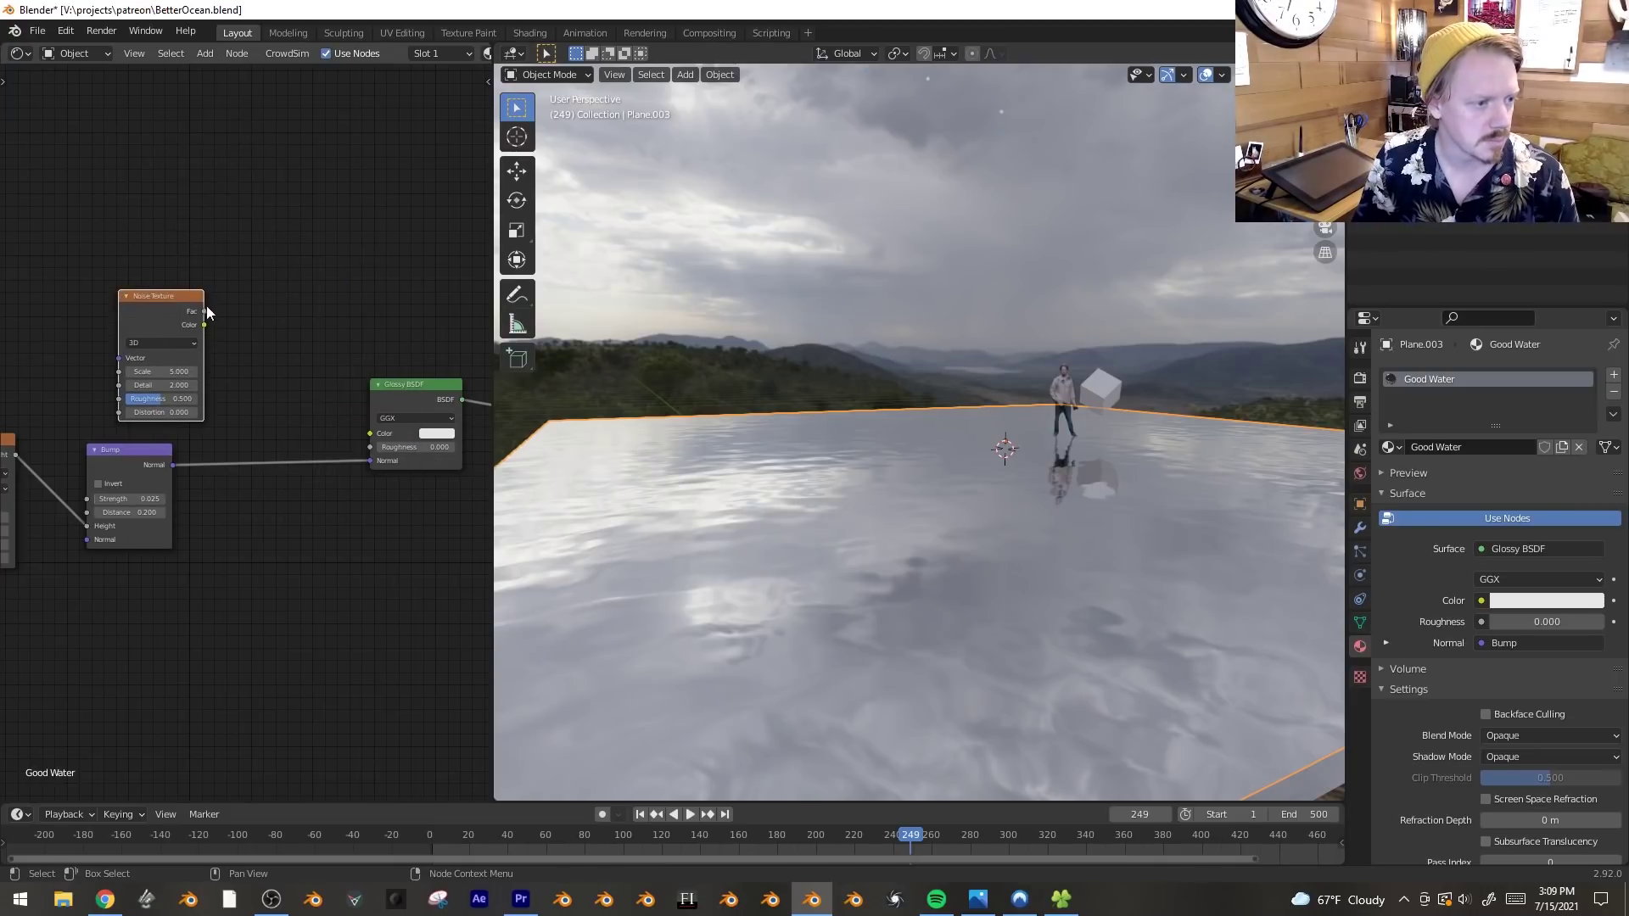
pyautogui.moveTo(202, 310); pyautogui.dragTo(370, 448)
pyautogui.moveTo(1103, 424); pyautogui.dragTo(1183, 510, button='middle')
# - Insert a ColorRamp between the Noise Texture and Roughness, shift its black stop toward the white end and darken the white stop
pyautogui.hotkey('shift', 'a')
pyautogui.moveTo(327, 201)
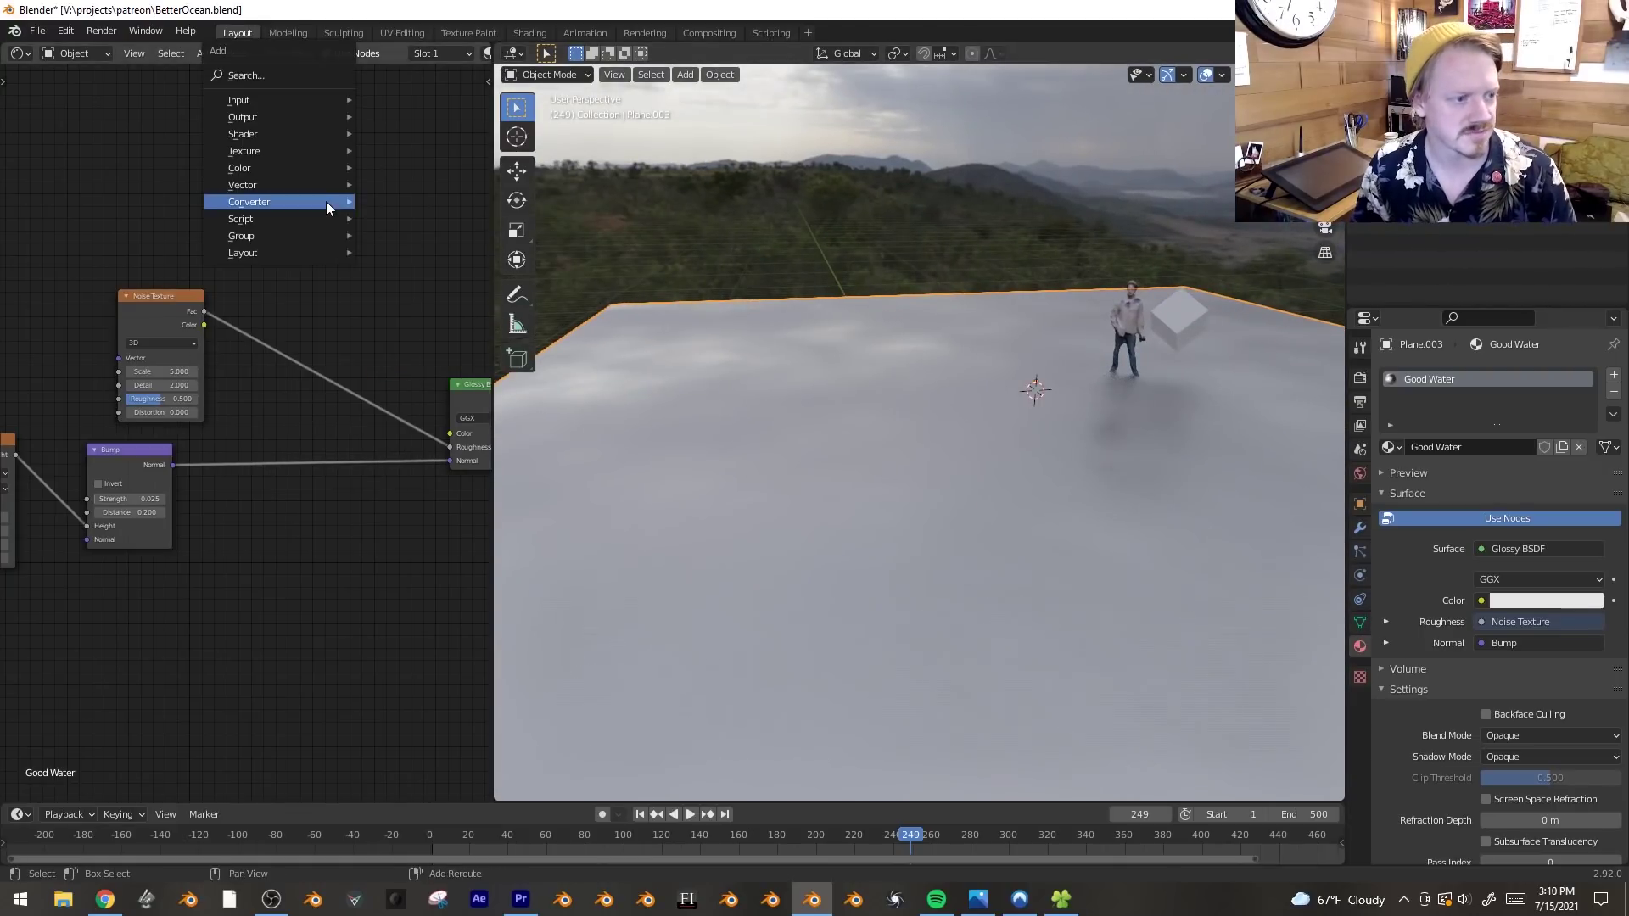
pyautogui.click(405, 238)
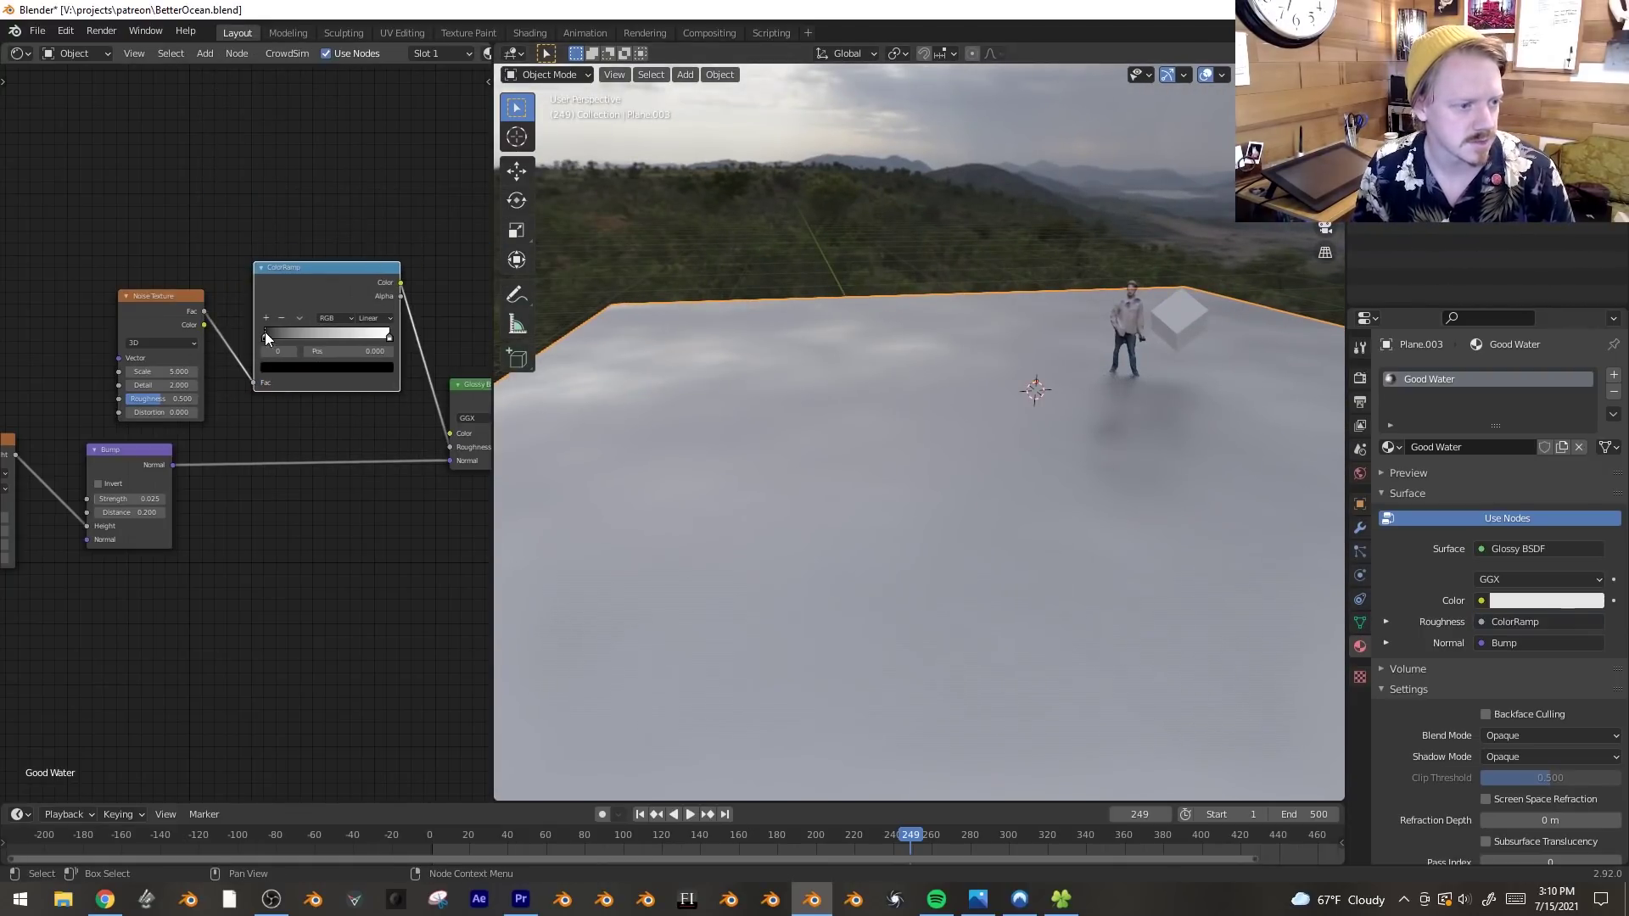
pyautogui.moveTo(267, 335); pyautogui.dragTo(309, 338)
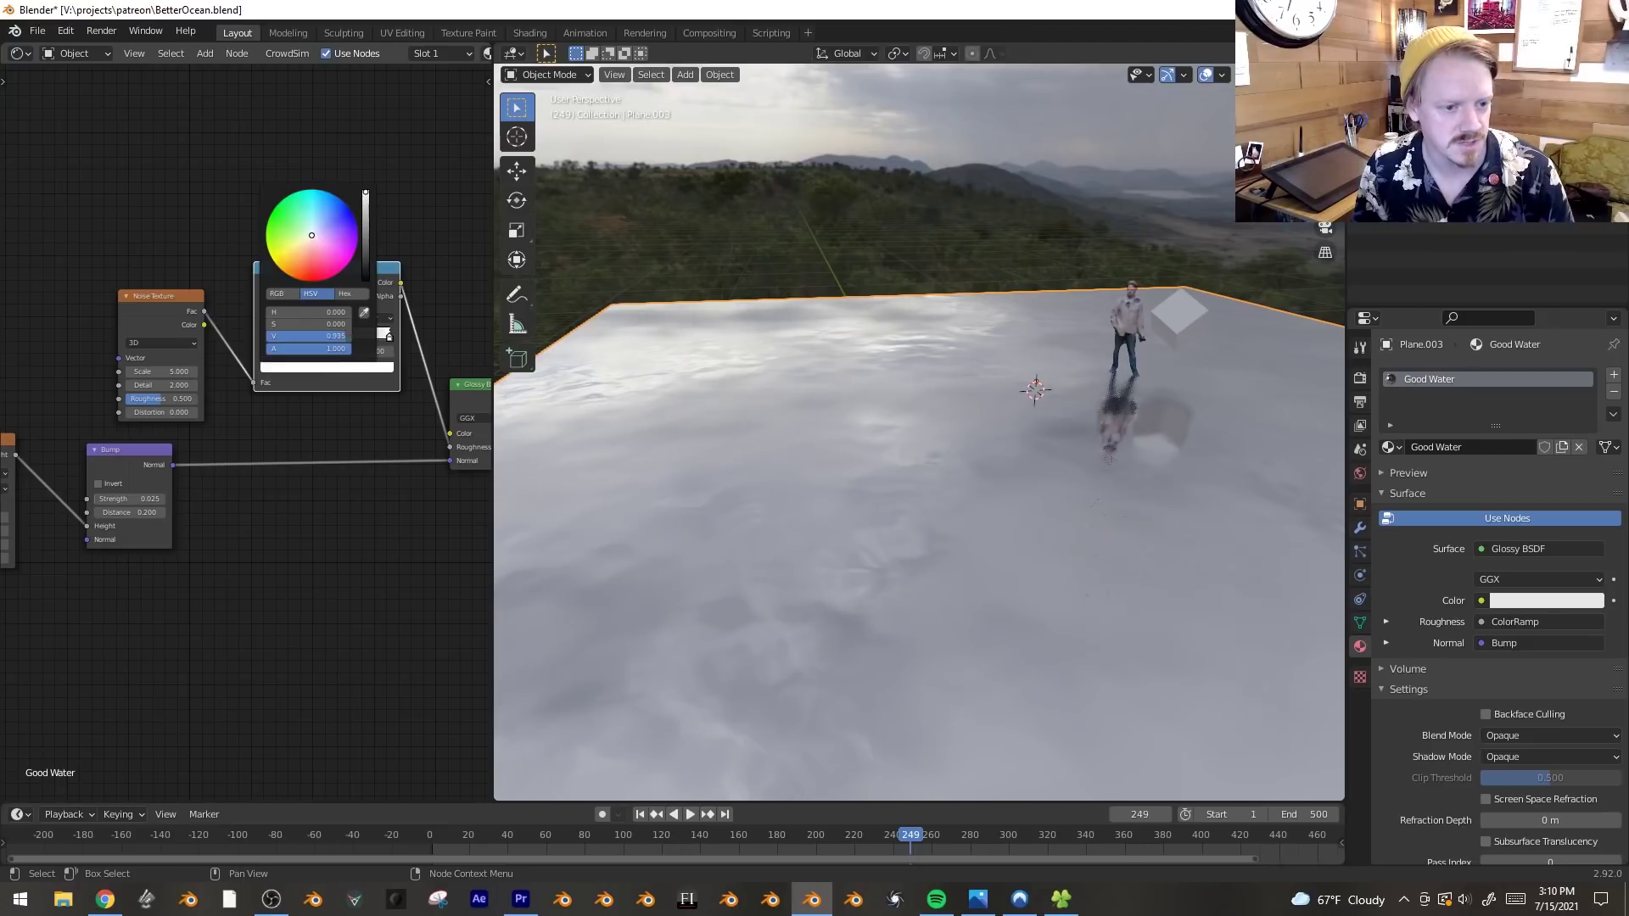
pyautogui.moveTo(326, 336); pyautogui.dragTo(289, 336)
# - Delete the selected object and examine the wide water surface from several angles
pyautogui.moveTo(995, 461); pyautogui.dragTo(858, 467, button='middle')
pyautogui.moveTo(729, 491); pyautogui.dragTo(1117, 545, button='middle')
pyautogui.scroll(-4, 1103, 513)
pyautogui.scroll(4, 1042, 516)
pyautogui.press('Delete')
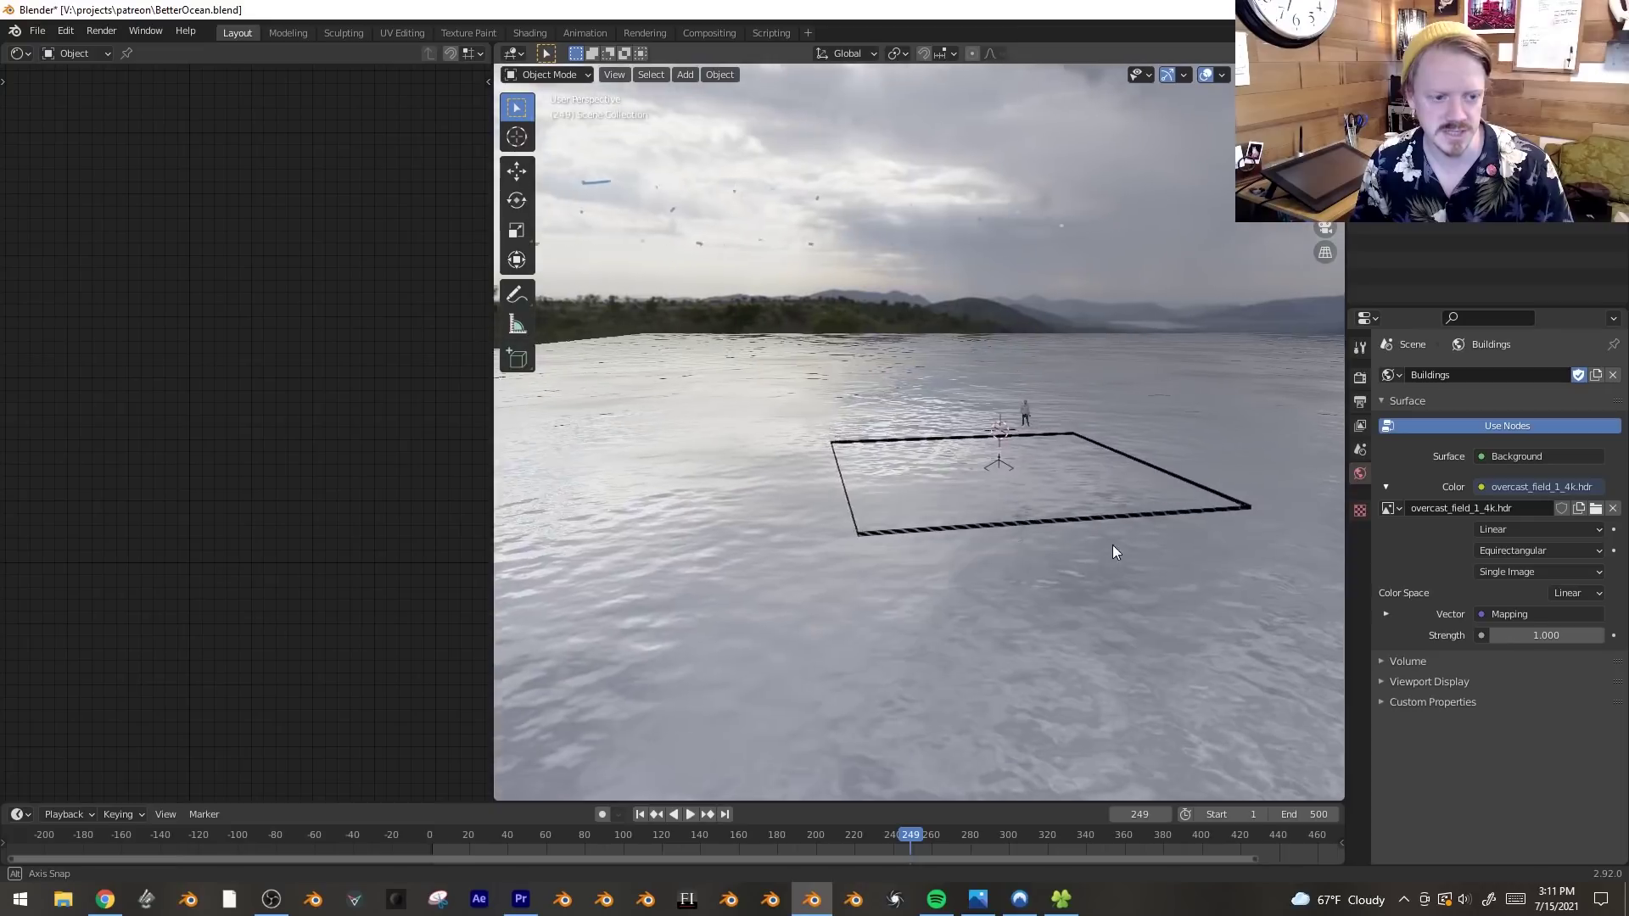
pyautogui.moveTo(798, 382); pyautogui.dragTo(860, 418, button='middle')
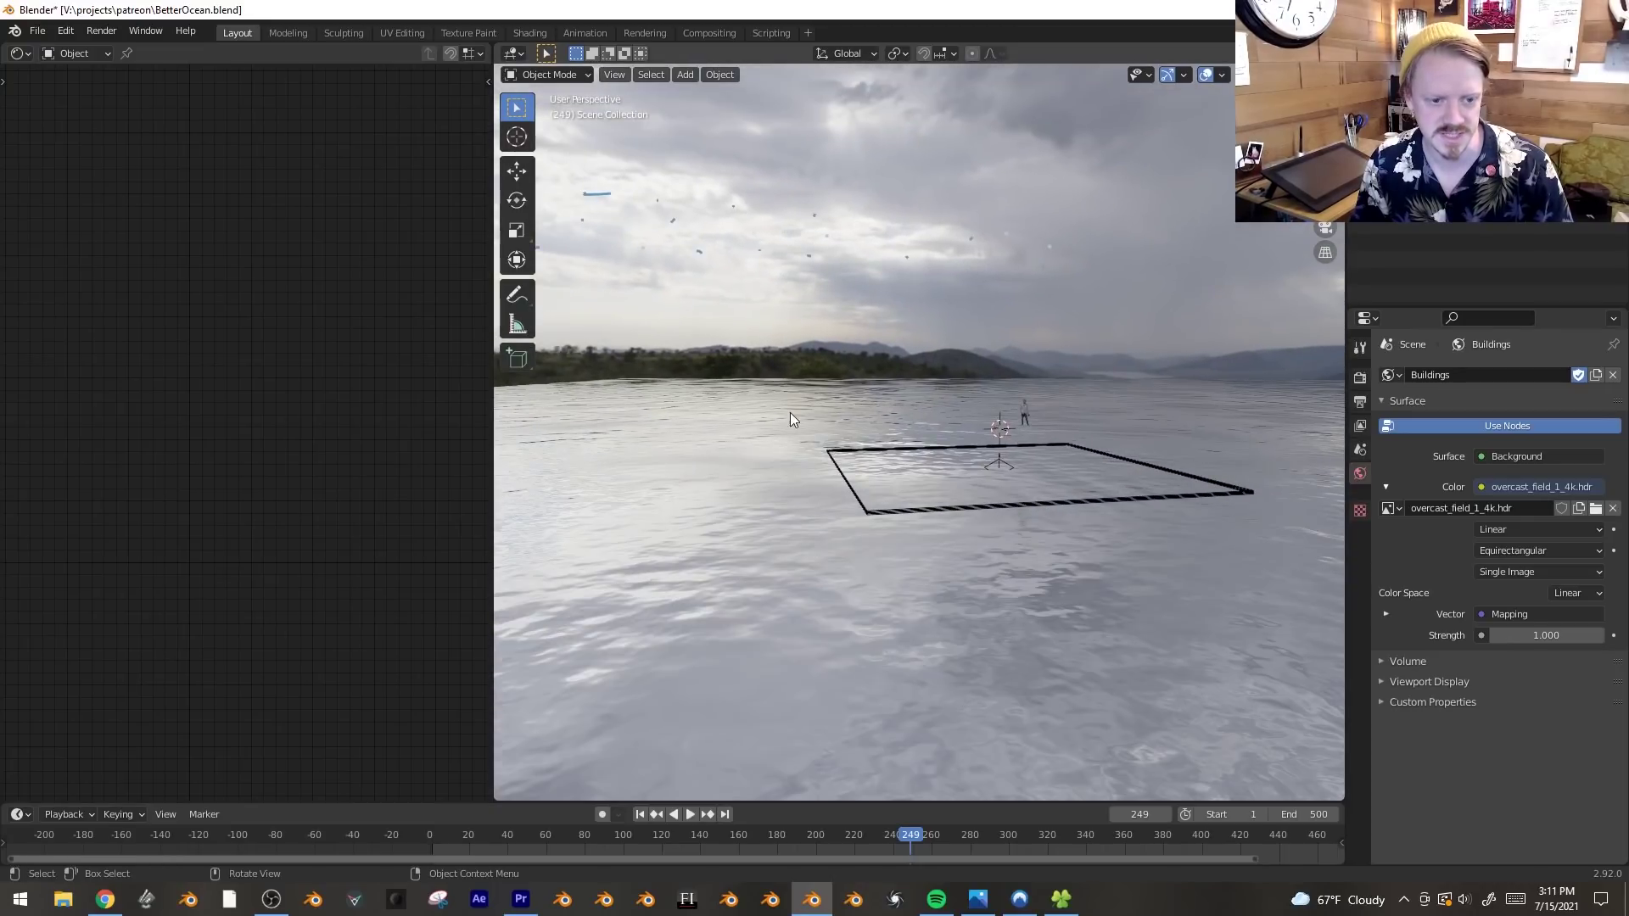
pyautogui.moveTo(1137, 424)
pyautogui.mouseDown(button='middle')
pyautogui.moveTo(1199, 418)
pyautogui.moveTo(1067, 425)
pyautogui.moveTo(1132, 395)
pyautogui.mouseUp(button='middle')
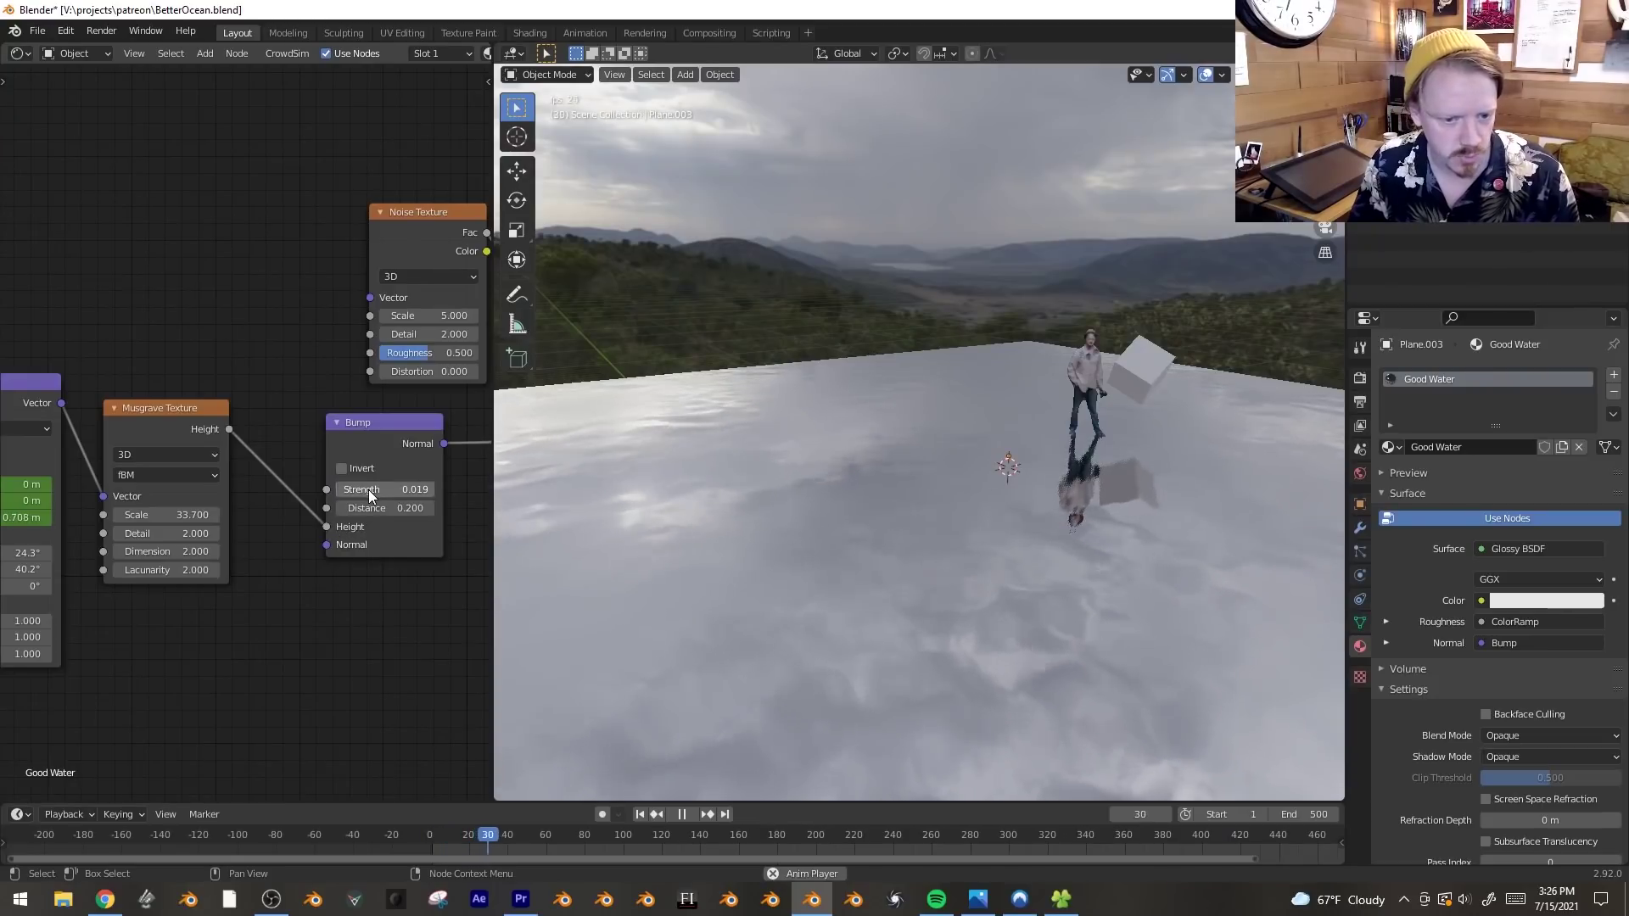
# - Set the Bump node's strength to 0.094 and stop the animation playback
pyautogui.moveTo(382, 490); pyautogui.dragTo(424, 490)
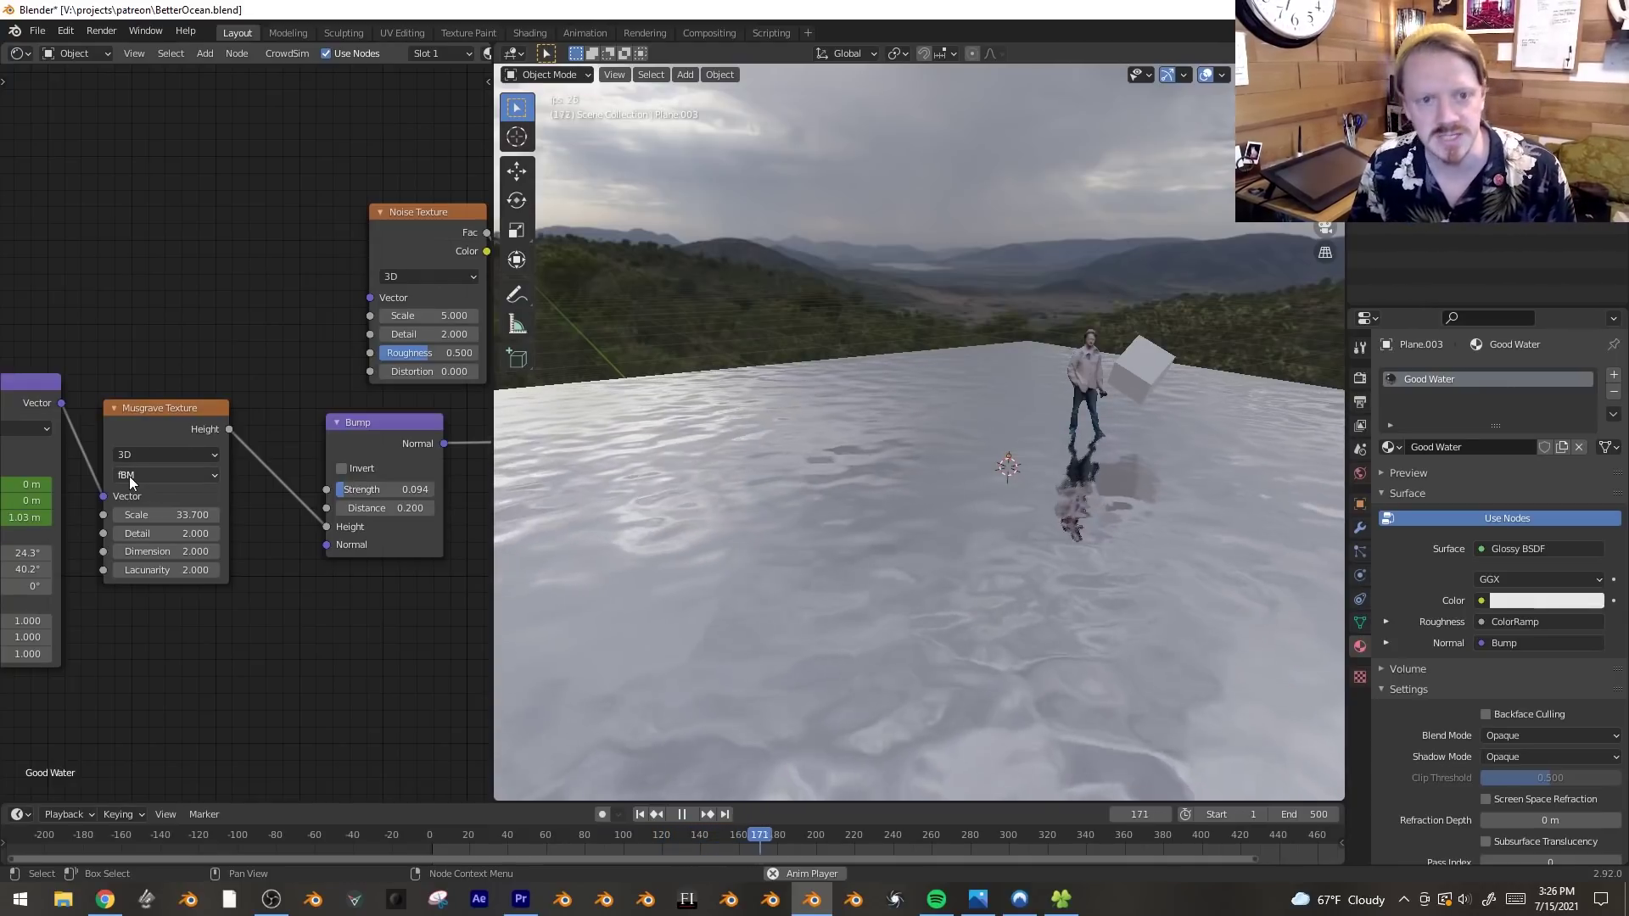
pyautogui.press('space')
pyautogui.keyDown('shift'); pyautogui.moveTo(271, 639); pyautogui.dragTo(310, 503, button='middle'); pyautogui.keyUp('shift')
pyautogui.scroll(-2, 311, 511)
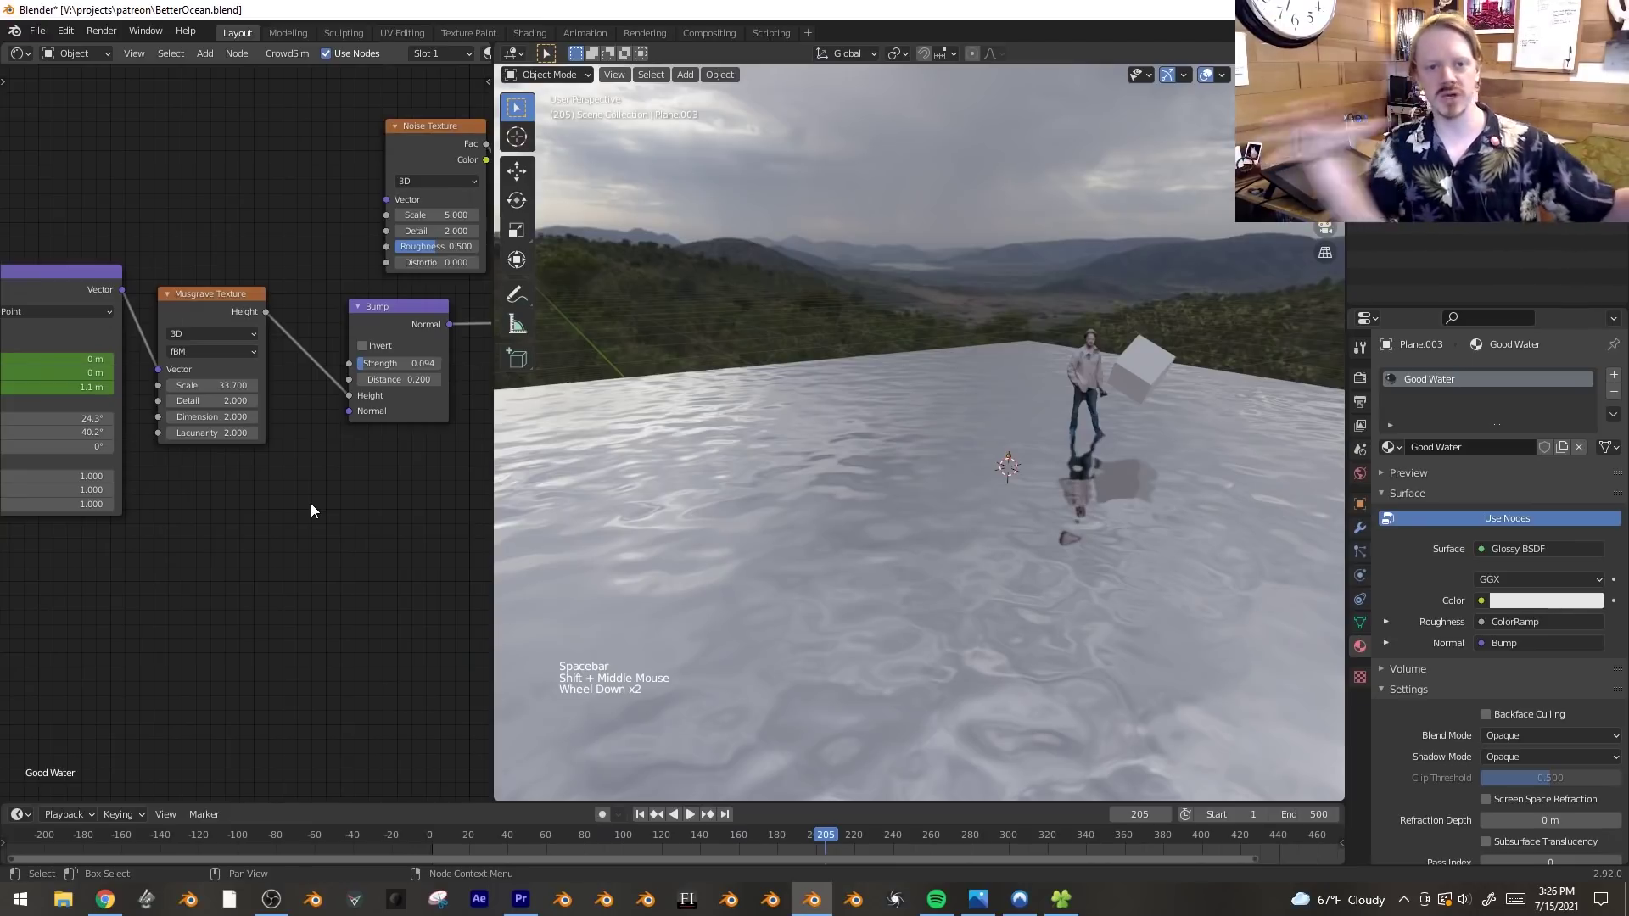
# - Add a Wave Texture node below the Musgrave Texture in the water material
pyautogui.moveTo(311, 507); pyautogui.dragTo(90, 598, button='middle')
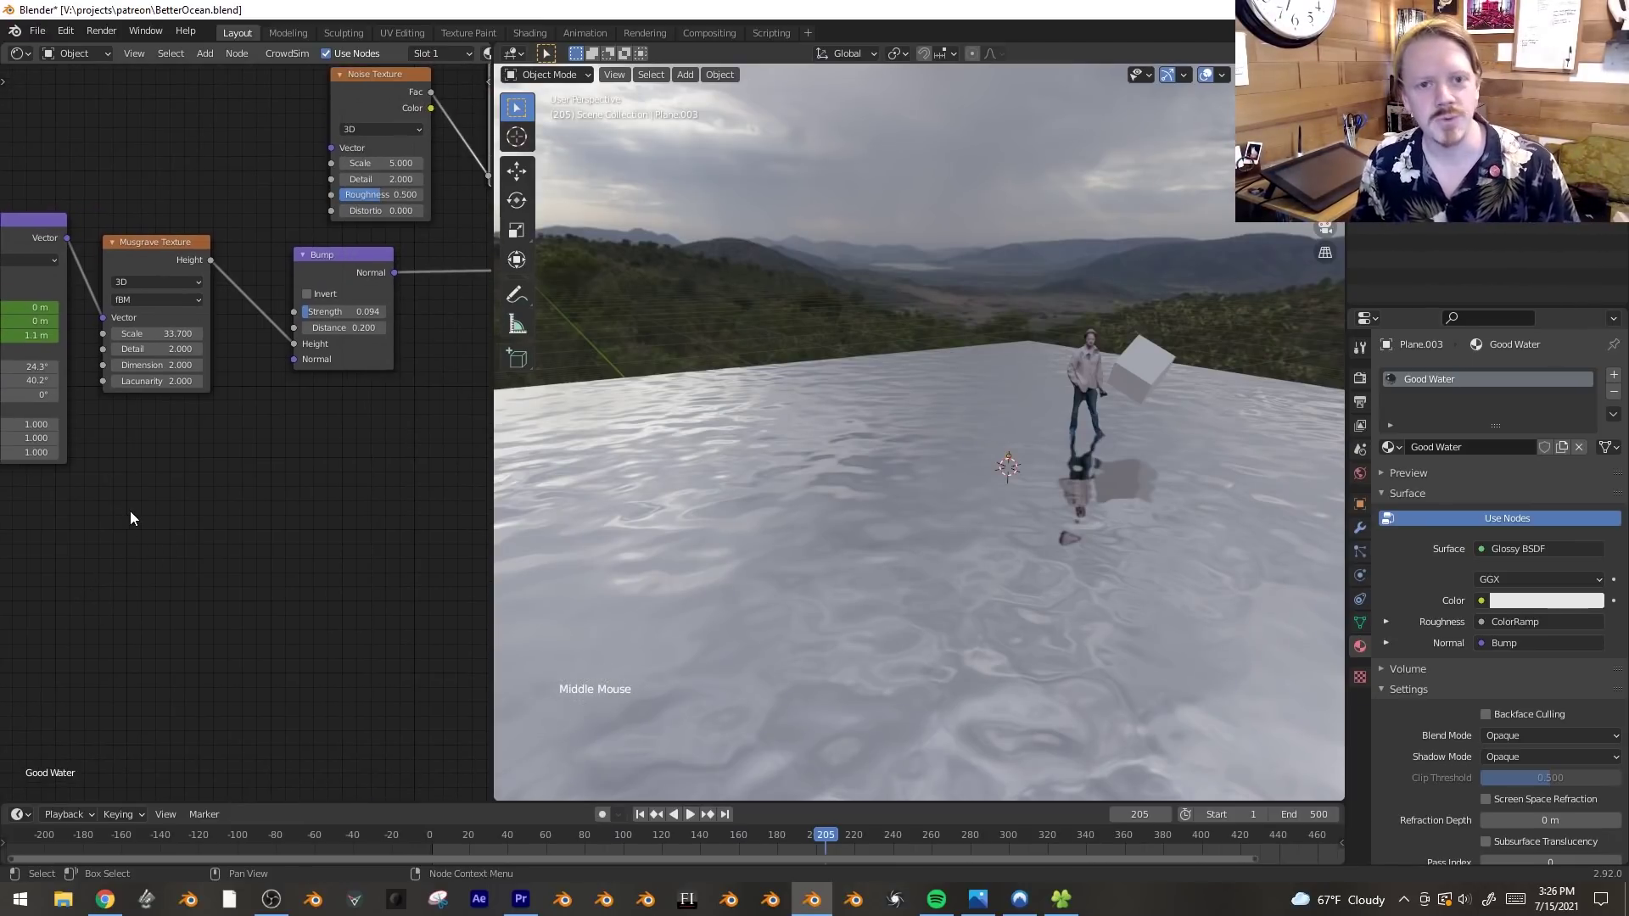
pyautogui.hotkey('shift', 'a')
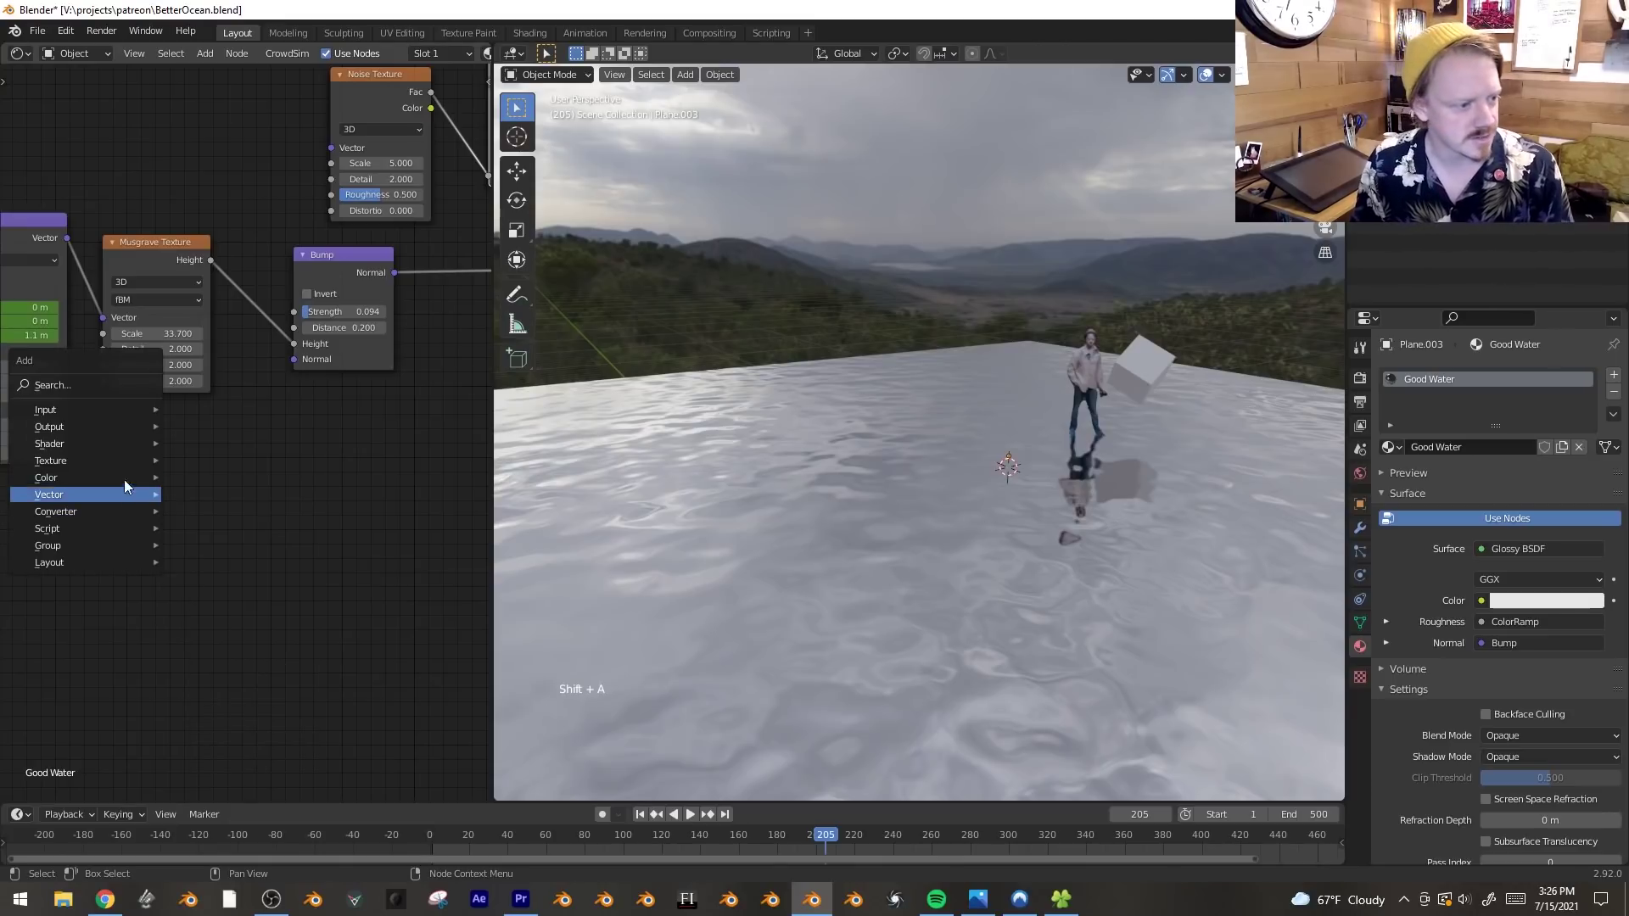
pyautogui.moveTo(120, 460)
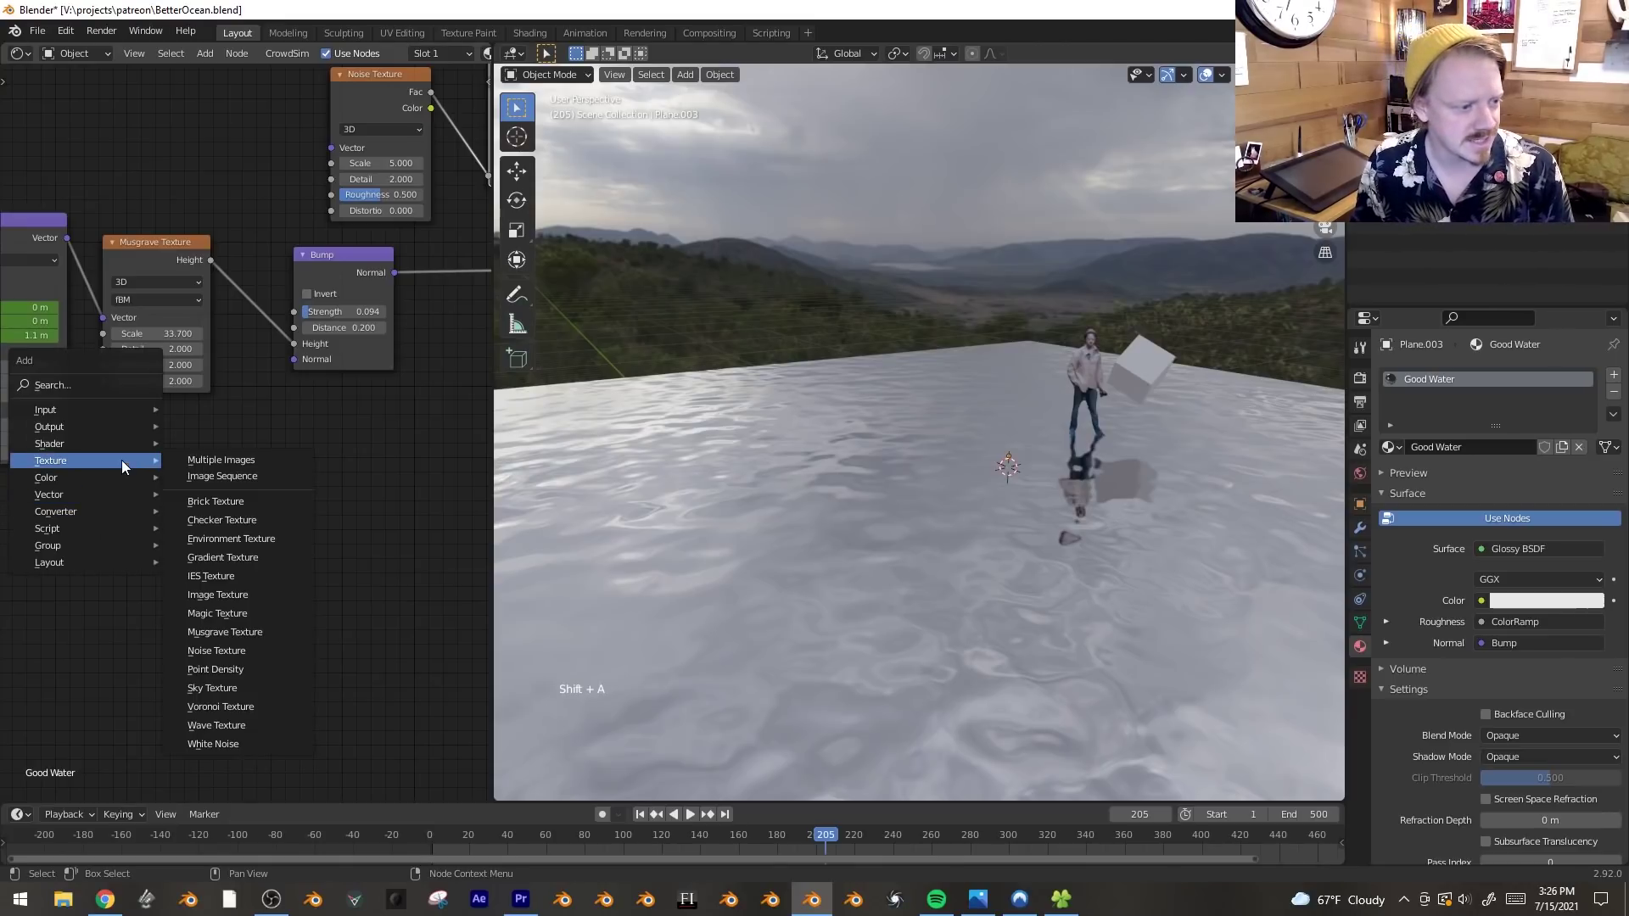
pyautogui.click(232, 727)
pyautogui.moveTo(234, 417); pyautogui.dragTo(243, 463, button='middle')
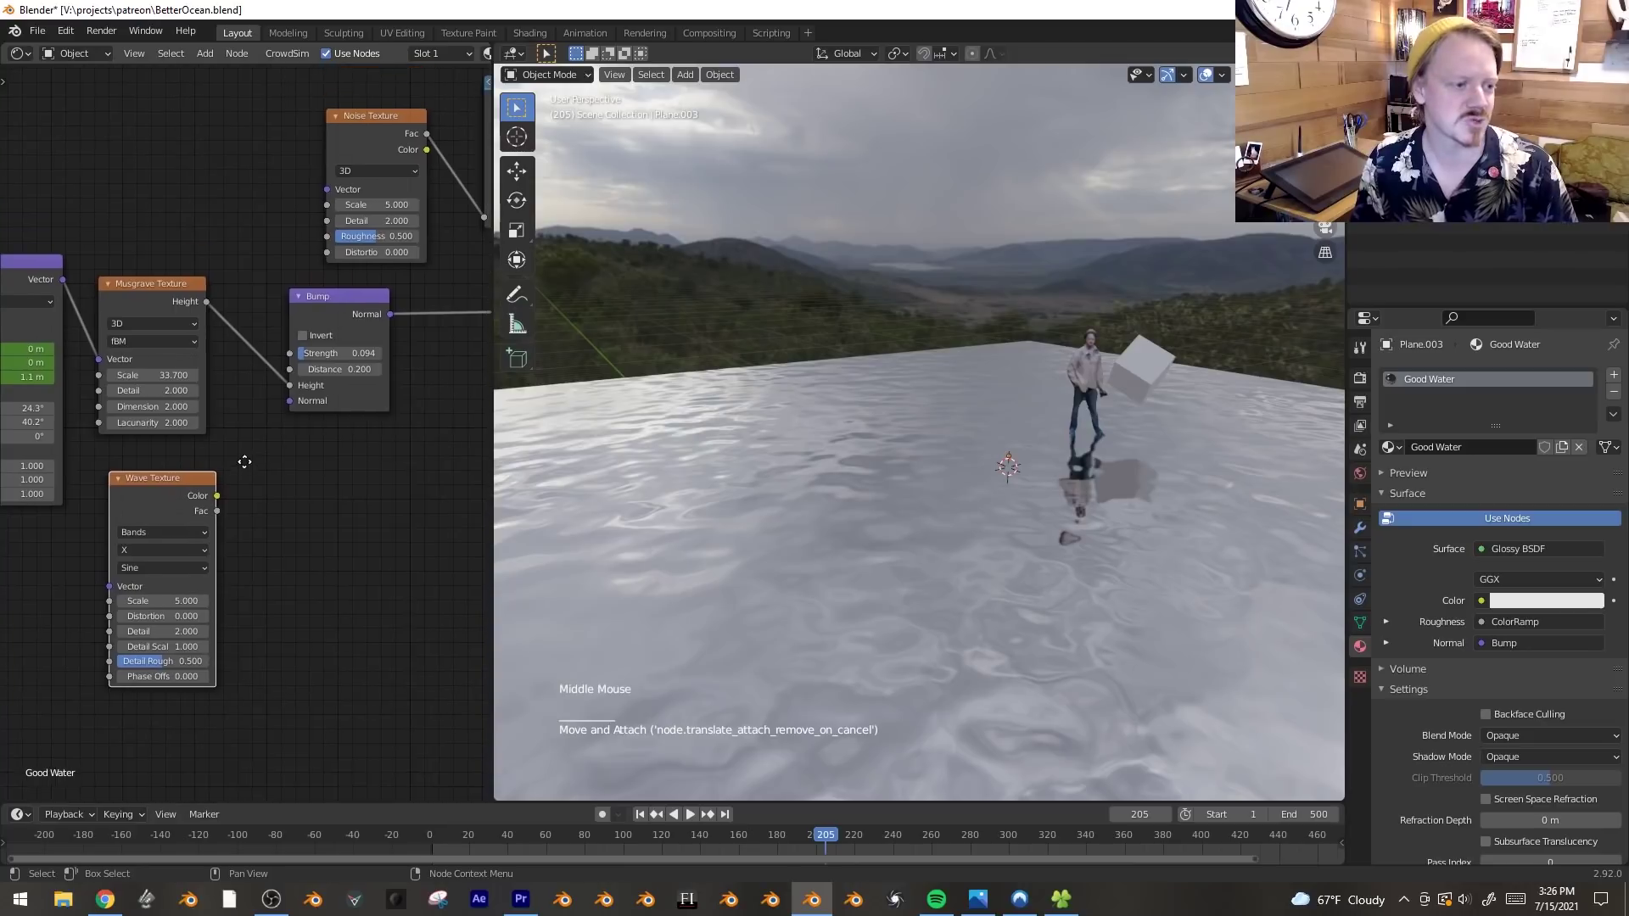
pyautogui.scroll(-3, 299, 564)
pyautogui.keyDown('shift'); pyautogui.moveTo(302, 543); pyautogui.dragTo(305, 547, button='middle'); pyautogui.keyUp('shift')
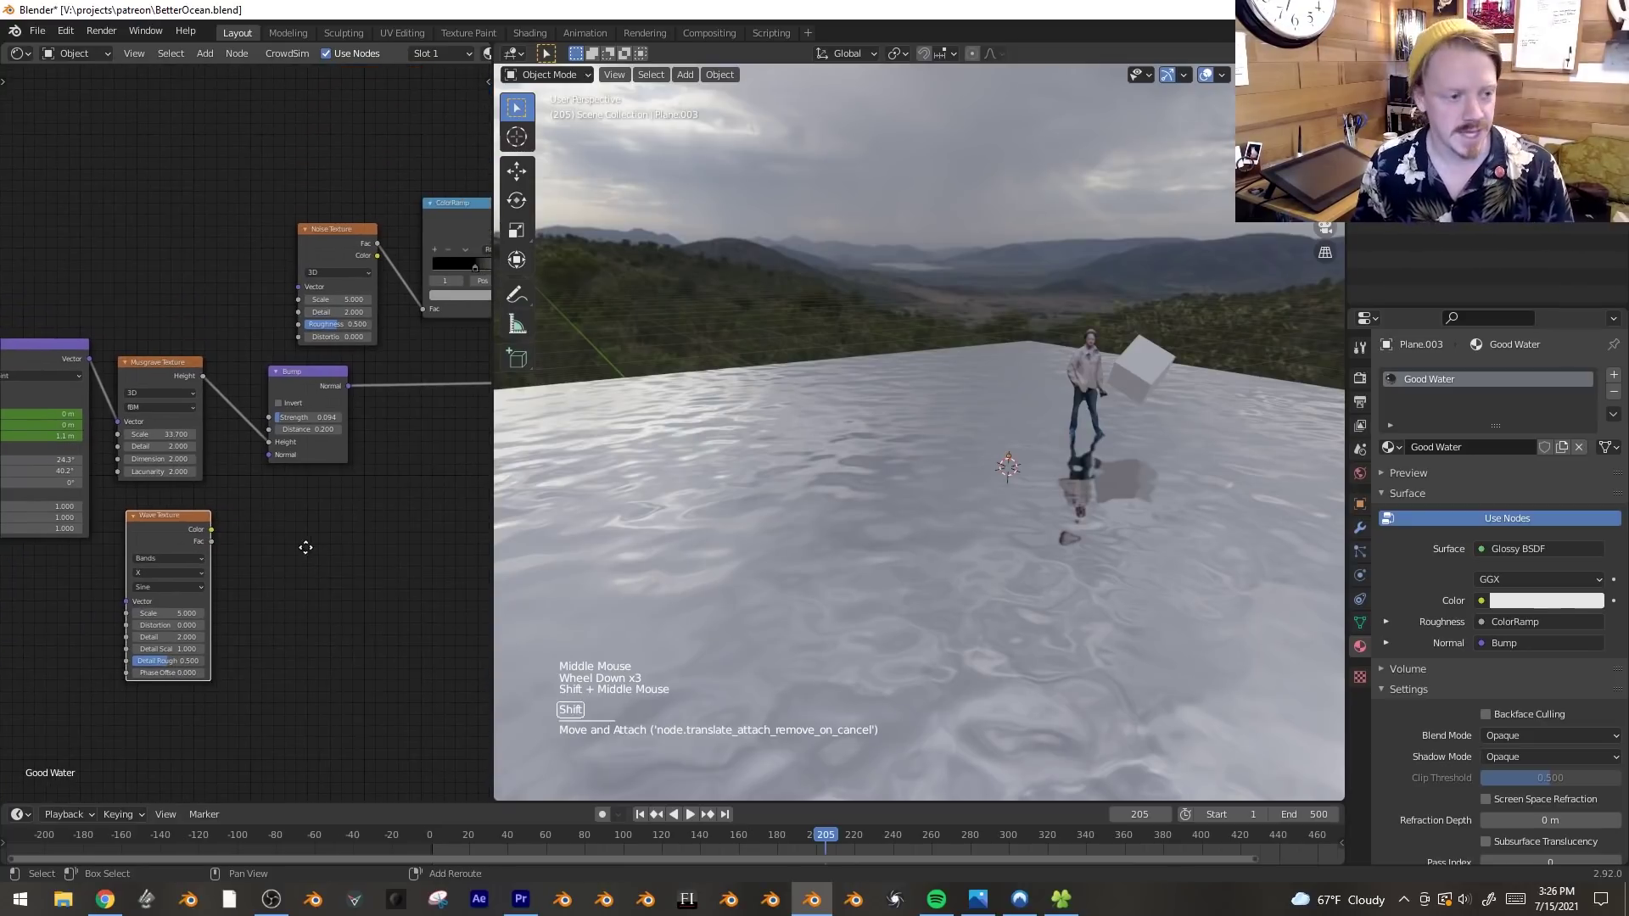
# - Move the Noise Texture, ColorRamp and Bump nodes farther from the Musgrave Texture to make room in the node tree
pyautogui.press('b')
pyautogui.moveTo(272, 148); pyautogui.dragTo(444, 495)
pyautogui.scroll(-10, 424, 488)
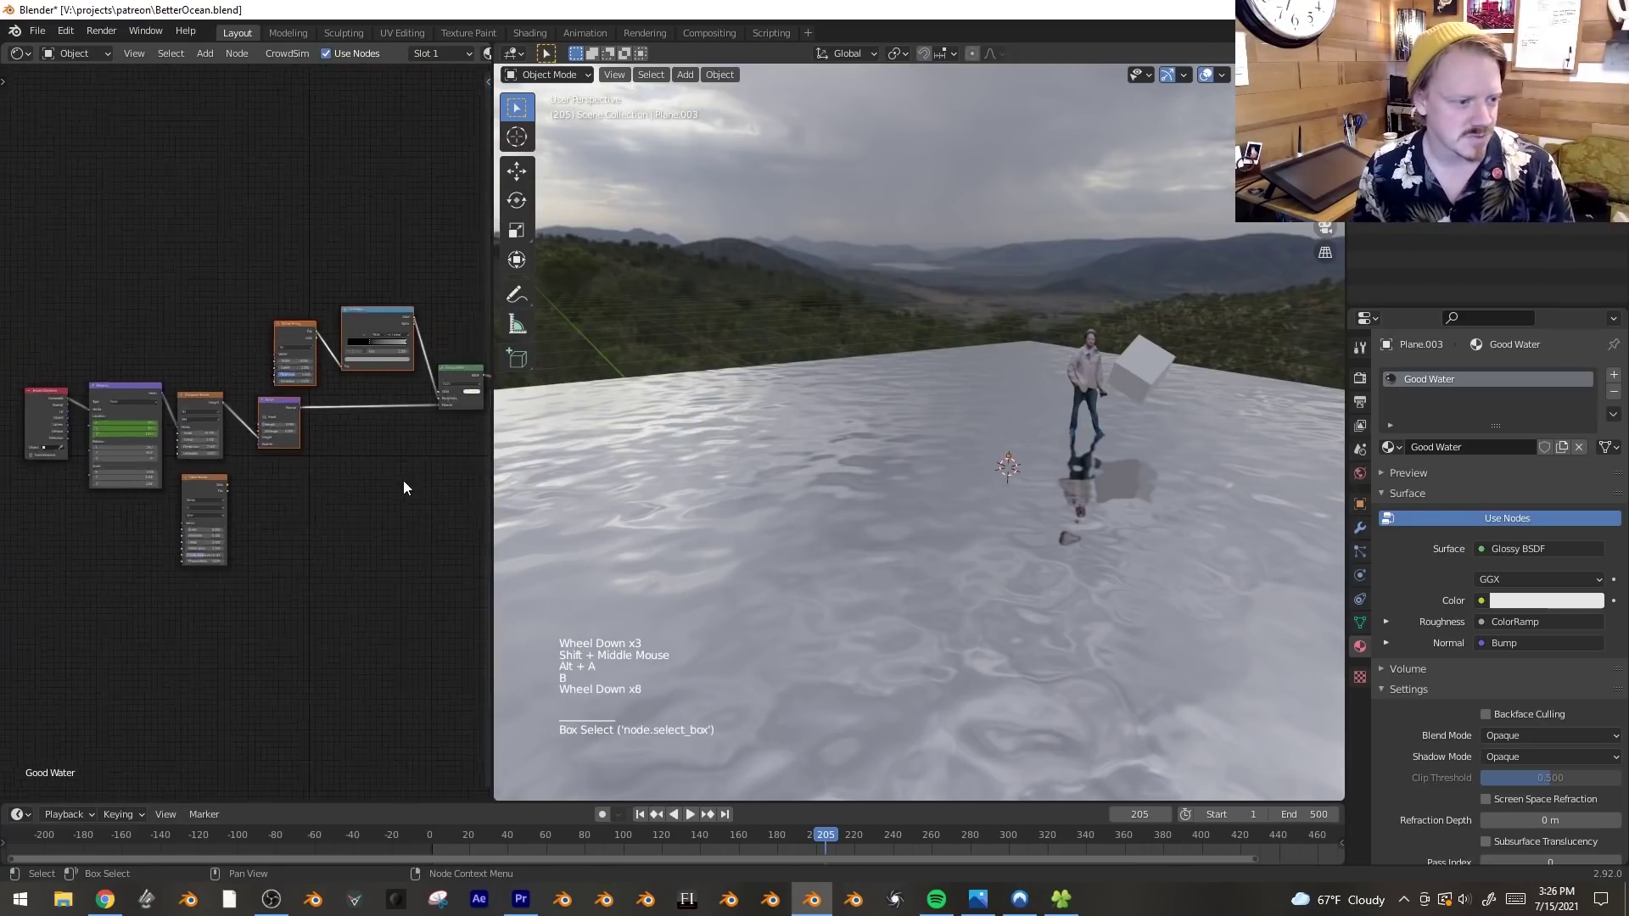
pyautogui.keyDown('shift'); pyautogui.moveTo(404, 481); pyautogui.dragTo(358, 507, button='middle'); pyautogui.keyUp('shift')
pyautogui.press('b')
pyautogui.moveTo(258, 297); pyautogui.dragTo(417, 443)
pyautogui.press('g')
pyautogui.click(321, 481)
# - Connect the Wave Texture's Fac output to the Bump's Height in place of the Musgrave Texture and examine the resulting waves
pyautogui.scroll(7, 210, 506)
pyautogui.keyDown('shift'); pyautogui.moveTo(211, 506); pyautogui.dragTo(140, 425, button='middle'); pyautogui.keyUp('shift')
pyautogui.scroll(2, 107, 530)
pyautogui.scroll(2, 140, 424)
pyautogui.moveTo(446, 399); pyautogui.dragTo(355, 396, button='middle')
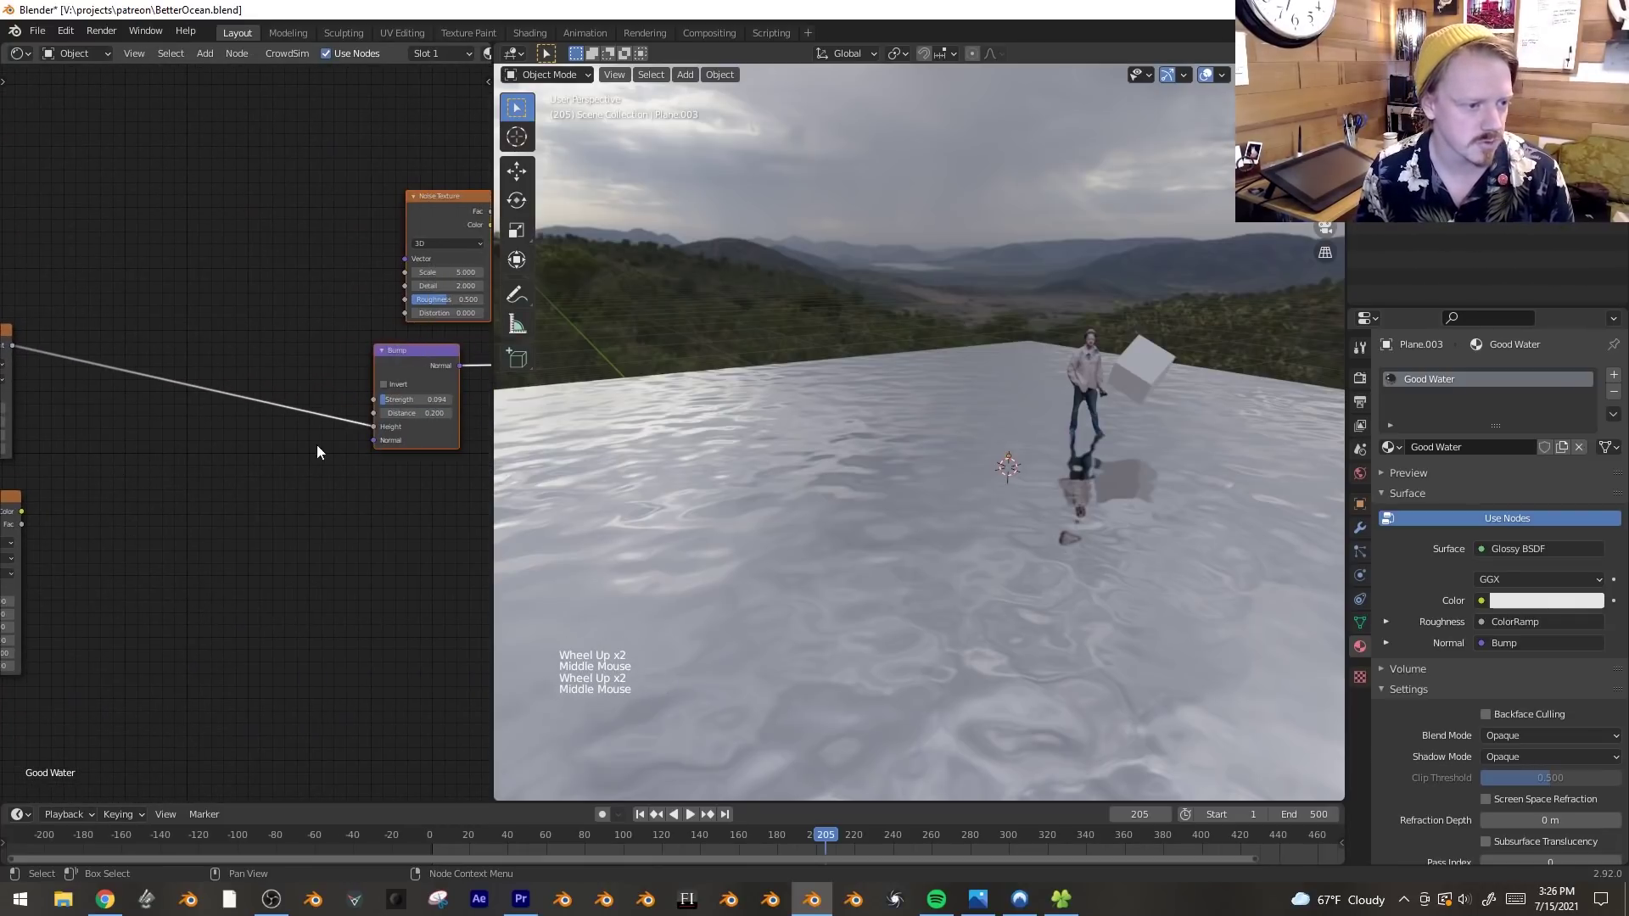
pyautogui.moveTo(317, 450); pyautogui.dragTo(246, 495, button='middle')
pyautogui.moveTo(20, 511); pyautogui.dragTo(56, 511, button='middle')
pyautogui.scroll(-1, 131, 496)
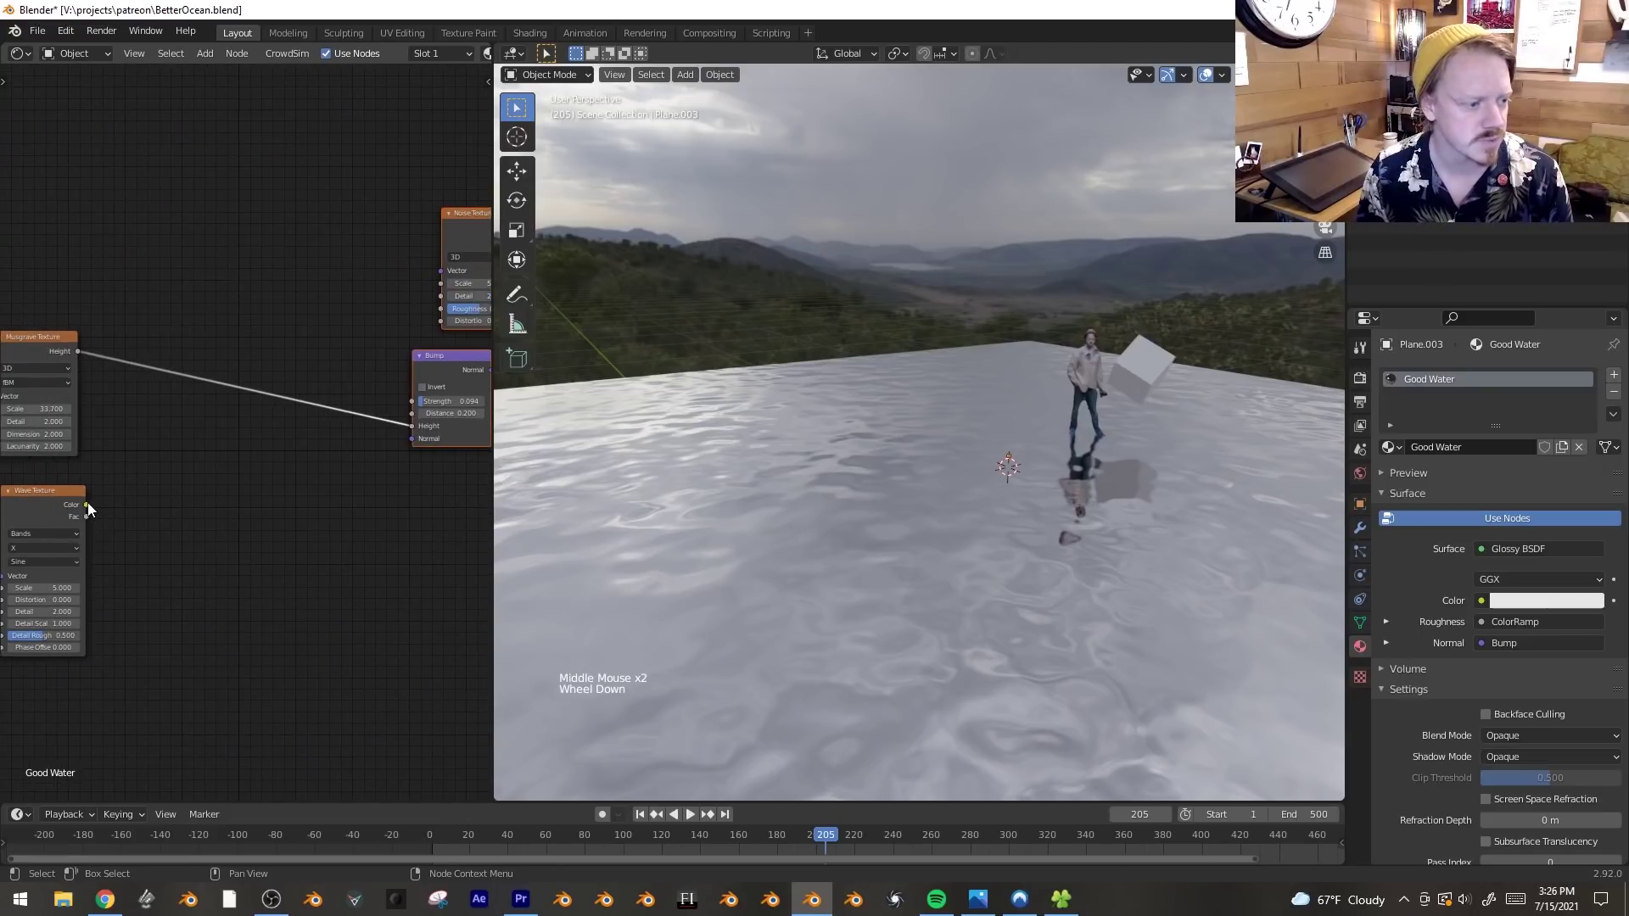
pyautogui.moveTo(40, 500); pyautogui.dragTo(418, 430)
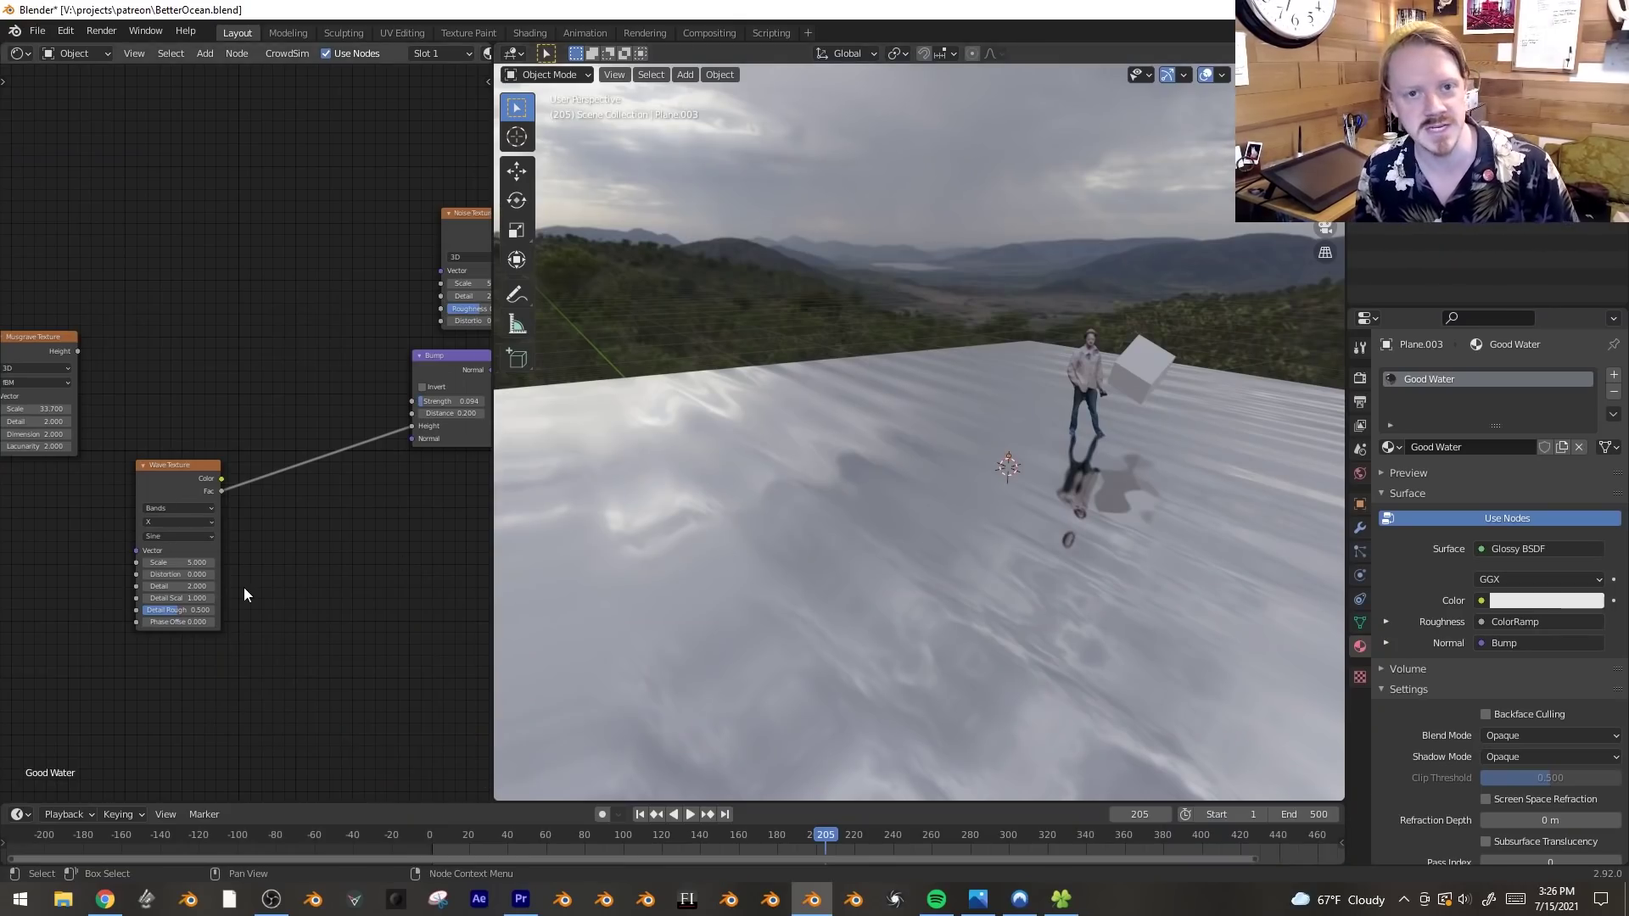
pyautogui.moveTo(964, 658); pyautogui.dragTo(932, 622, button='middle')
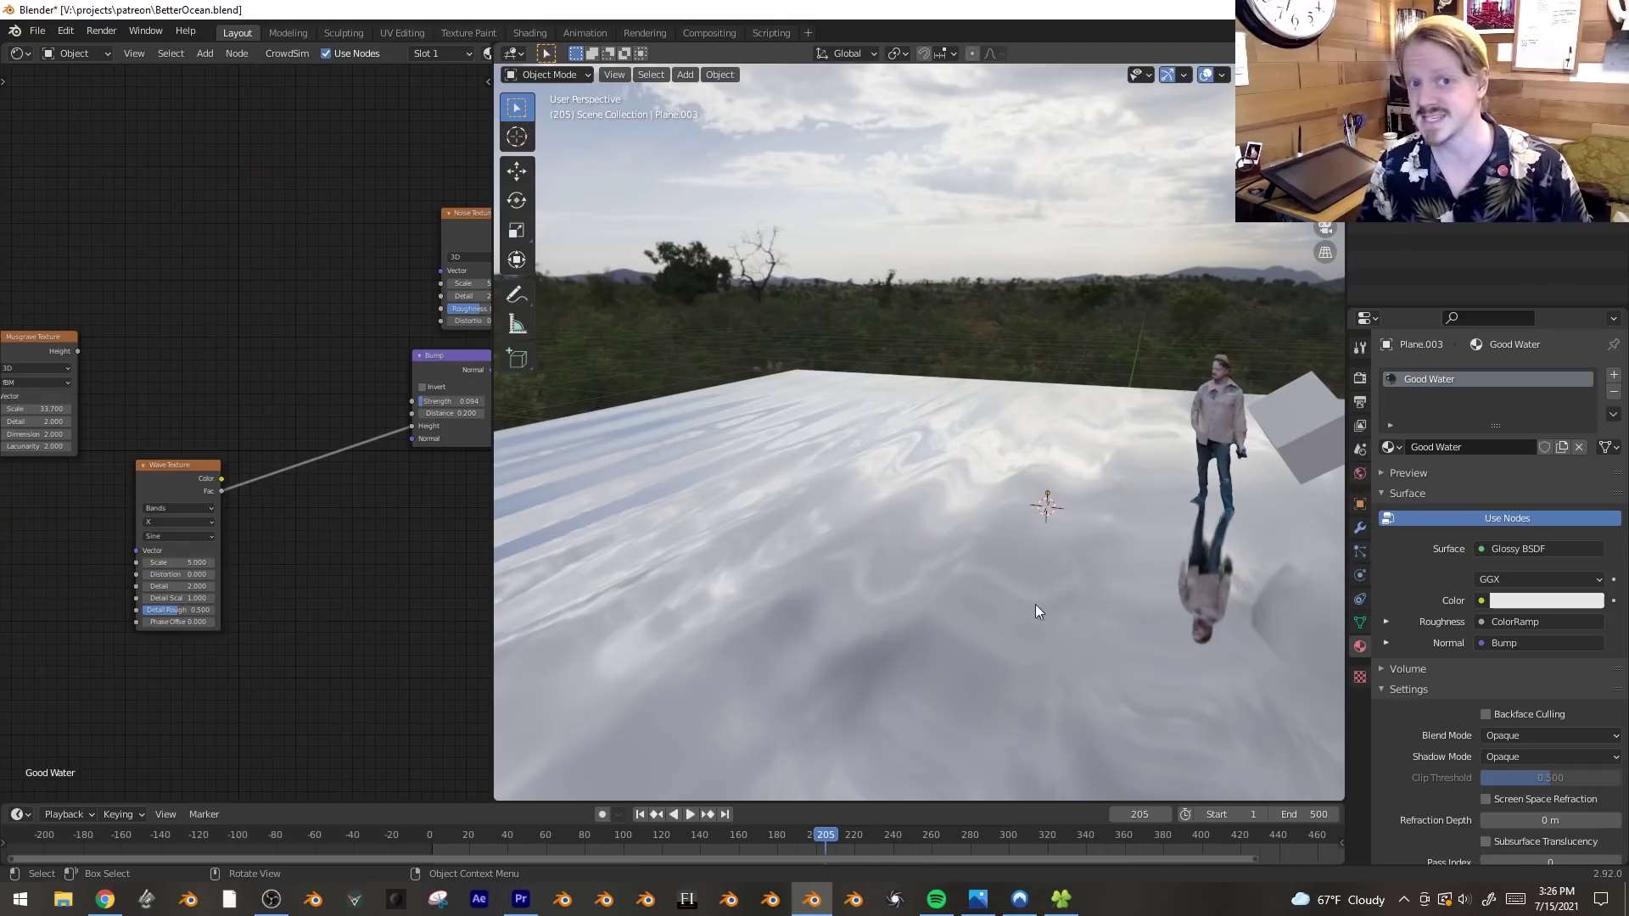
# - Keyframe the Wave Texture's Phase Offset at 3.200 on frame 0 and at 0.440 on frame 21
pyautogui.scroll(-4, 1105, 567)
pyautogui.moveTo(1066, 555)
pyautogui.mouseDown(button='middle')
pyautogui.moveTo(1119, 598)
pyautogui.moveTo(1037, 587)
pyautogui.moveTo(1075, 574)
pyautogui.mouseUp(button='middle')
pyautogui.press('space')
pyautogui.press('space')
pyautogui.moveTo(968, 558); pyautogui.dragTo(974, 594, button='middle')
pyautogui.scroll(2, 974, 594)
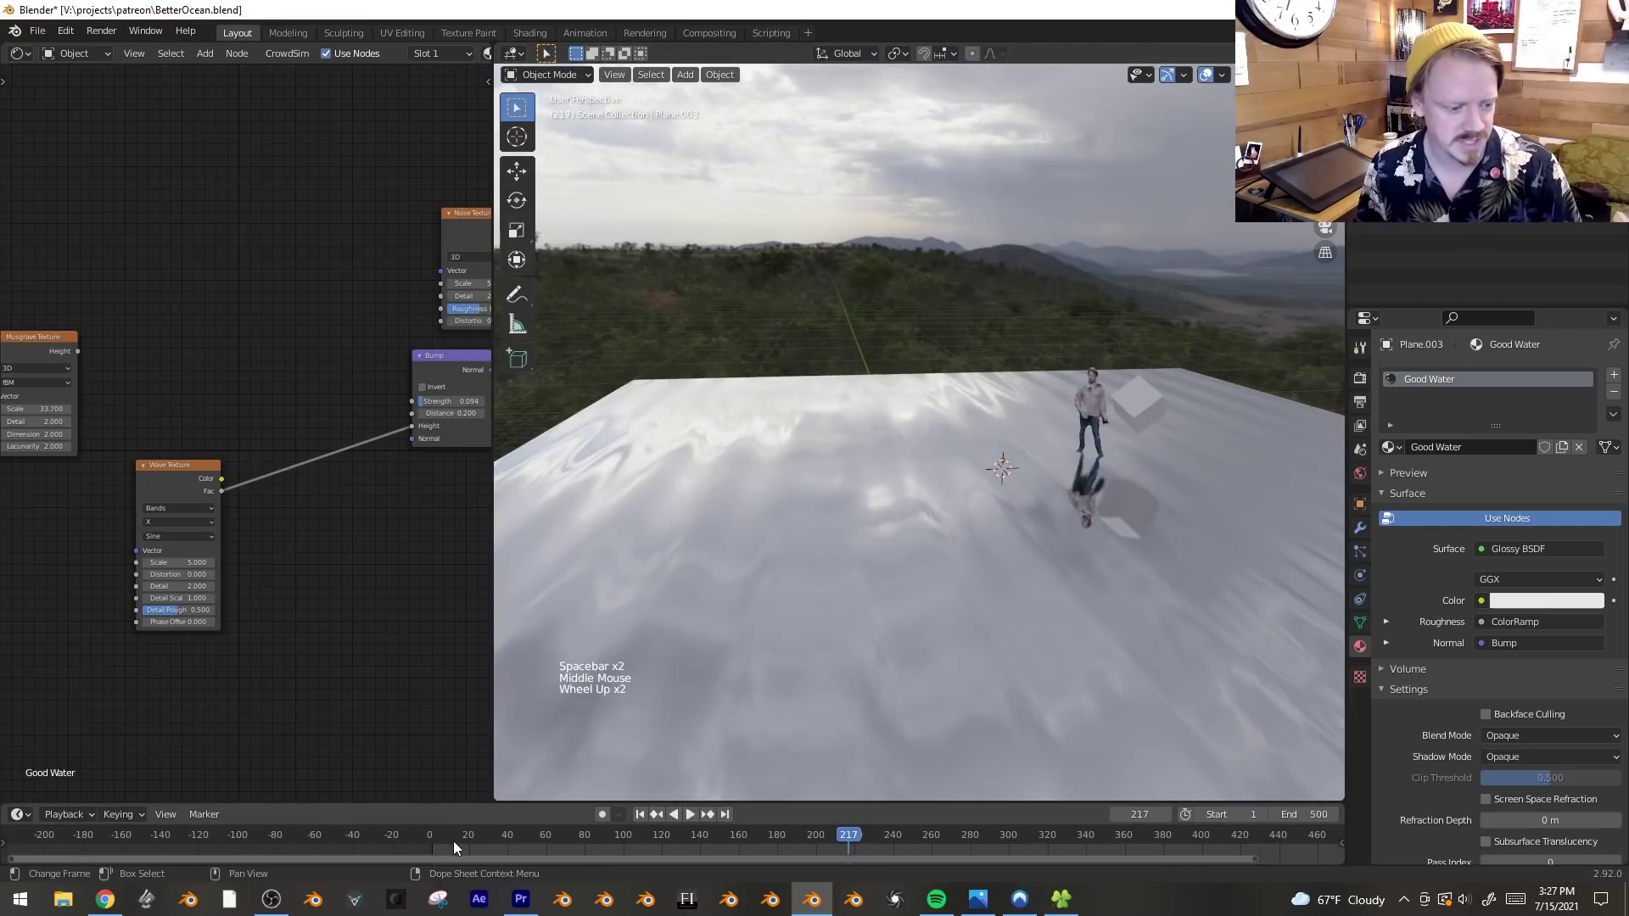
pyautogui.keyDown('shift'); pyautogui.moveTo(296, 794); pyautogui.dragTo(283, 686, button='middle'); pyautogui.keyUp('shift')
pyautogui.scroll(8, 283, 685)
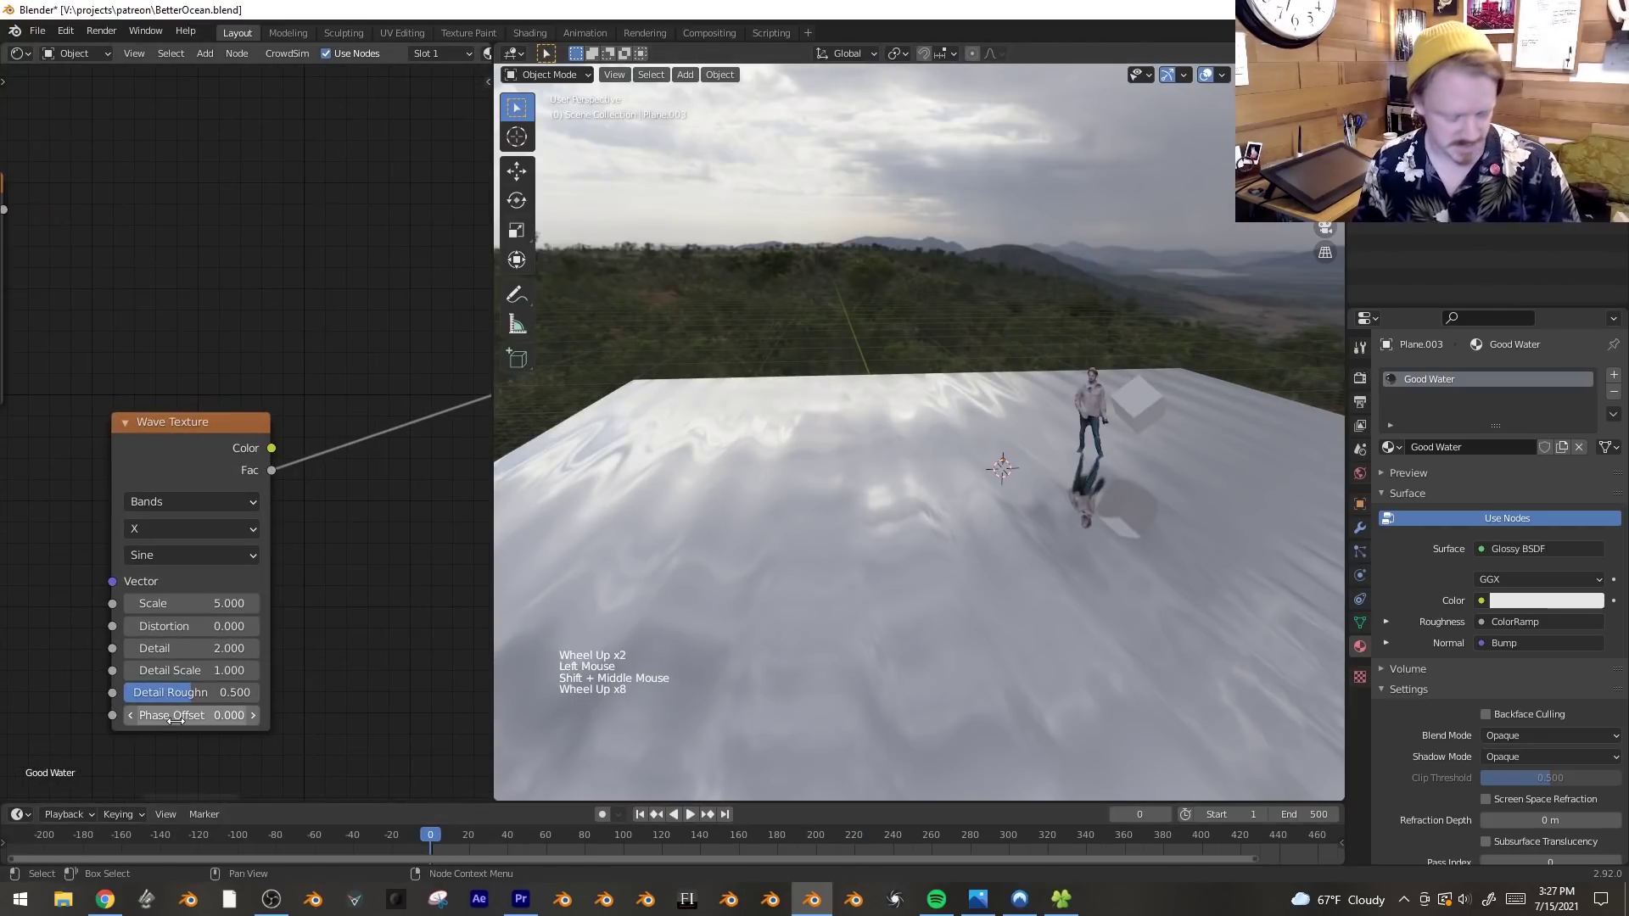
pyautogui.moveTo(174, 719); pyautogui.dragTo(297, 720)
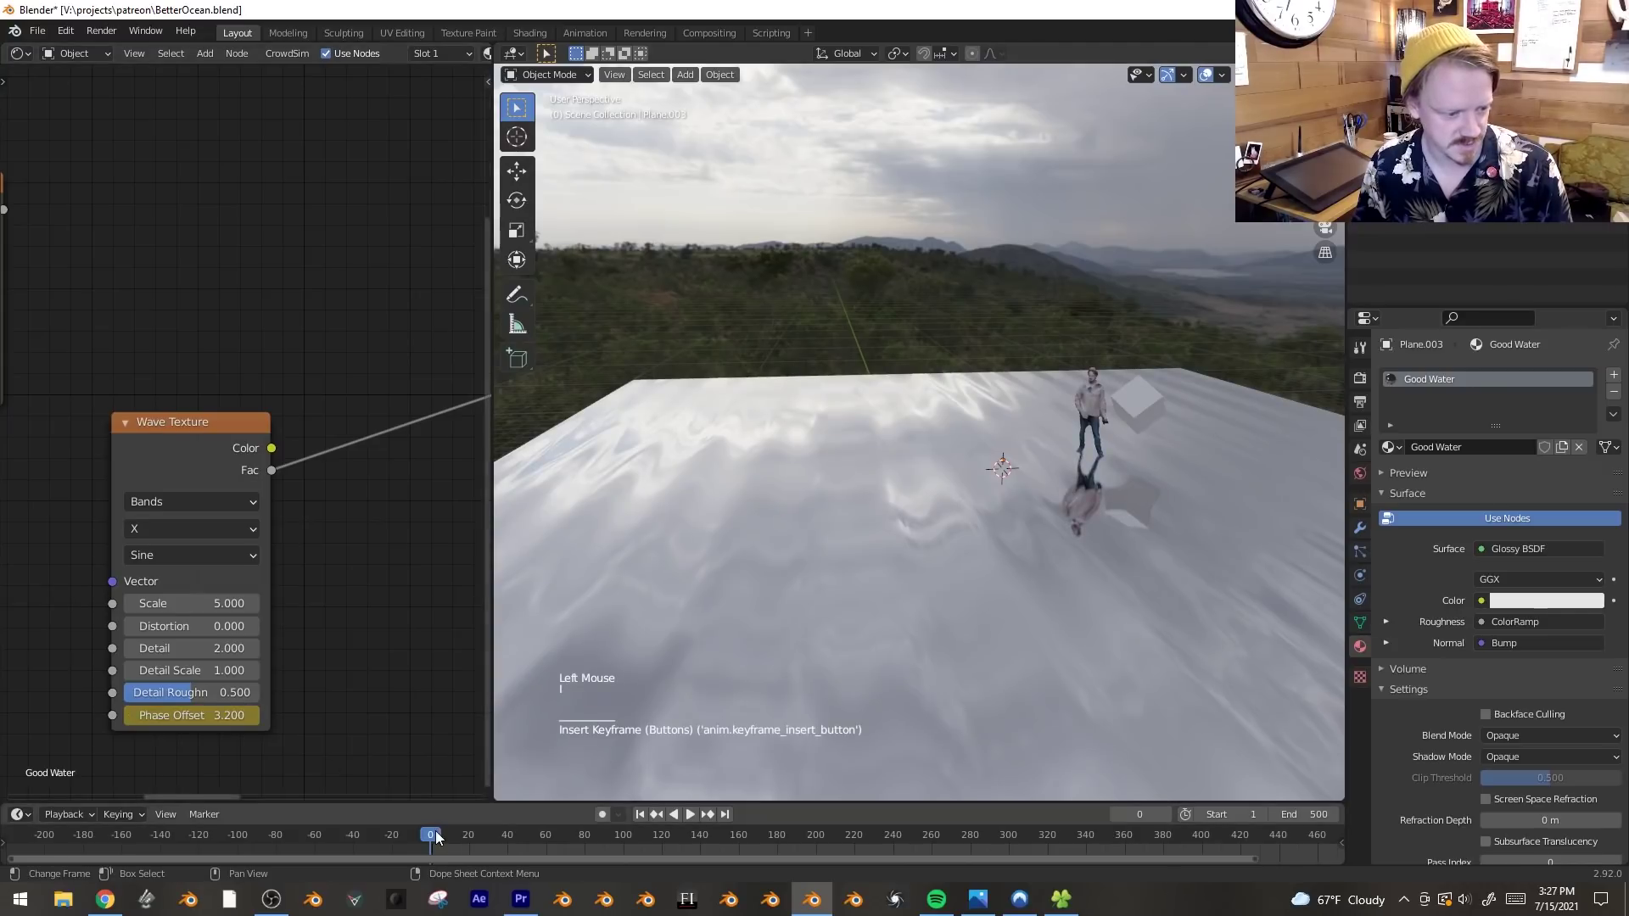
pyautogui.moveTo(468, 840); pyautogui.dragTo(471, 840)
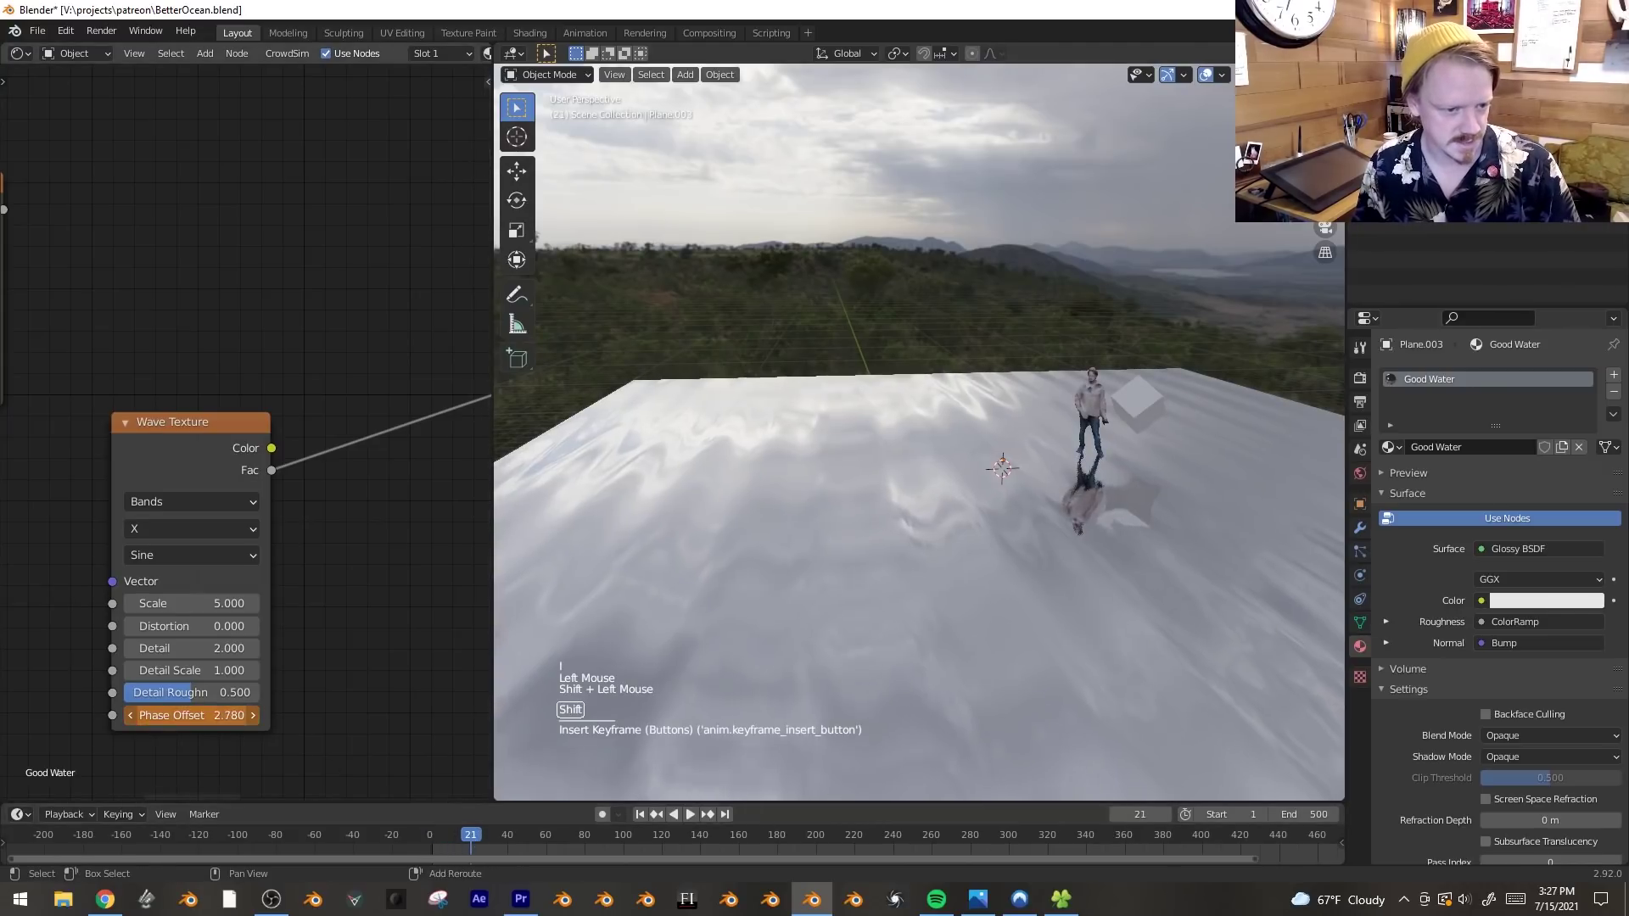
pyautogui.moveTo(218, 718); pyautogui.dragTo(129, 718)
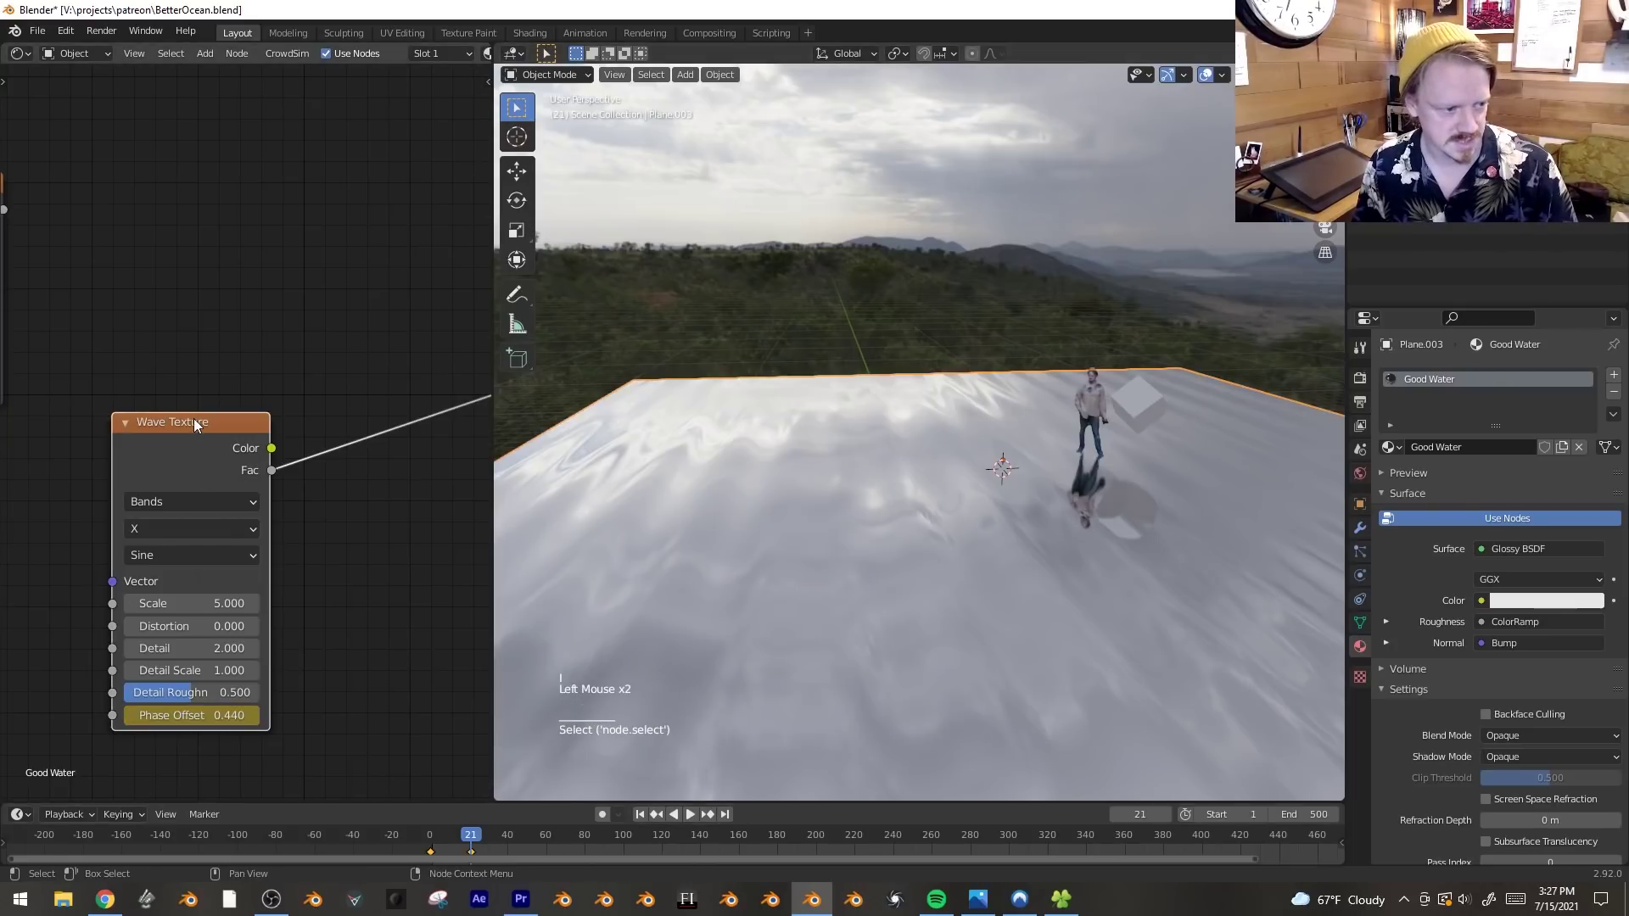
# - Move the second Phase Offset keyframe to about frame 37, make the keyframes' extrapolation linear, and play the animation
pyautogui.press('g')
pyautogui.press('g')
pyautogui.press('space')
pyautogui.click(518, 842)
pyautogui.hotkey('shift', 'e')
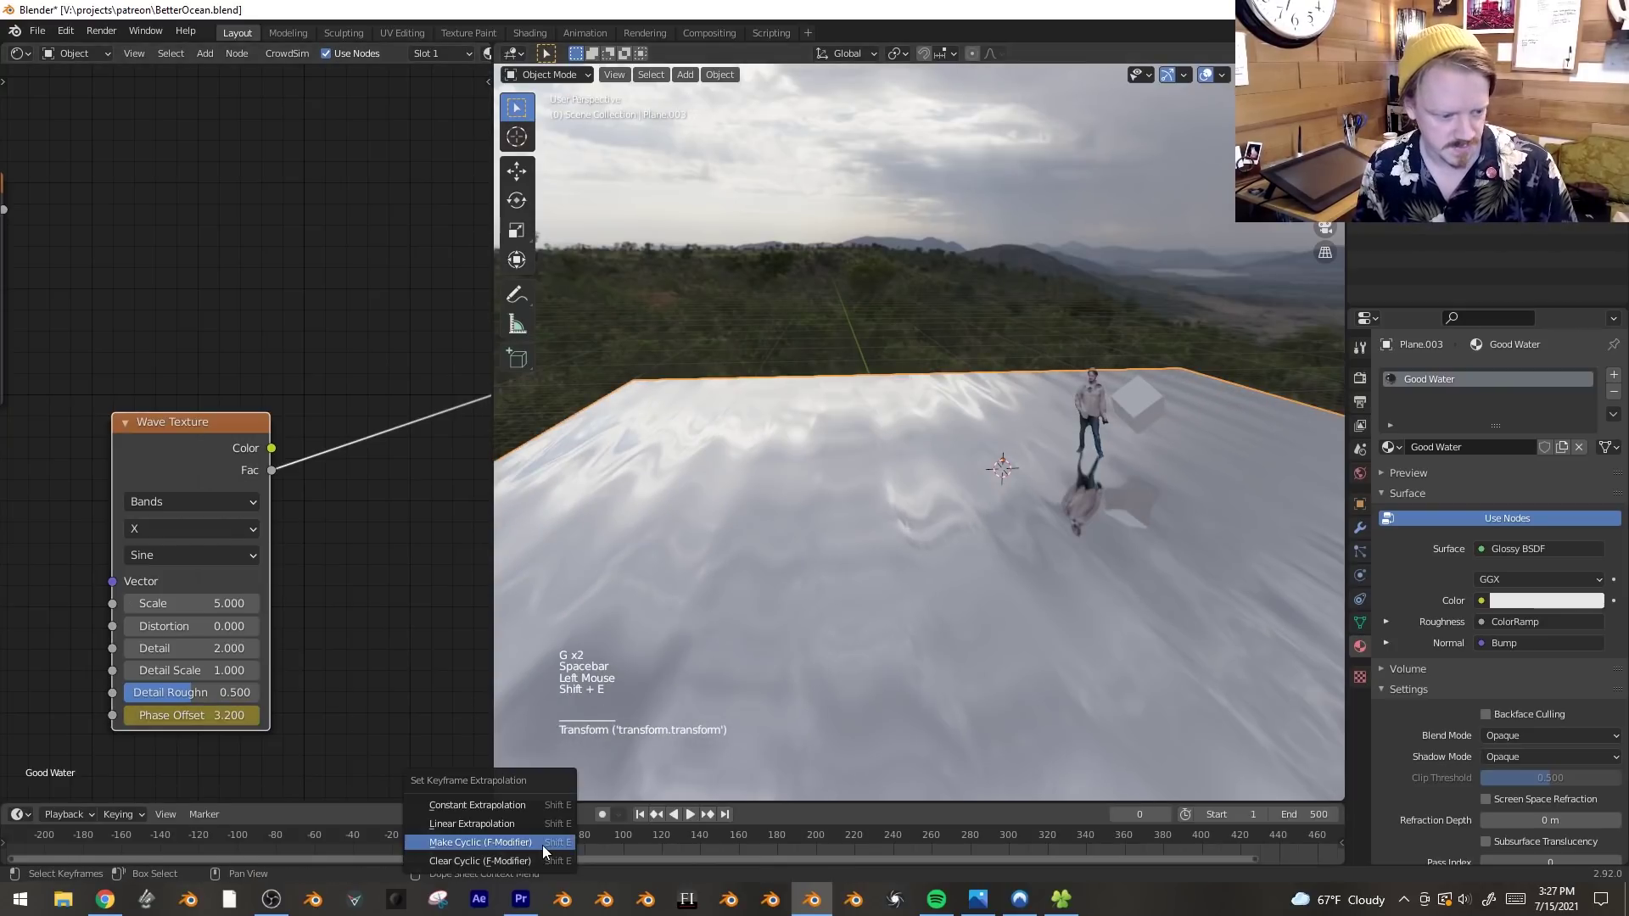
pyautogui.click(533, 823)
pyautogui.press('space')
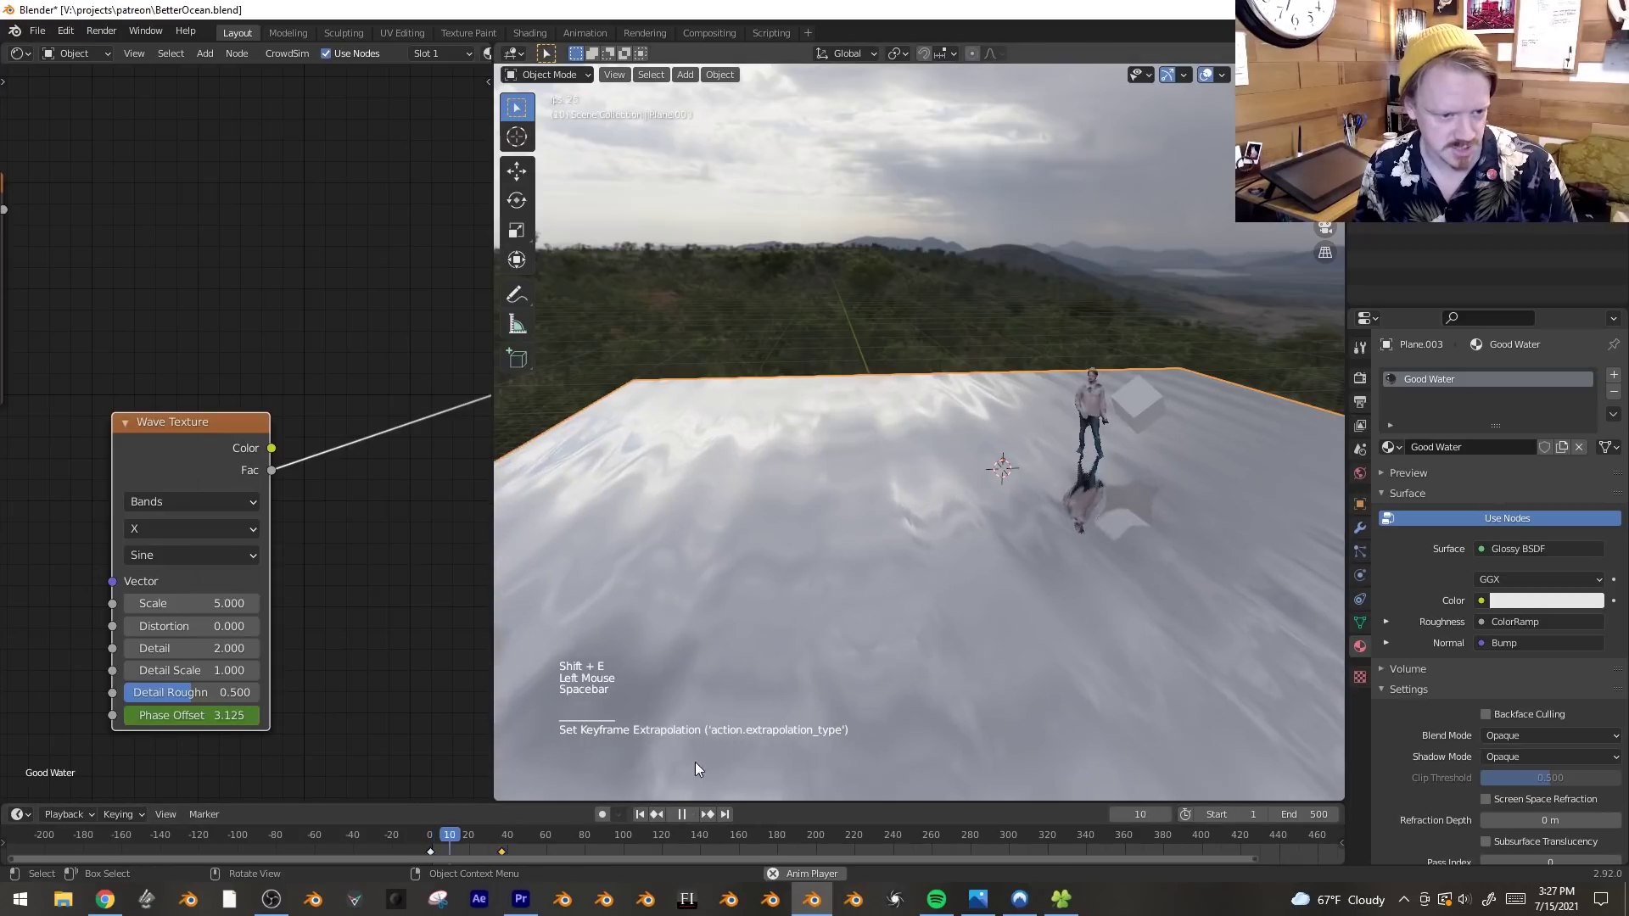
# - Retime the second Phase Offset keyframe to about frame 31 to adjust the wave speed during playback
pyautogui.press('g')
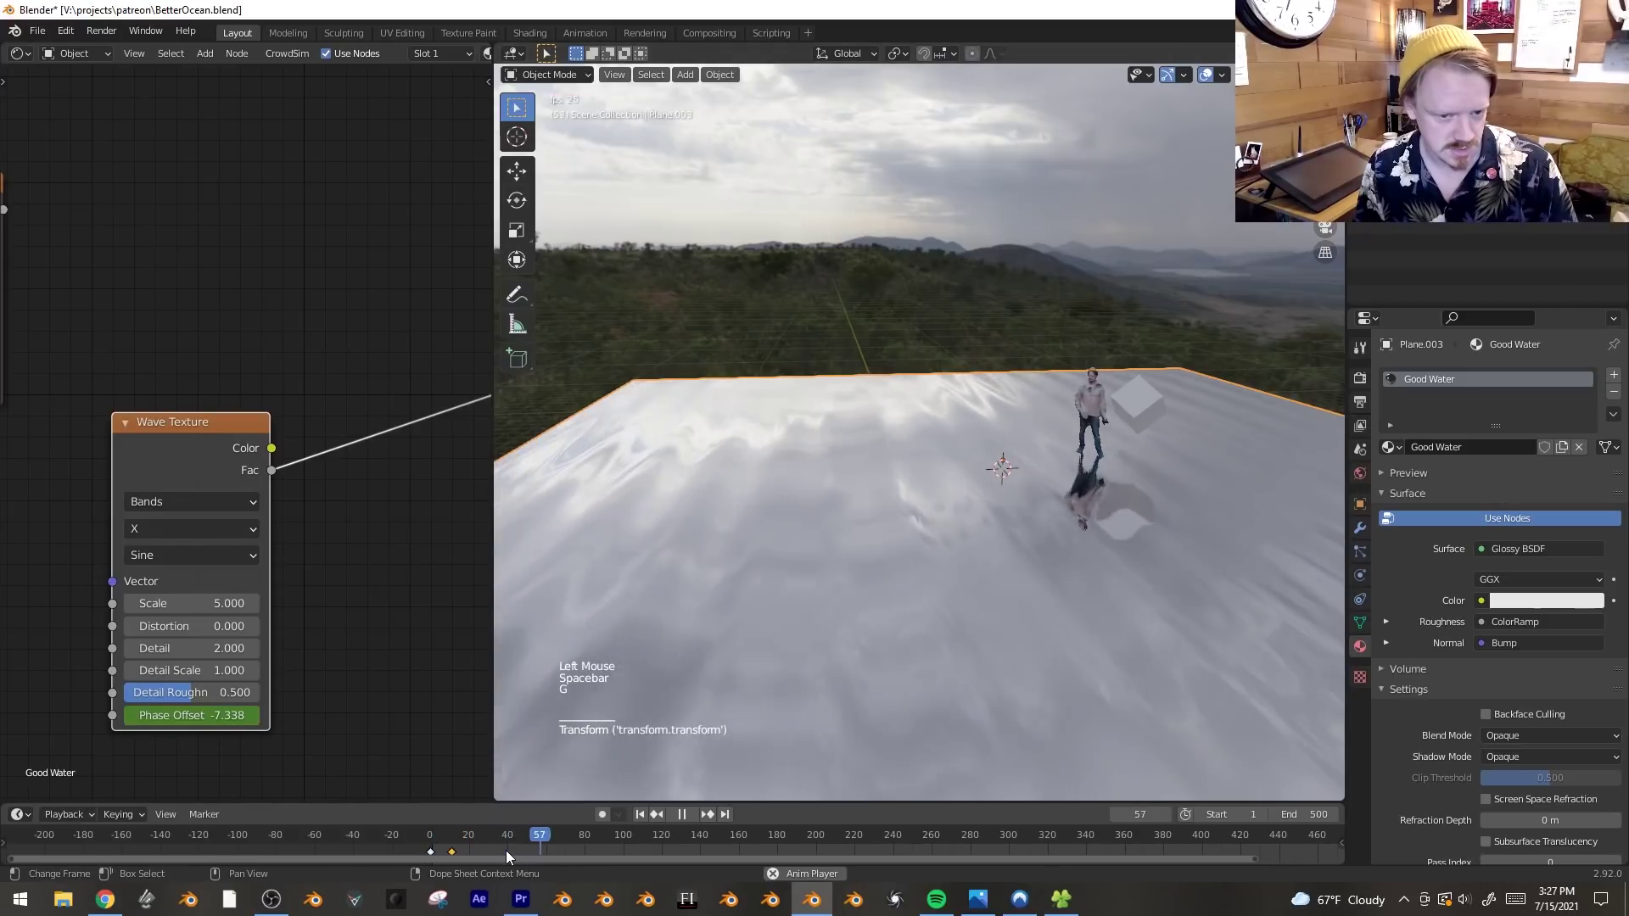
pyautogui.click(505, 850)
pyautogui.moveTo(1026, 611); pyautogui.dragTo(1002, 574, button='middle')
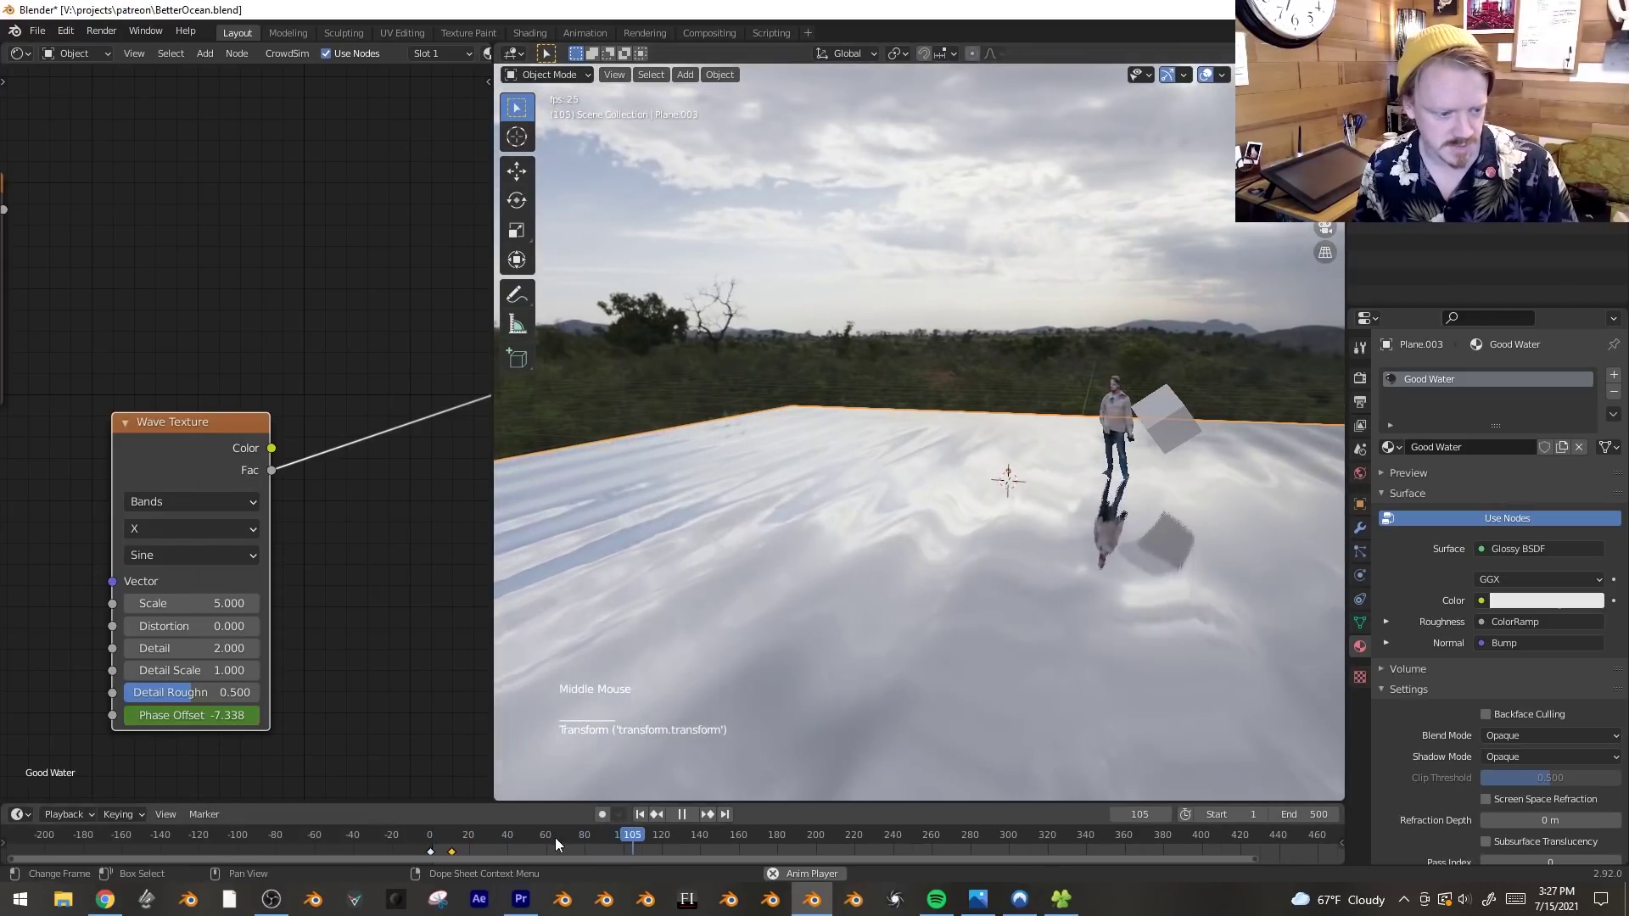
pyautogui.press('g')
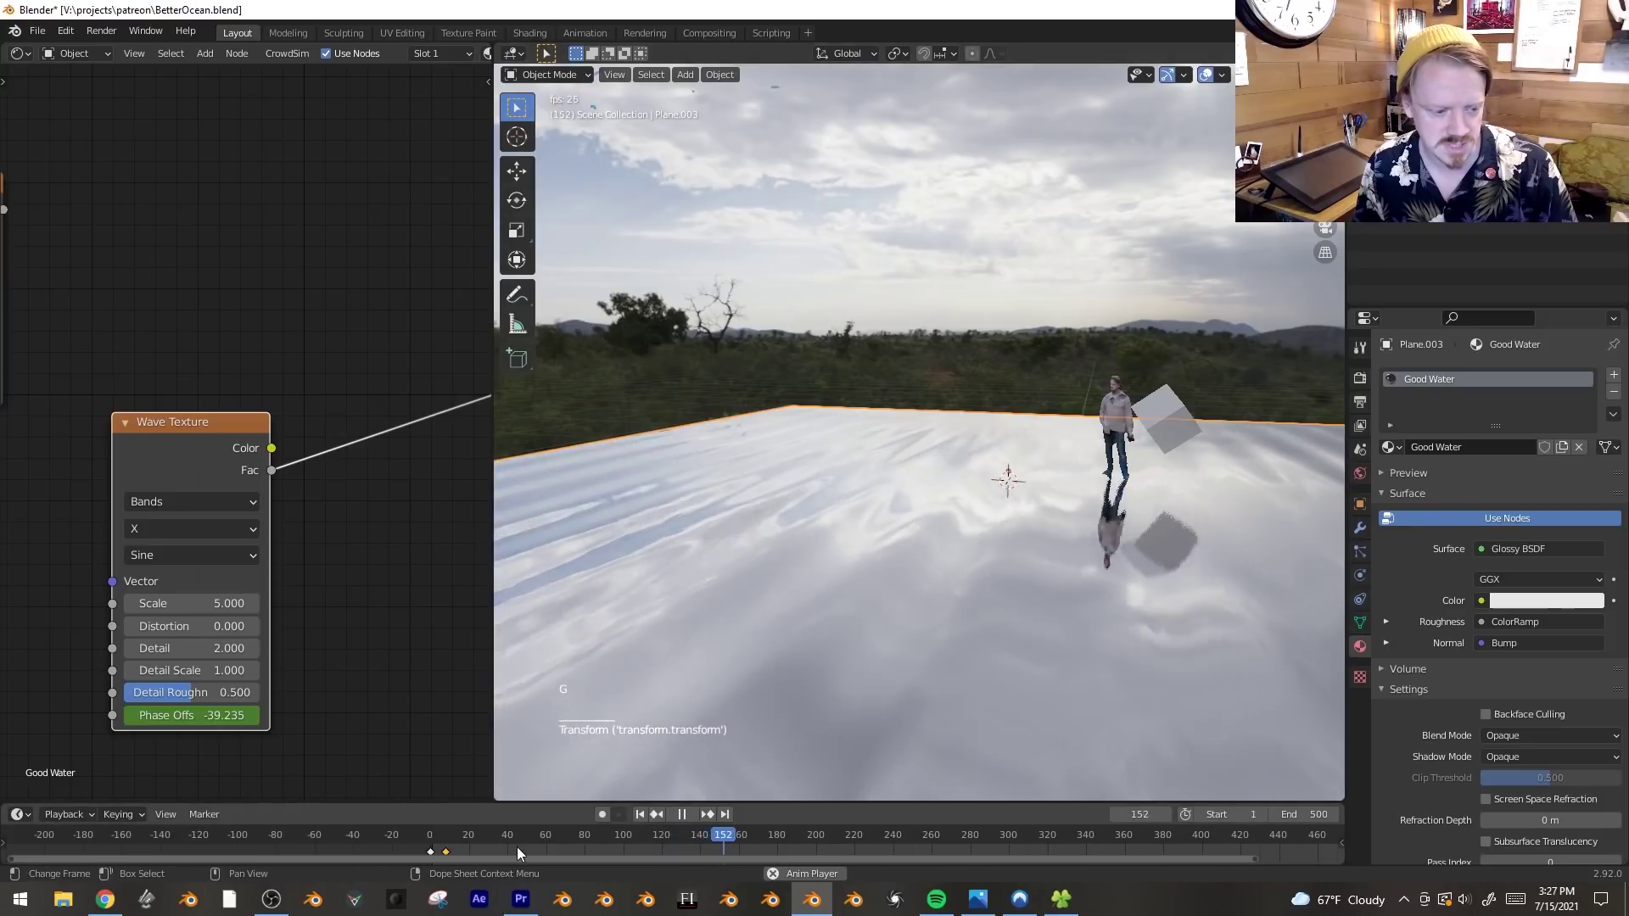
pyautogui.press('g')
pyautogui.click(529, 843)
pyautogui.moveTo(948, 584); pyautogui.dragTo(822, 615, button='middle')
# - Set the Wave Texture's Scale to 5.200, Distortion to 15.700 and Detail Scale to 2.500
pyautogui.moveTo(191, 604); pyautogui.dragTo(280, 626)
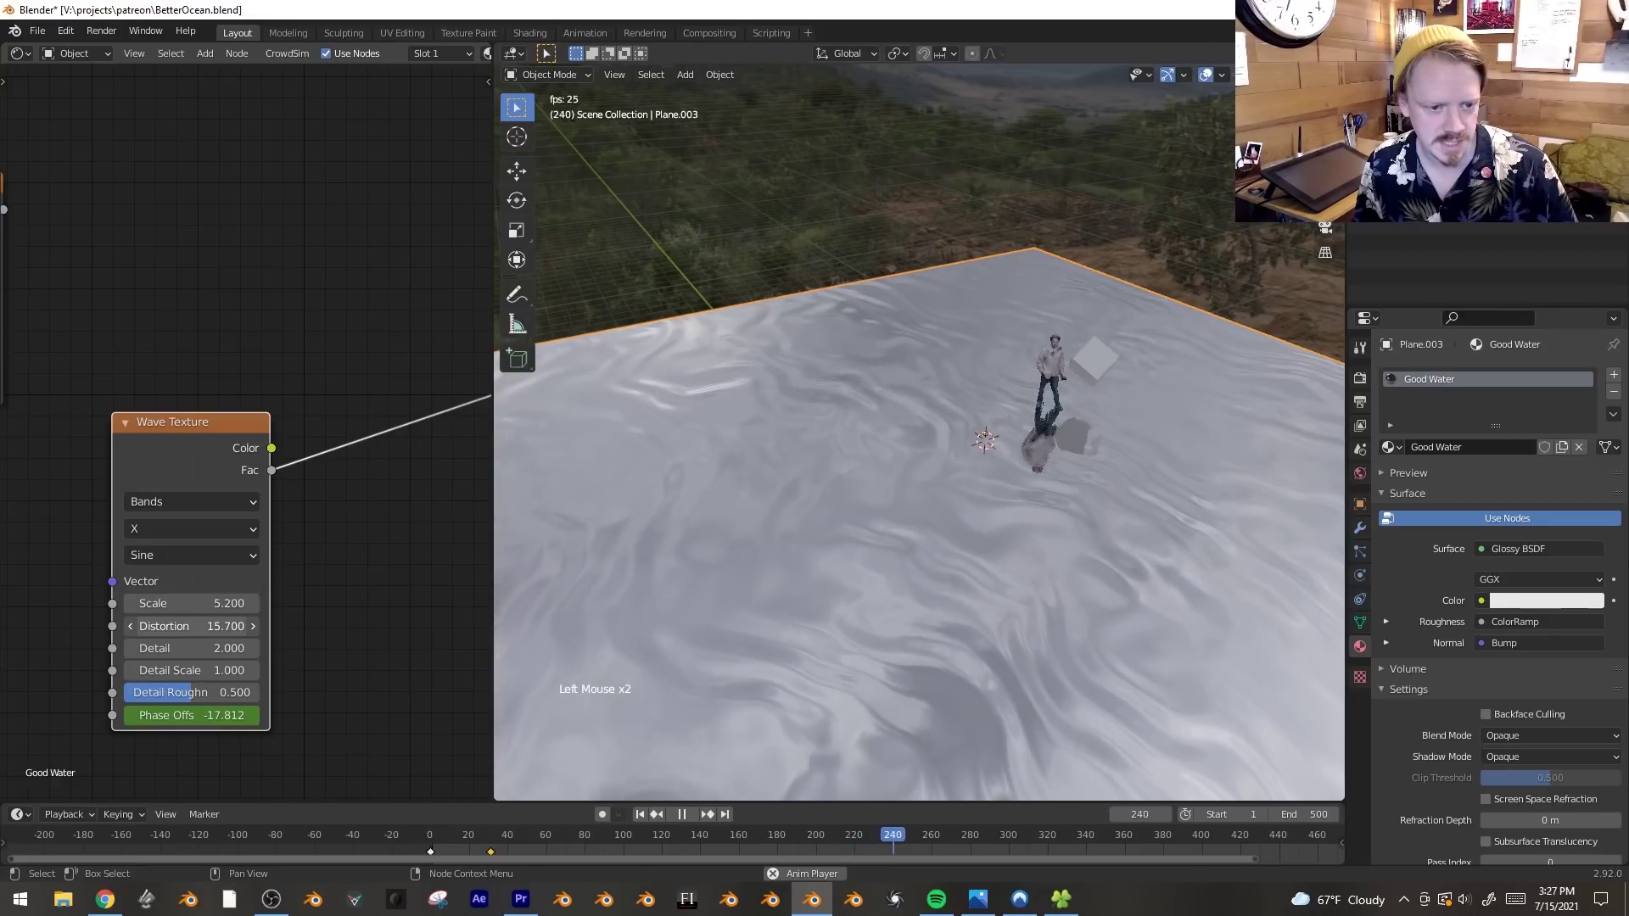
pyautogui.moveTo(954, 568); pyautogui.dragTo(860, 507, button='middle')
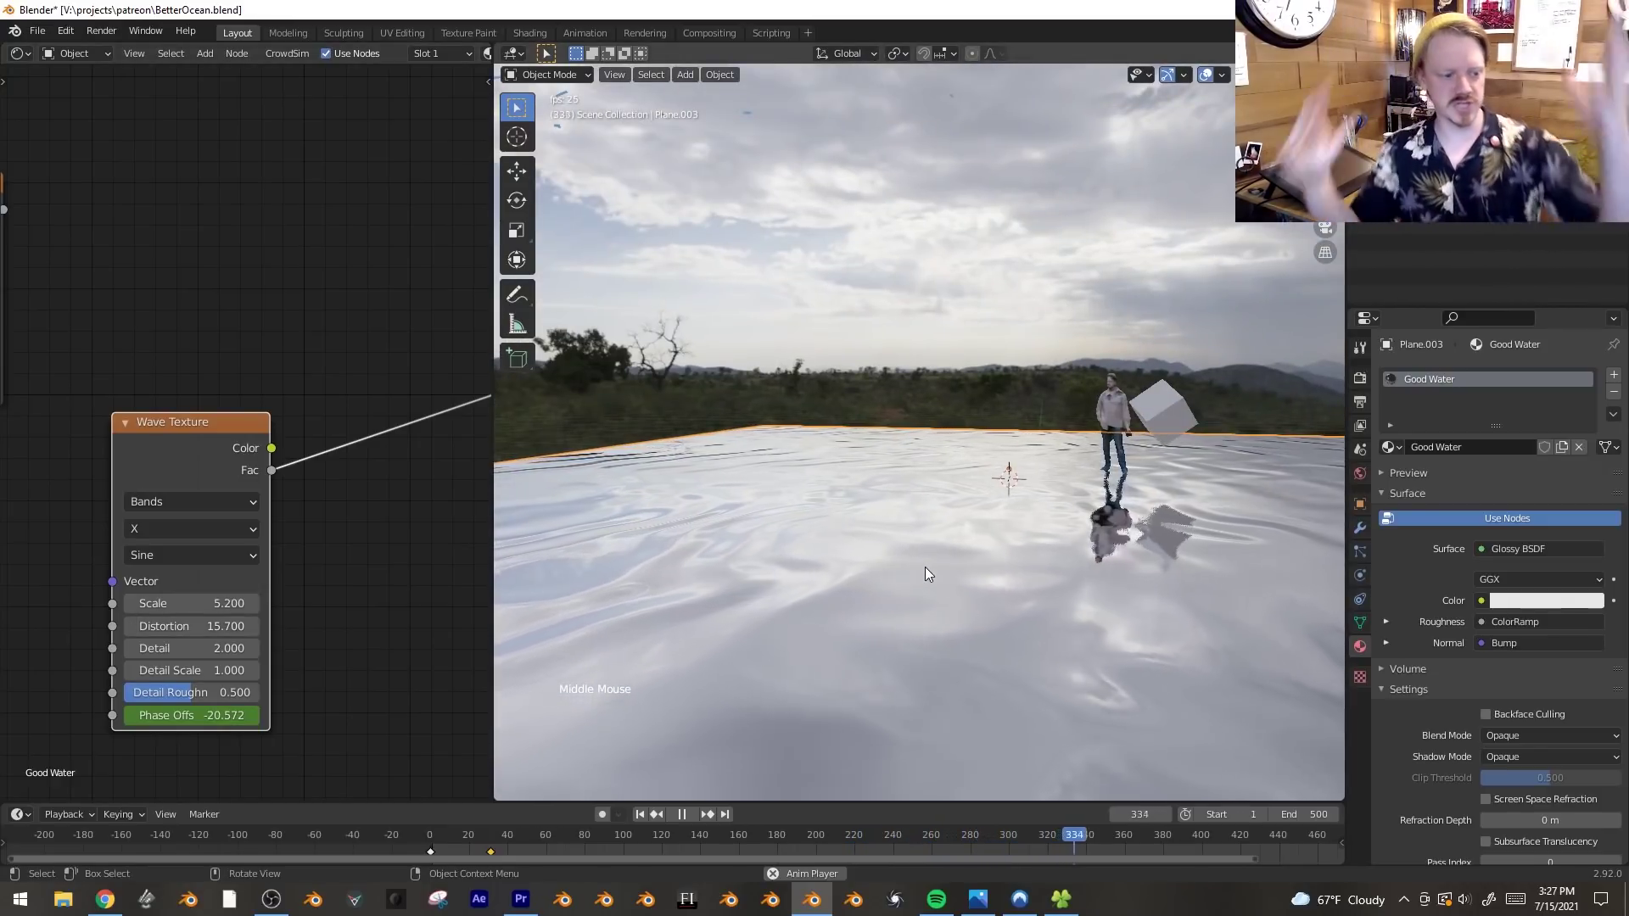
pyautogui.moveTo(924, 567); pyautogui.dragTo(636, 603, button='middle')
pyautogui.hotkey('ctrl', 'z')
pyautogui.keyDown('shift'); pyautogui.moveTo(161, 670); pyautogui.dragTo(248, 670); pyautogui.keyUp('shift')
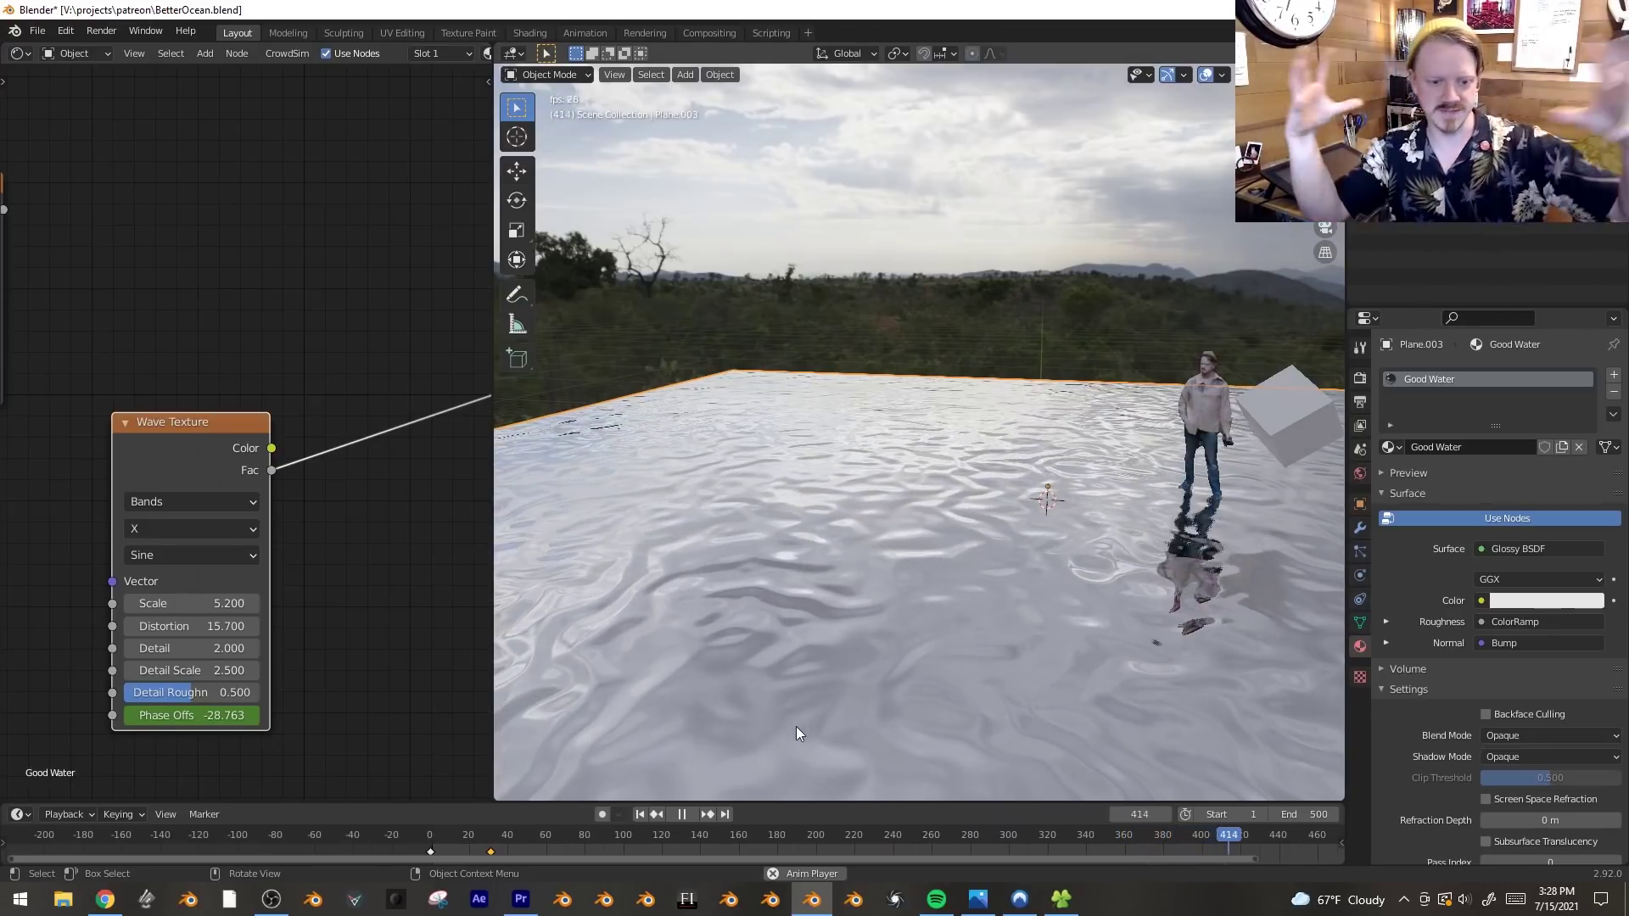
pyautogui.moveTo(974, 665); pyautogui.dragTo(1052, 672, button='middle')
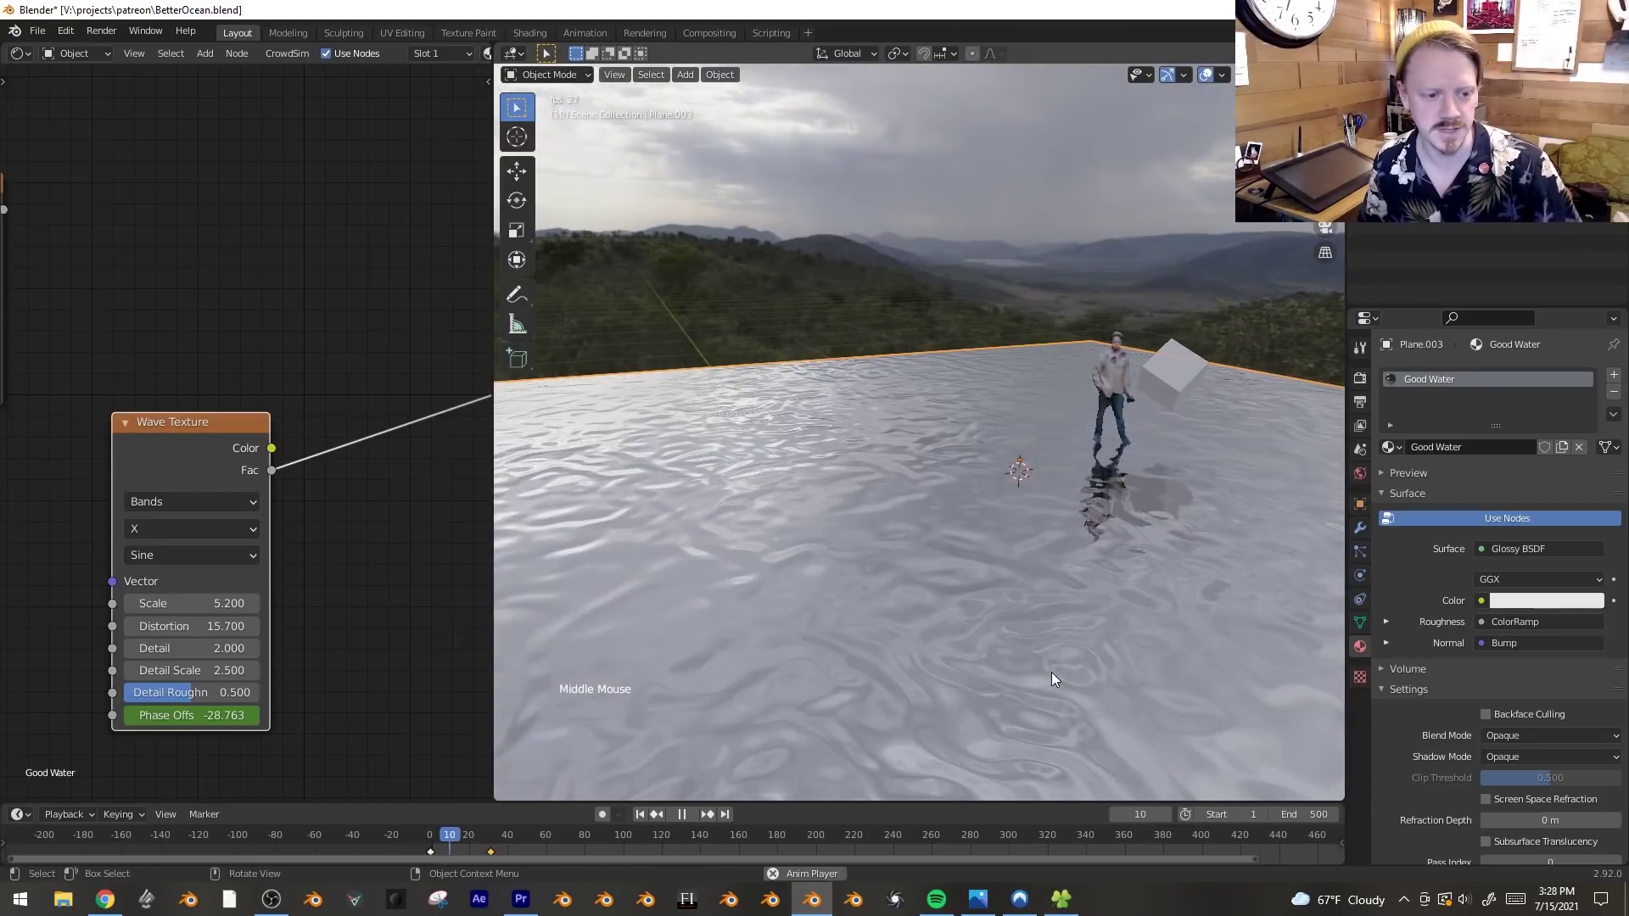
# - Set the Wave Texture's Scale to 3.620 and Distortion to 7.000
pyautogui.keyDown('shift'); pyautogui.moveTo(198, 600); pyautogui.dragTo(135, 600); pyautogui.keyUp('shift')
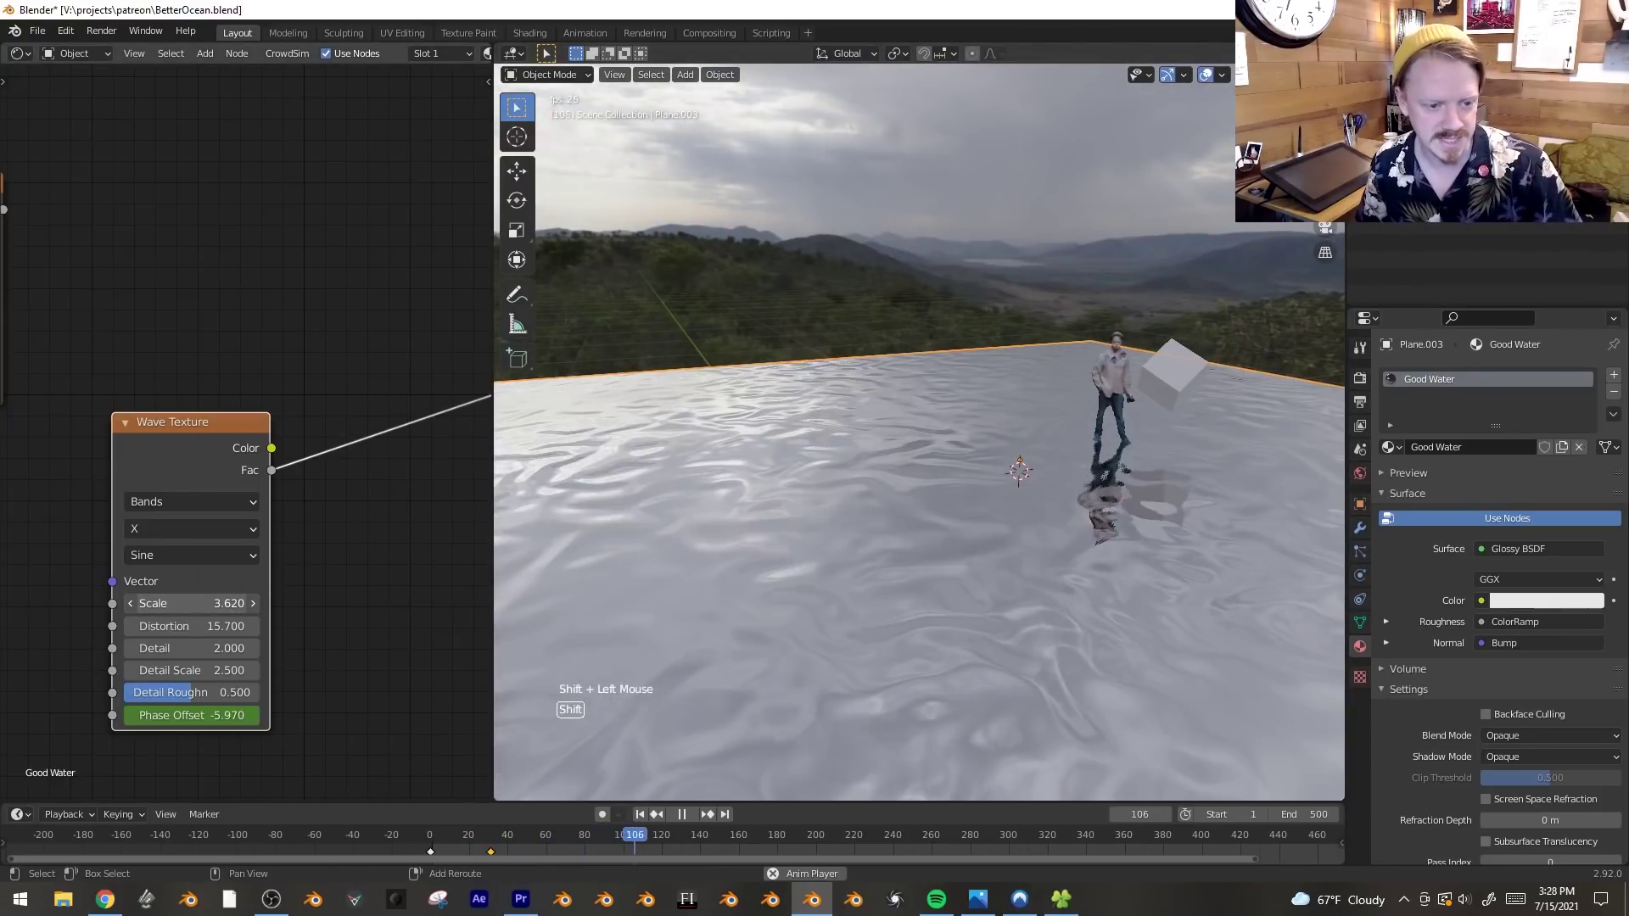
pyautogui.moveTo(958, 594); pyautogui.dragTo(1045, 611, button='middle')
pyautogui.scroll(-4, 980, 577)
pyautogui.moveTo(191, 626); pyautogui.dragTo(157, 626)
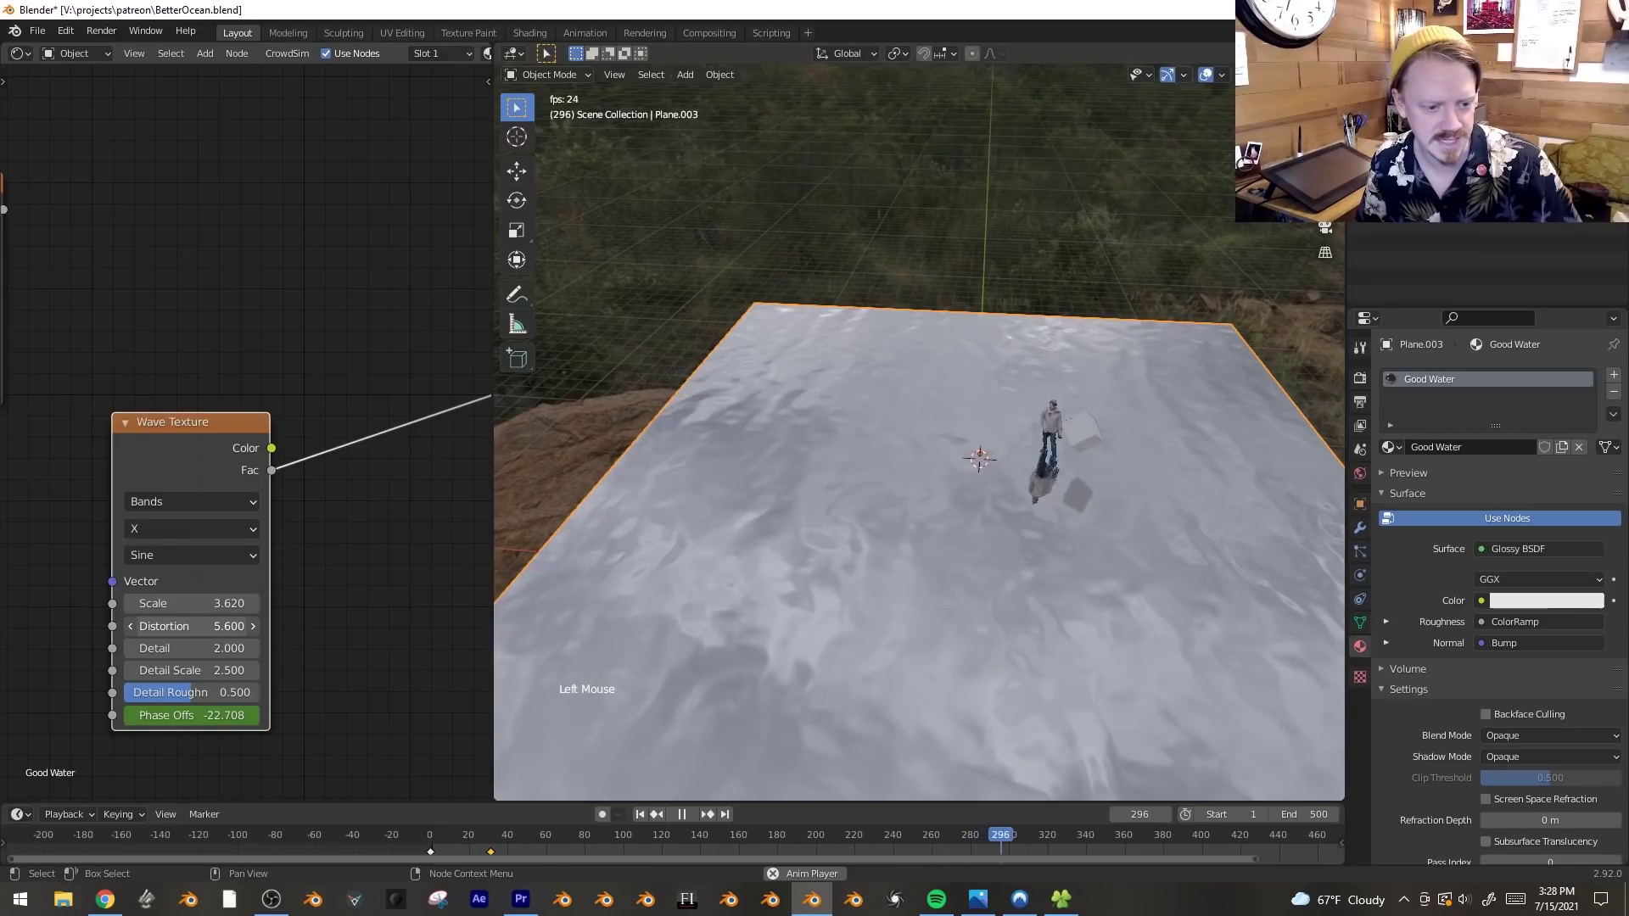
pyautogui.moveTo(1042, 580); pyautogui.dragTo(1050, 537, button='middle')
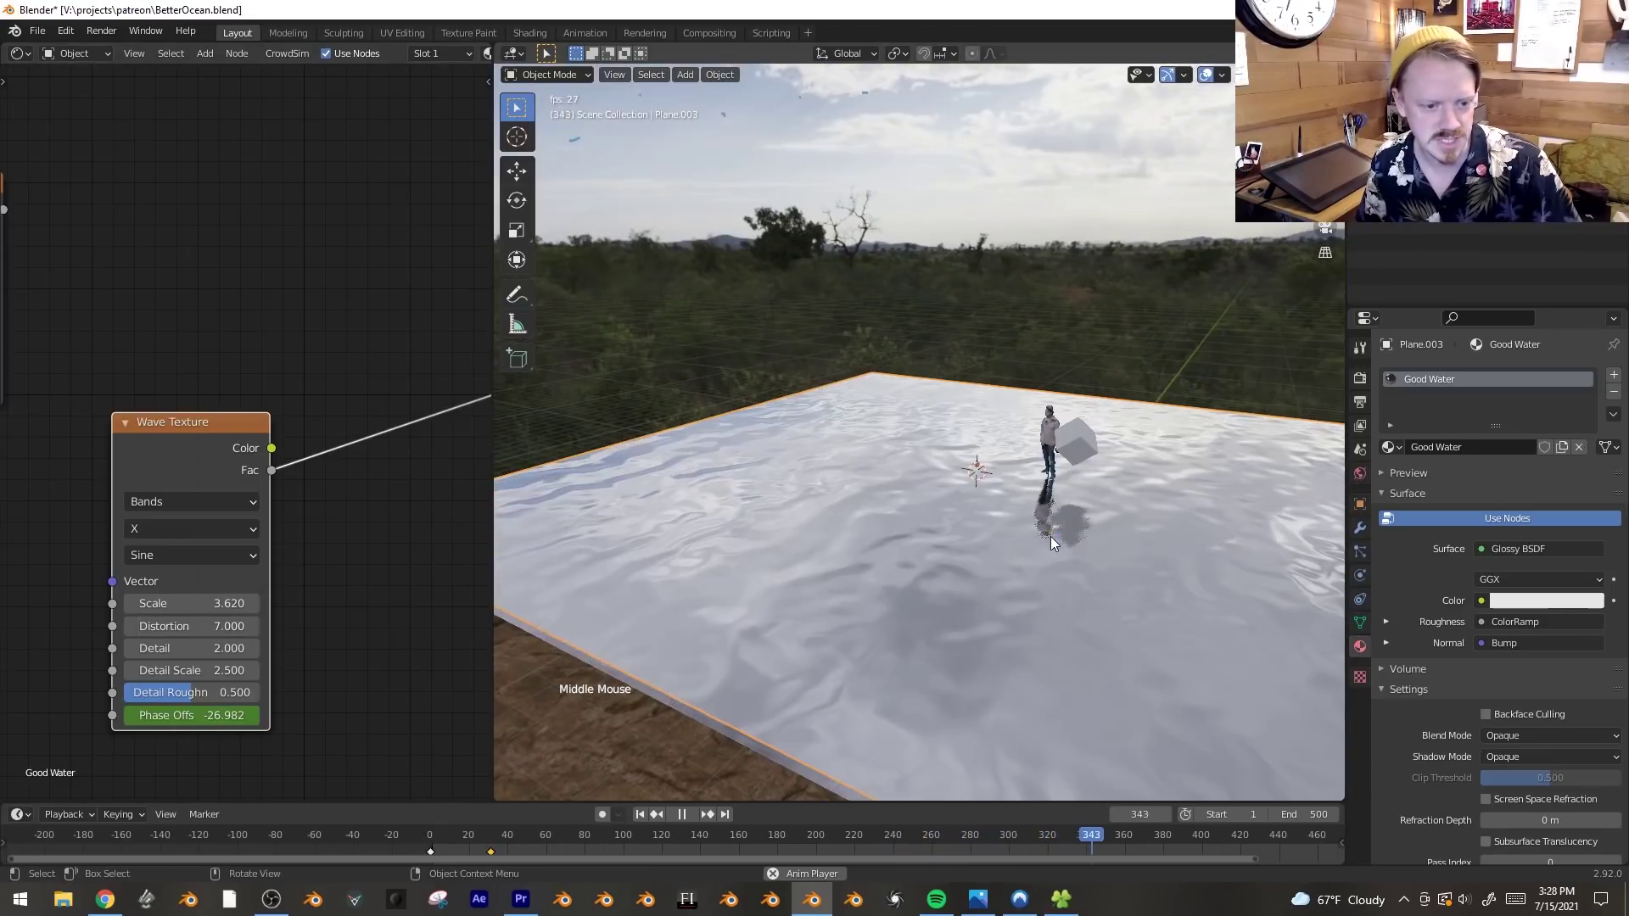
pyautogui.scroll(2, 1159, 574)
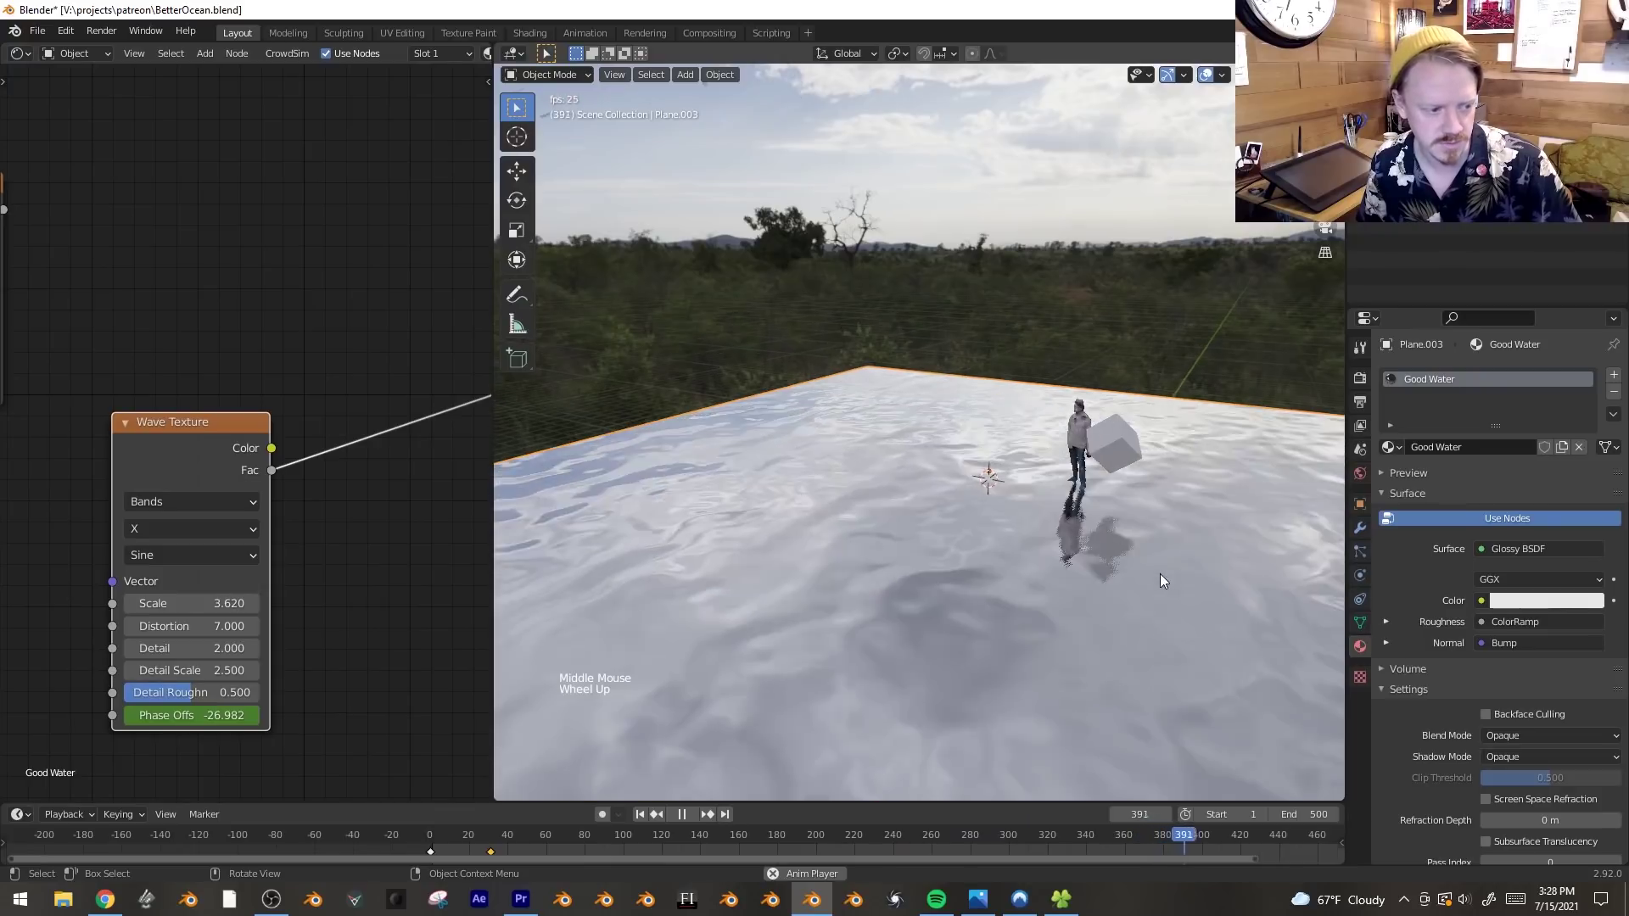
# - Try a different Detail Roughness on the Wave Texture and undo it
pyautogui.moveTo(319, 639); pyautogui.dragTo(323, 603, button='middle')
pyautogui.scroll(2, 323, 603)
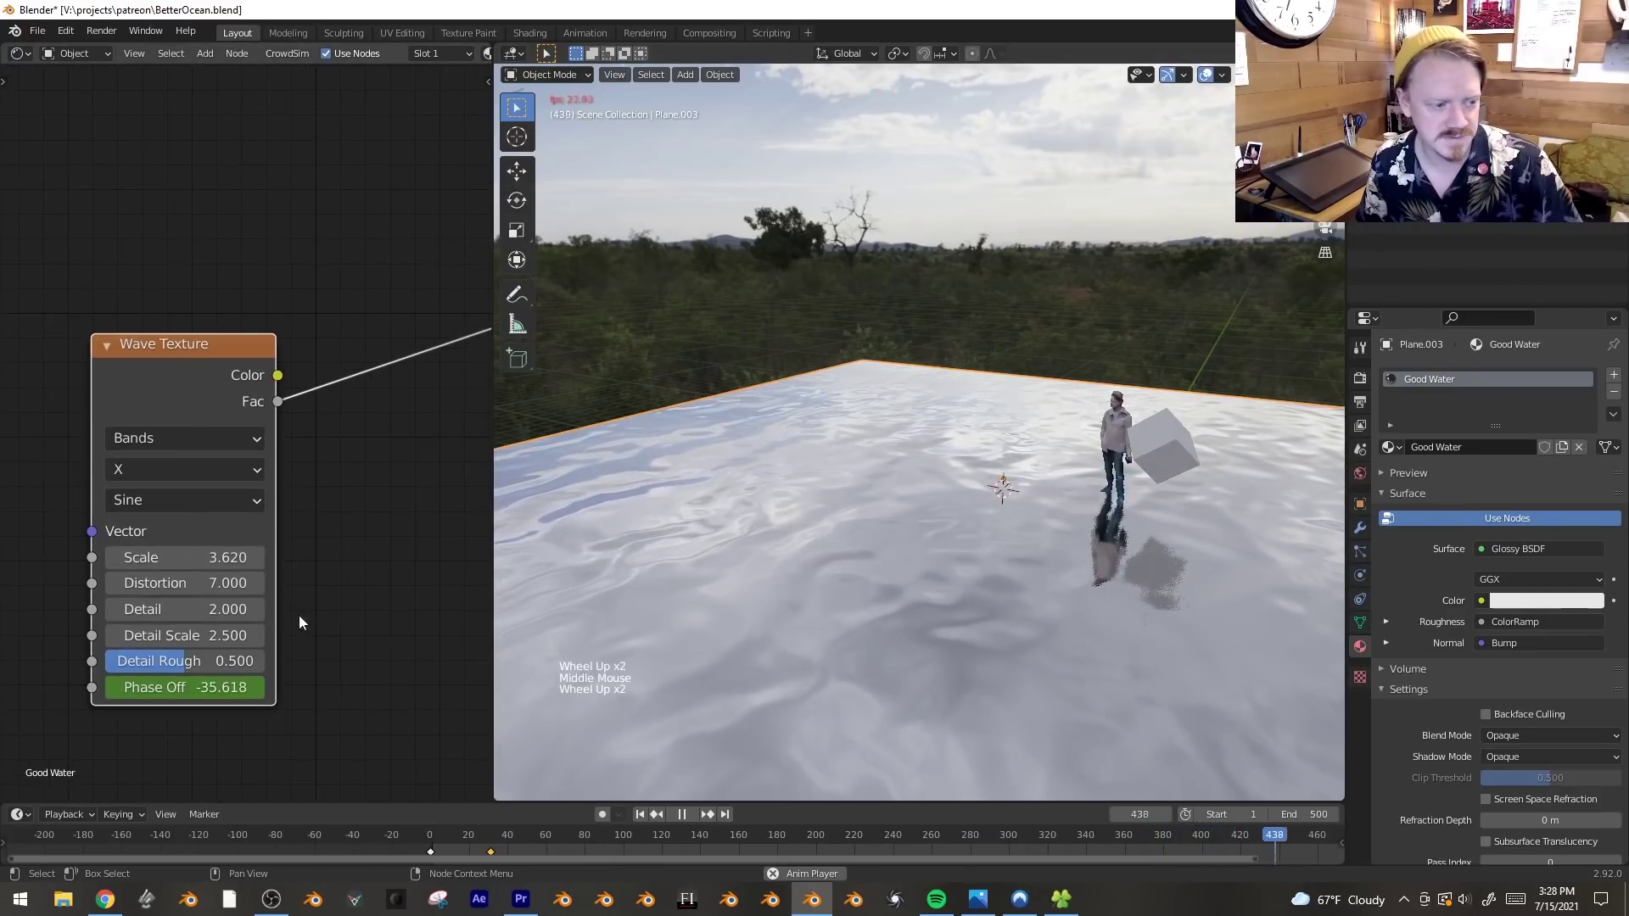
pyautogui.moveTo(166, 669)
pyautogui.mouseDown()
pyautogui.moveTo(212, 669)
pyautogui.moveTo(190, 668)
pyautogui.mouseUp()
pyautogui.hotkey('ctrl', 'z')
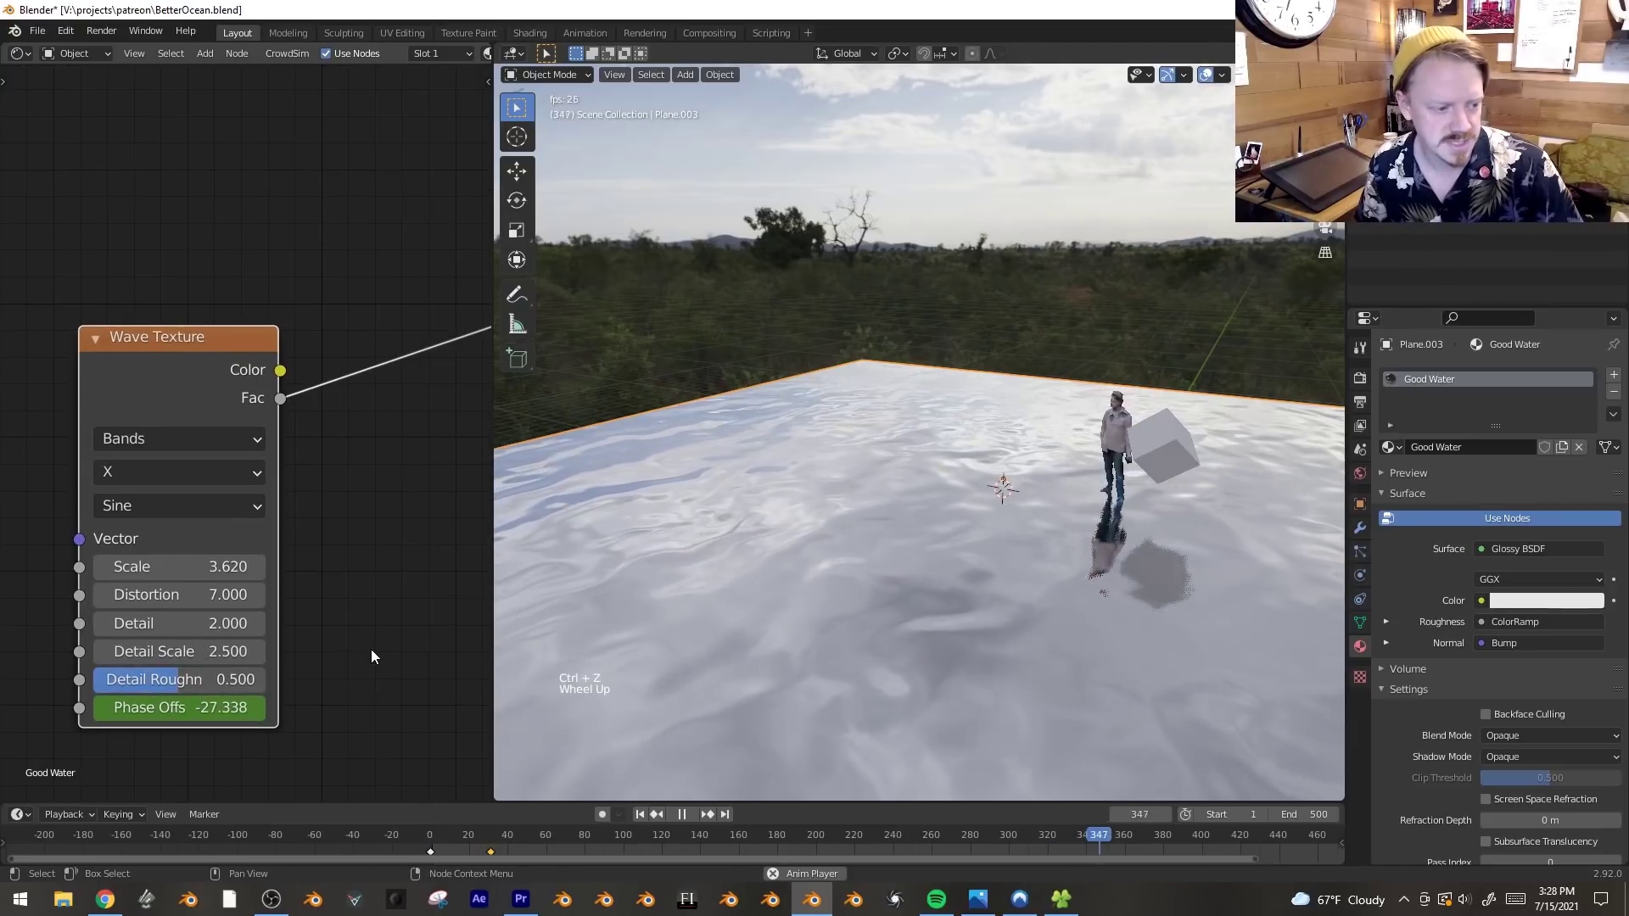
# - Try a Detail of 4.200 on the Wave Texture, examine the water up close, and undo the change
pyautogui.moveTo(178, 624); pyautogui.dragTo(167, 624)
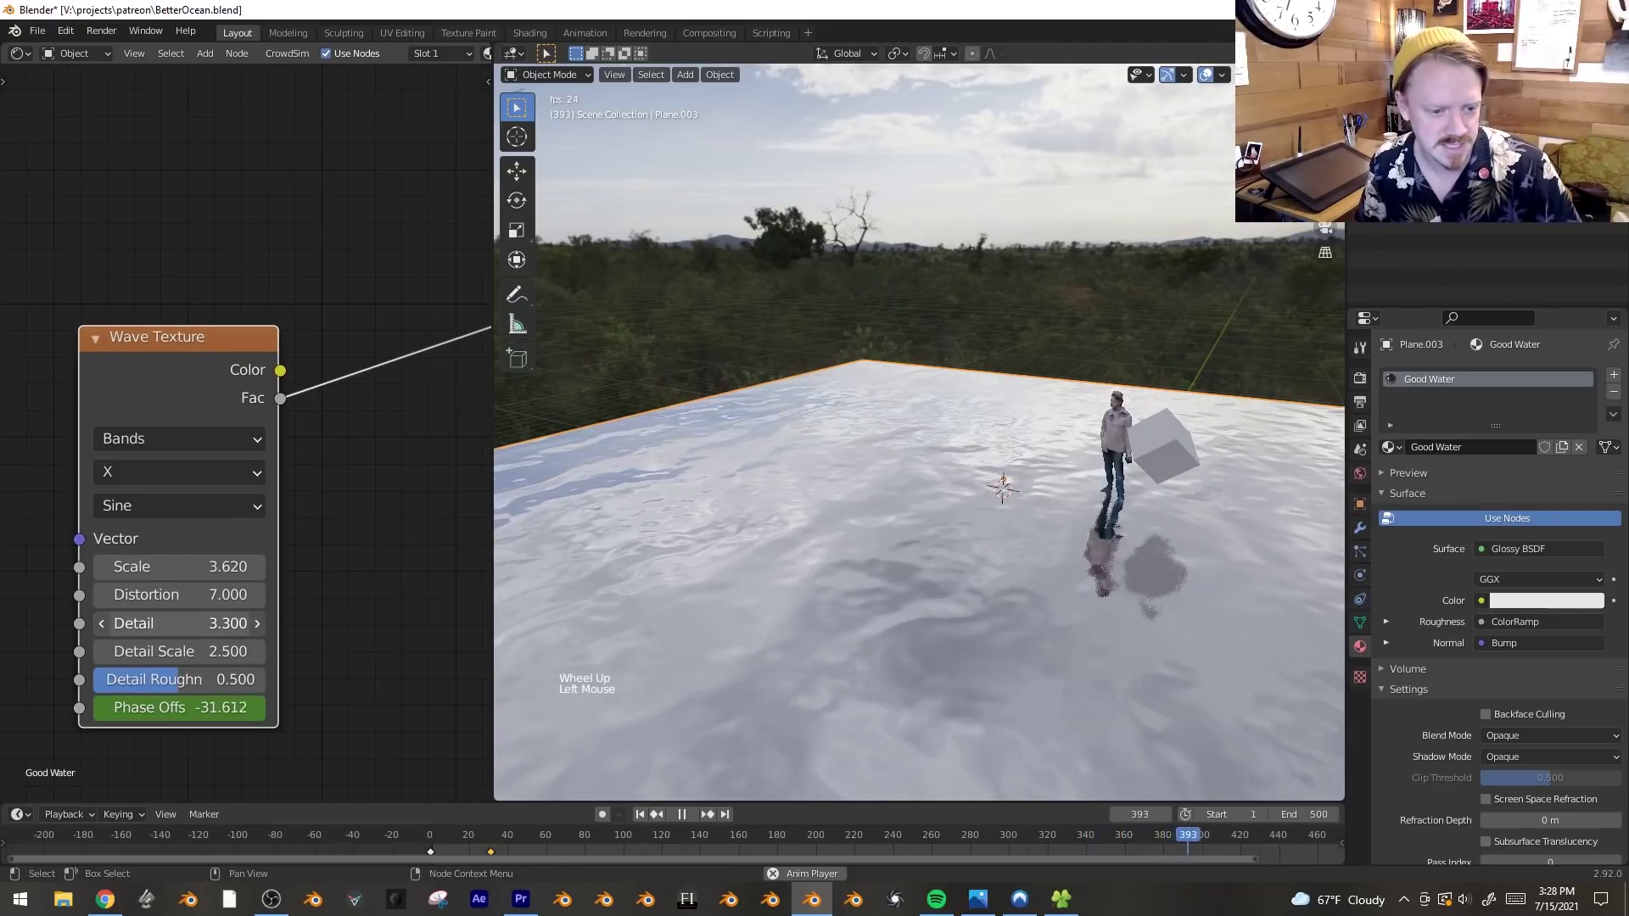
pyautogui.keyDown('shift'); pyautogui.moveTo(891, 628); pyautogui.dragTo(899, 638, button='middle'); pyautogui.keyUp('shift')
pyautogui.scroll(3, 1002, 526)
pyautogui.moveTo(1001, 526); pyautogui.dragTo(1011, 573, button='middle')
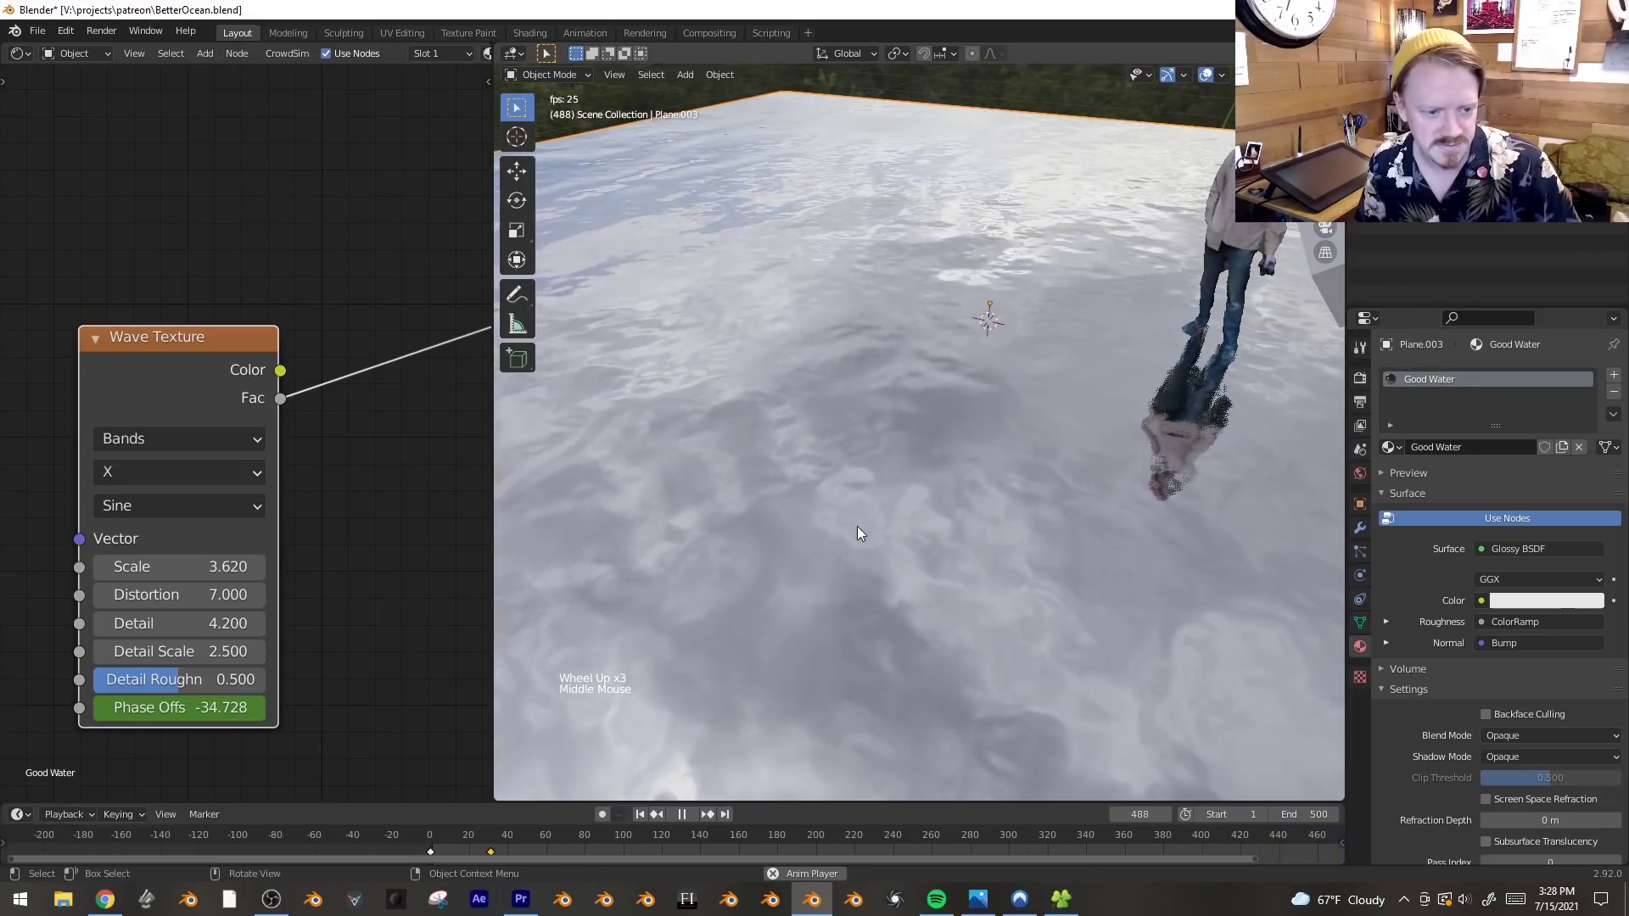
pyautogui.scroll(-2, 863, 534)
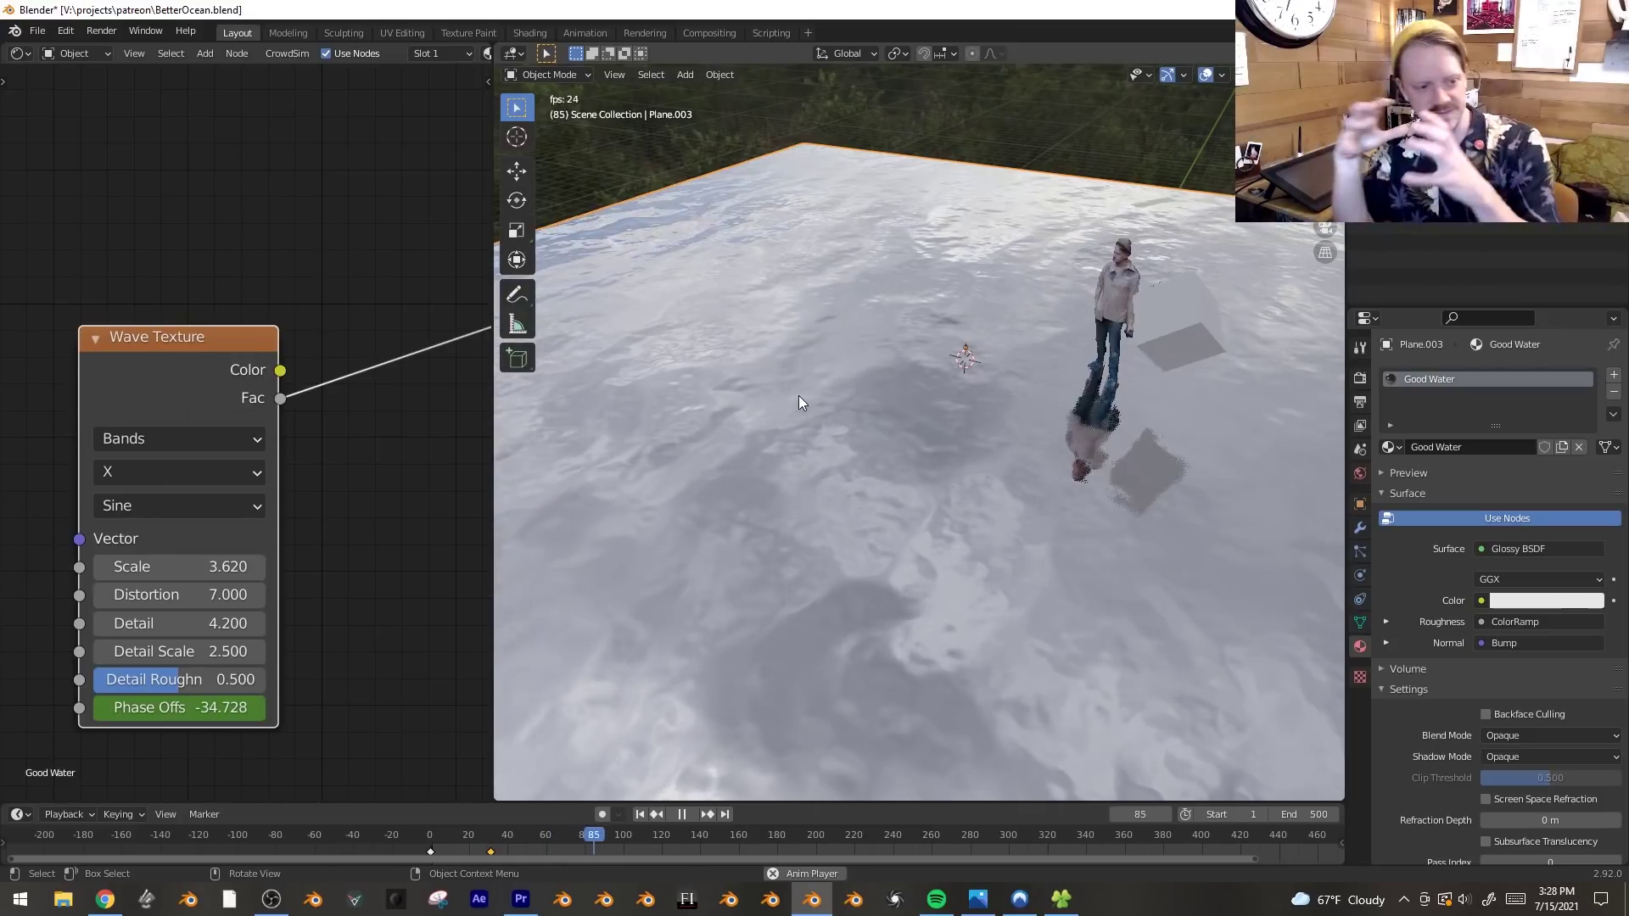
pyautogui.hotkey('ctrl', 'z')
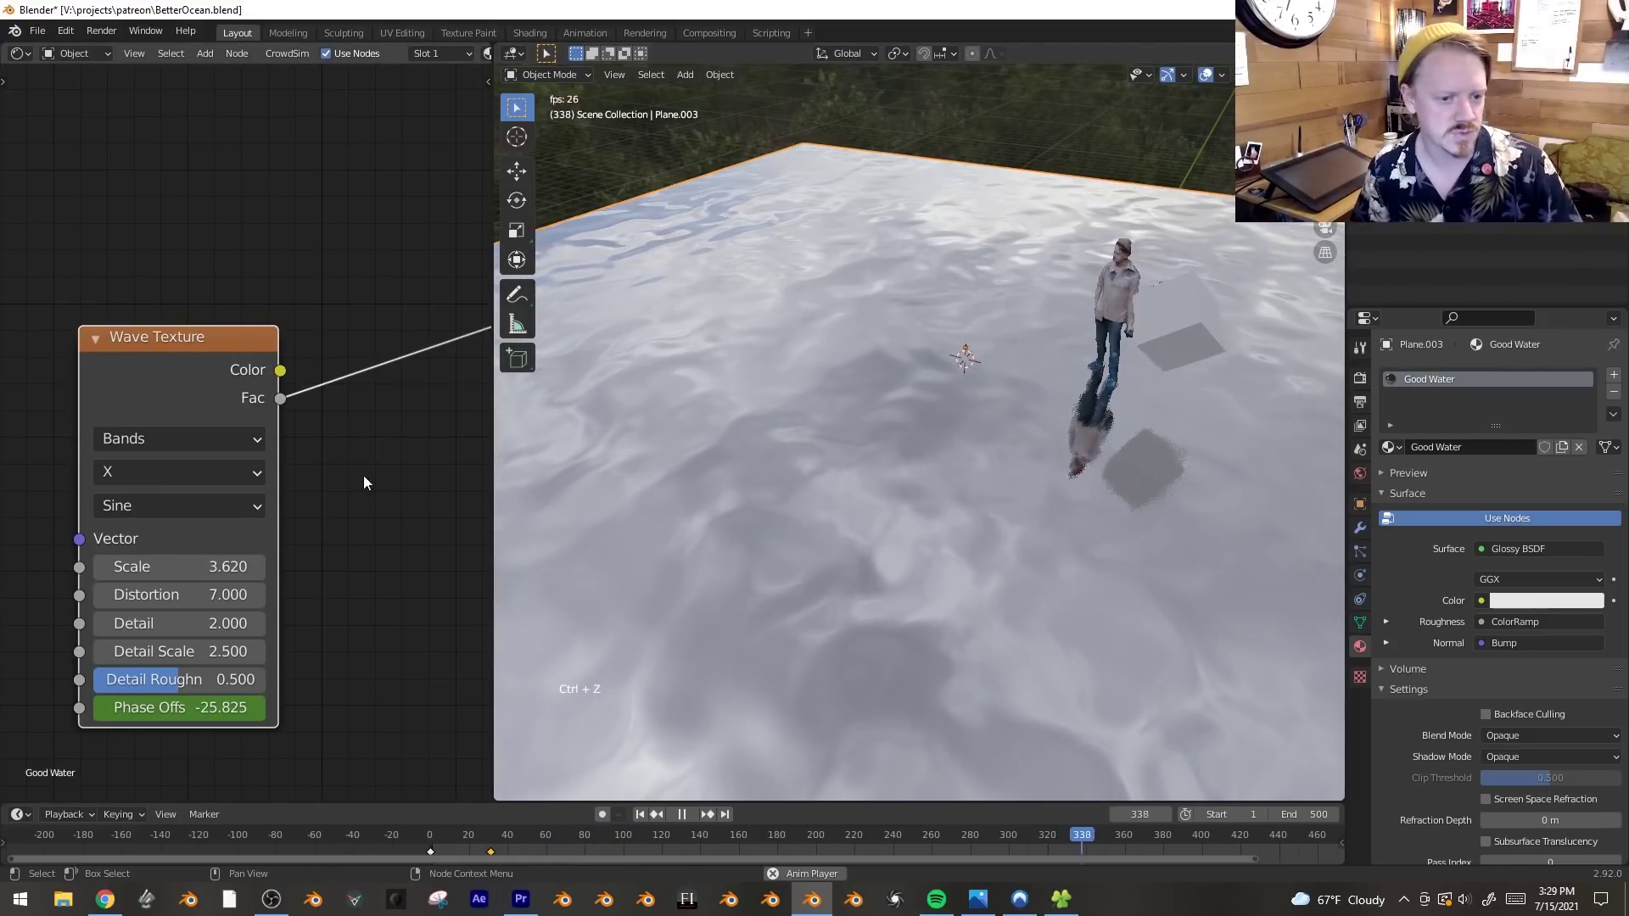
# - Stop the playback and reposition the Musgrave Texture node relative to the Wave Texture
pyautogui.moveTo(895, 466); pyautogui.dragTo(1051, 472, button='middle')
pyautogui.press('space')
pyautogui.scroll(-8, 378, 491)
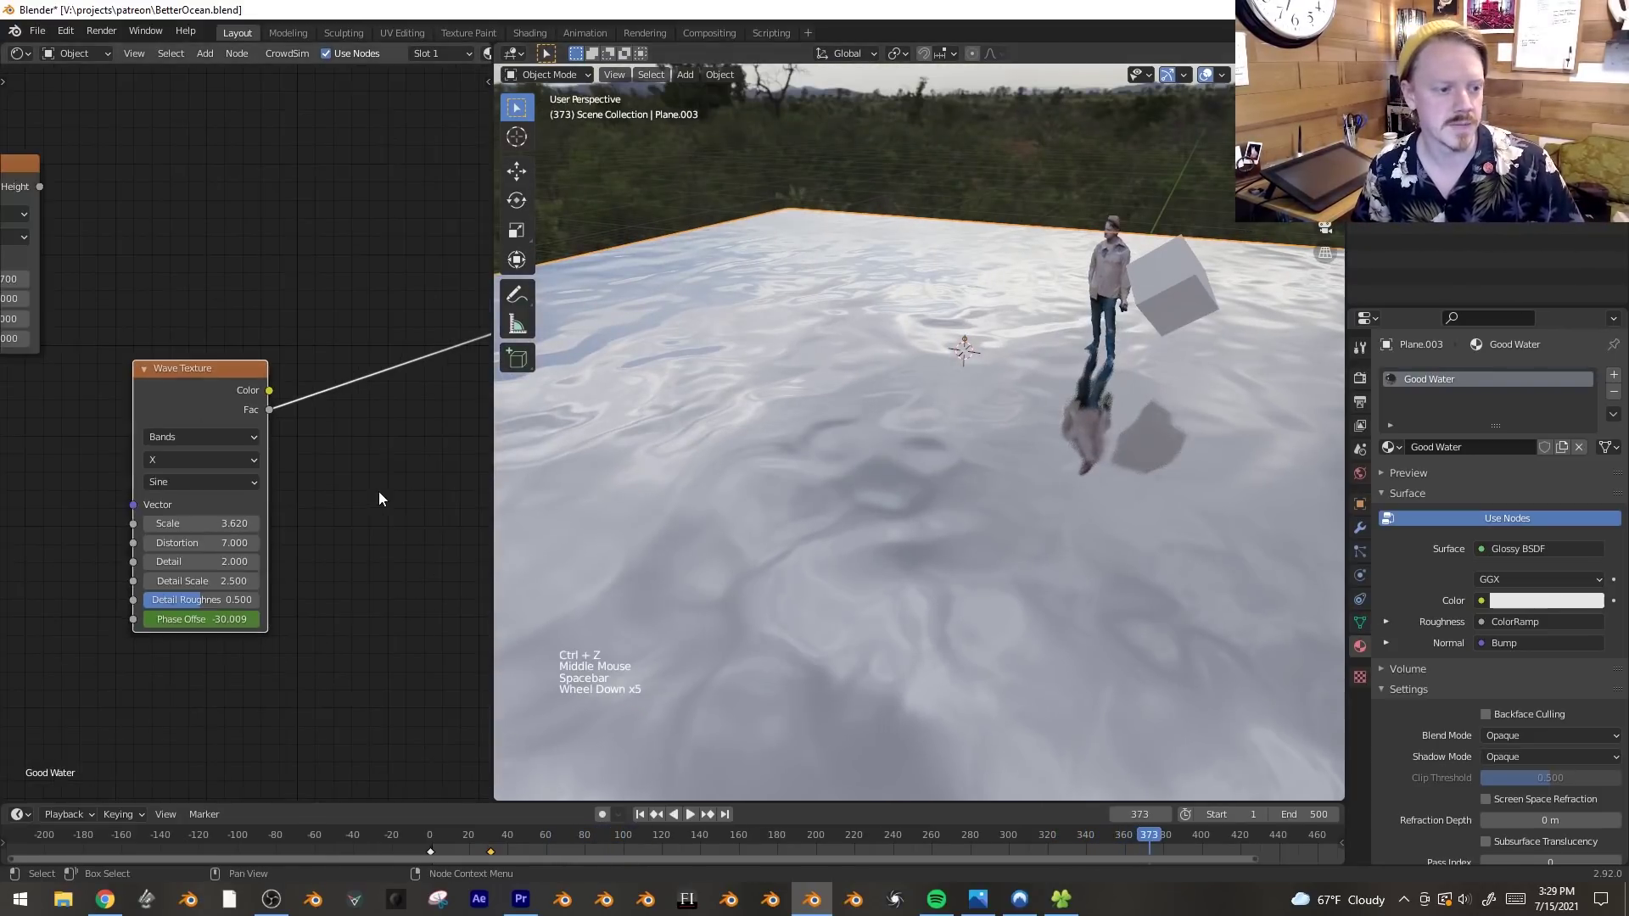
pyautogui.moveTo(388, 459); pyautogui.dragTo(395, 515, button='middle')
pyautogui.moveTo(162, 268); pyautogui.dragTo(195, 237)
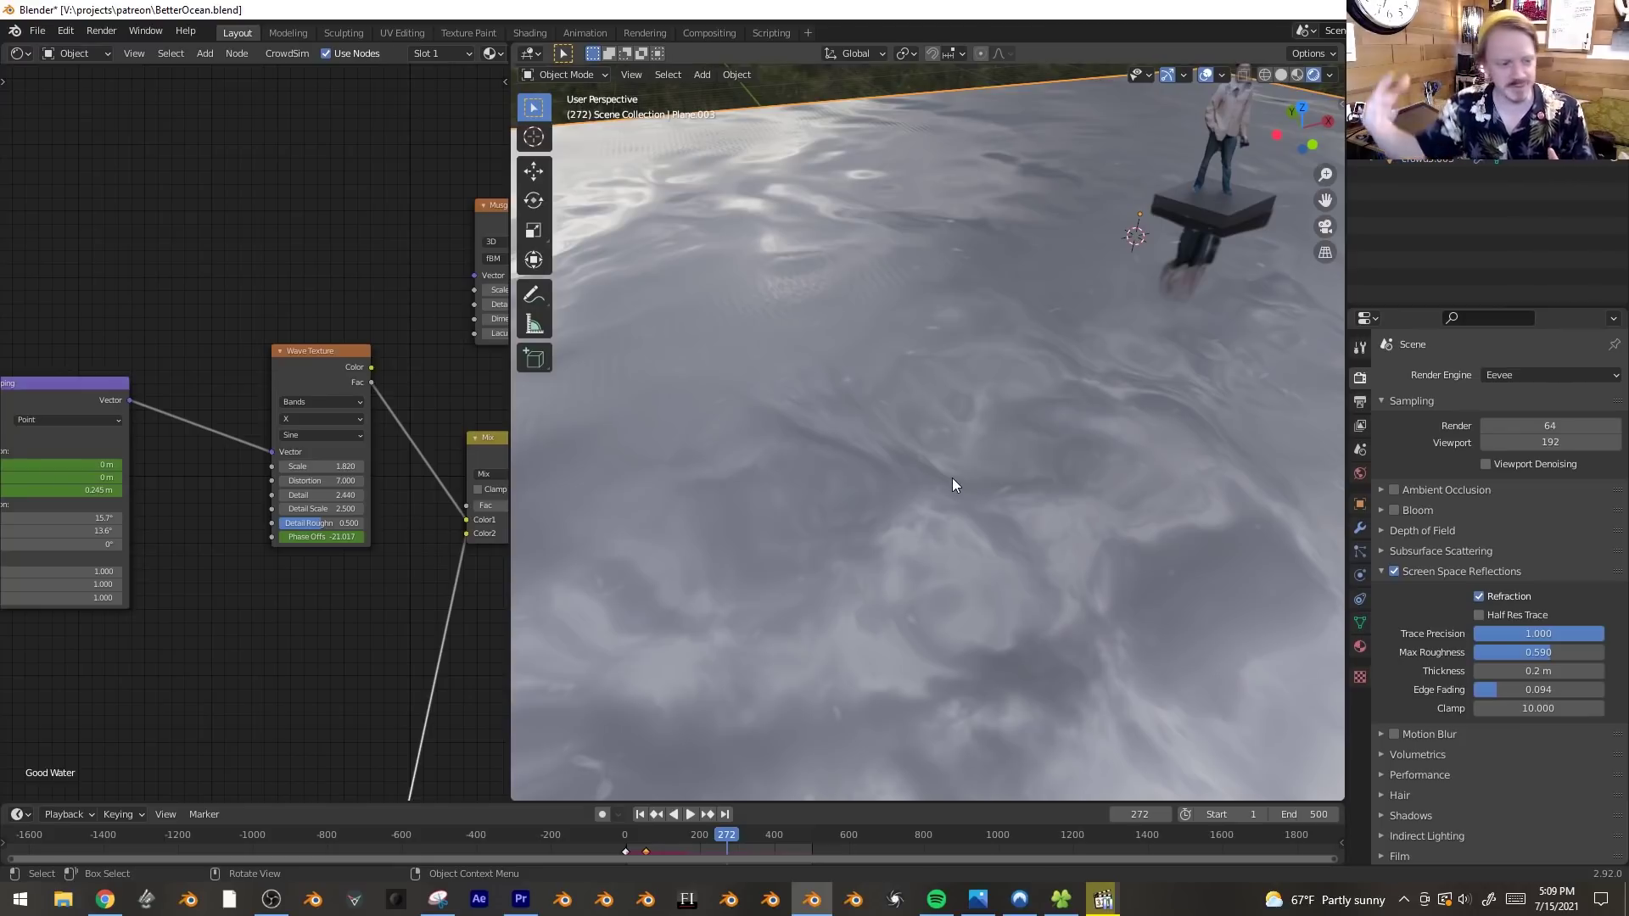
# - Raise the Wave Texture's Detail to 6.340 while checking the surface with the animation playing
pyautogui.moveTo(321, 592); pyautogui.dragTo(368, 583, button='middle')
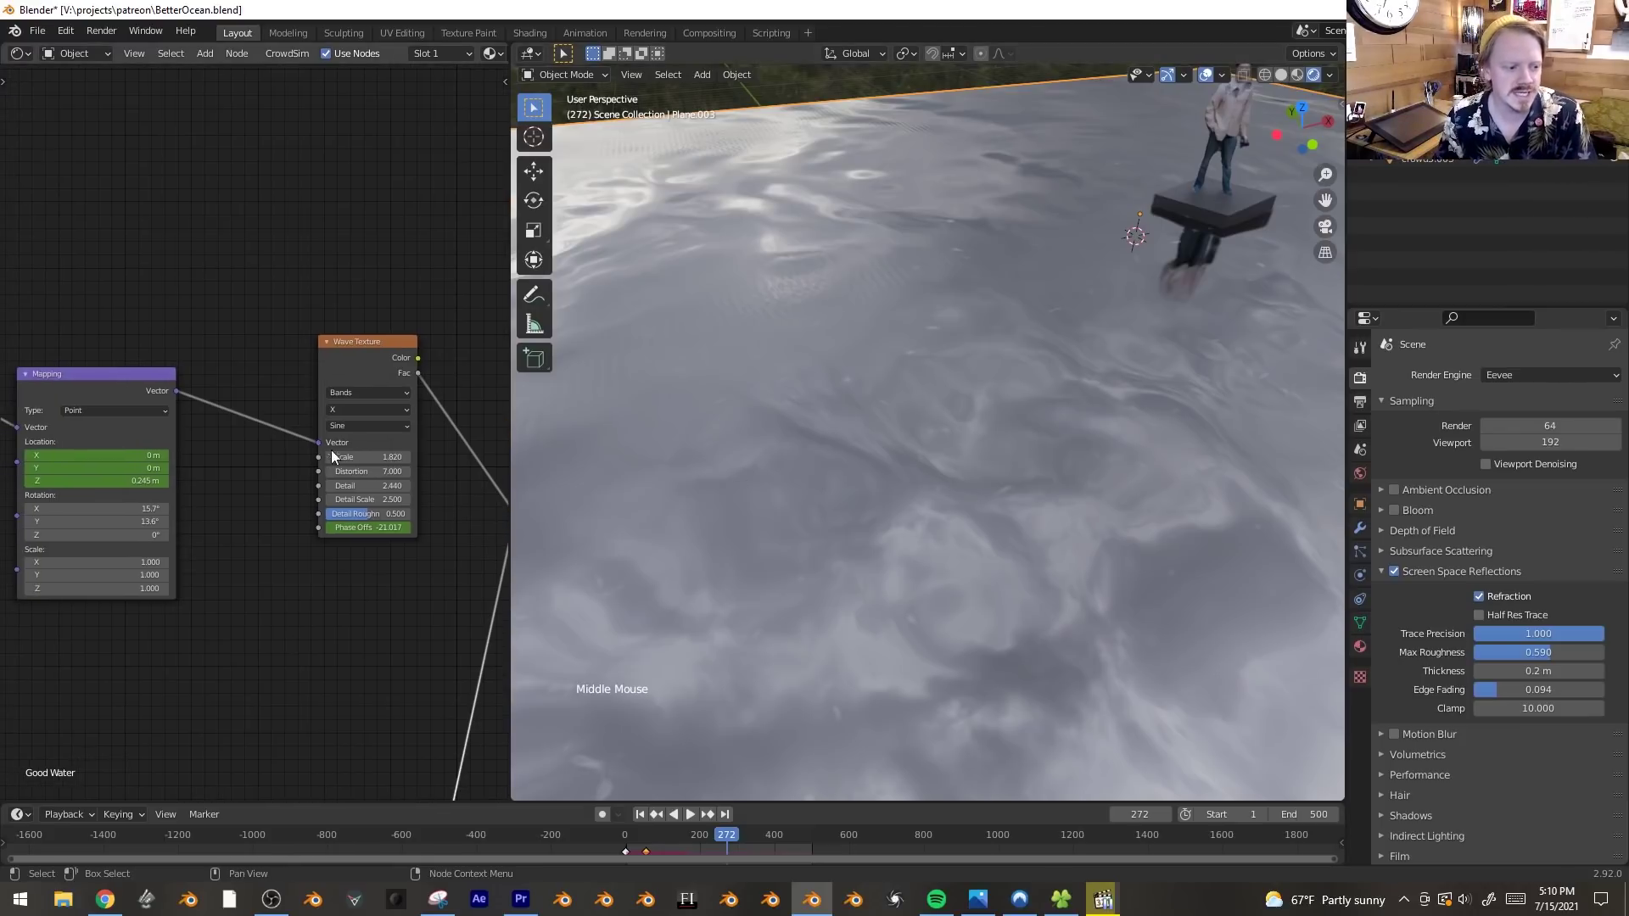
pyautogui.moveTo(305, 459); pyautogui.dragTo(352, 490, button='middle')
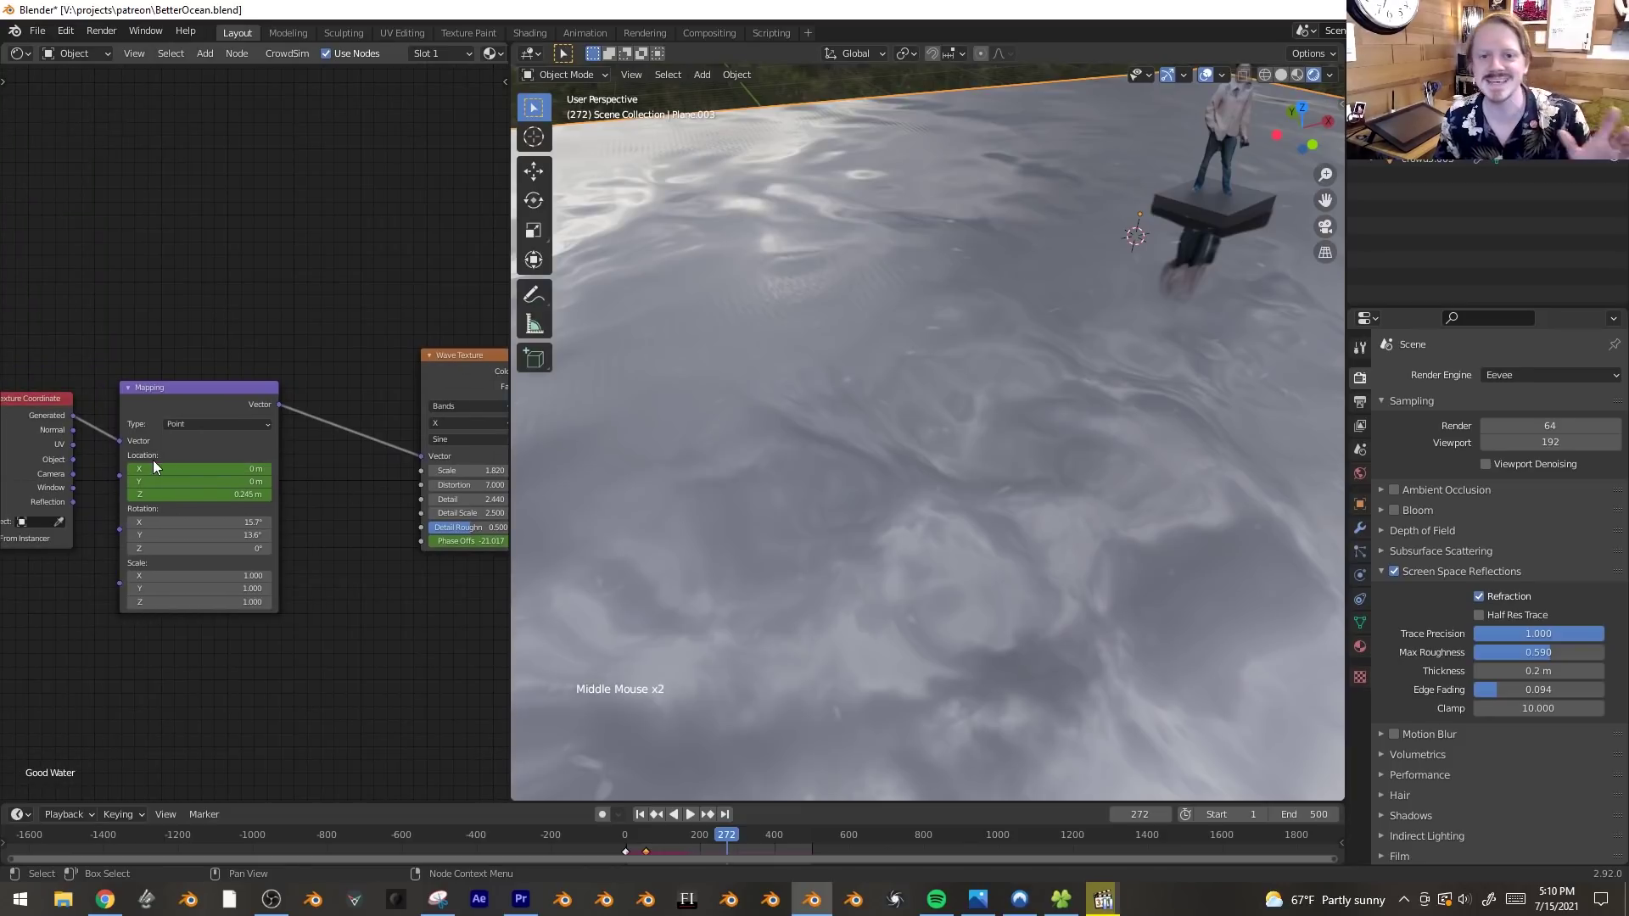
pyautogui.moveTo(343, 560); pyautogui.dragTo(181, 526, button='middle')
pyautogui.scroll(3, 238, 526)
pyautogui.moveTo(340, 506); pyautogui.dragTo(378, 505)
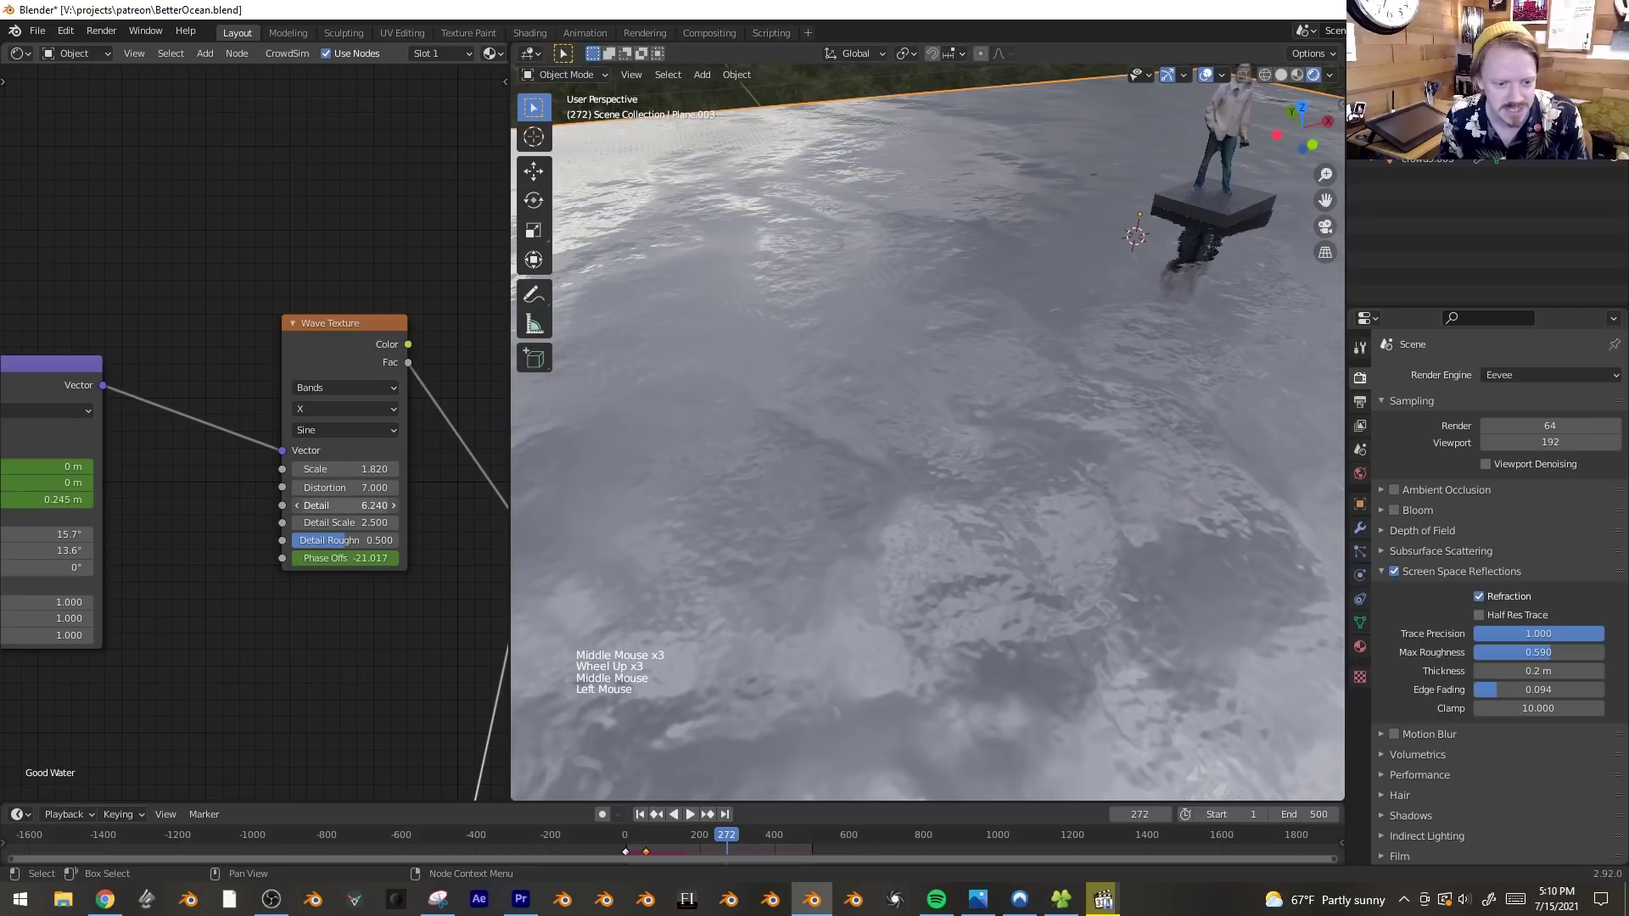
pyautogui.press('space')
pyautogui.moveTo(1127, 527)
pyautogui.mouseDown(button='middle')
pyautogui.moveTo(1082, 495)
pyautogui.moveTo(1129, 530)
pyautogui.mouseUp(button='middle')
pyautogui.scroll(-2, 1086, 496)
pyautogui.scroll(1, 1129, 532)
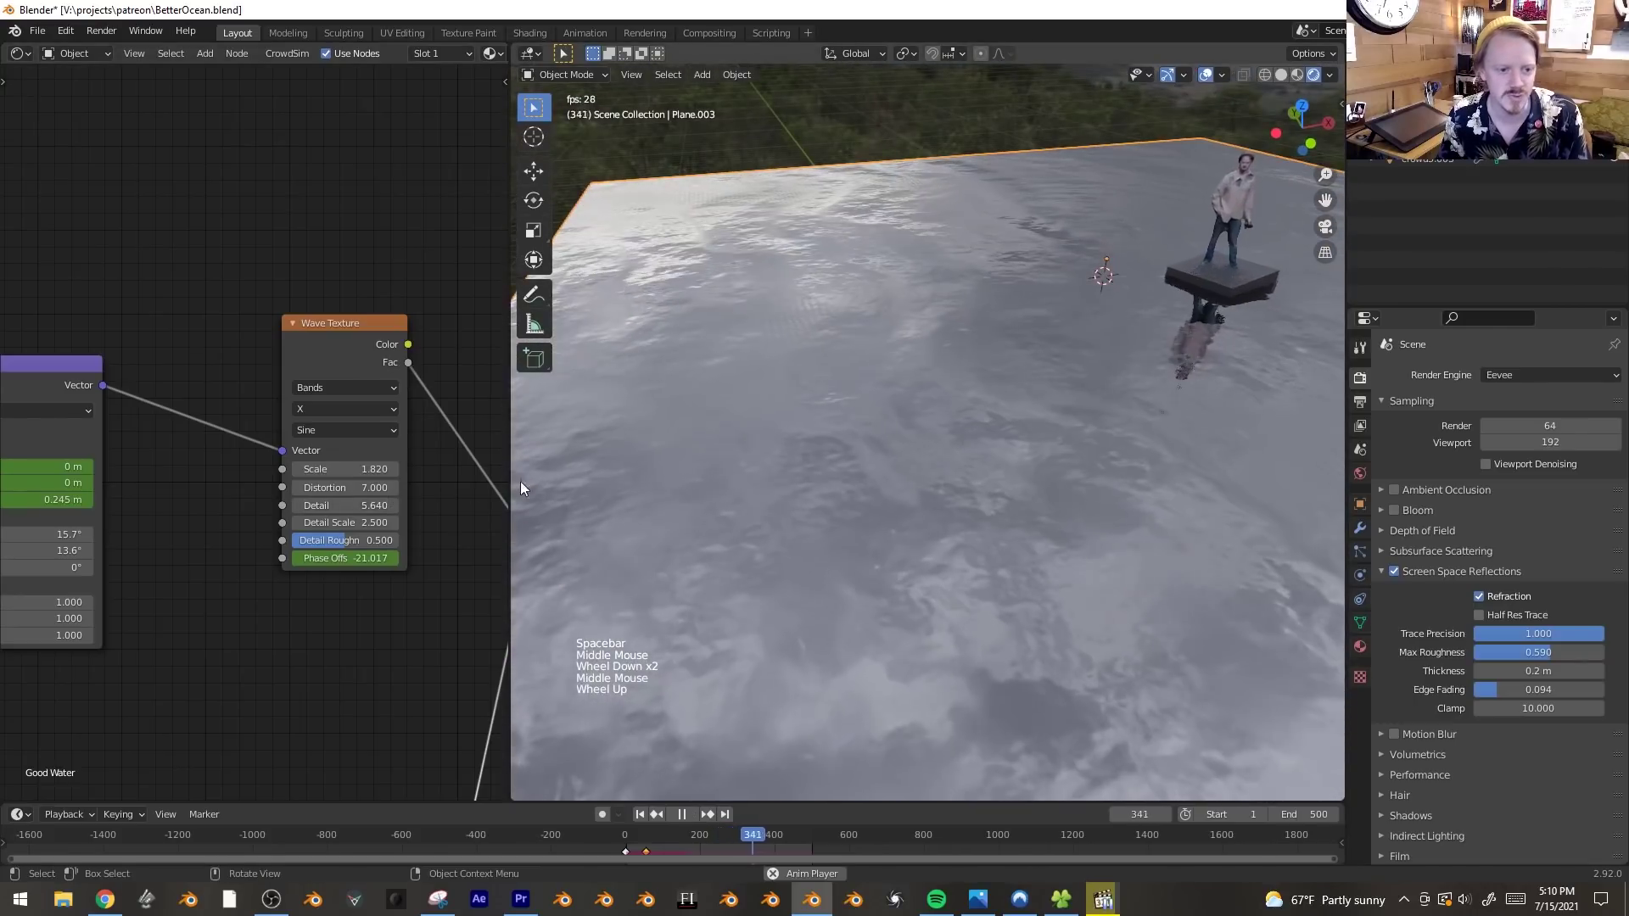
pyautogui.click(344, 506)
pyautogui.moveTo(343, 506); pyautogui.dragTo(351, 506)
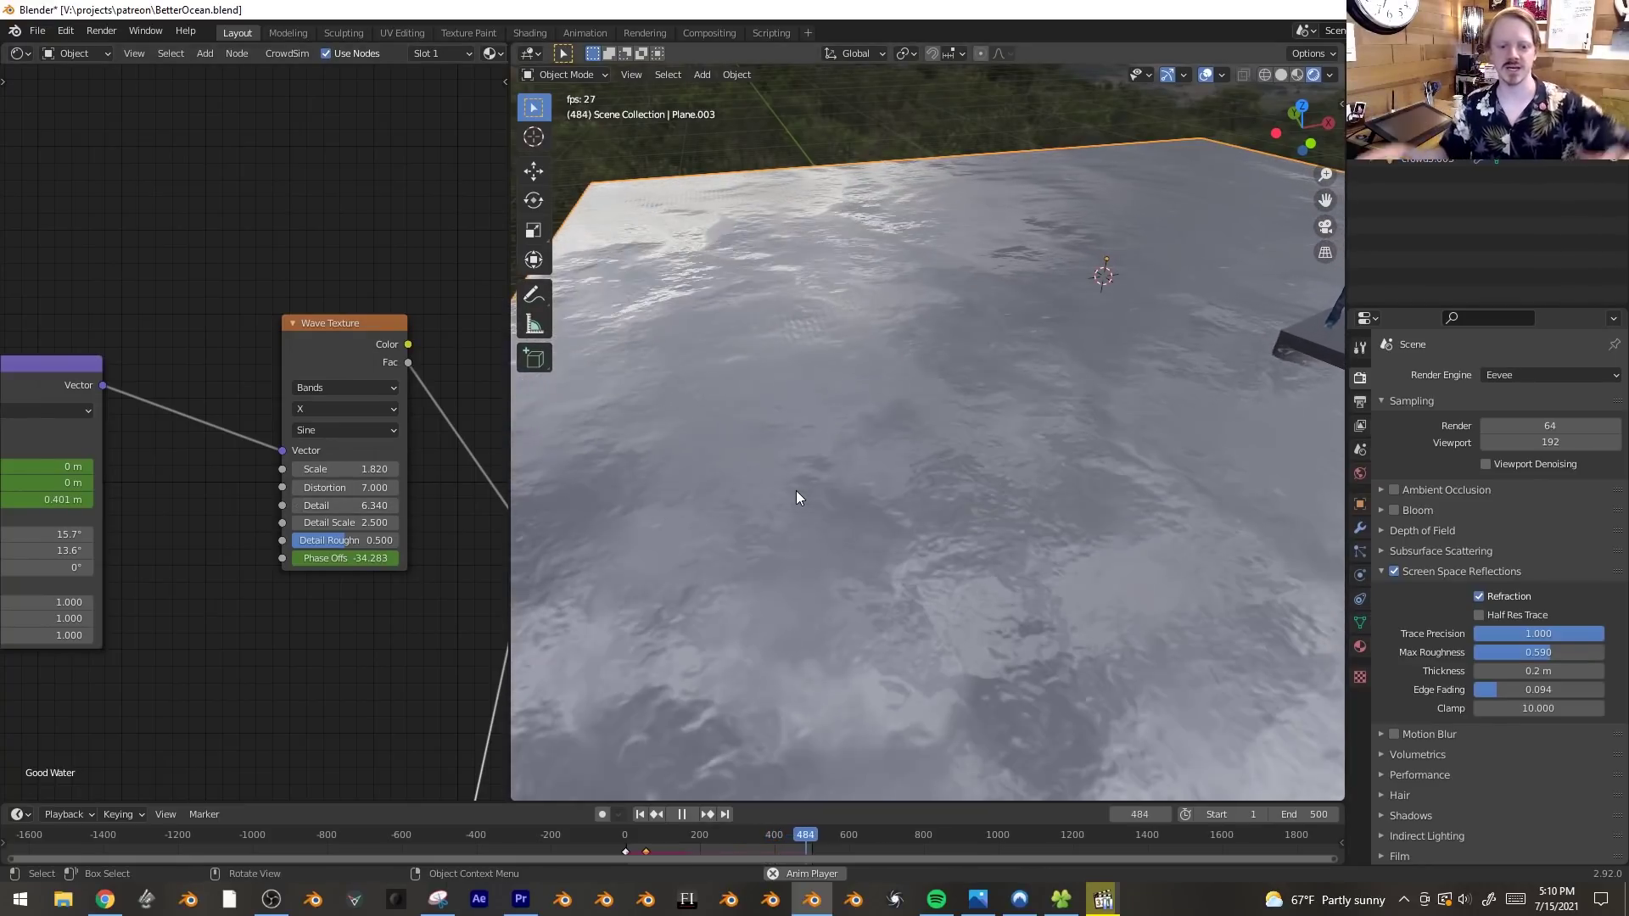
# - Set the Wave Texture's Scale to 2.720 and stop the playback
pyautogui.scroll(-3, 1098, 394)
pyautogui.scroll(3, 1132, 395)
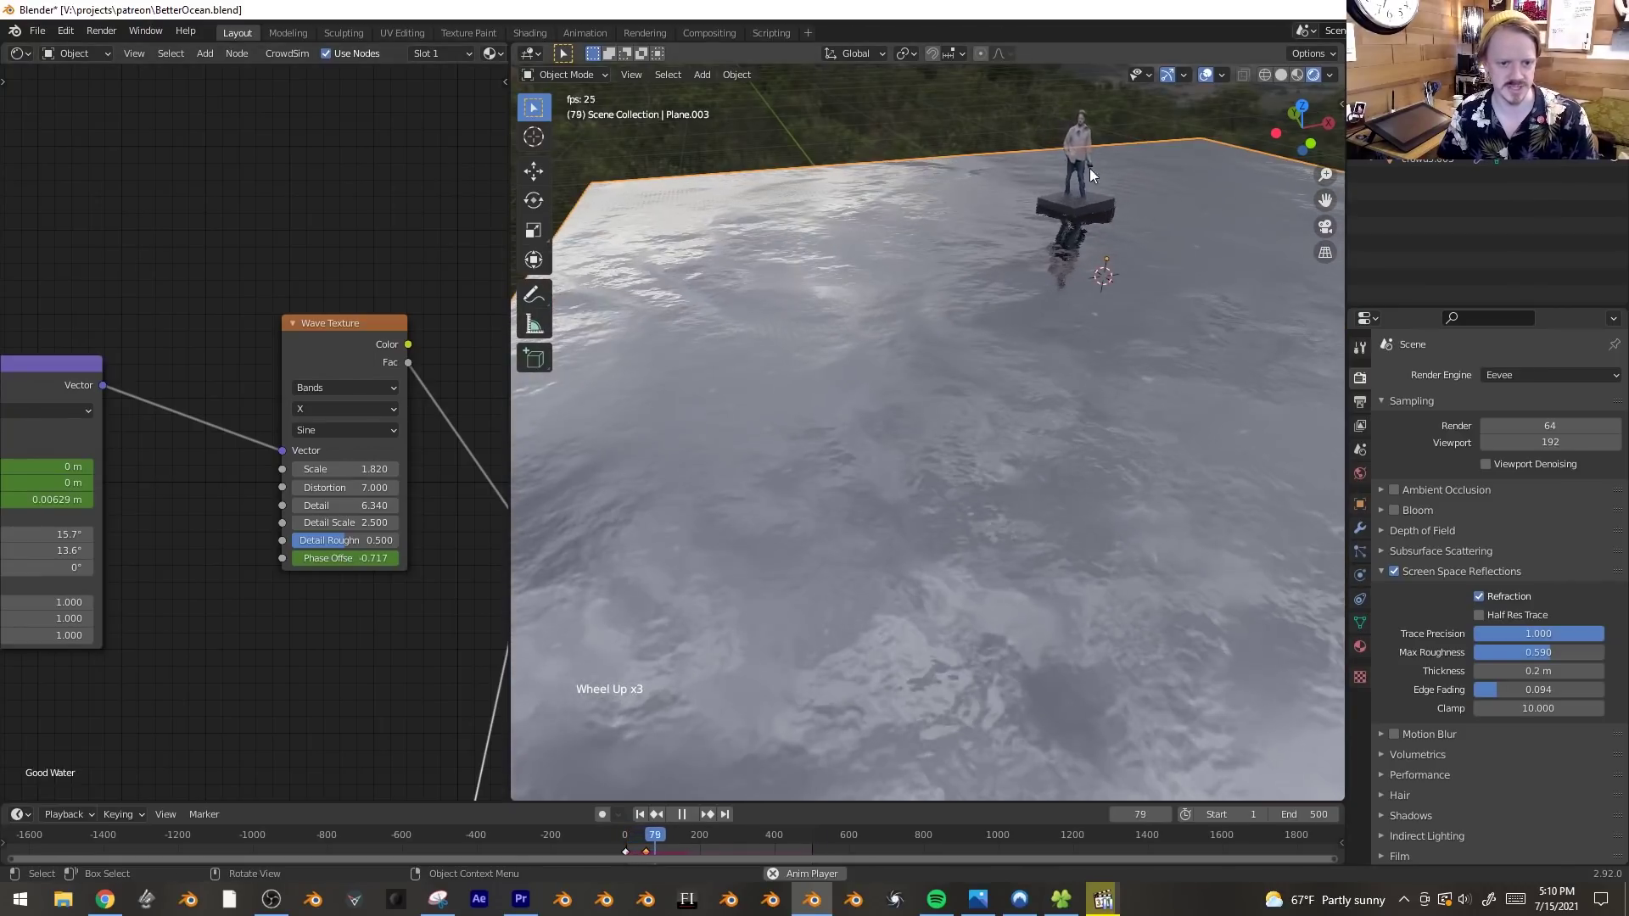
pyautogui.moveTo(349, 469); pyautogui.dragTo(399, 468)
pyautogui.press('space')
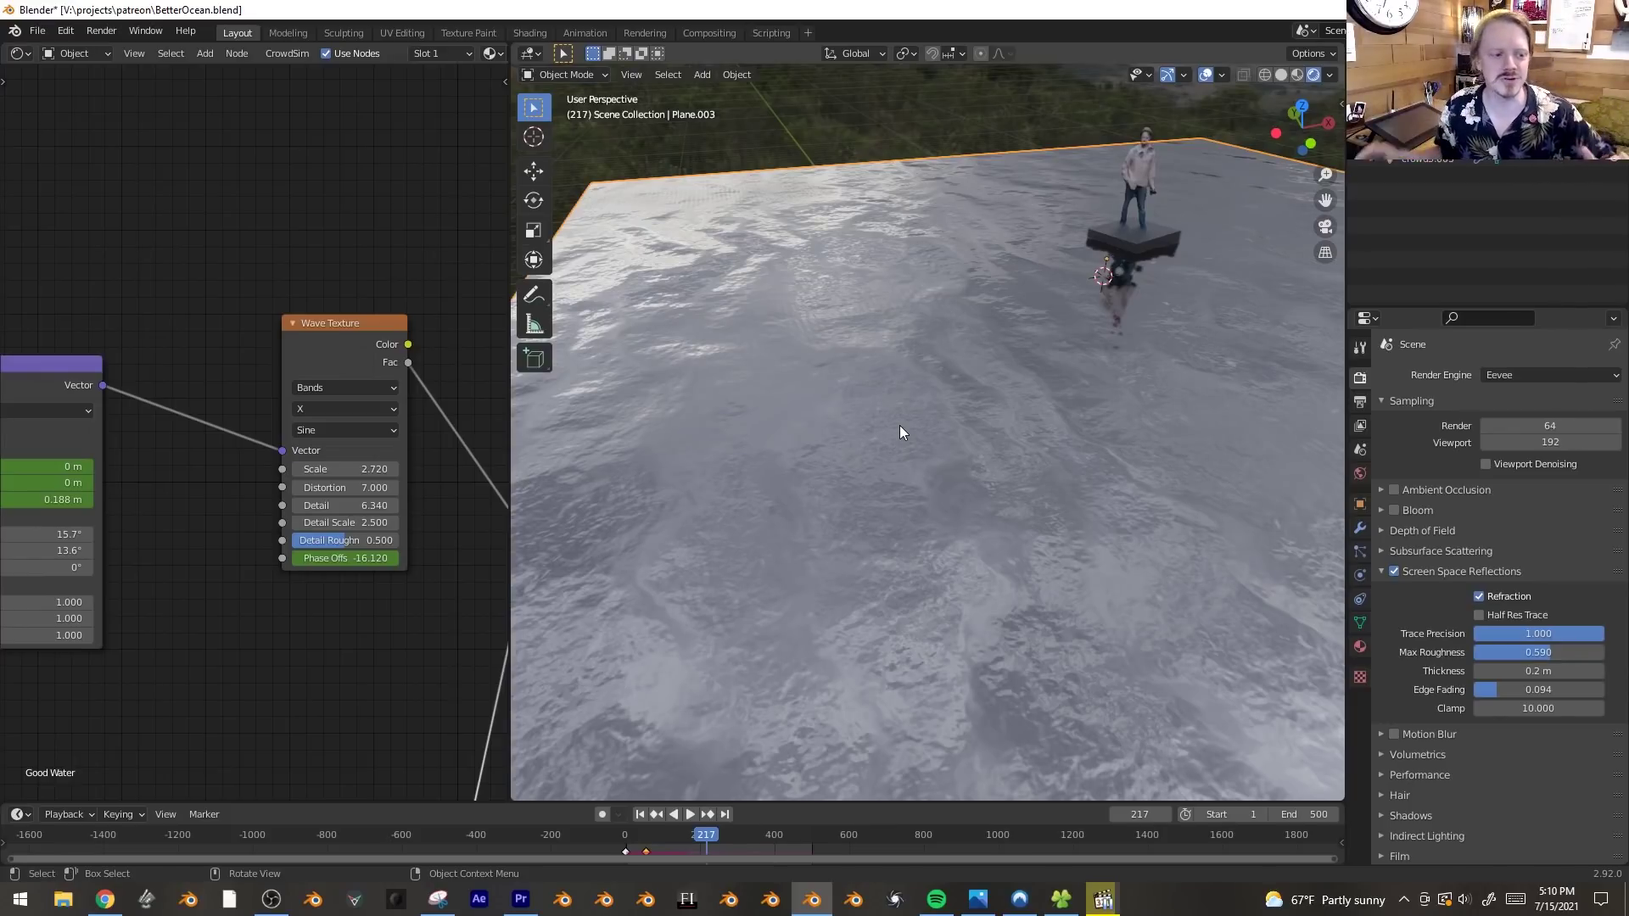
# - Select the Wave Texture node and play the animation to examine the finer waves around the floating figure
pyautogui.click(355, 337)
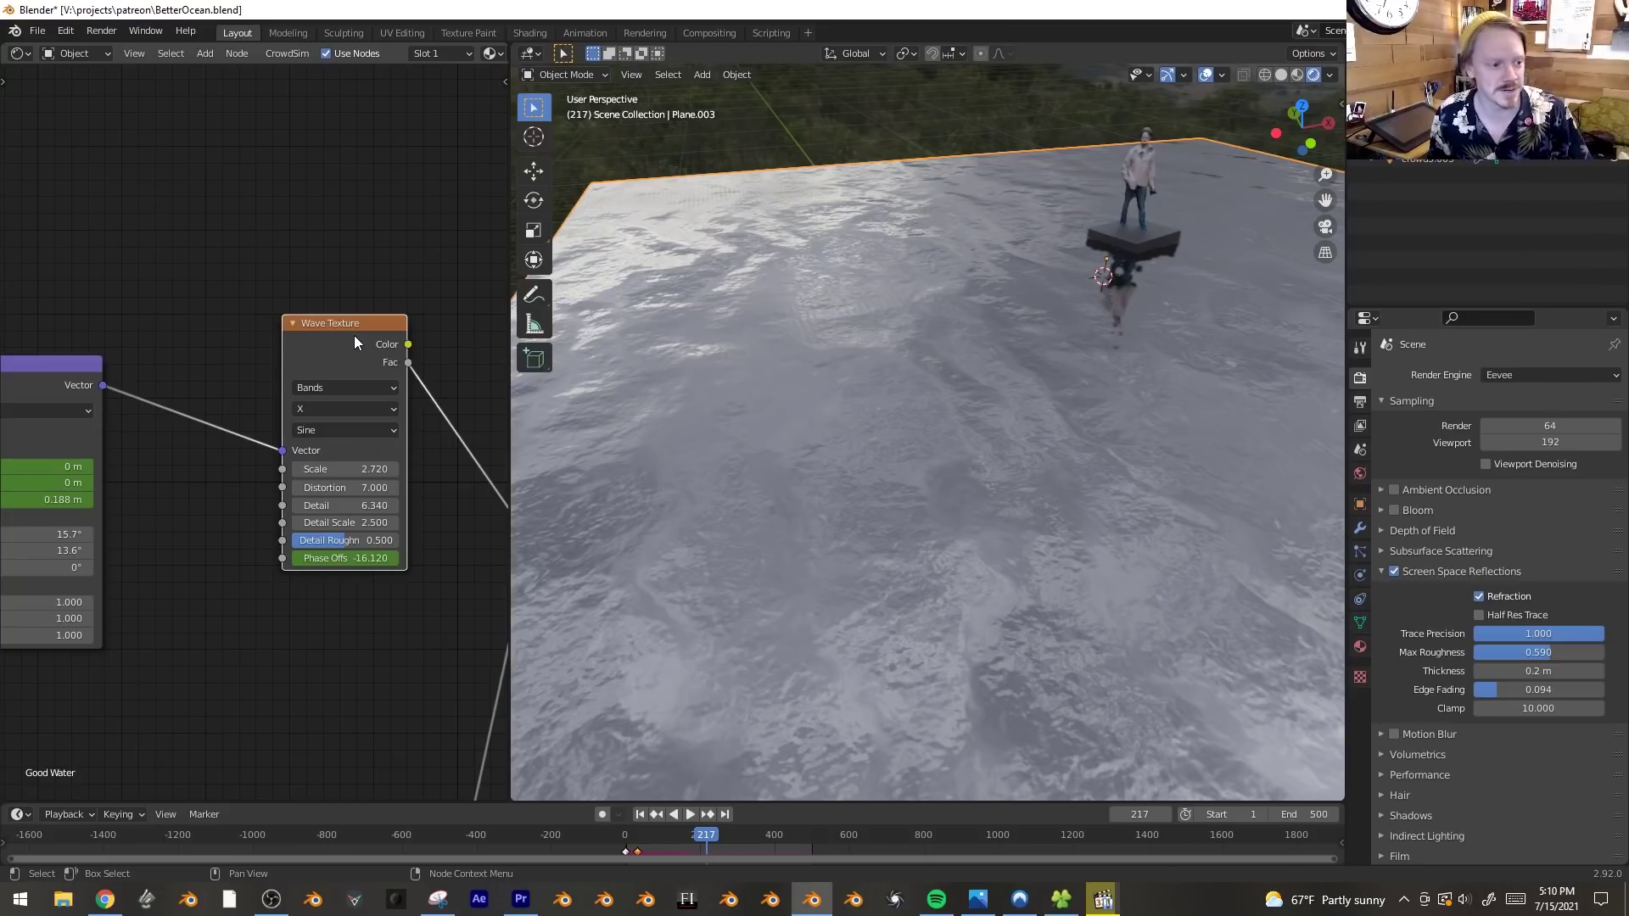
pyautogui.moveTo(1080, 329); pyautogui.dragTo(1090, 328, button='middle')
pyautogui.press('space')
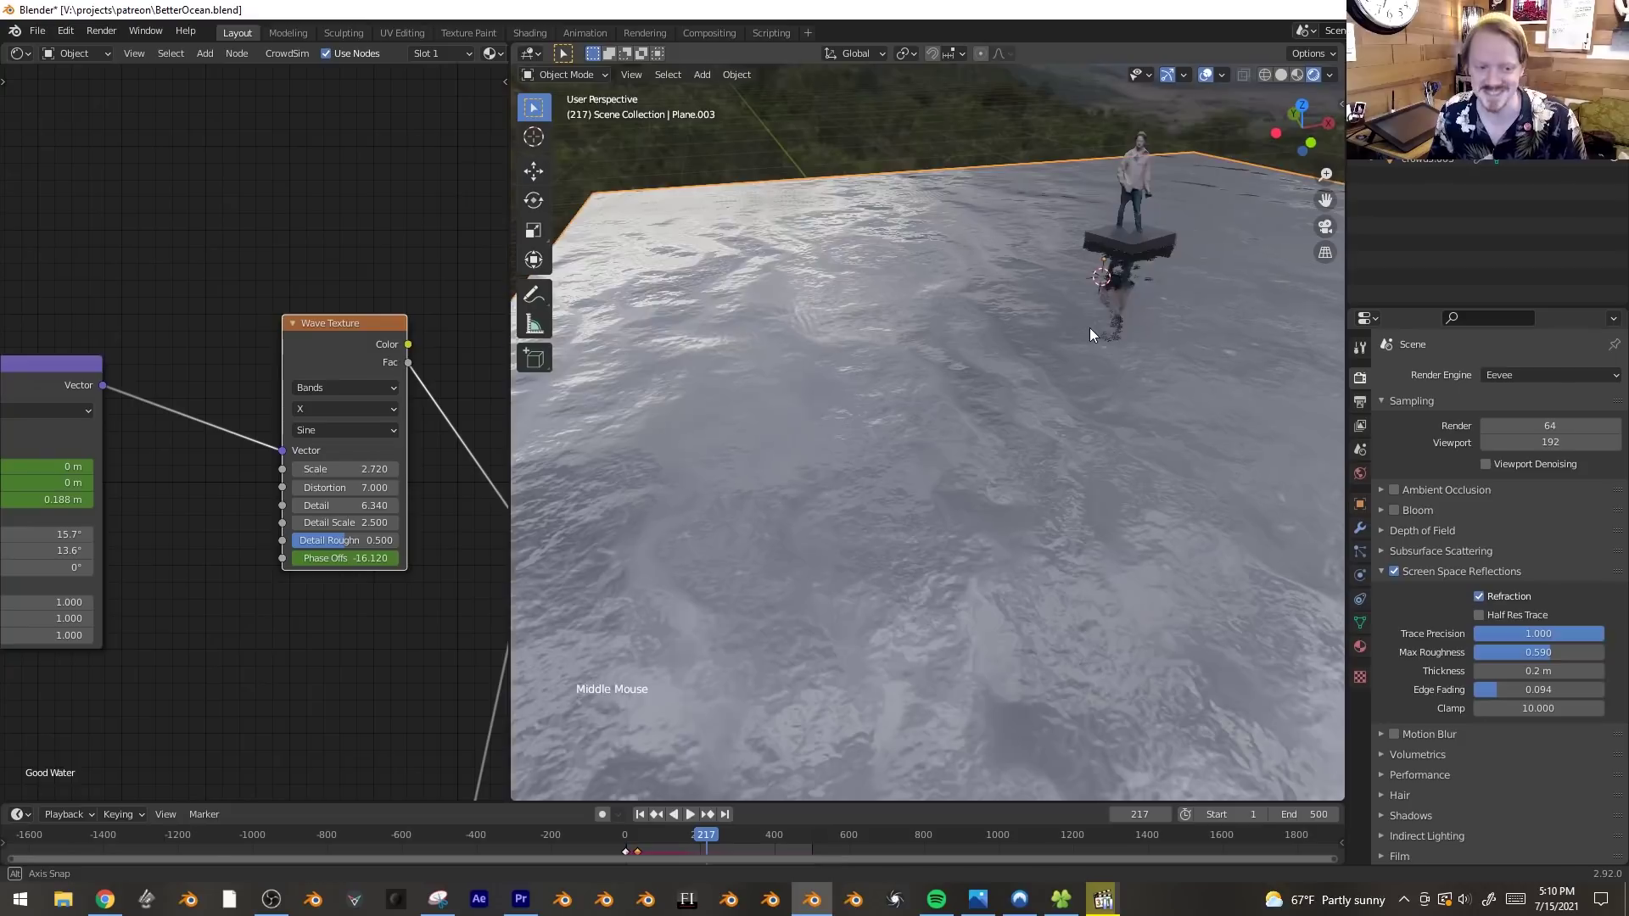
# - Stop the playback and lower the Wave Texture's Scale
pyautogui.press('space')
pyautogui.moveTo(343, 469); pyautogui.dragTo(314, 469)
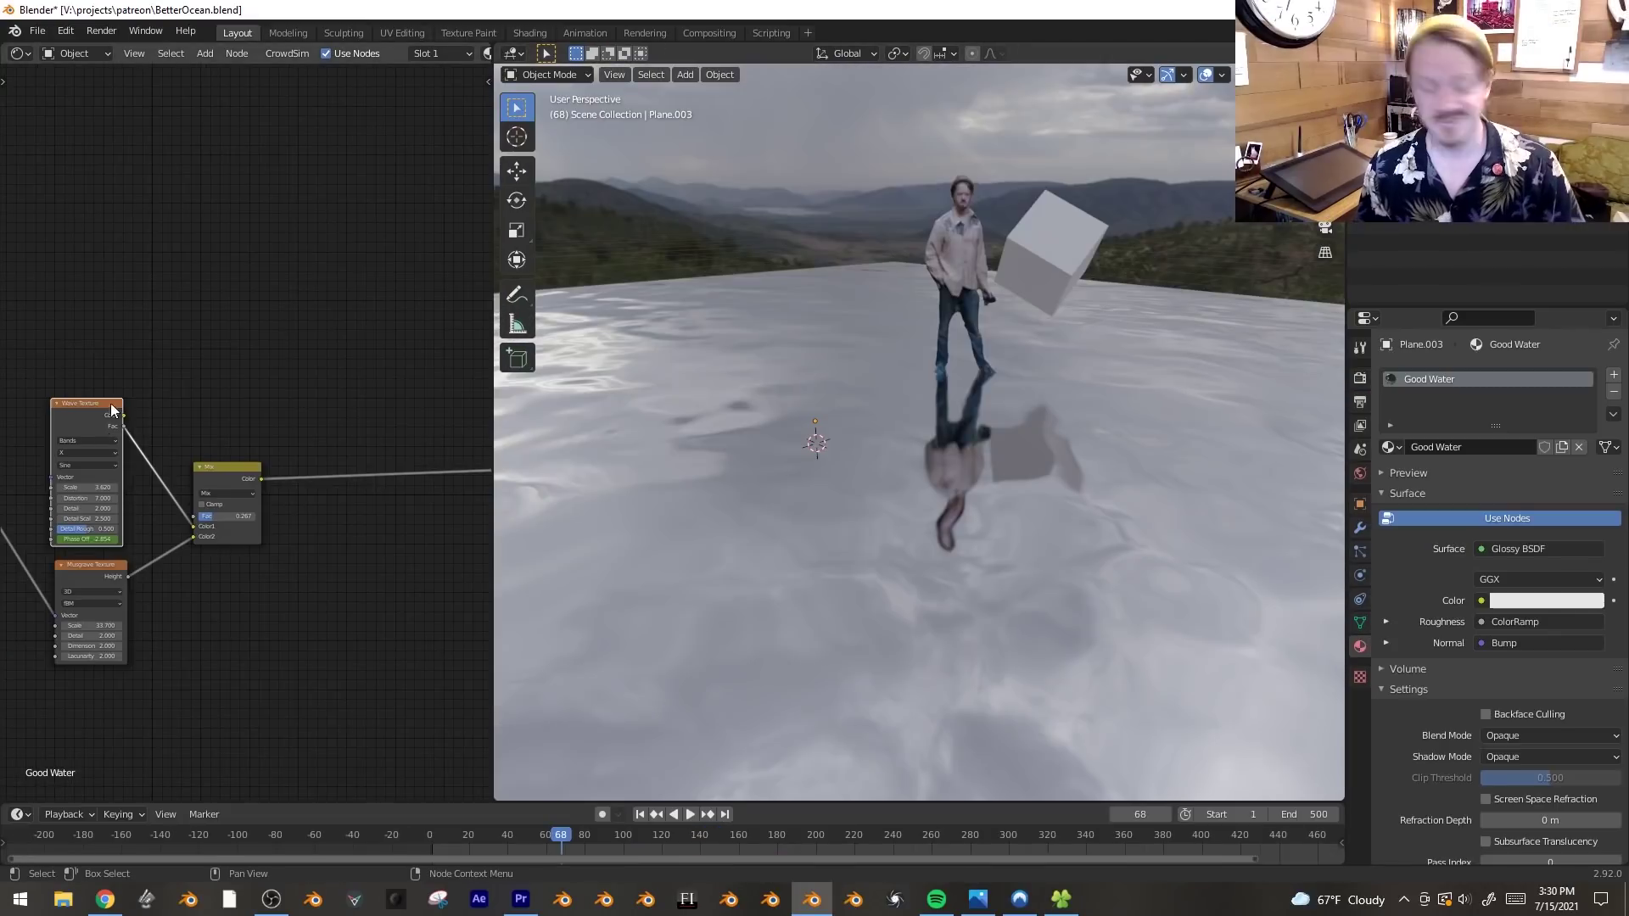
# - Duplicate the Mix node and insert the copy into the link between the original Mix and the Bump node
pyautogui.click(224, 485)
pyautogui.hotkey('shift', 'd')
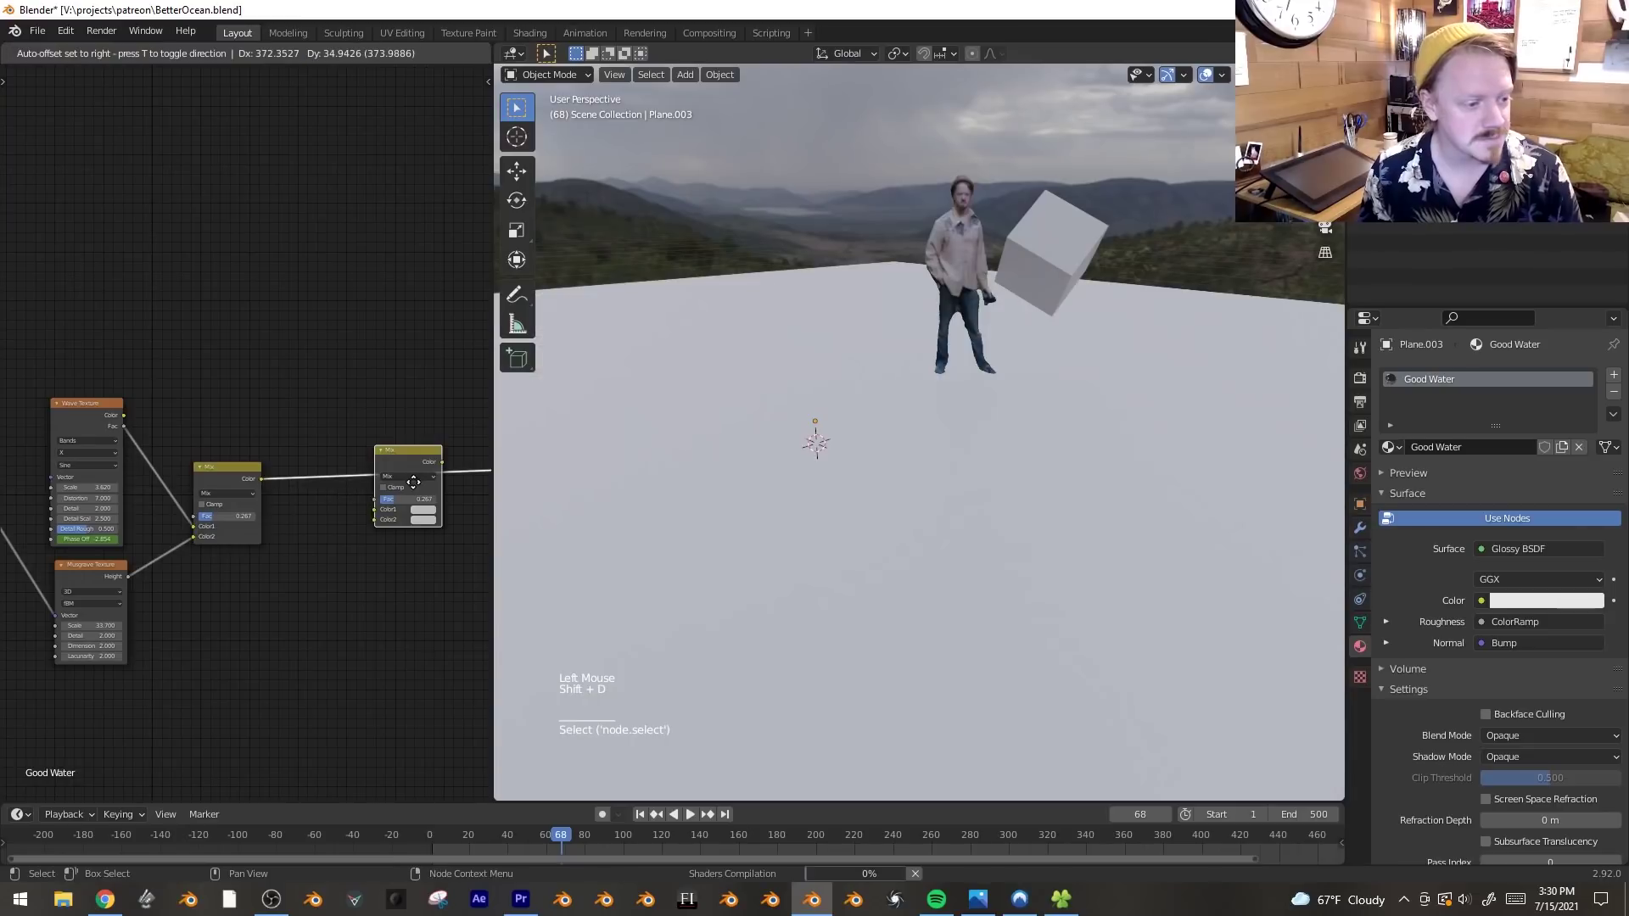
pyautogui.click(89, 405)
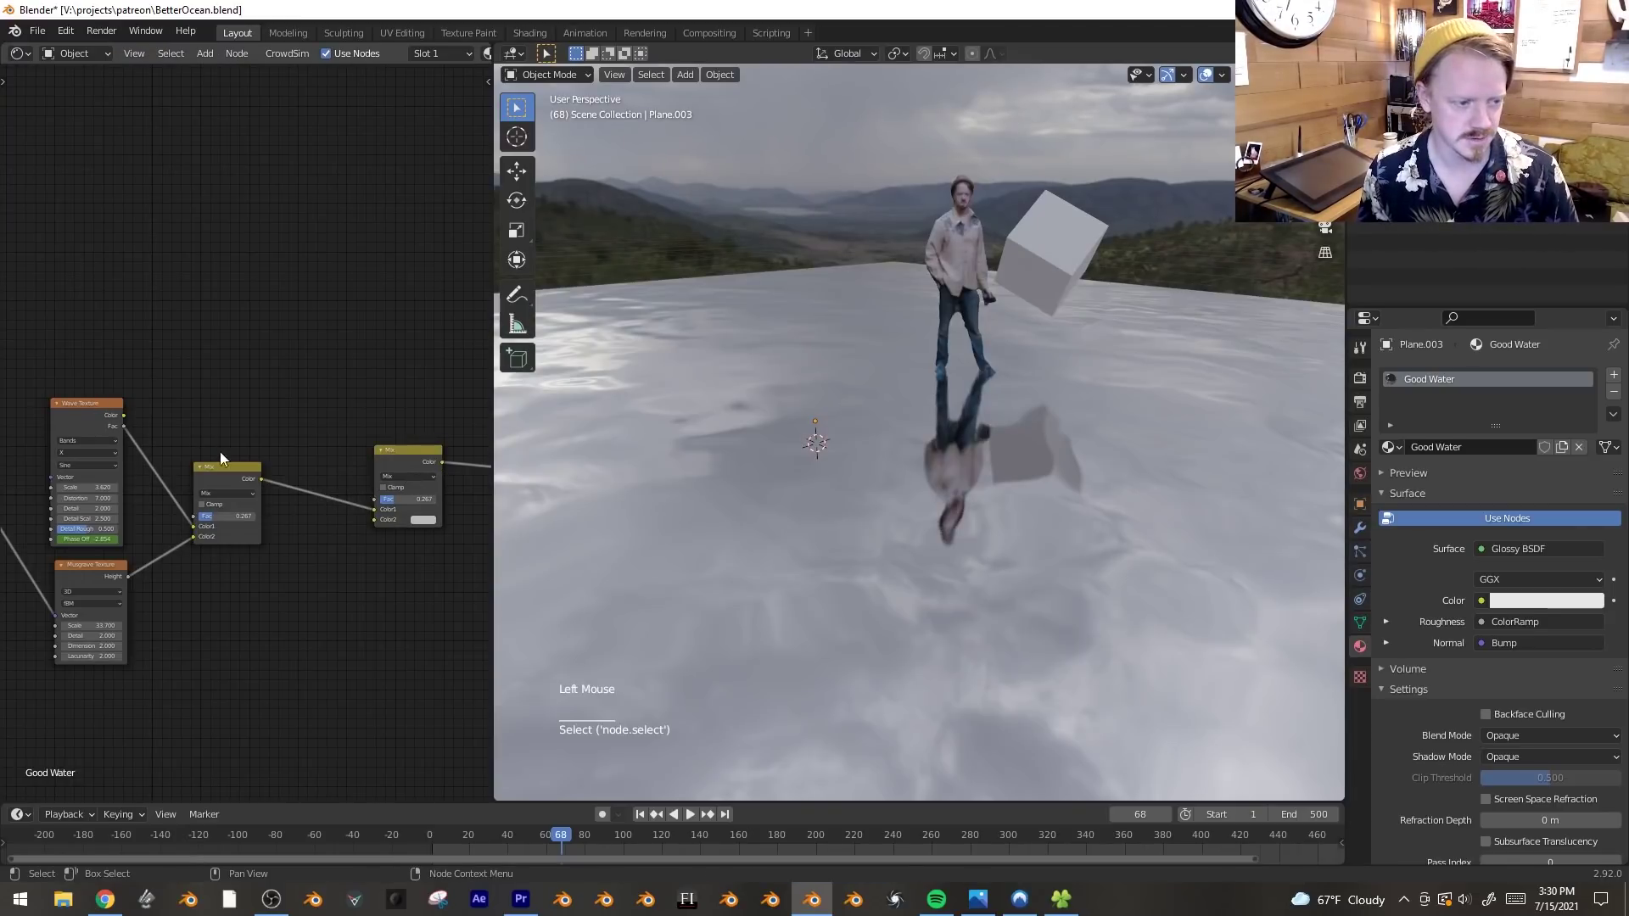
# - Duplicate the Wave Texture, place the copy below the second Mix node and connect its Fac output to that node's Color2
pyautogui.click(94, 404)
pyautogui.hotkey('shift', 'd')
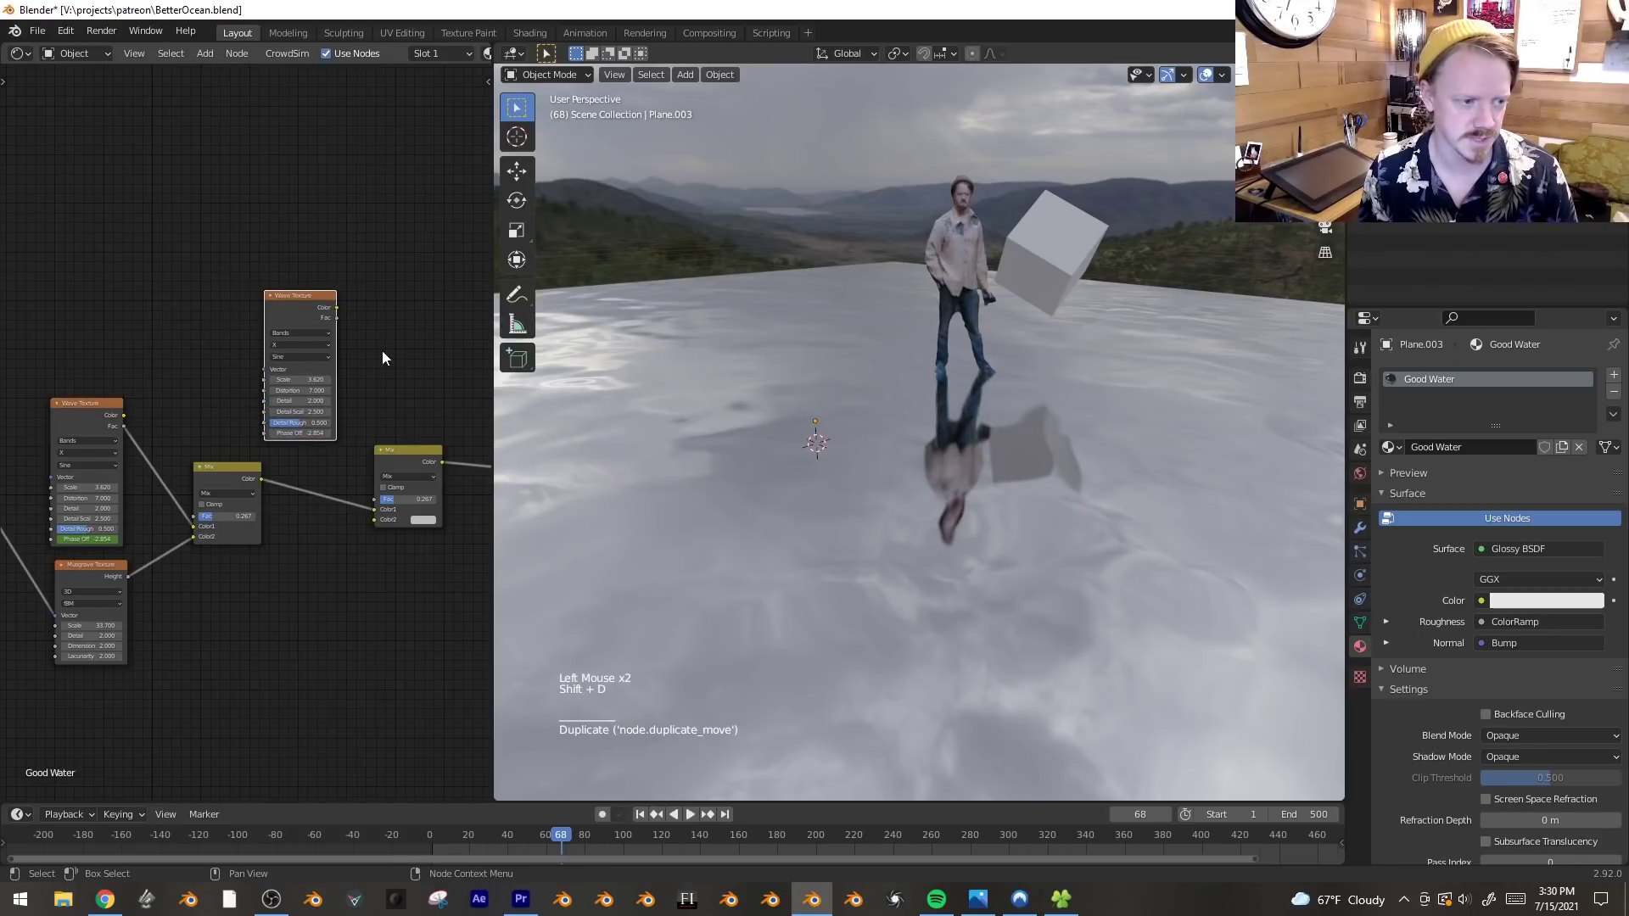
pyautogui.moveTo(374, 345); pyautogui.dragTo(292, 358, button='middle')
pyautogui.scroll(3, 256, 289)
pyautogui.moveTo(251, 301); pyautogui.dragTo(279, 388)
pyautogui.moveTo(226, 268); pyautogui.dragTo(303, 552)
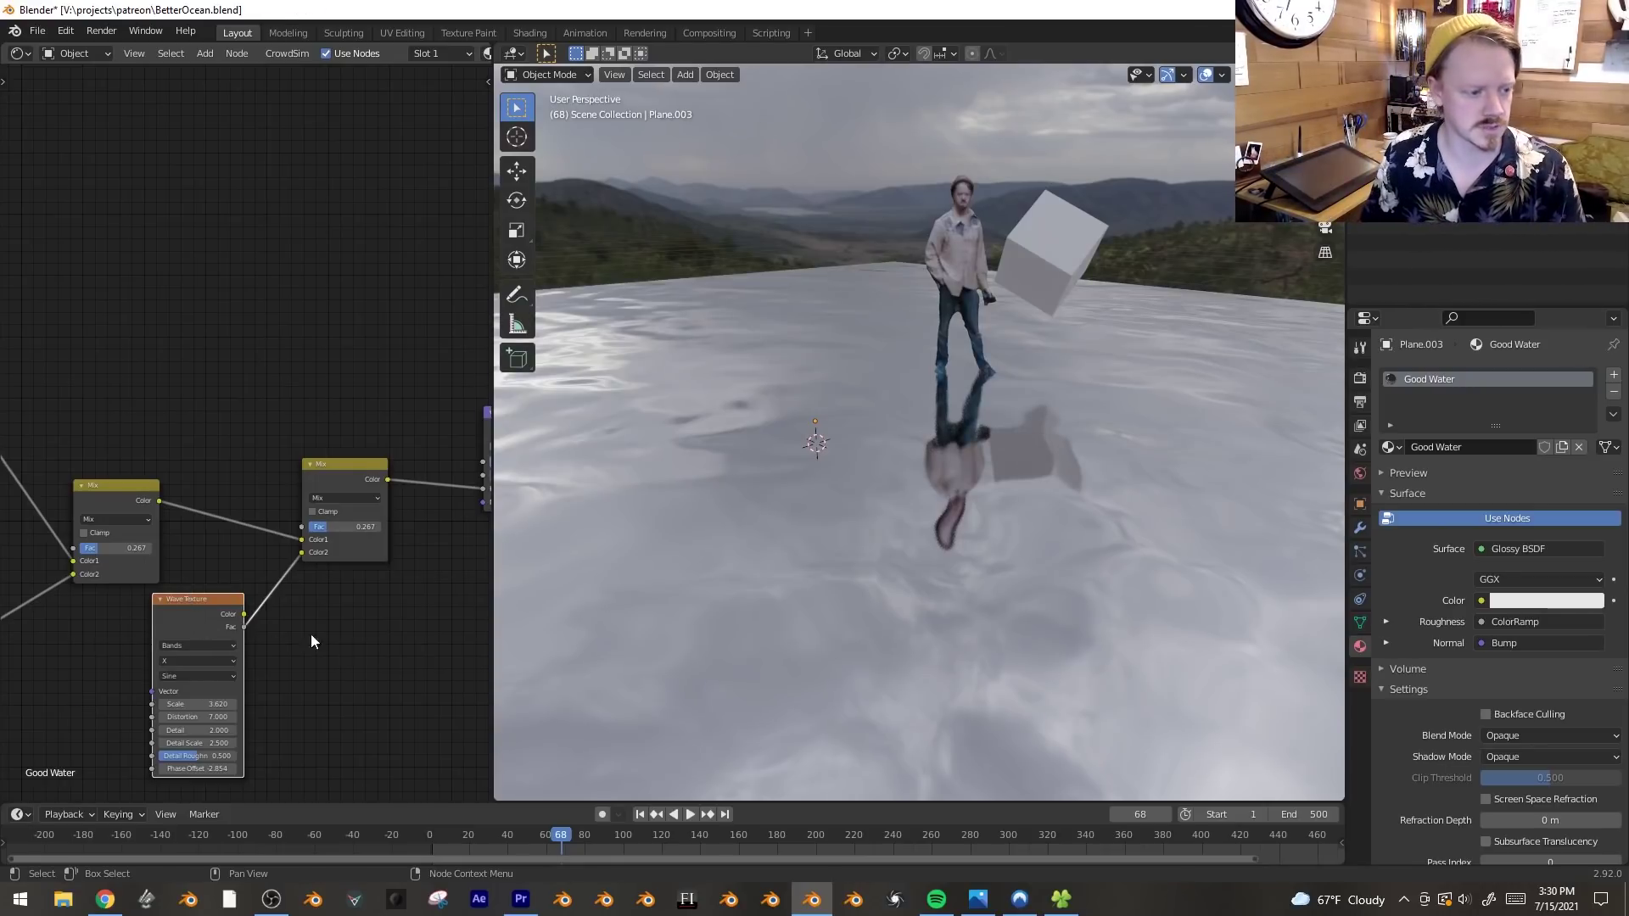
# - Set the second Mix node's Fac to 1.000
pyautogui.moveTo(343, 651); pyautogui.dragTo(338, 566, button='middle')
pyautogui.scroll(2, 338, 411)
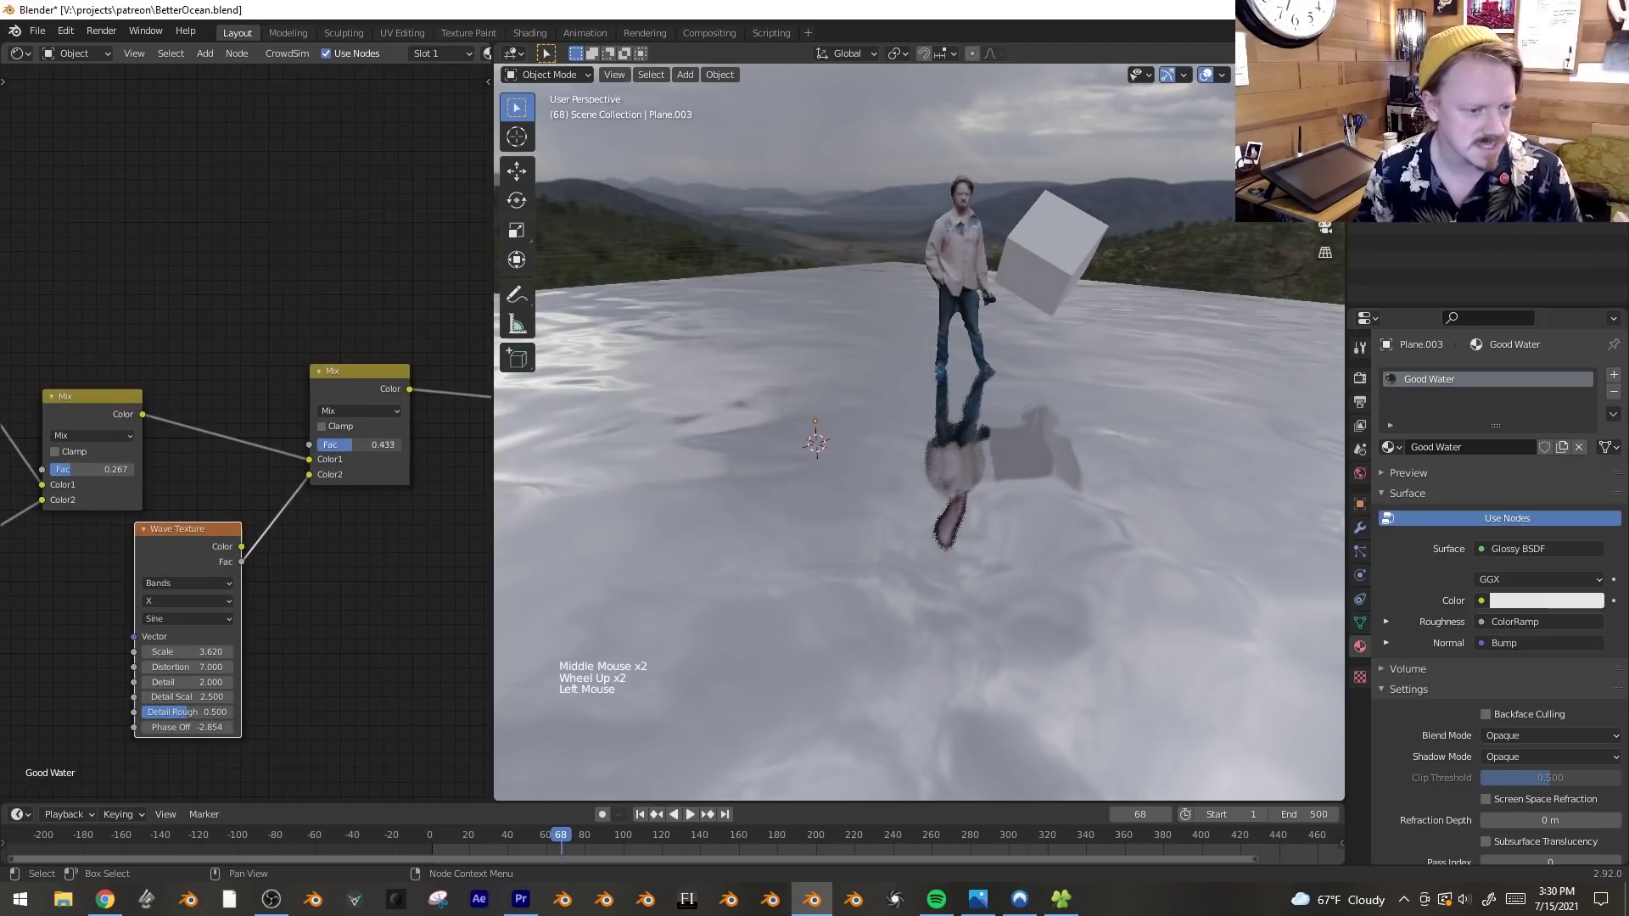
pyautogui.moveTo(355, 445); pyautogui.dragTo(648, 439)
# - Set the duplicated Wave Texture's Scale to 57.120, Distortion to 2.100 and Detail to 0.000 for fine ripples
pyautogui.moveTo(208, 654); pyautogui.dragTo(177, 671)
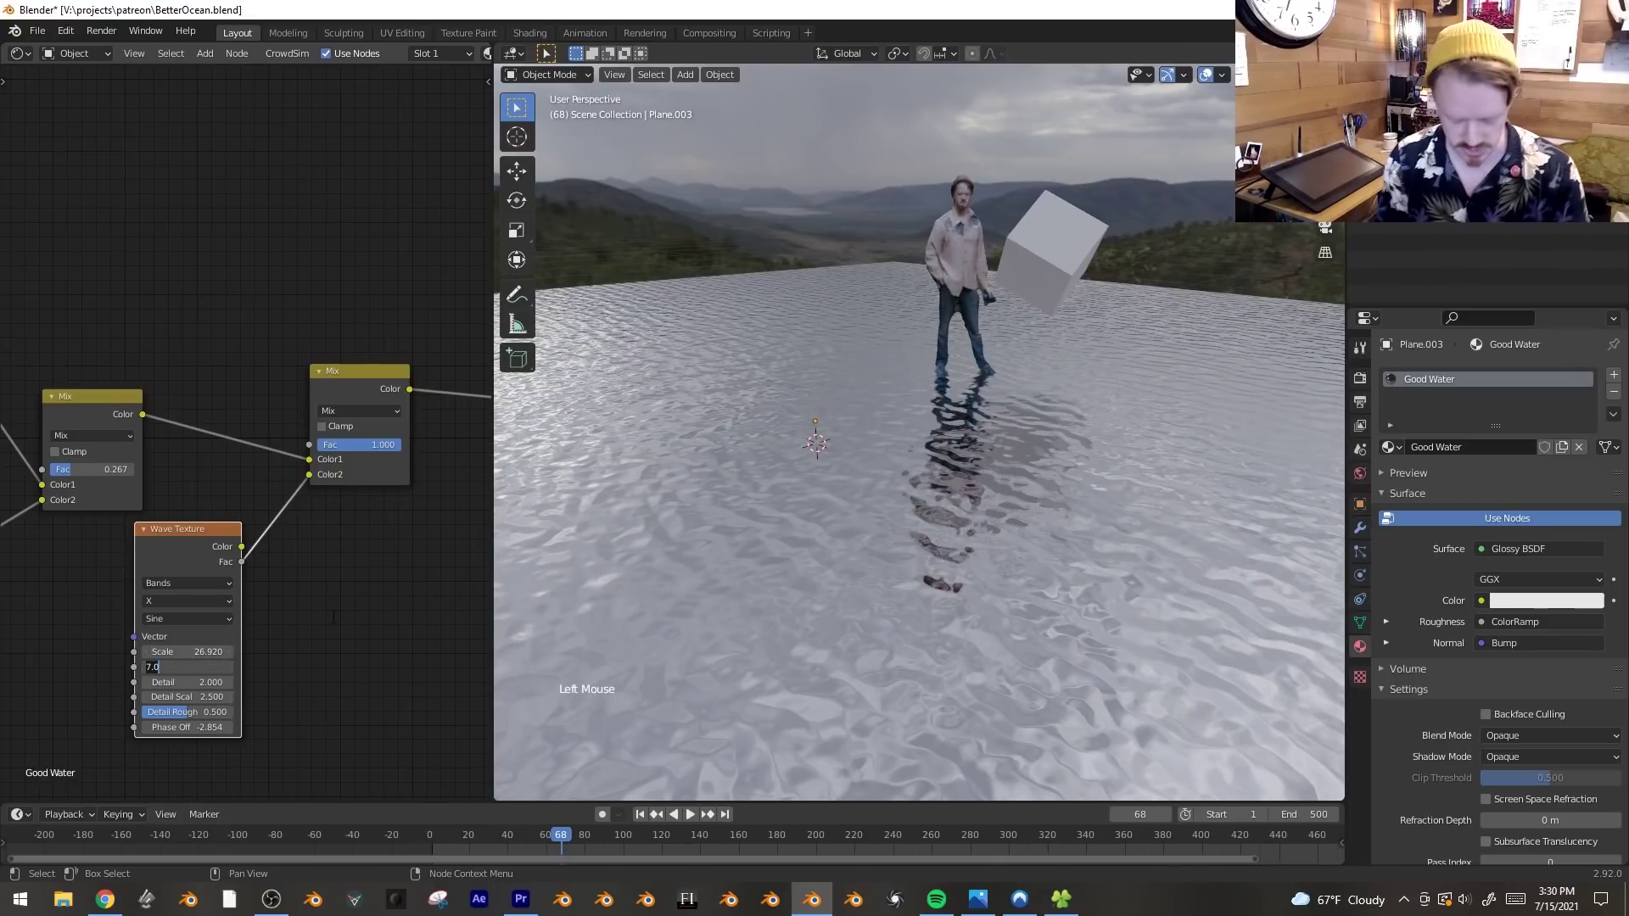
pyautogui.write('1')
pyautogui.press('Return')
pyautogui.moveTo(203, 654); pyautogui.dragTo(260, 654)
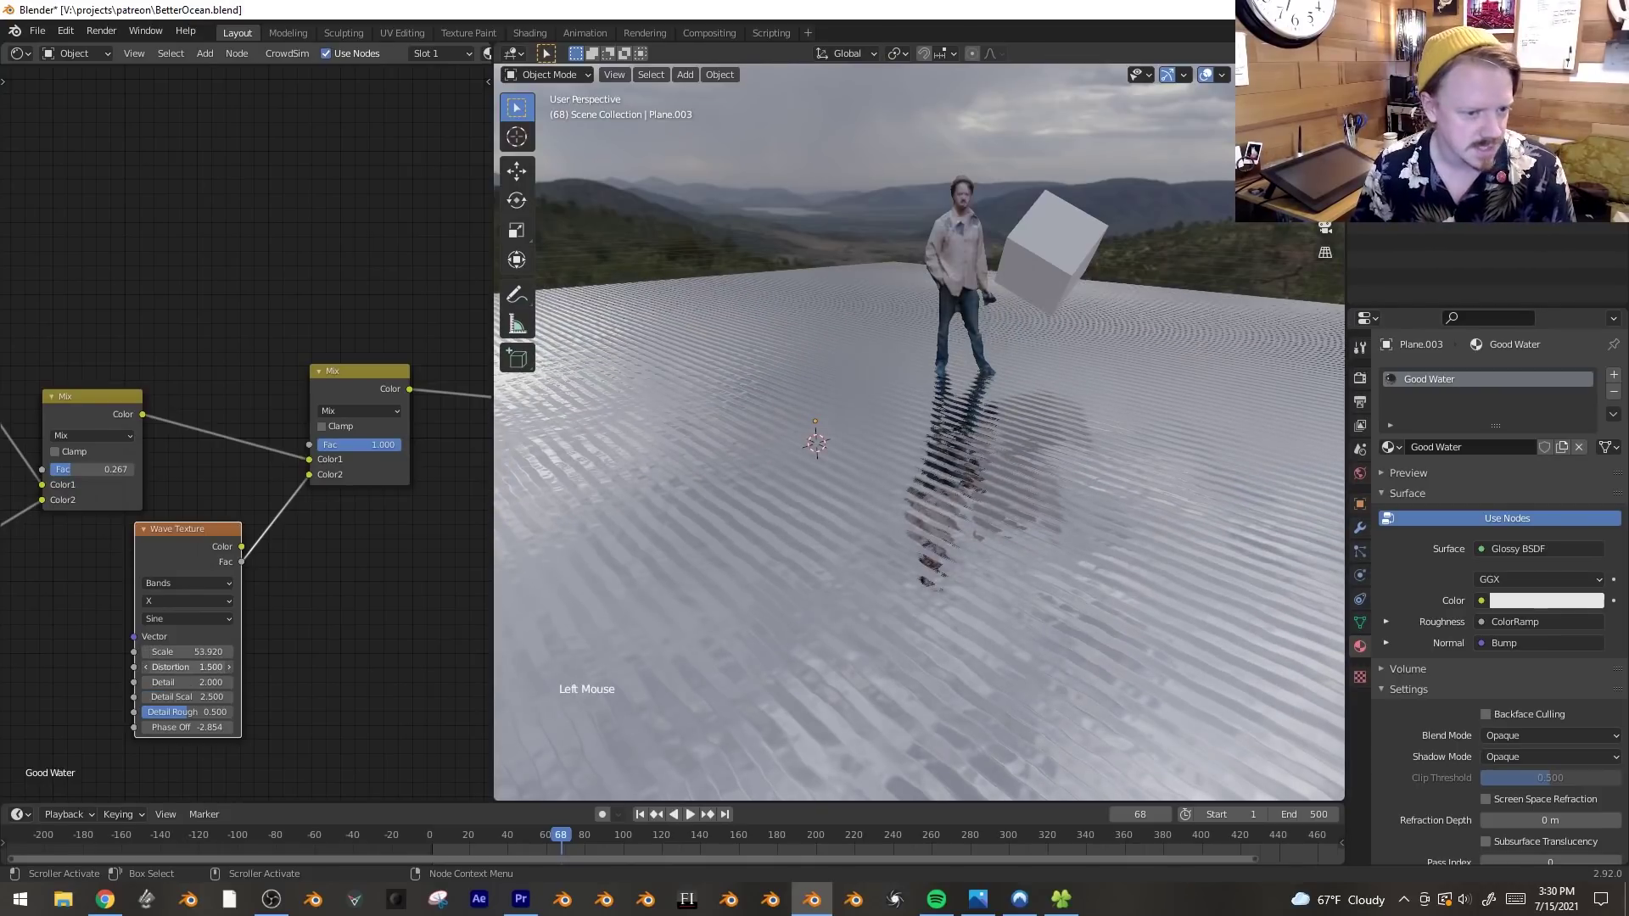
pyautogui.moveTo(187, 667)
pyautogui.mouseDown()
pyautogui.moveTo(148, 667)
pyautogui.moveTo(185, 682)
pyautogui.moveTo(161, 682)
pyautogui.moveTo(208, 651)
pyautogui.mouseUp()
pyautogui.moveTo(1128, 518); pyautogui.dragTo(835, 587, button='middle')
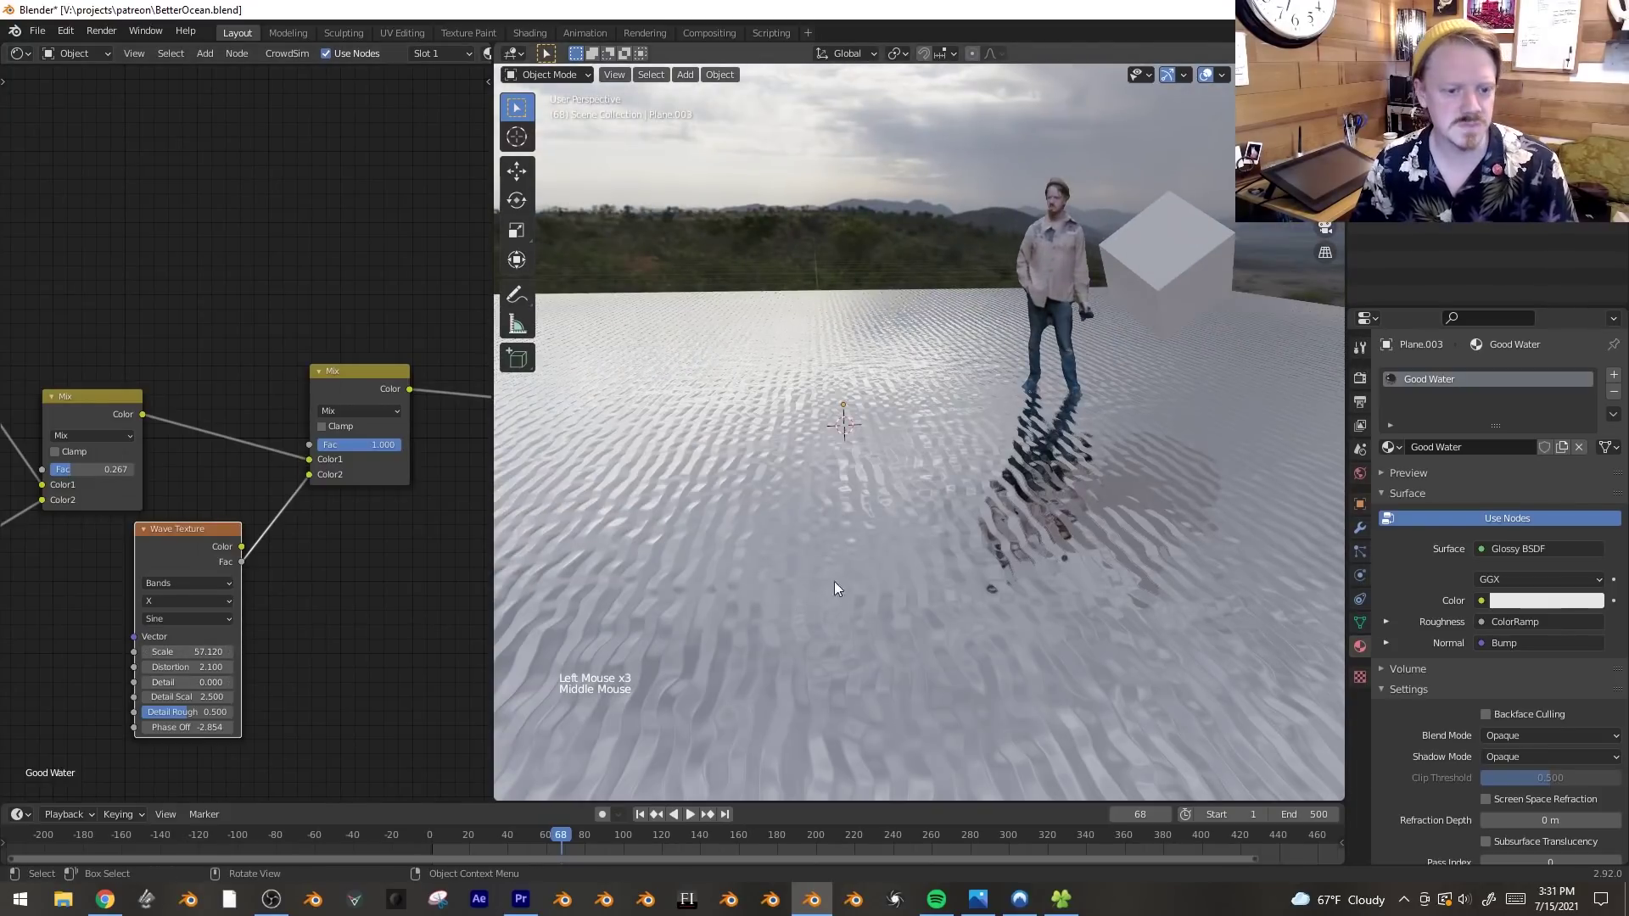
# - Add a Musgrave Texture above the second Mix node and connect its Height to that node's Fac
pyautogui.moveTo(262, 251); pyautogui.dragTo(263, 287, button='middle')
pyautogui.hotkey('shift', 'a')
pyautogui.moveTo(262, 287)
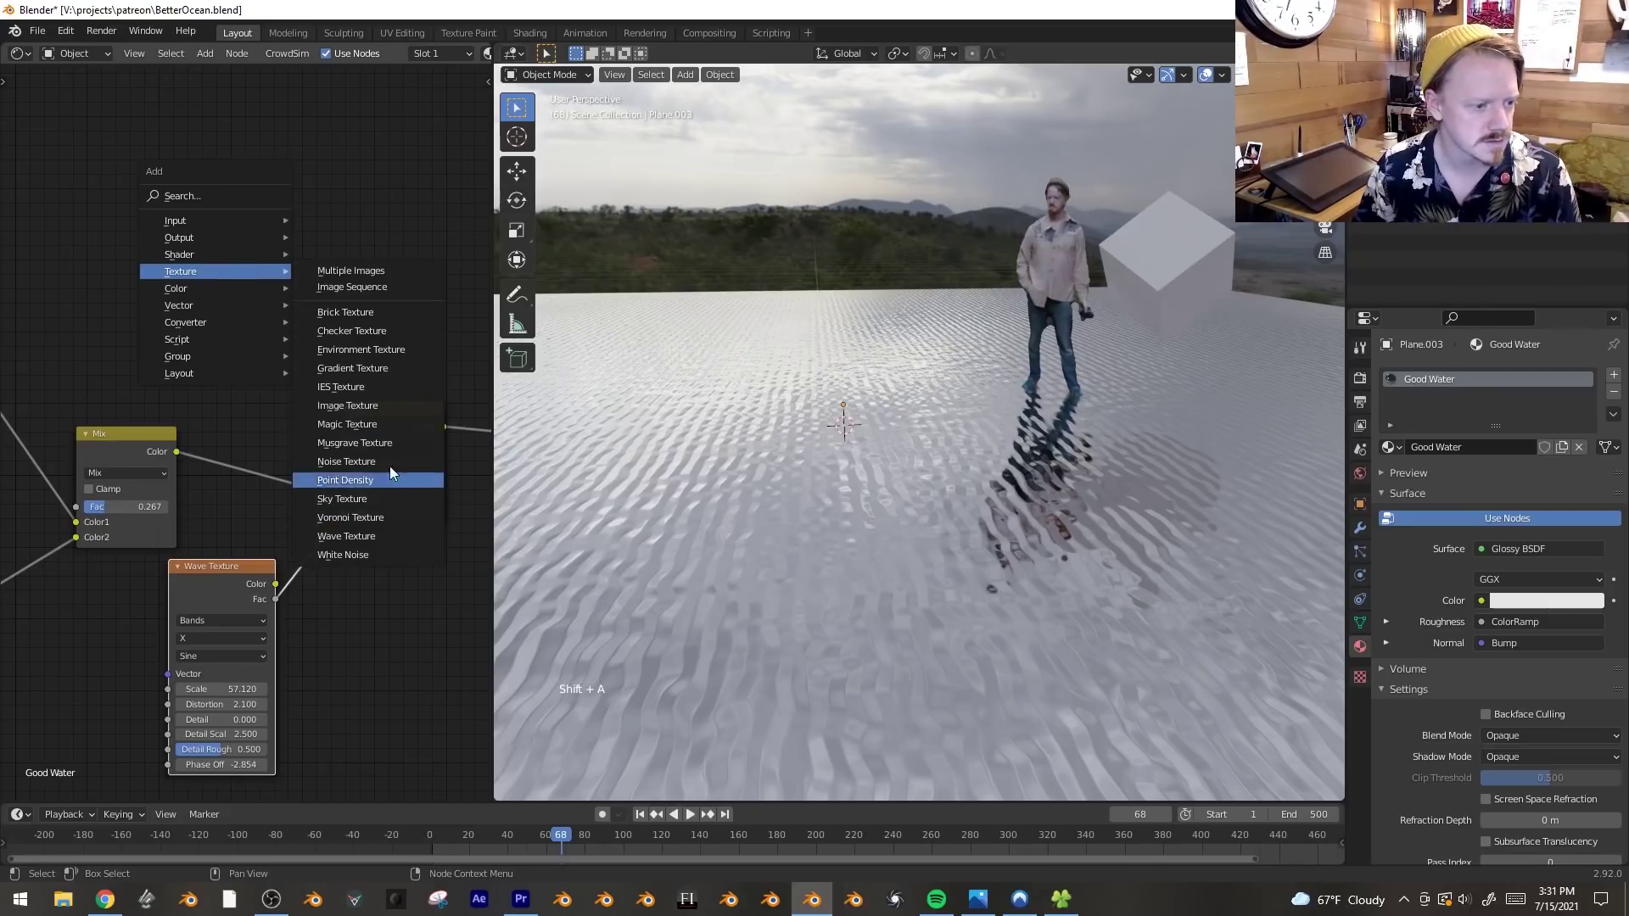
pyautogui.click(385, 442)
pyautogui.click(278, 243)
pyautogui.moveTo(280, 244); pyautogui.dragTo(344, 483)
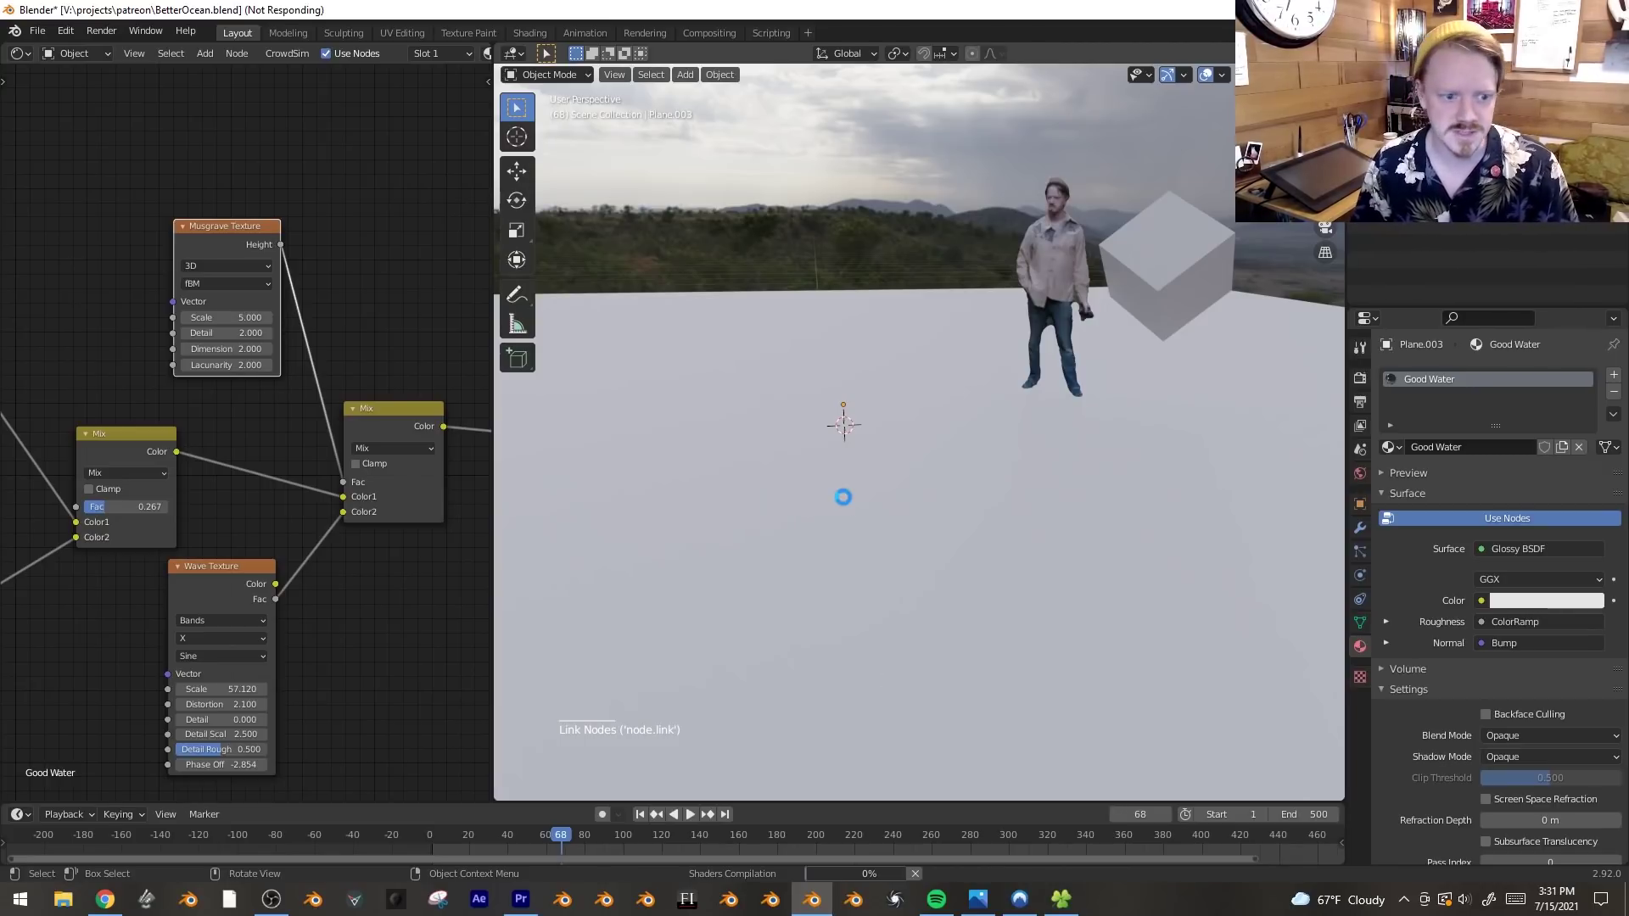
# - Preview the new Musgrave Texture alone on the plane and examine its black-and-white mask pattern
pyautogui.scroll(-4, 369, 248)
pyautogui.moveTo(832, 429); pyautogui.dragTo(873, 436, button='middle')
pyautogui.moveTo(298, 290); pyautogui.dragTo(221, 333, button='middle')
pyautogui.keyDown('ctrl'); pyautogui.keyDown('shift'); pyautogui.click(156, 322); pyautogui.keyUp('shift'); pyautogui.keyUp('ctrl')
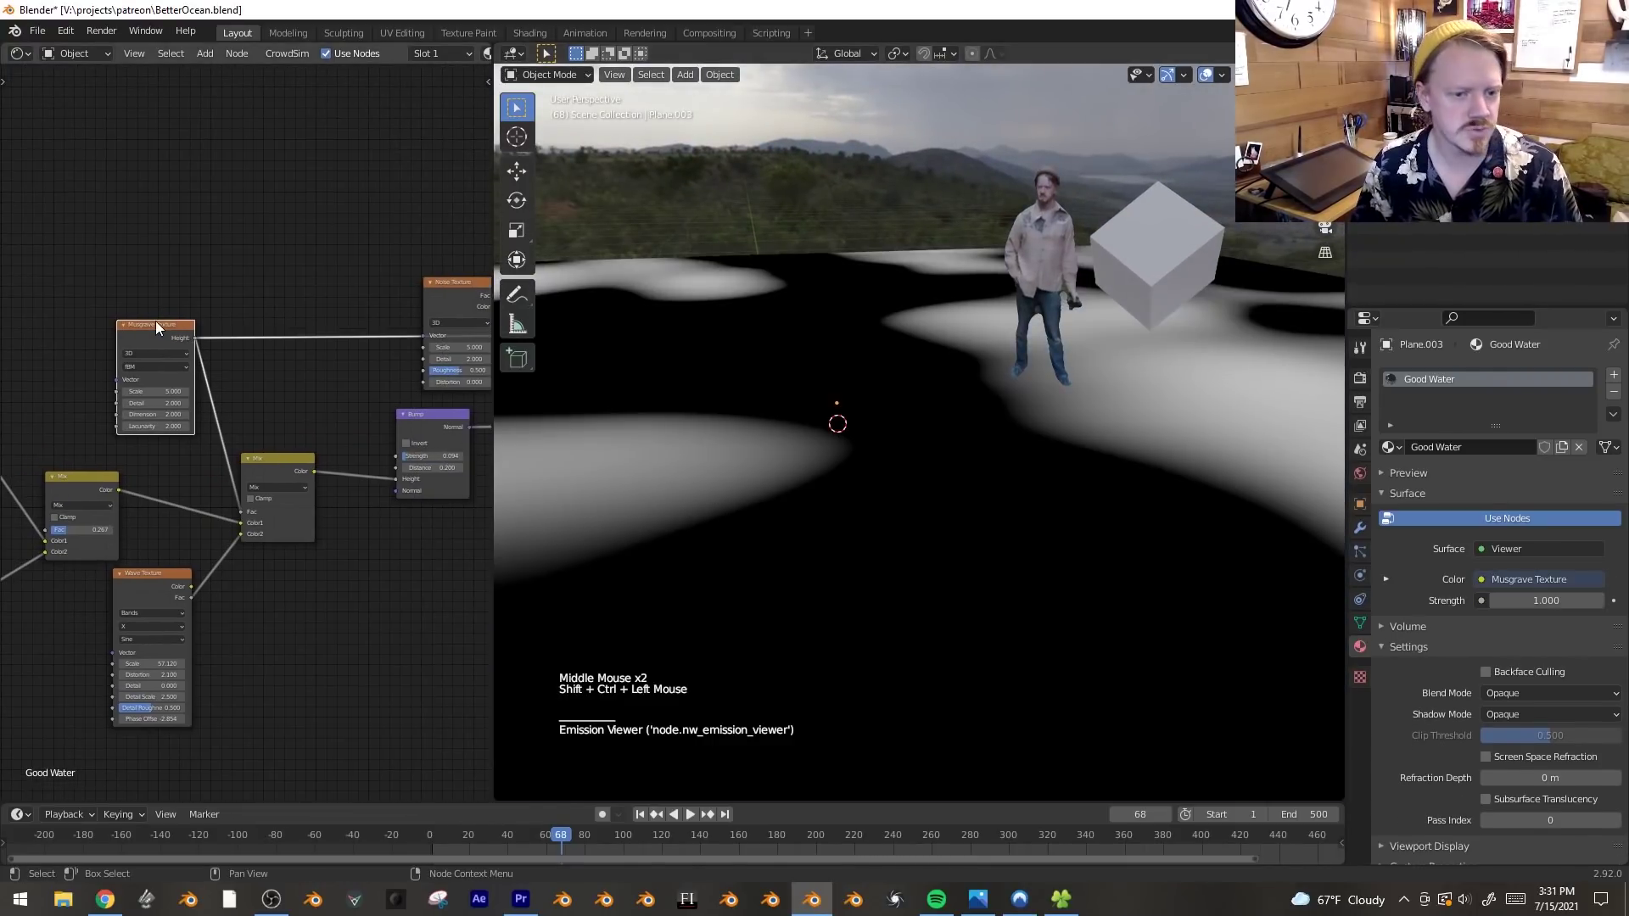
pyautogui.scroll(-7, 1031, 373)
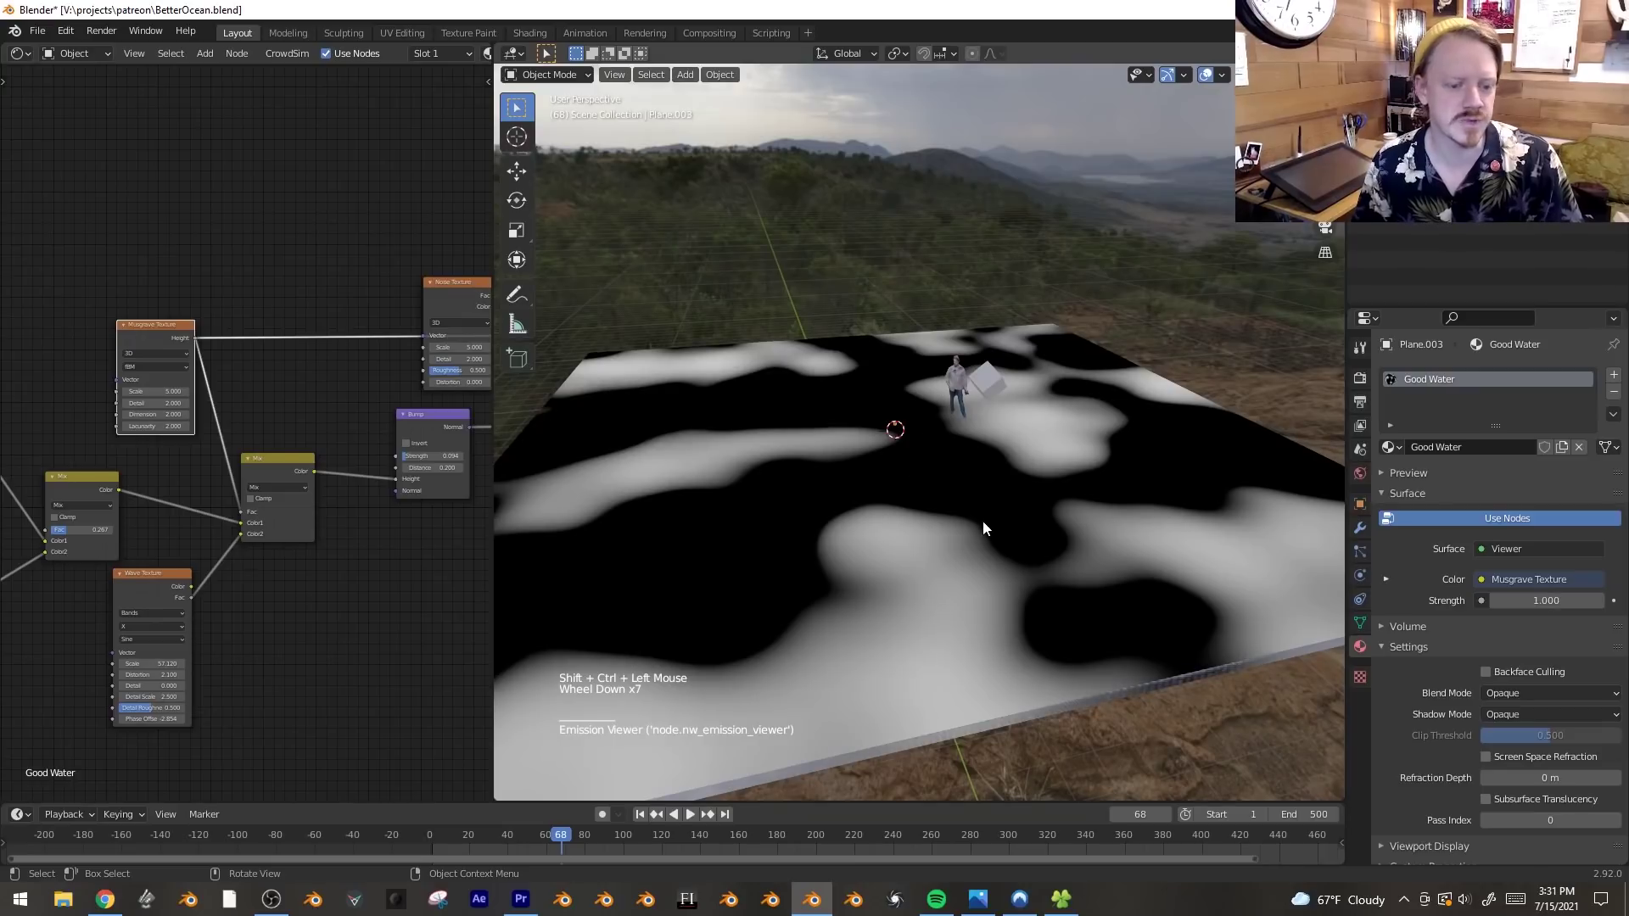
pyautogui.moveTo(252, 400); pyautogui.dragTo(329, 353, button='middle')
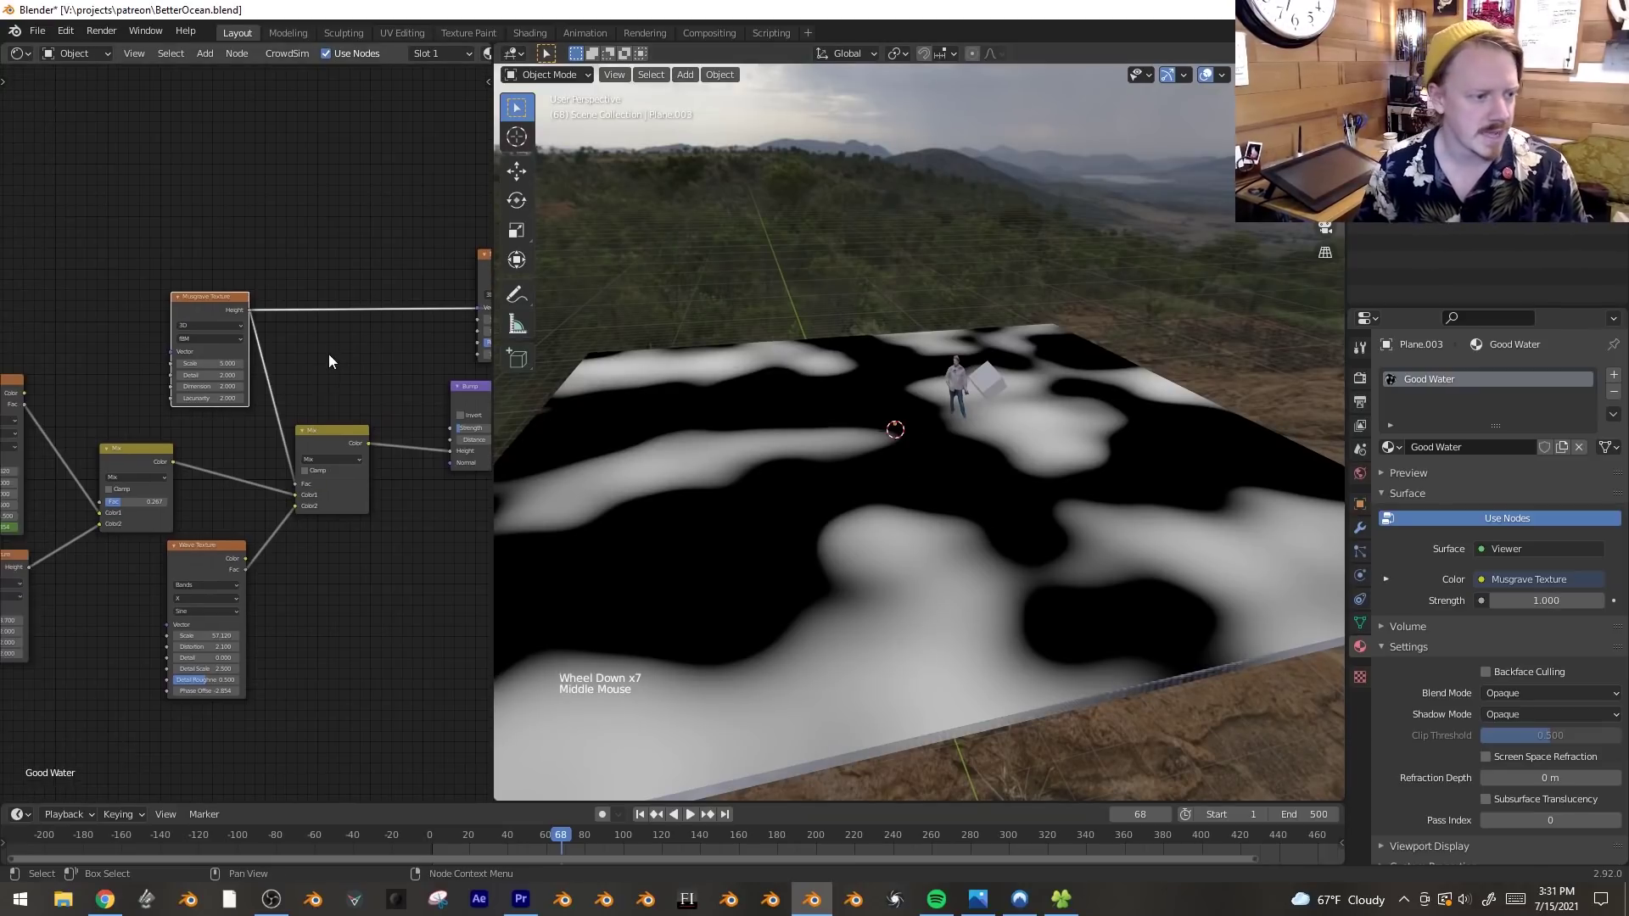
pyautogui.scroll(4, 329, 354)
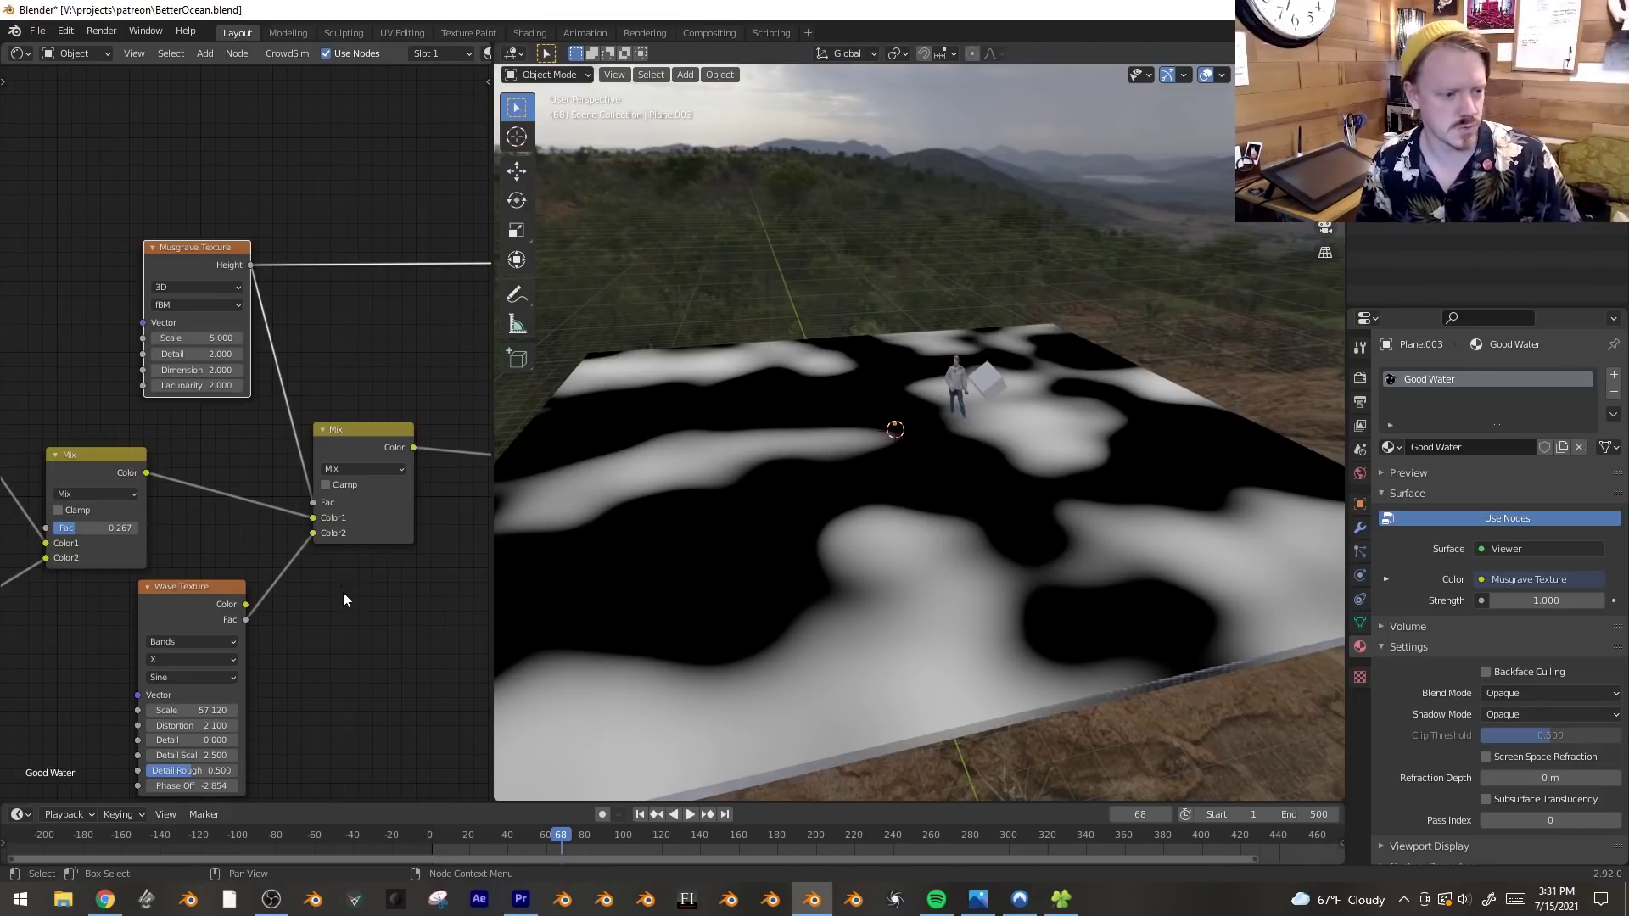
# - Reconnect the Glossy BSDF to the material output and inspect the patches of fine ripples on the water
pyautogui.scroll(-4, 343, 592)
pyautogui.moveTo(138, 593); pyautogui.dragTo(331, 443, button='middle')
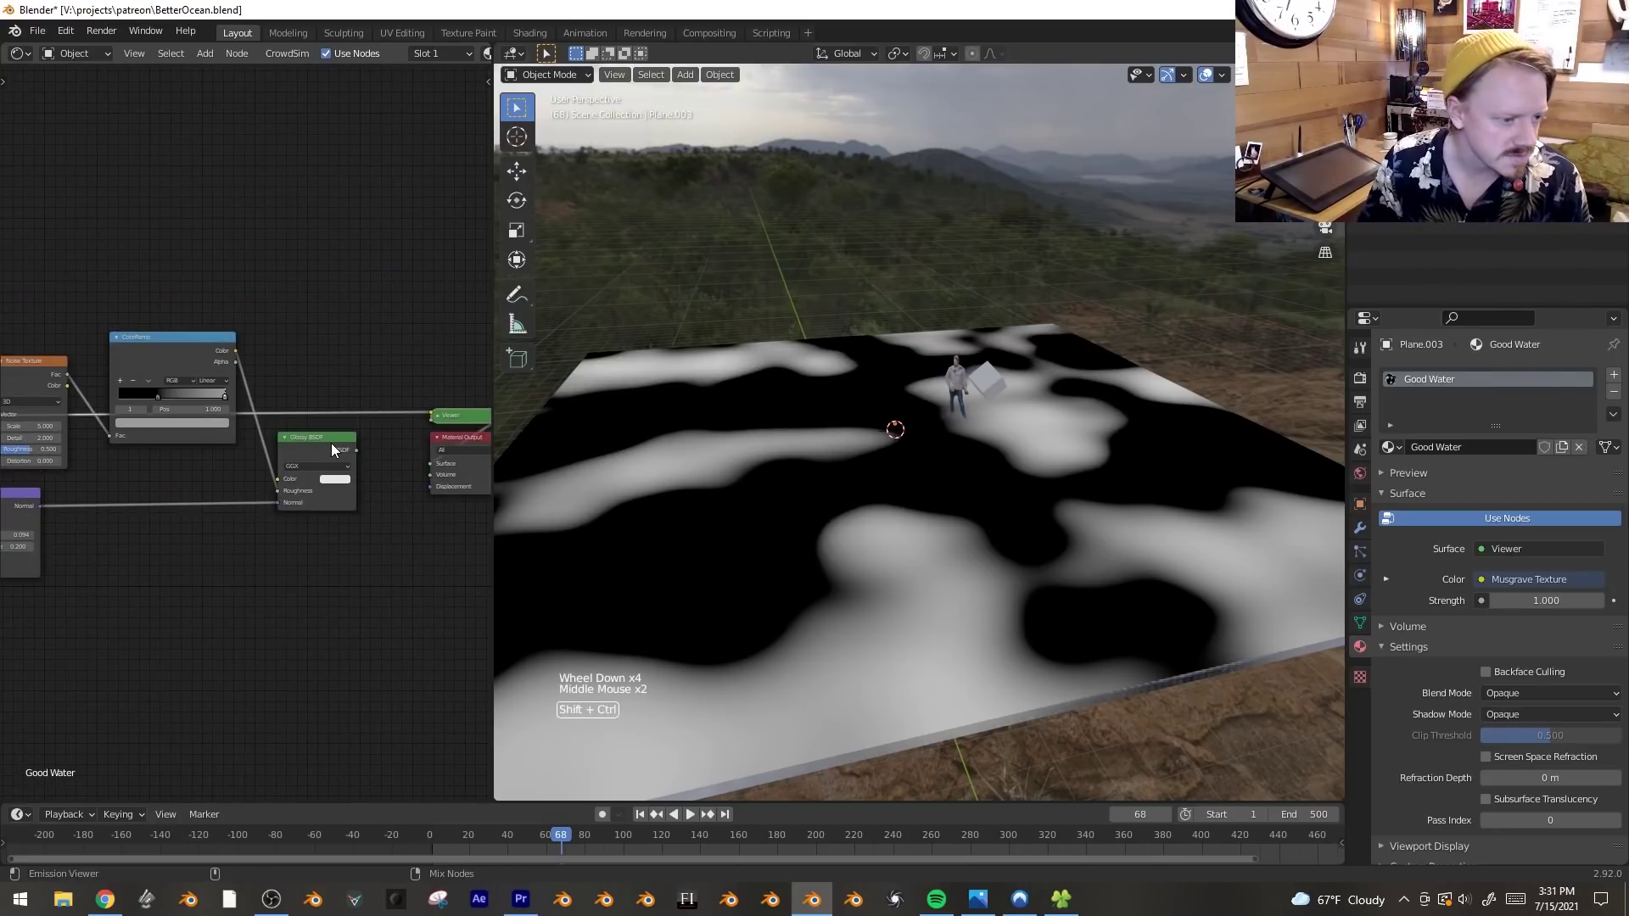
pyautogui.keyDown('ctrl'); pyautogui.keyDown('shift'); pyautogui.click(331, 443); pyautogui.keyUp('shift'); pyautogui.keyUp('ctrl')
pyautogui.moveTo(258, 541); pyautogui.dragTo(320, 589, button='middle')
pyautogui.scroll(3, 320, 589)
pyautogui.moveTo(849, 543); pyautogui.dragTo(929, 549, button='middle')
pyautogui.moveTo(924, 613); pyautogui.dragTo(728, 501, button='middle')
pyautogui.moveTo(920, 543); pyautogui.dragTo(915, 380, button='middle')
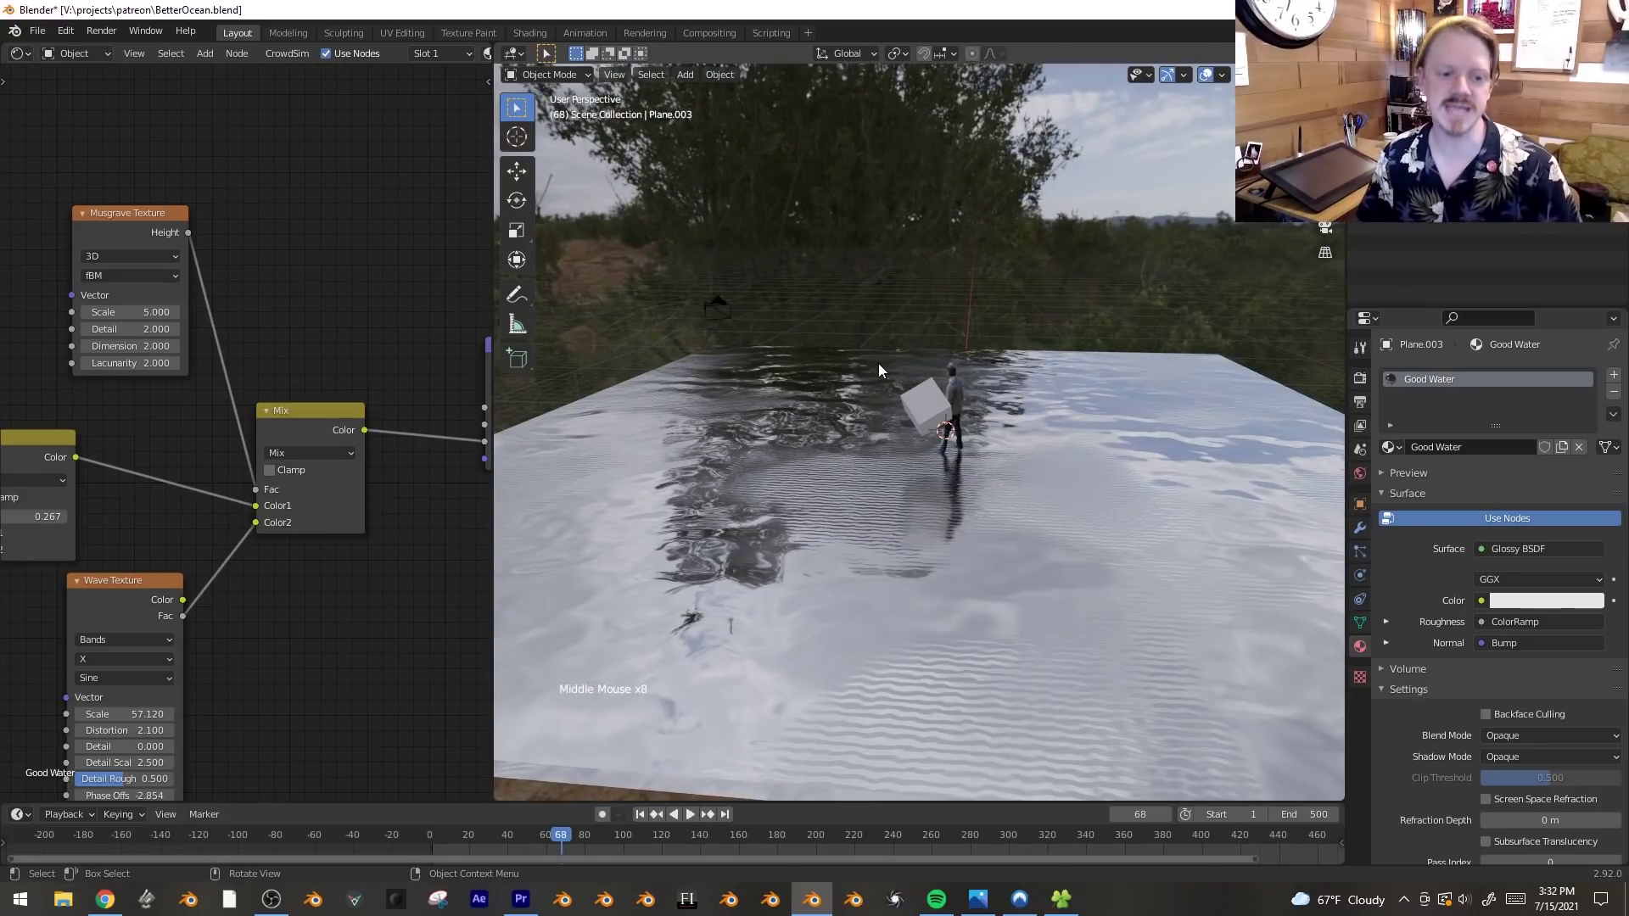
# - Move the mask's Musgrave Texture aside and insert a ColorRamp between its Height output and the second Mix's Fac
pyautogui.moveTo(527, 439); pyautogui.dragTo(284, 644, button='middle')
pyautogui.scroll(-1, 235, 388)
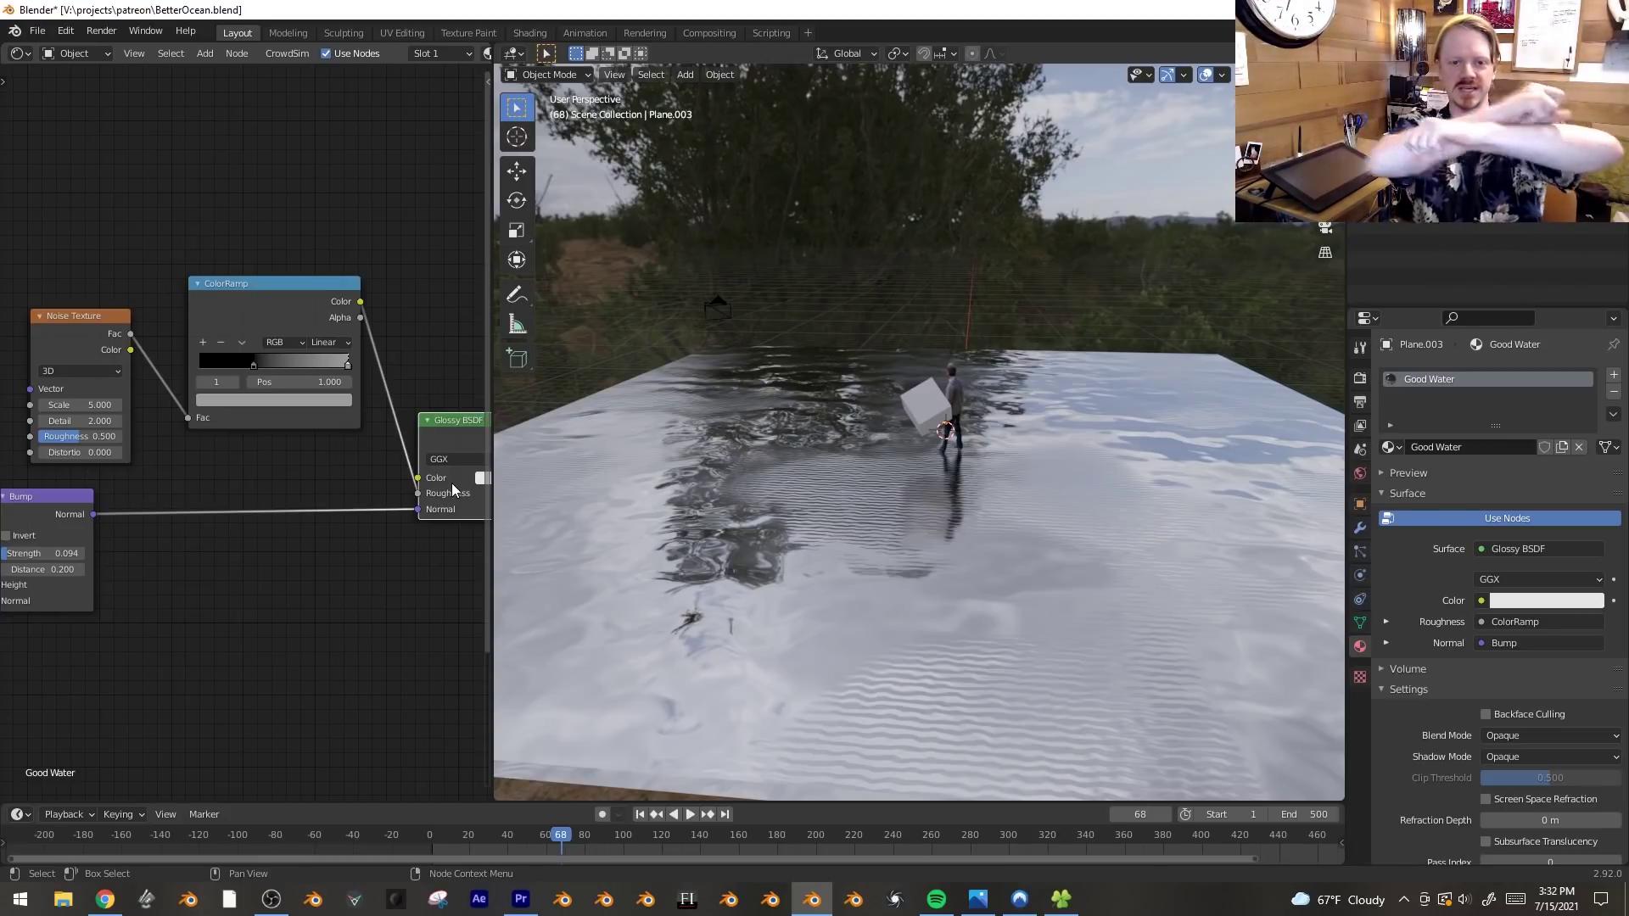
pyautogui.moveTo(199, 618); pyautogui.dragTo(197, 210, button='middle')
pyautogui.doubleClick(197, 210)
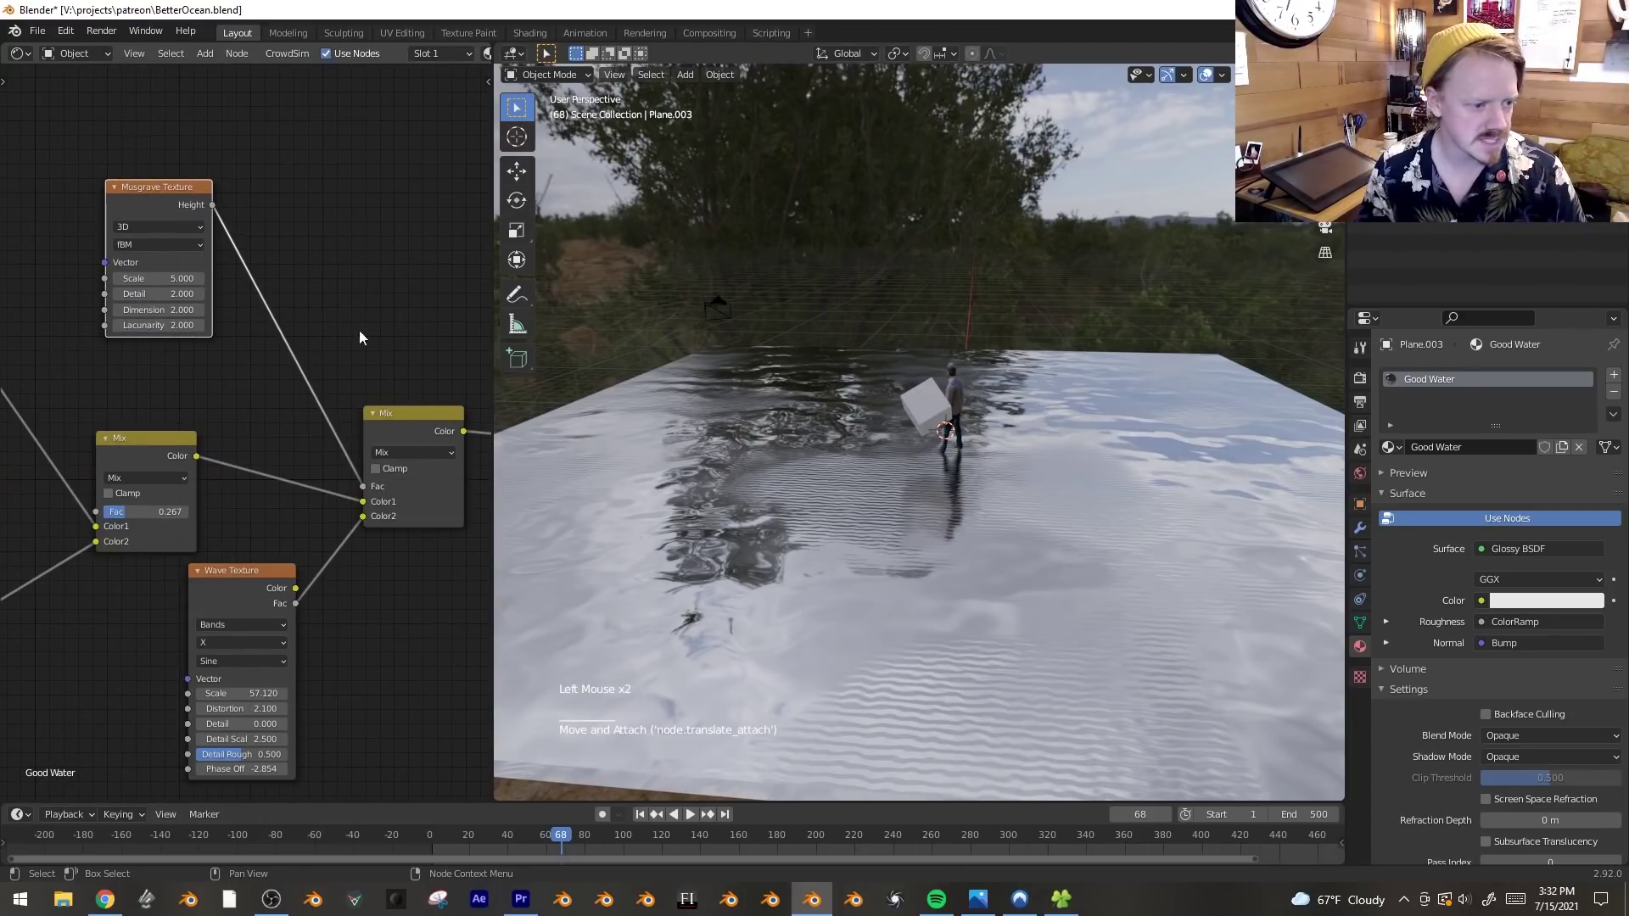
pyautogui.hotkey('shift', 'a')
pyautogui.moveTo(372, 278)
pyautogui.click(496, 308)
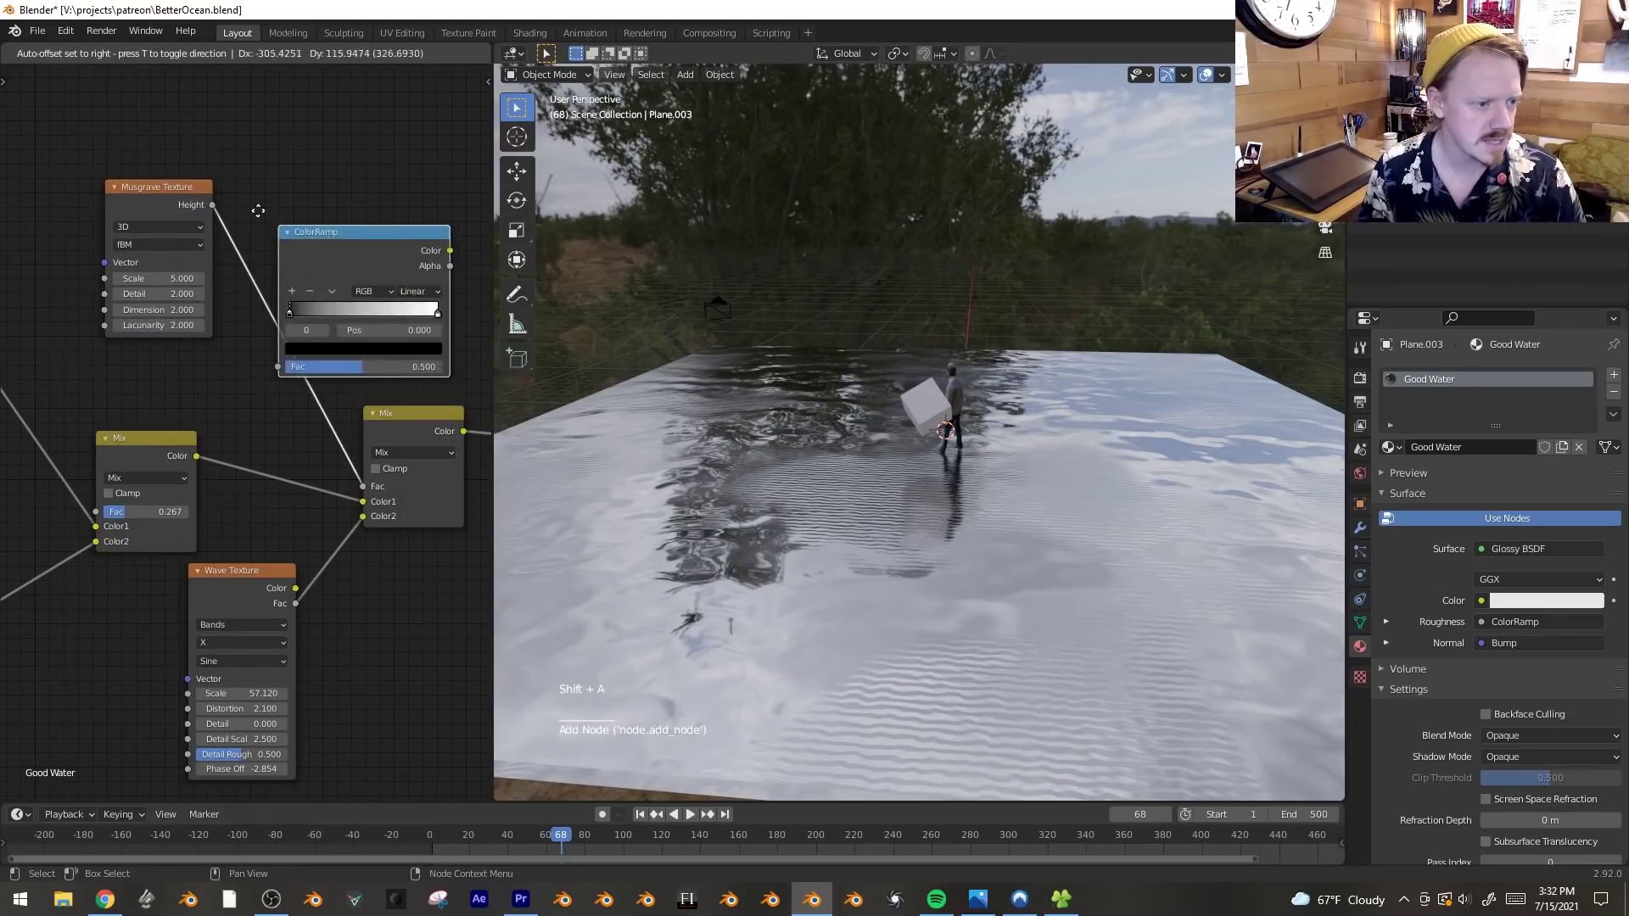
pyautogui.click(250, 215)
pyautogui.moveTo(348, 411); pyautogui.dragTo(286, 426, button='middle')
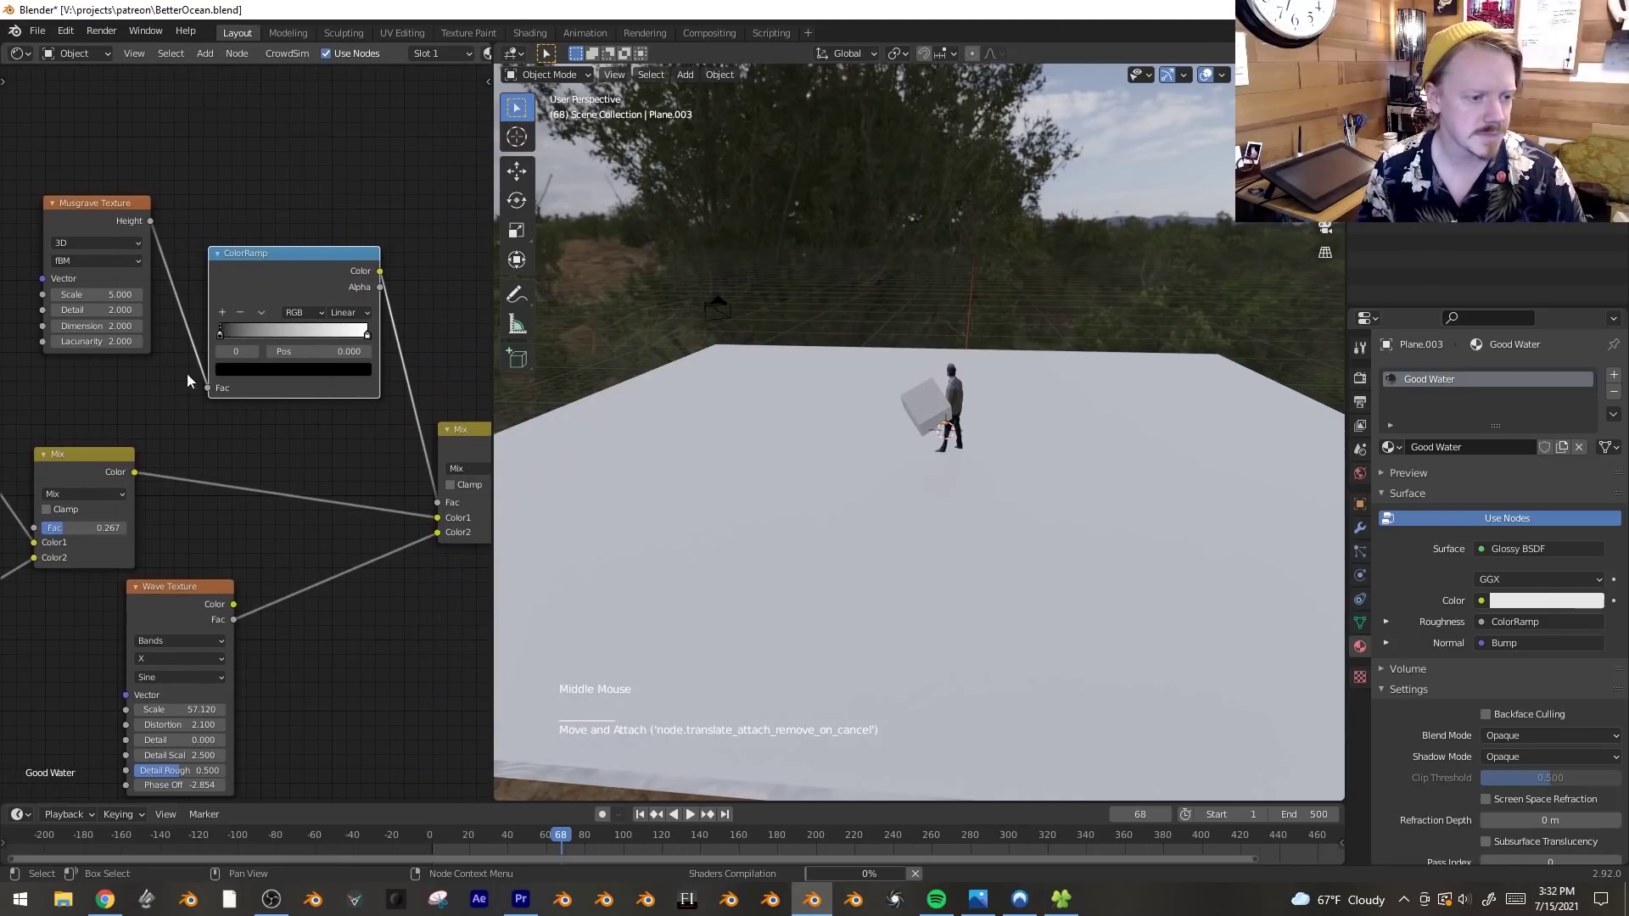
# - Darken the white stop of the mask's ColorRamp at position 1.000 to grey to soften the ripples
pyautogui.click(367, 334)
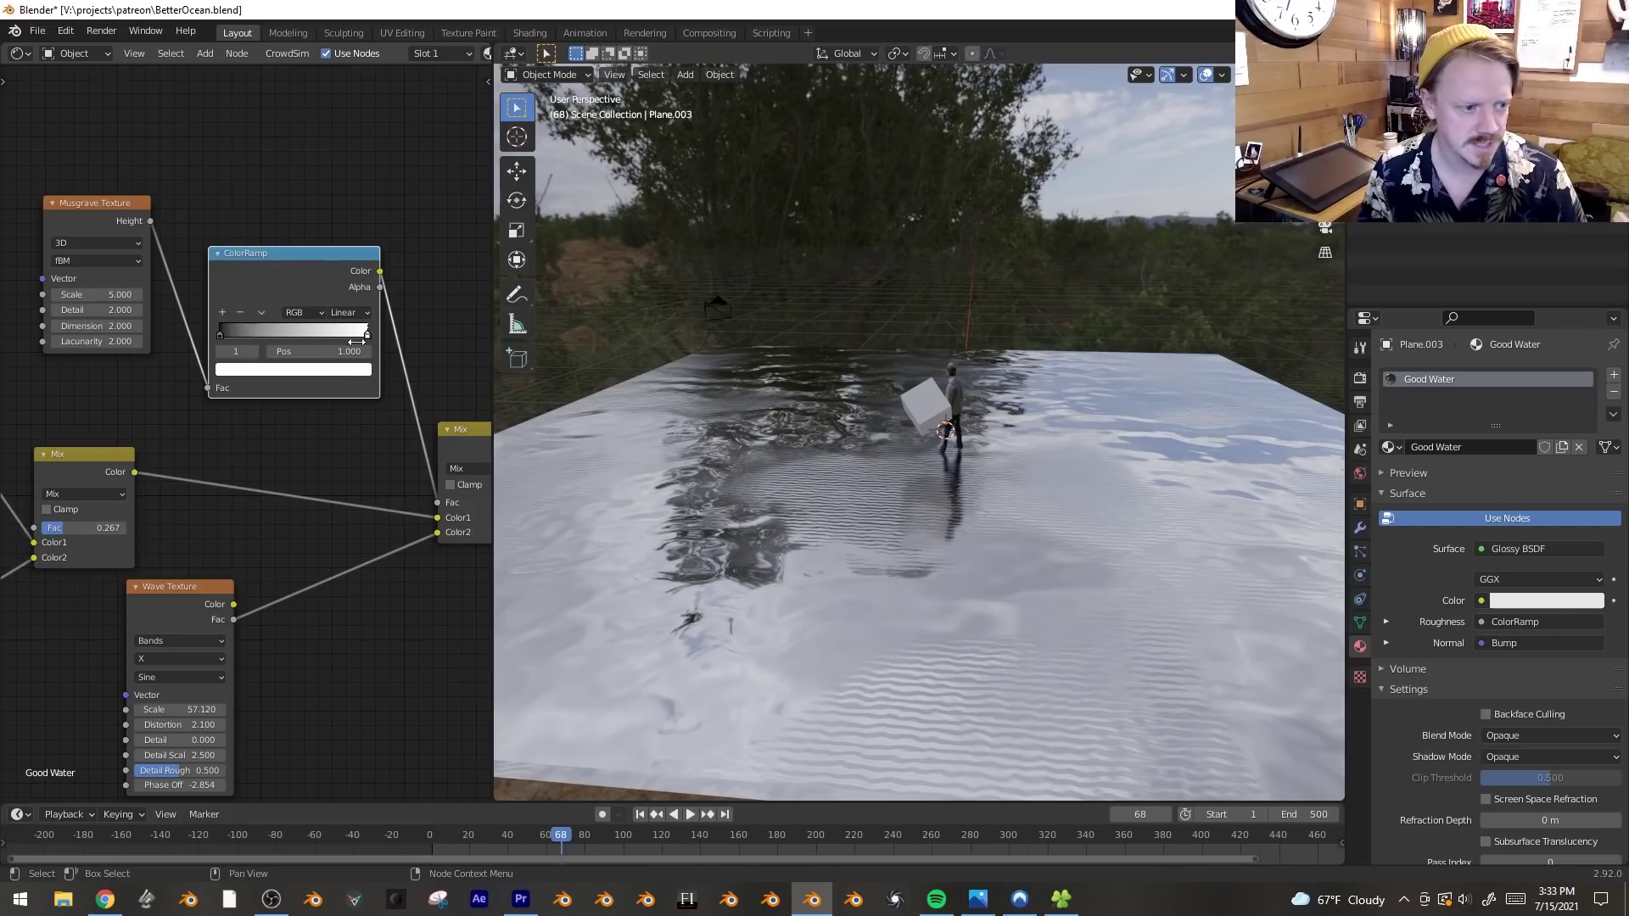
pyautogui.click(352, 370)
pyautogui.moveTo(345, 173); pyautogui.dragTo(339, 234)
pyautogui.moveTo(965, 577); pyautogui.dragTo(942, 475, button='middle')
pyautogui.scroll(2, 1133, 579)
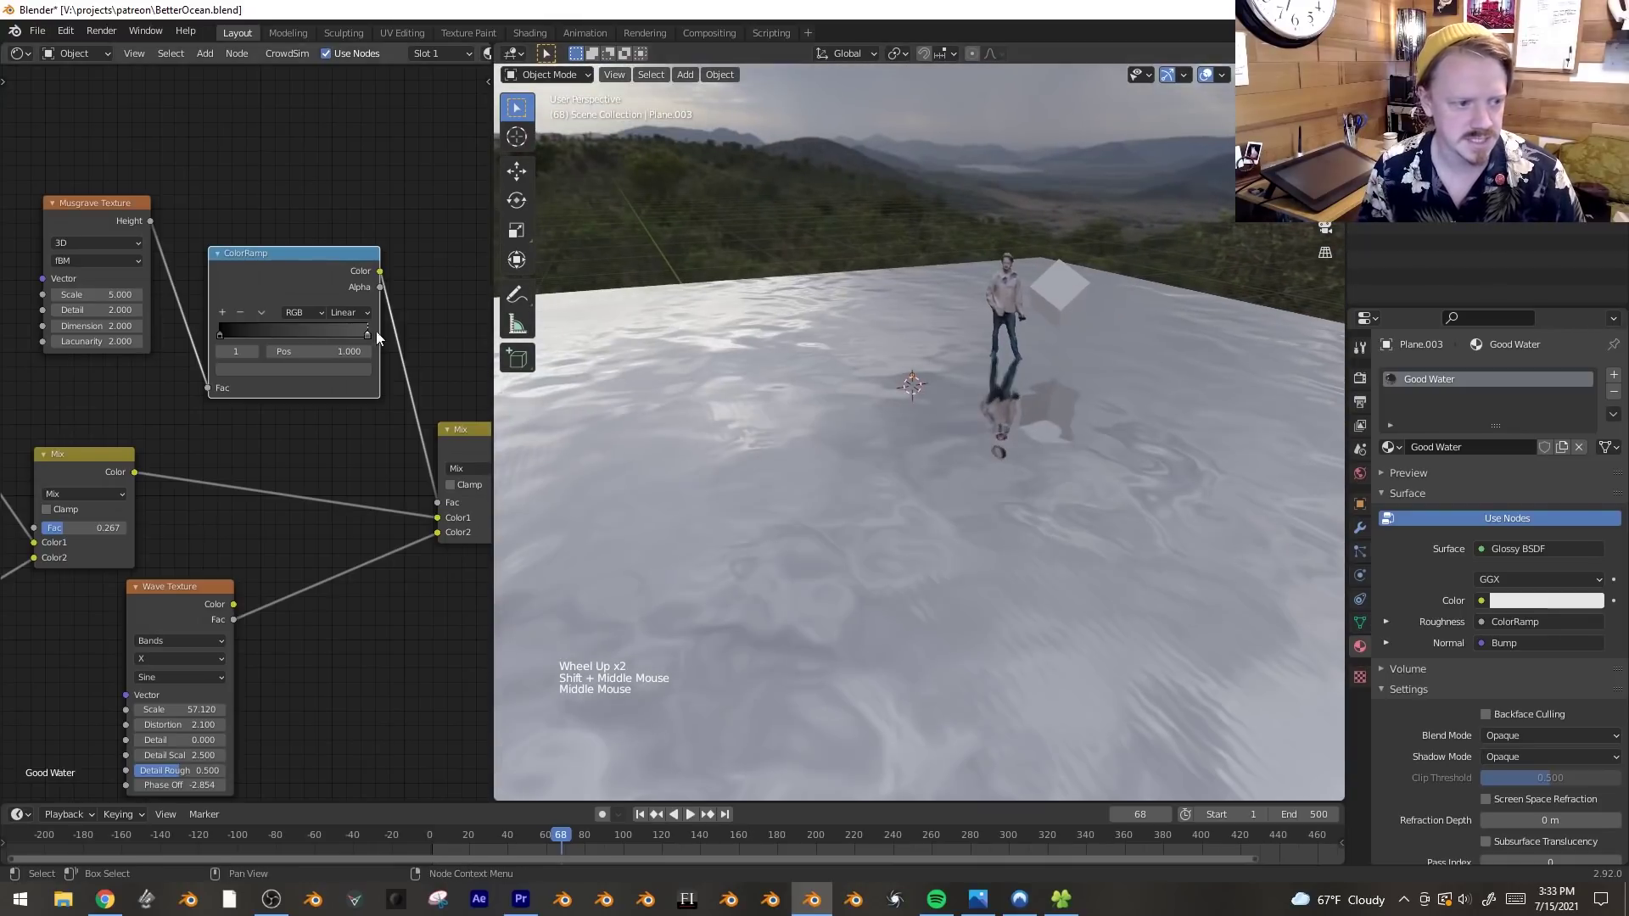
pyautogui.click(326, 372)
# - Check the ripples with the animation playing and keyframe the duplicated Wave Texture's Phase Offset
pyautogui.moveTo(812, 436); pyautogui.dragTo(1008, 490, button='middle')
pyautogui.press('space')
pyautogui.scroll(-2, 988, 548)
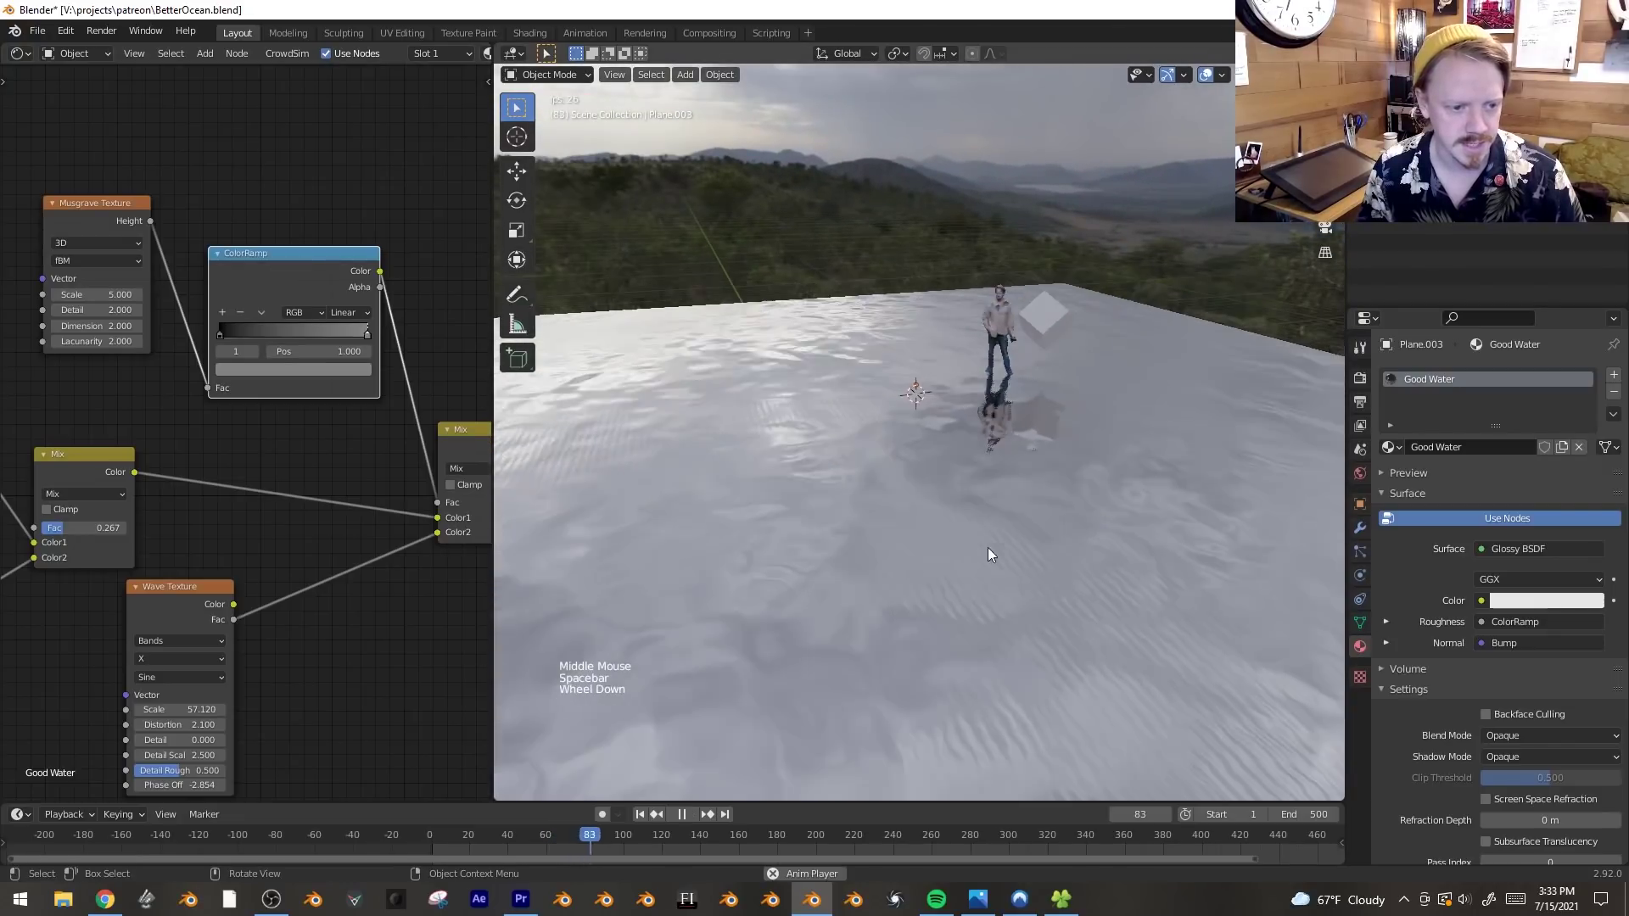
pyautogui.hotkey('ctrl', 'z')
pyautogui.press('i')
pyautogui.press('space')
pyautogui.press('space')
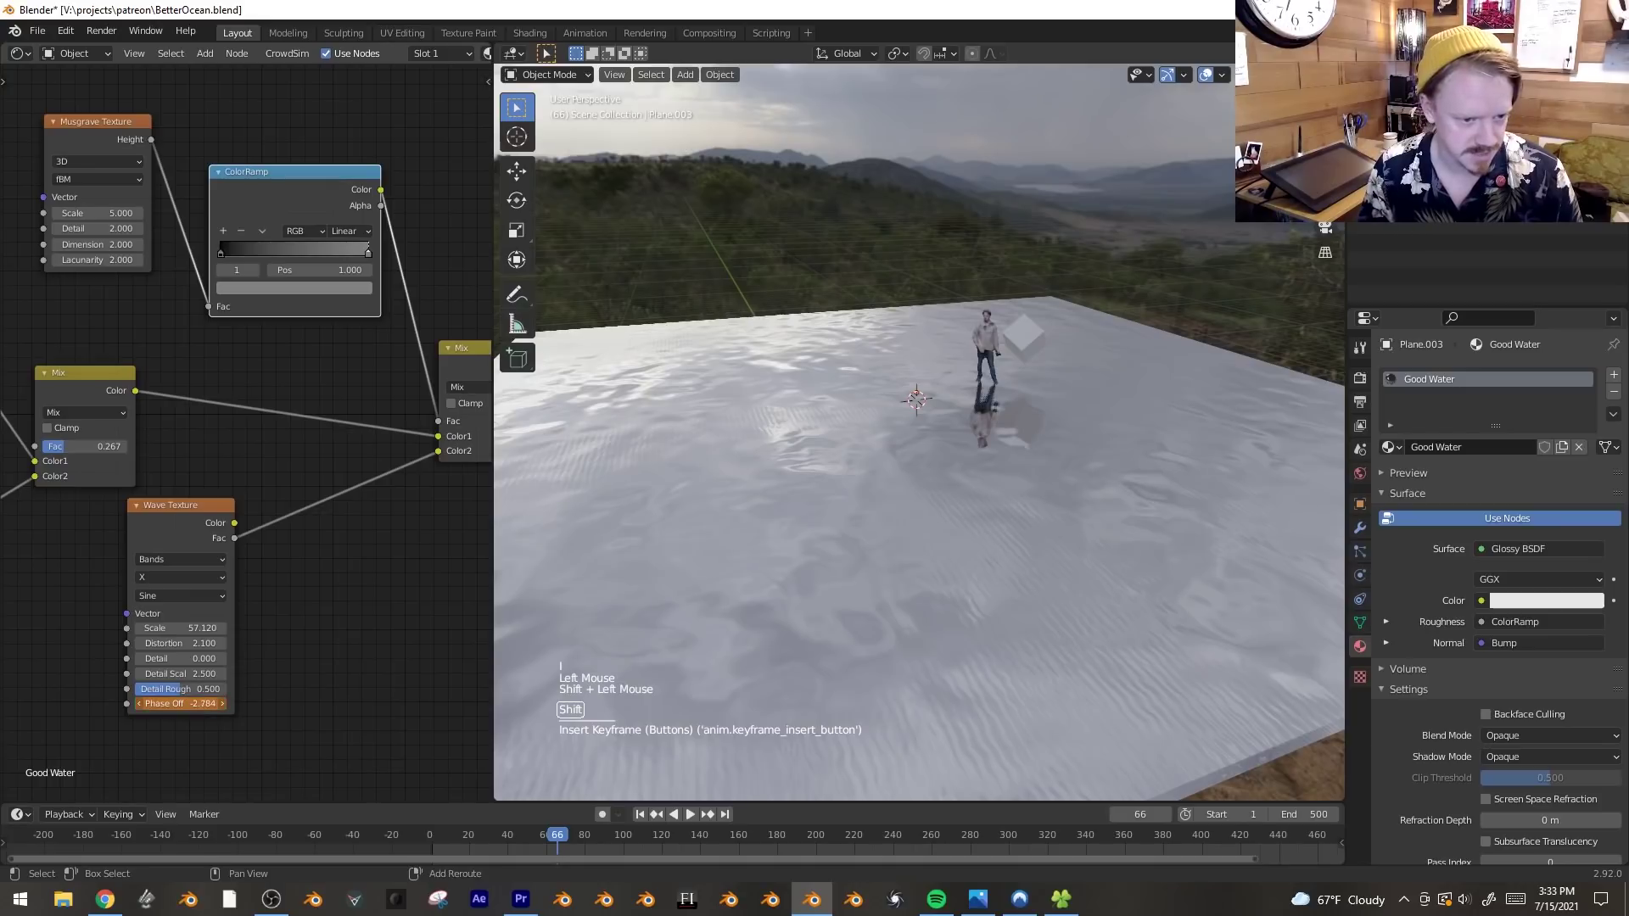
# - Play the animation and examine the moving ripple patches from several angles around the figure
pyautogui.press('space')
pyautogui.moveTo(754, 640); pyautogui.dragTo(887, 630, button='middle')
pyautogui.moveTo(990, 607); pyautogui.dragTo(722, 374, button='middle')
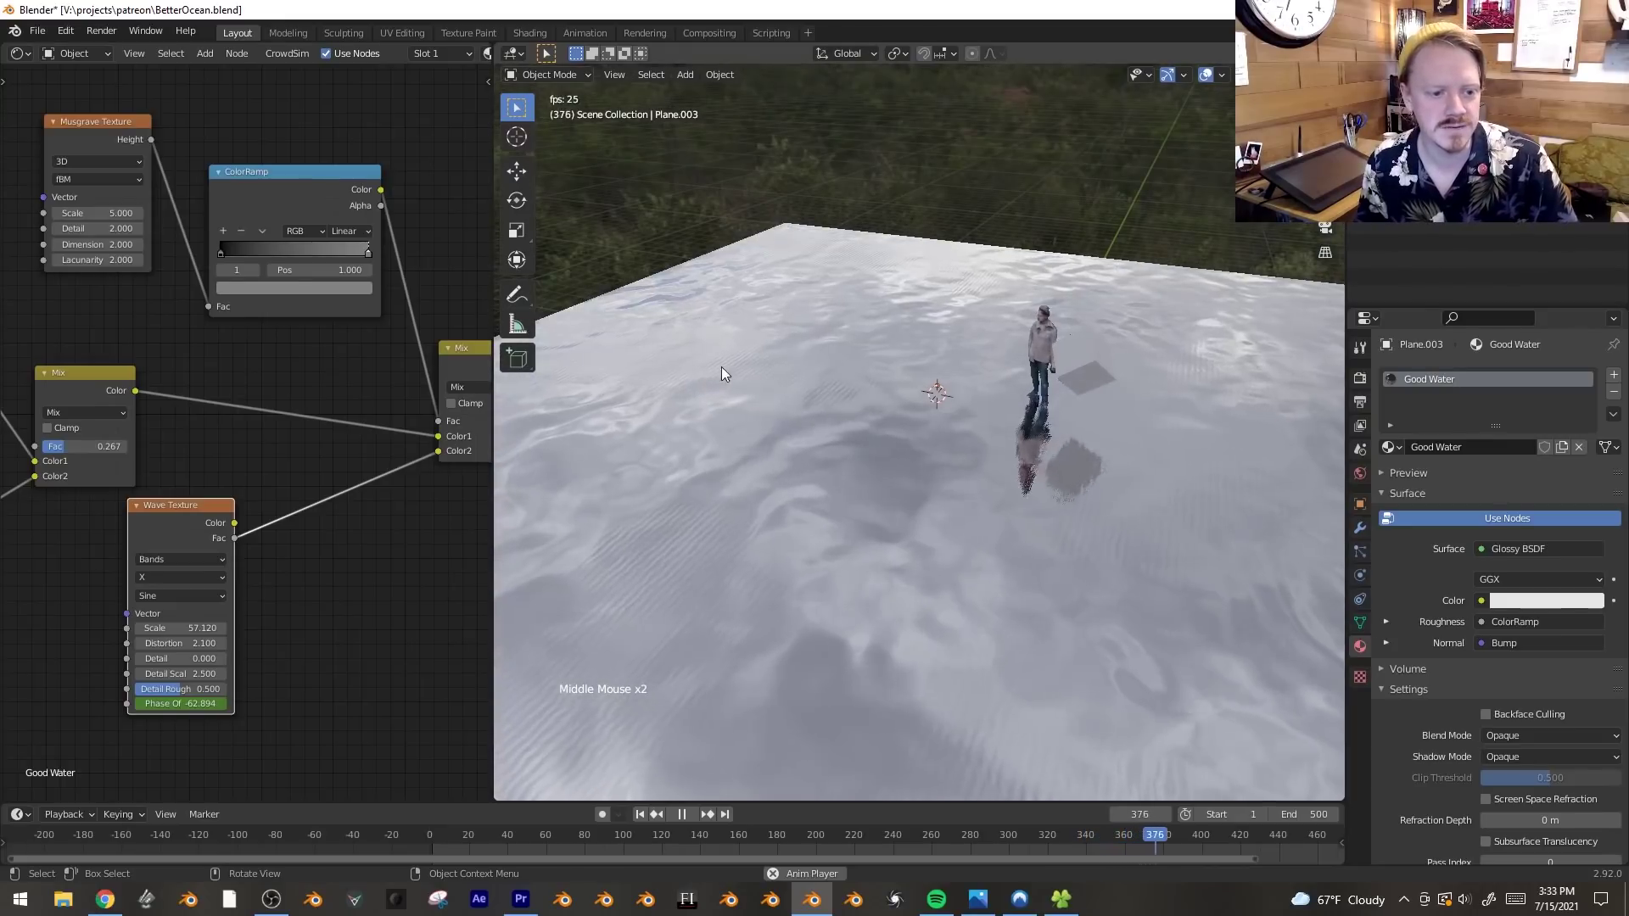
pyautogui.moveTo(788, 497); pyautogui.dragTo(568, 457, button='middle')
pyautogui.moveTo(837, 486); pyautogui.dragTo(886, 578, button='middle')
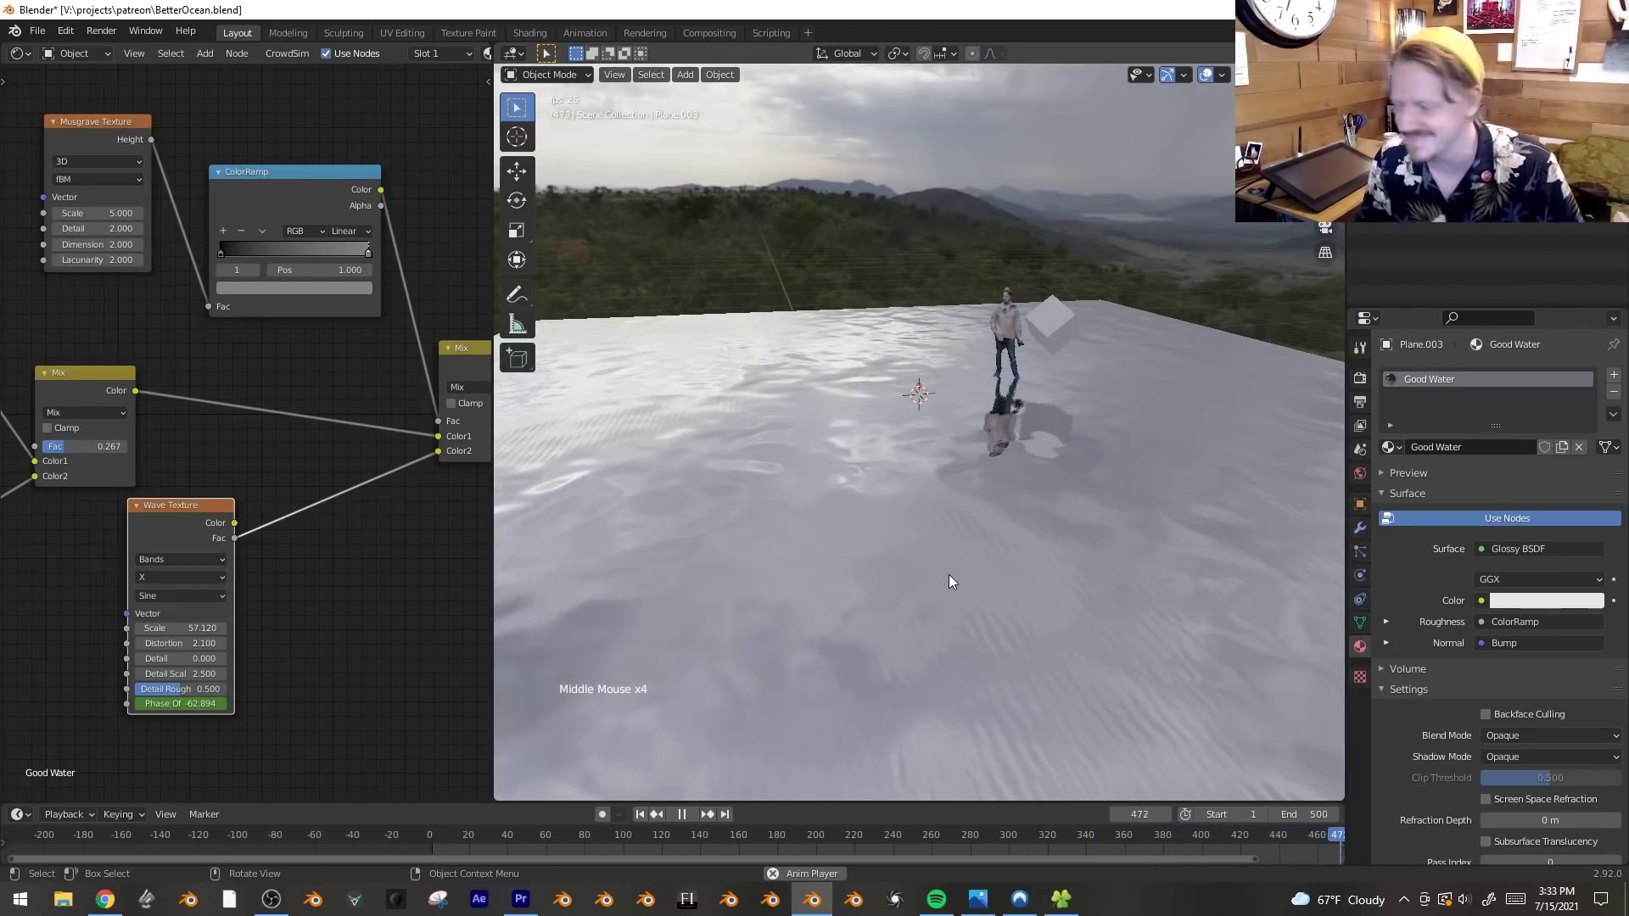
pyautogui.moveTo(816, 560); pyautogui.dragTo(1135, 511, button='middle')
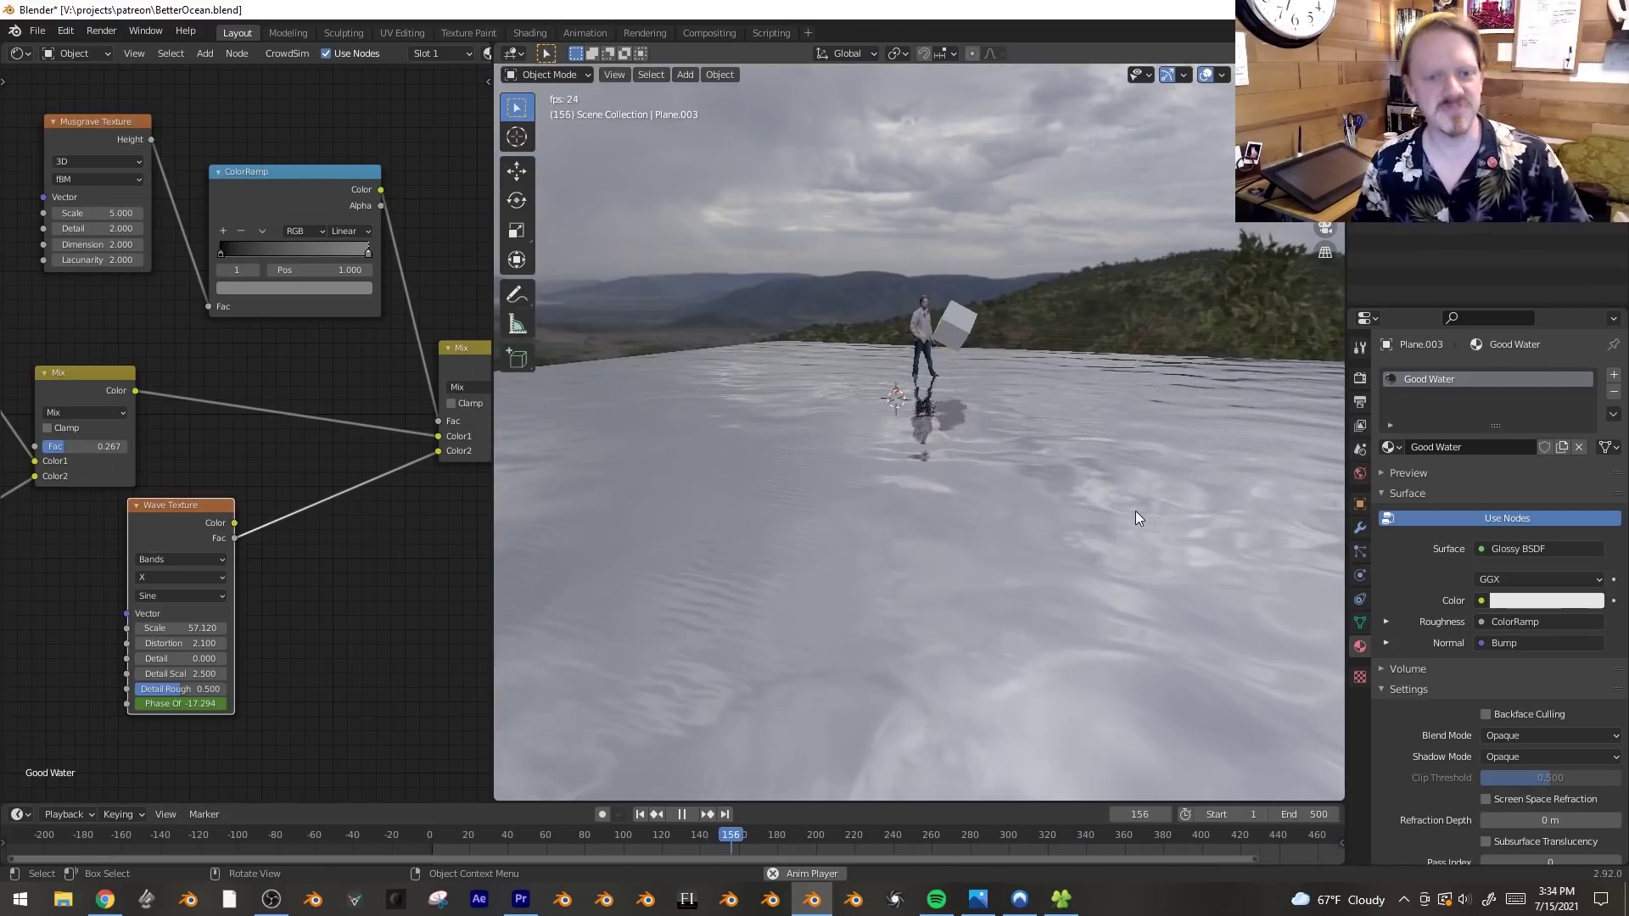
pyautogui.press('space')
# - Add a Diffuse BSDF node above the Glossy BSDF
pyautogui.moveTo(438, 506); pyautogui.dragTo(36, 624, button='middle')
pyautogui.moveTo(99, 724); pyautogui.dragTo(36, 728, button='middle')
pyautogui.scroll(1, 220, 544)
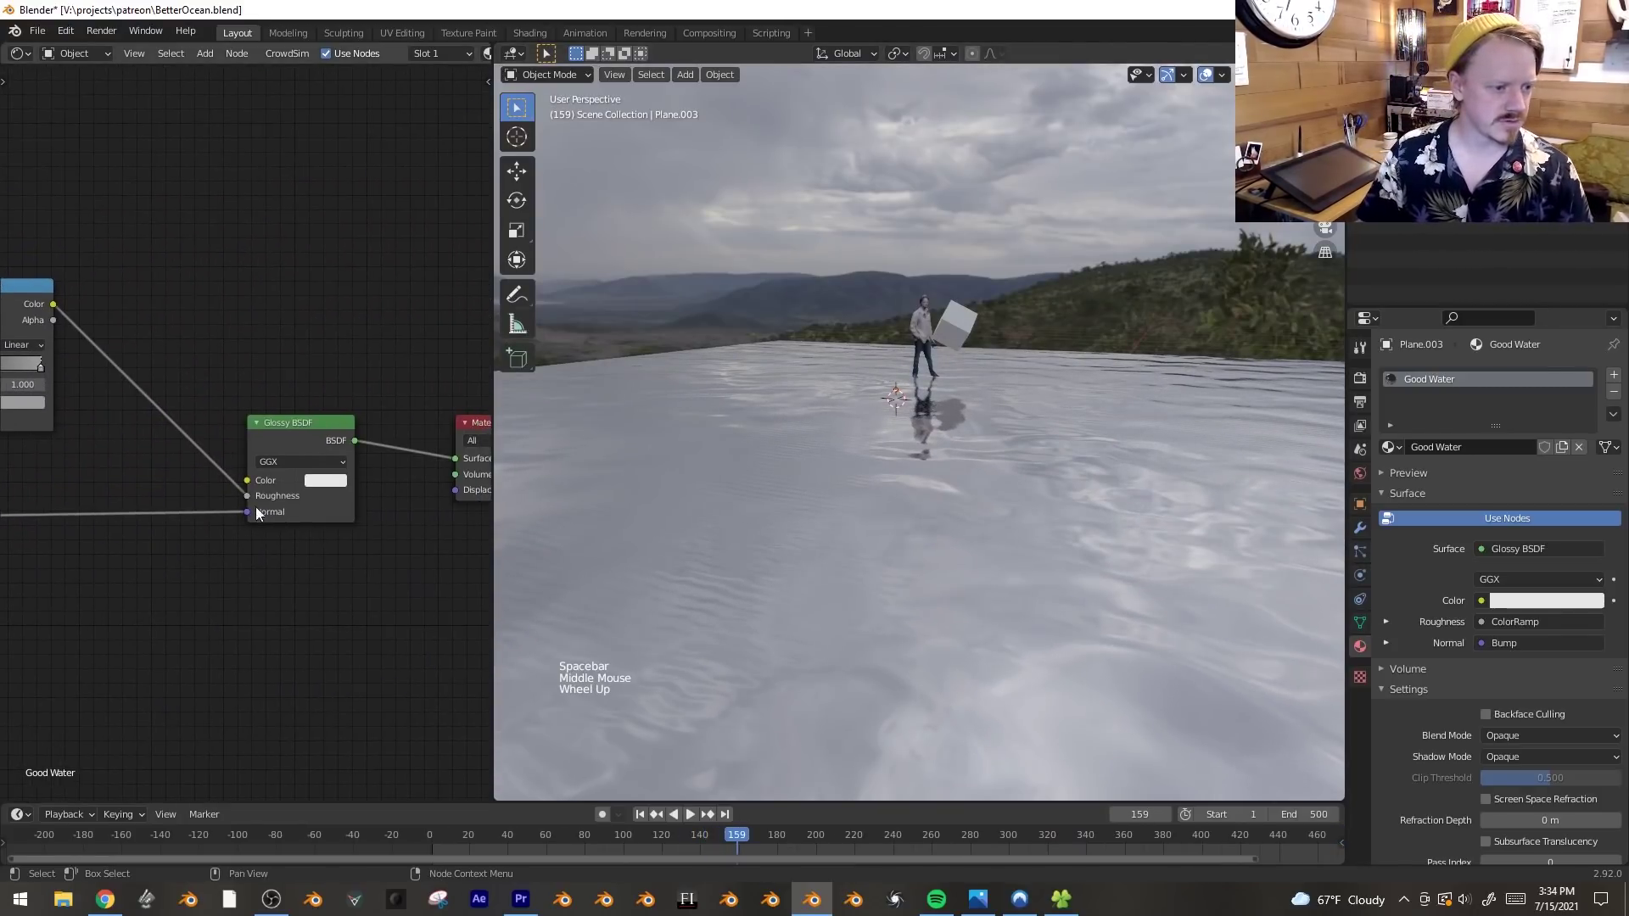
pyautogui.click(262, 457)
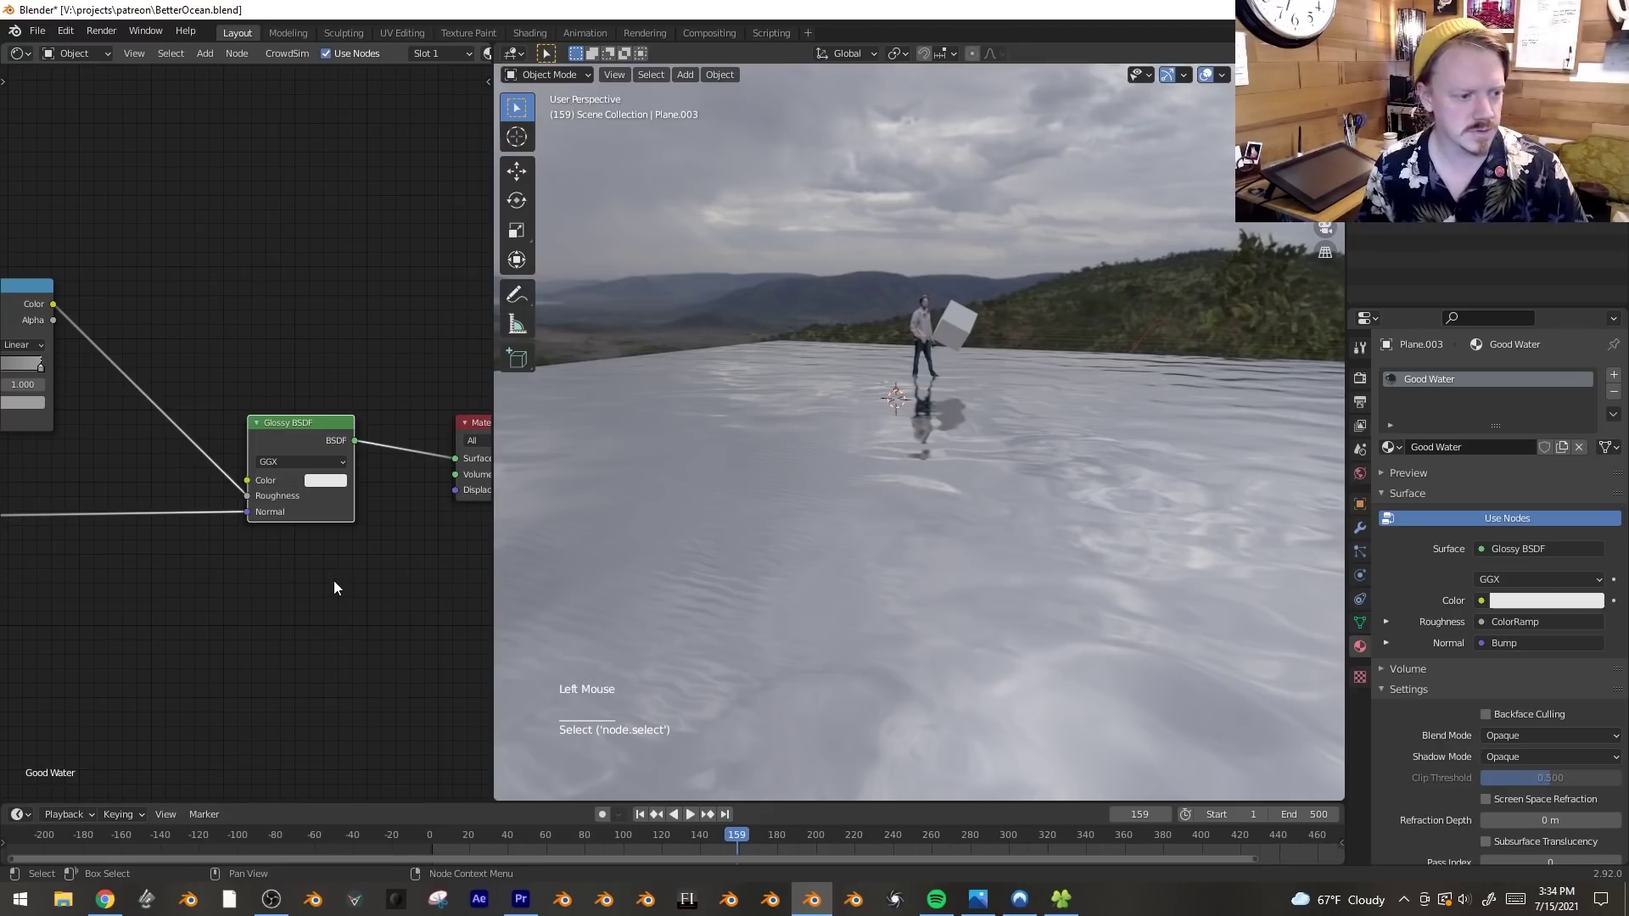
pyautogui.hotkey('shift', 'a')
pyautogui.moveTo(287, 256)
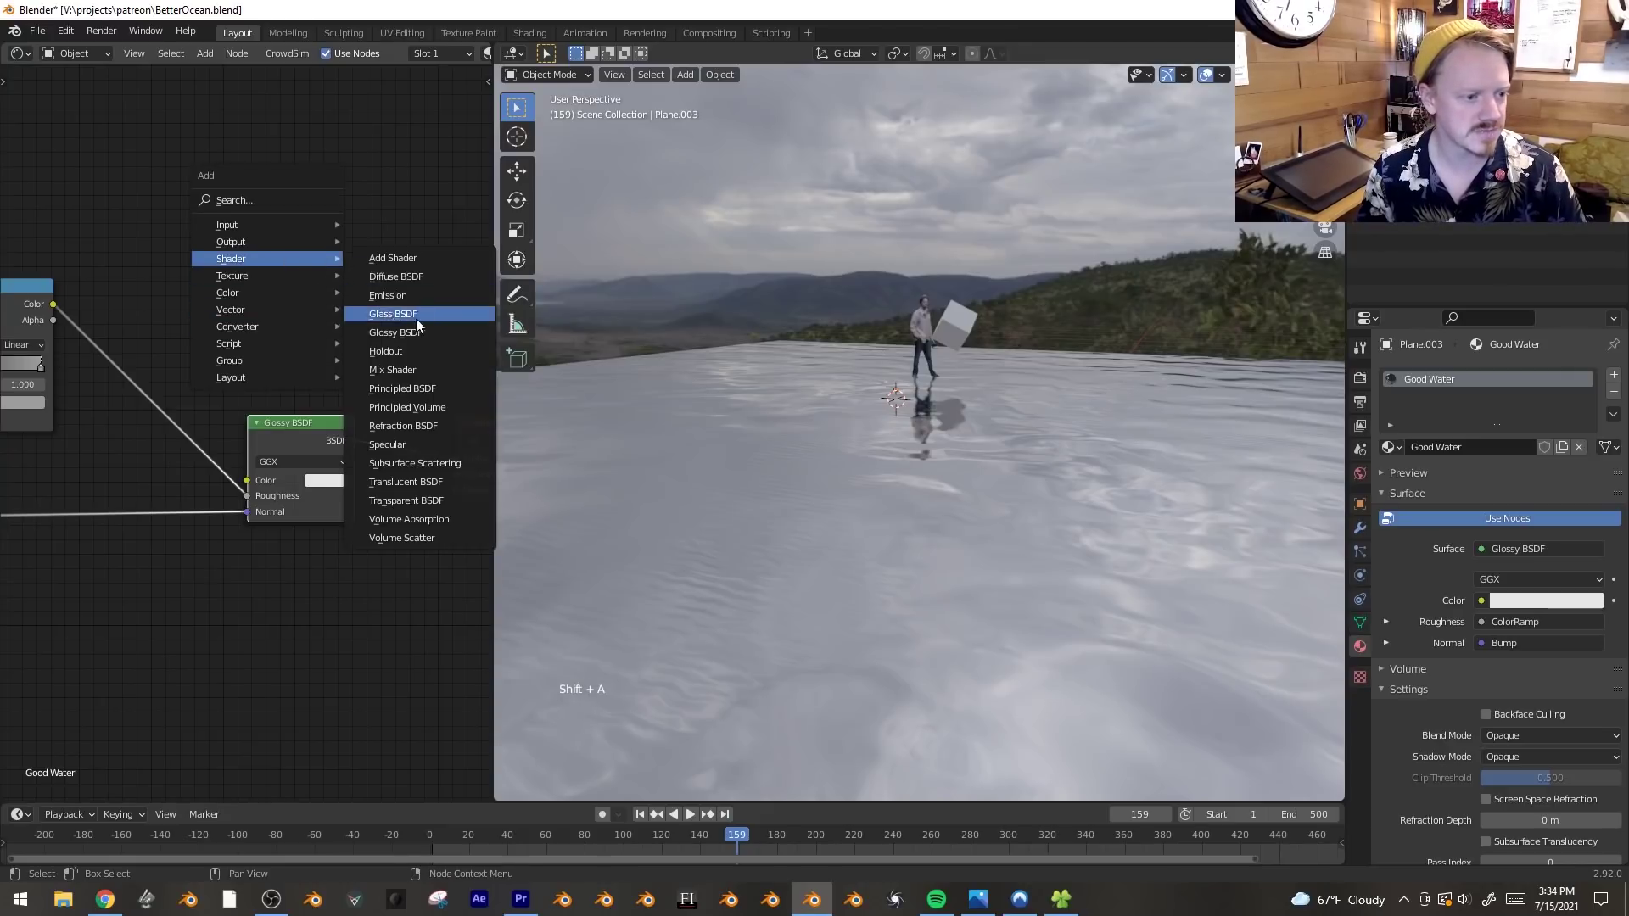
pyautogui.click(395, 277)
pyautogui.click(285, 357)
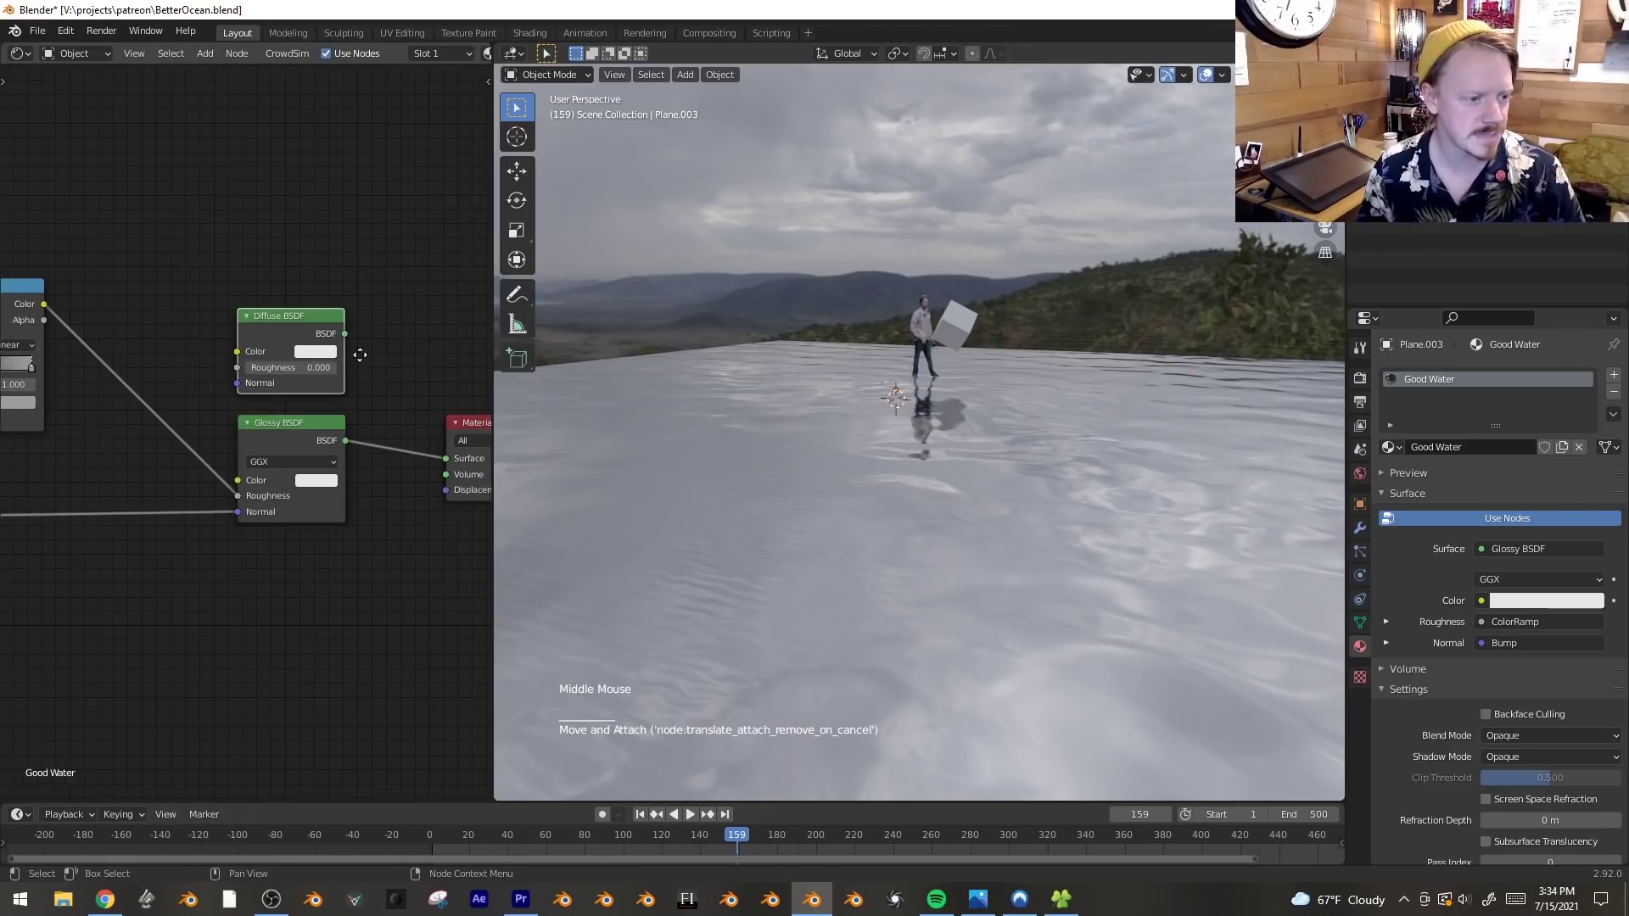
# - Combine the Diffuse BSDF and Glossy BSDF through a Mix Shader feeding the material output's Surface
pyautogui.moveTo(284, 356); pyautogui.dragTo(194, 363, button='middle')
pyautogui.keyDown('ctrl'); pyautogui.keyDown('shift'); pyautogui.moveTo(193, 371); pyautogui.dragTo(212, 454, button='right'); pyautogui.keyUp('shift'); pyautogui.keyUp('ctrl')
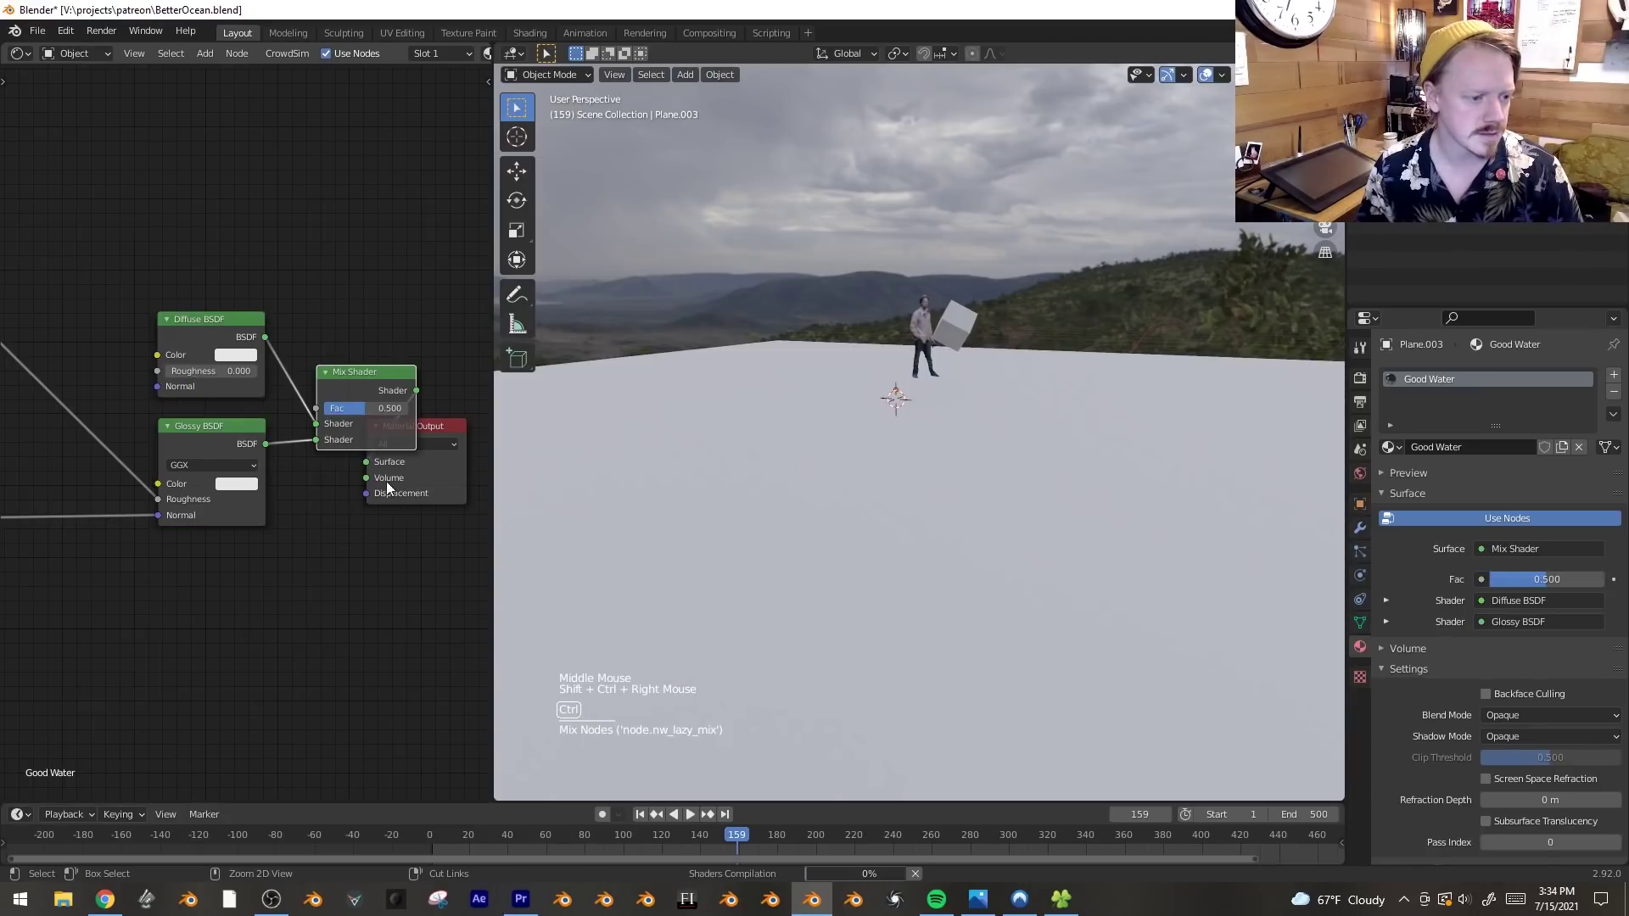
pyautogui.moveTo(385, 481); pyautogui.dragTo(437, 564, button='middle')
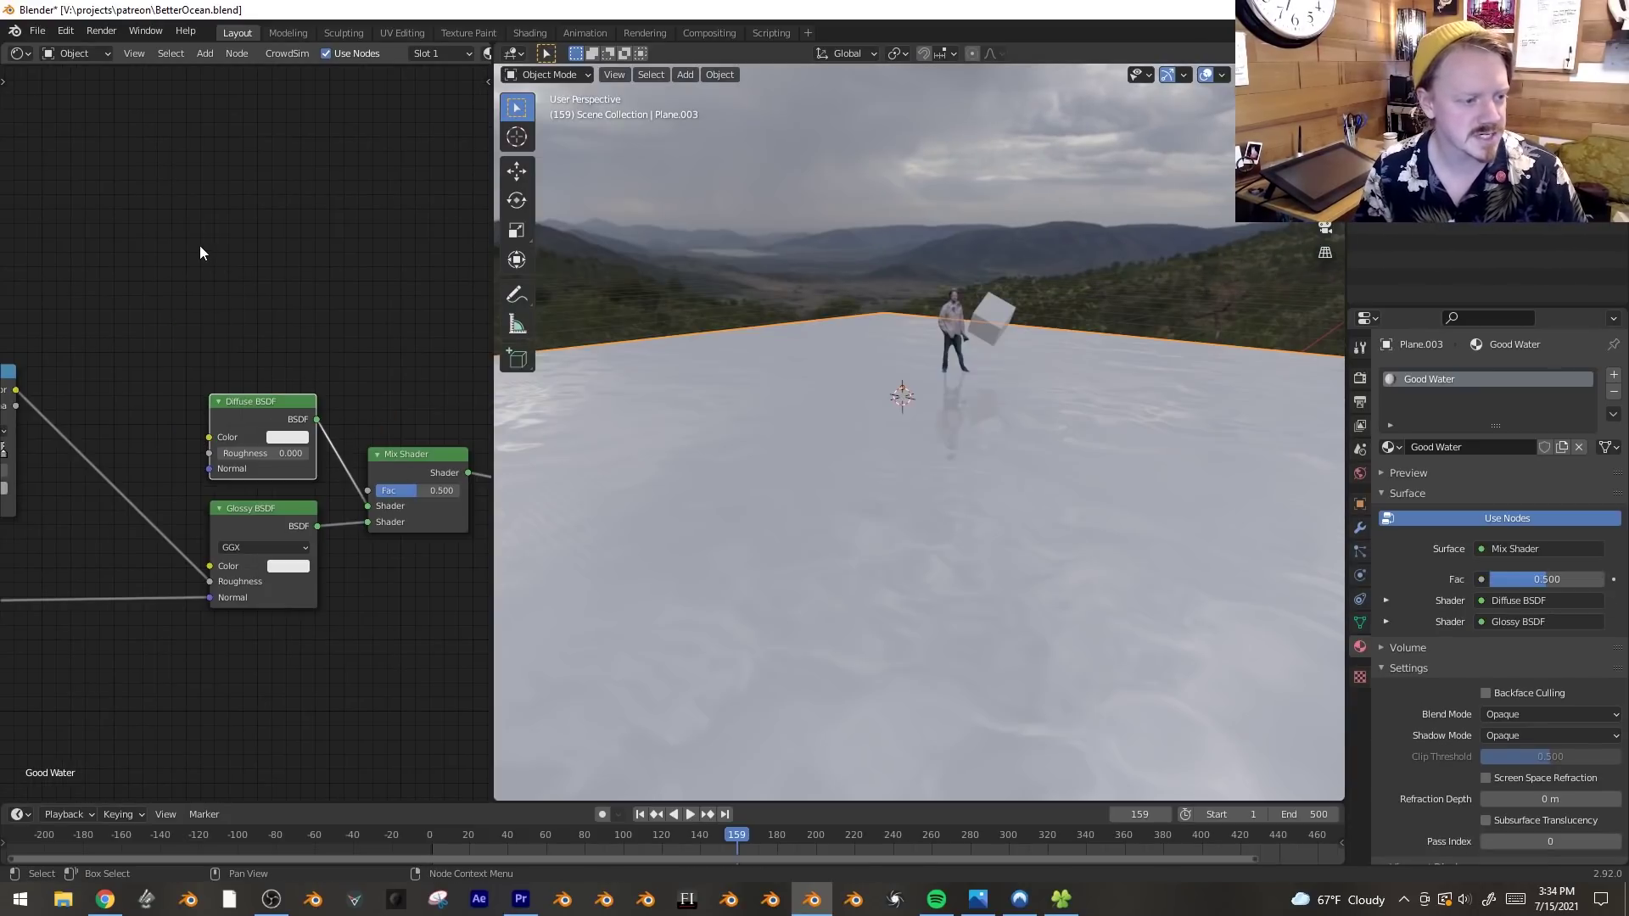
# - Add a Noise Texture with Scale 95 and feed its Fac output into the Mix Shader's Fac
pyautogui.hotkey('shift', 'a')
pyautogui.moveTo(166, 264)
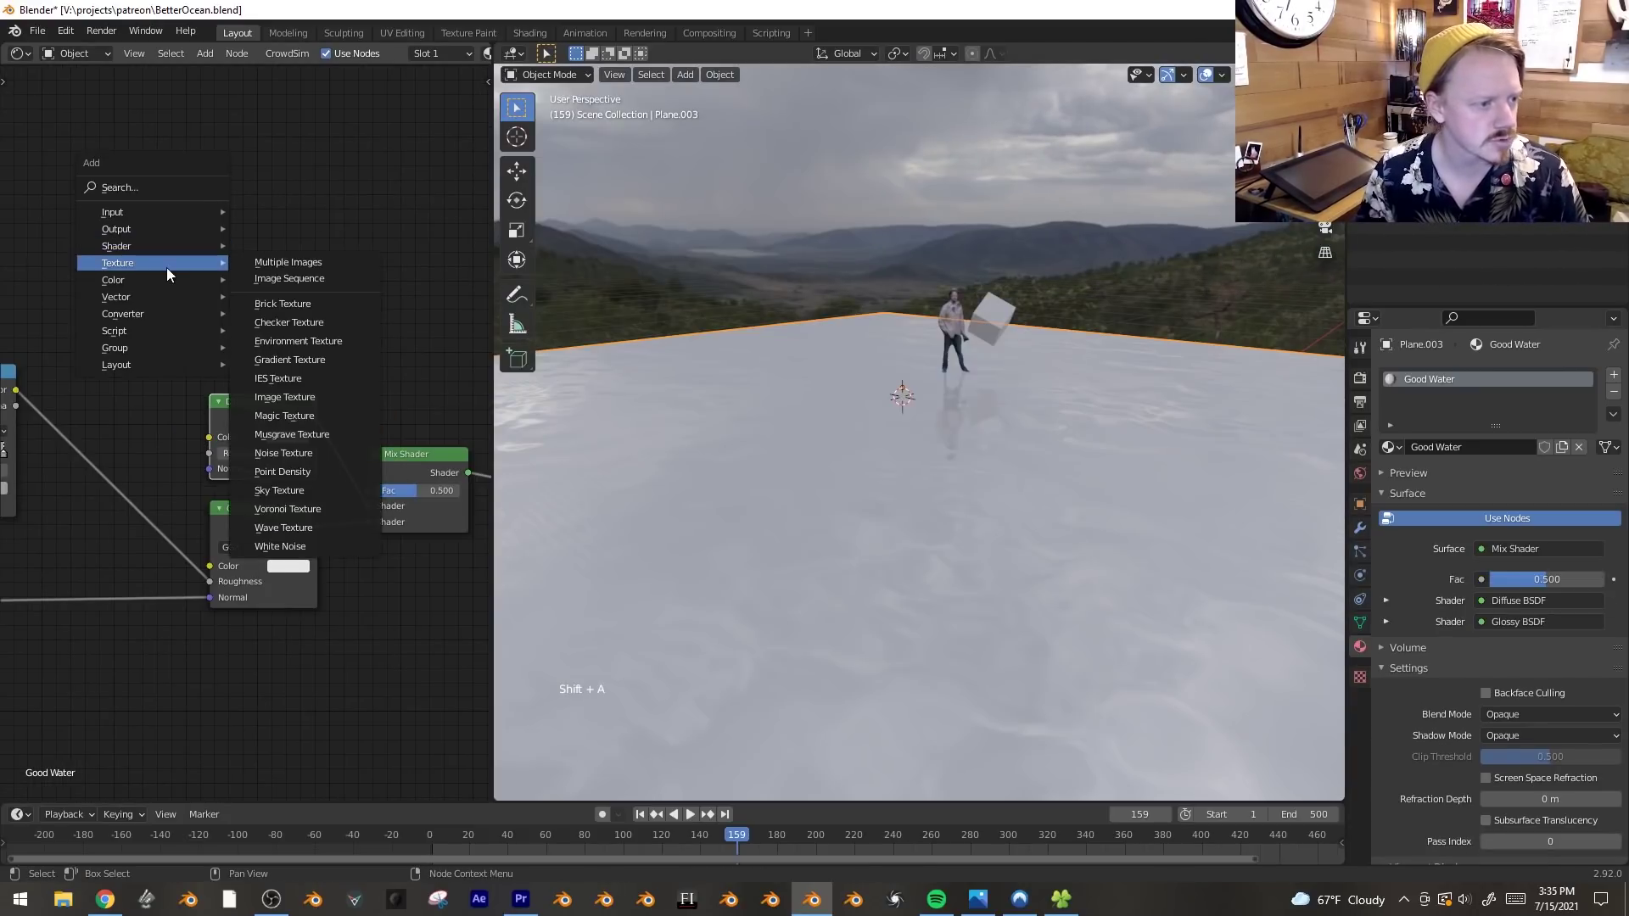
pyautogui.click(292, 453)
pyautogui.moveTo(318, 216); pyautogui.dragTo(393, 385)
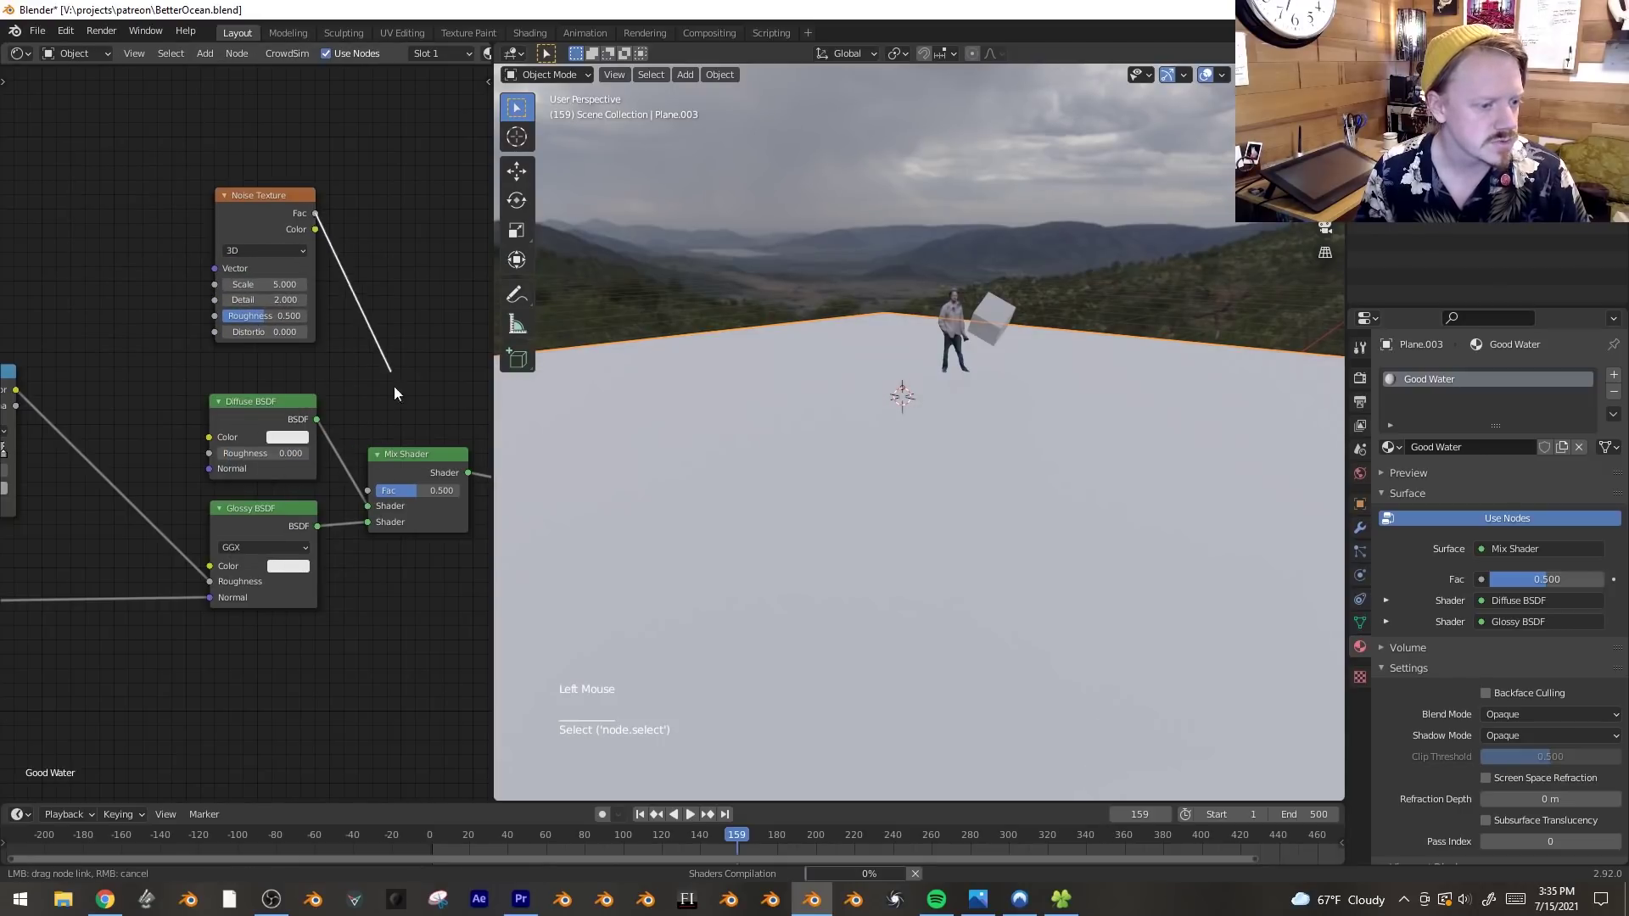
pyautogui.moveTo(296, 407); pyautogui.dragTo(368, 490)
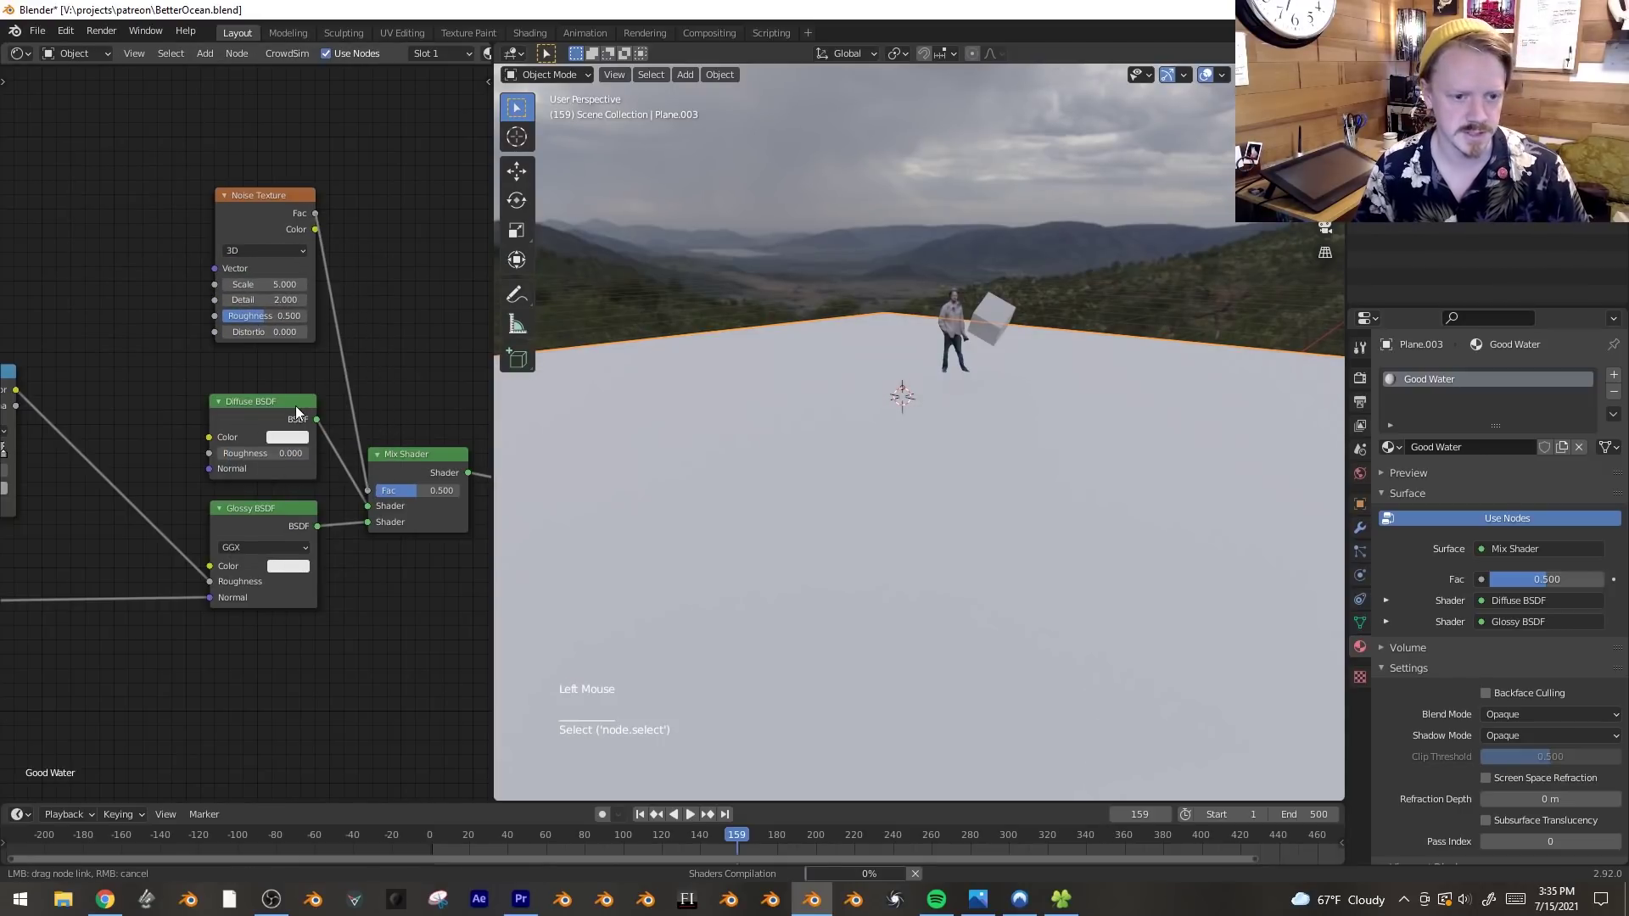
pyautogui.moveTo(284, 284); pyautogui.dragTo(318, 284)
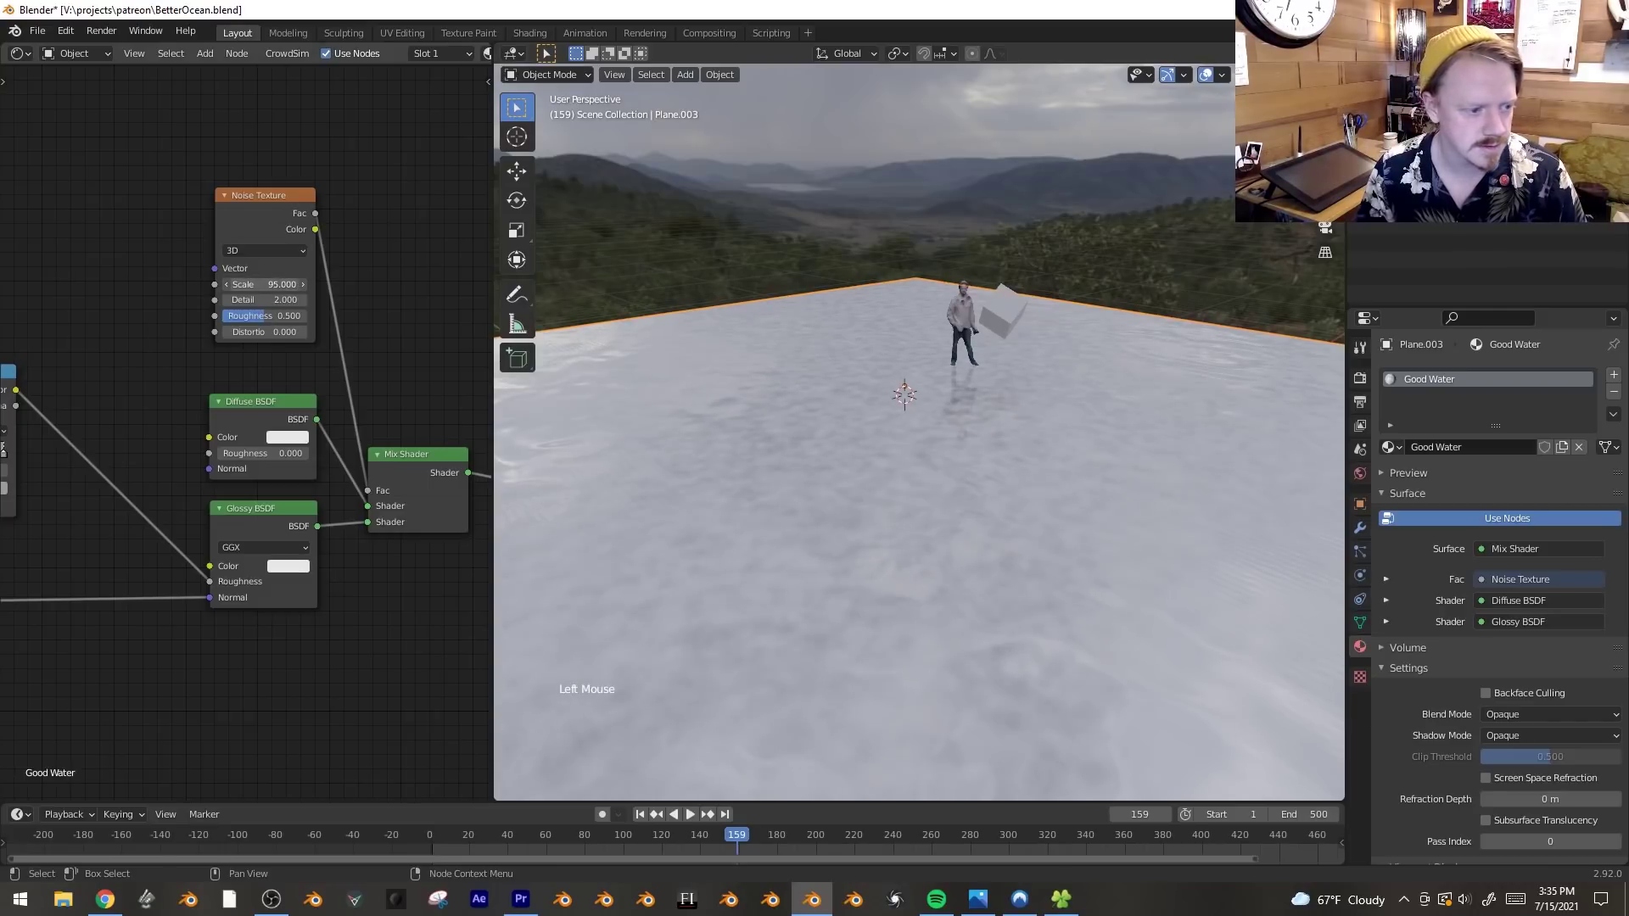
# - Darken the Glossy BSDF colour to a value of about 0.66
pyautogui.click(259, 517)
pyautogui.click(286, 567)
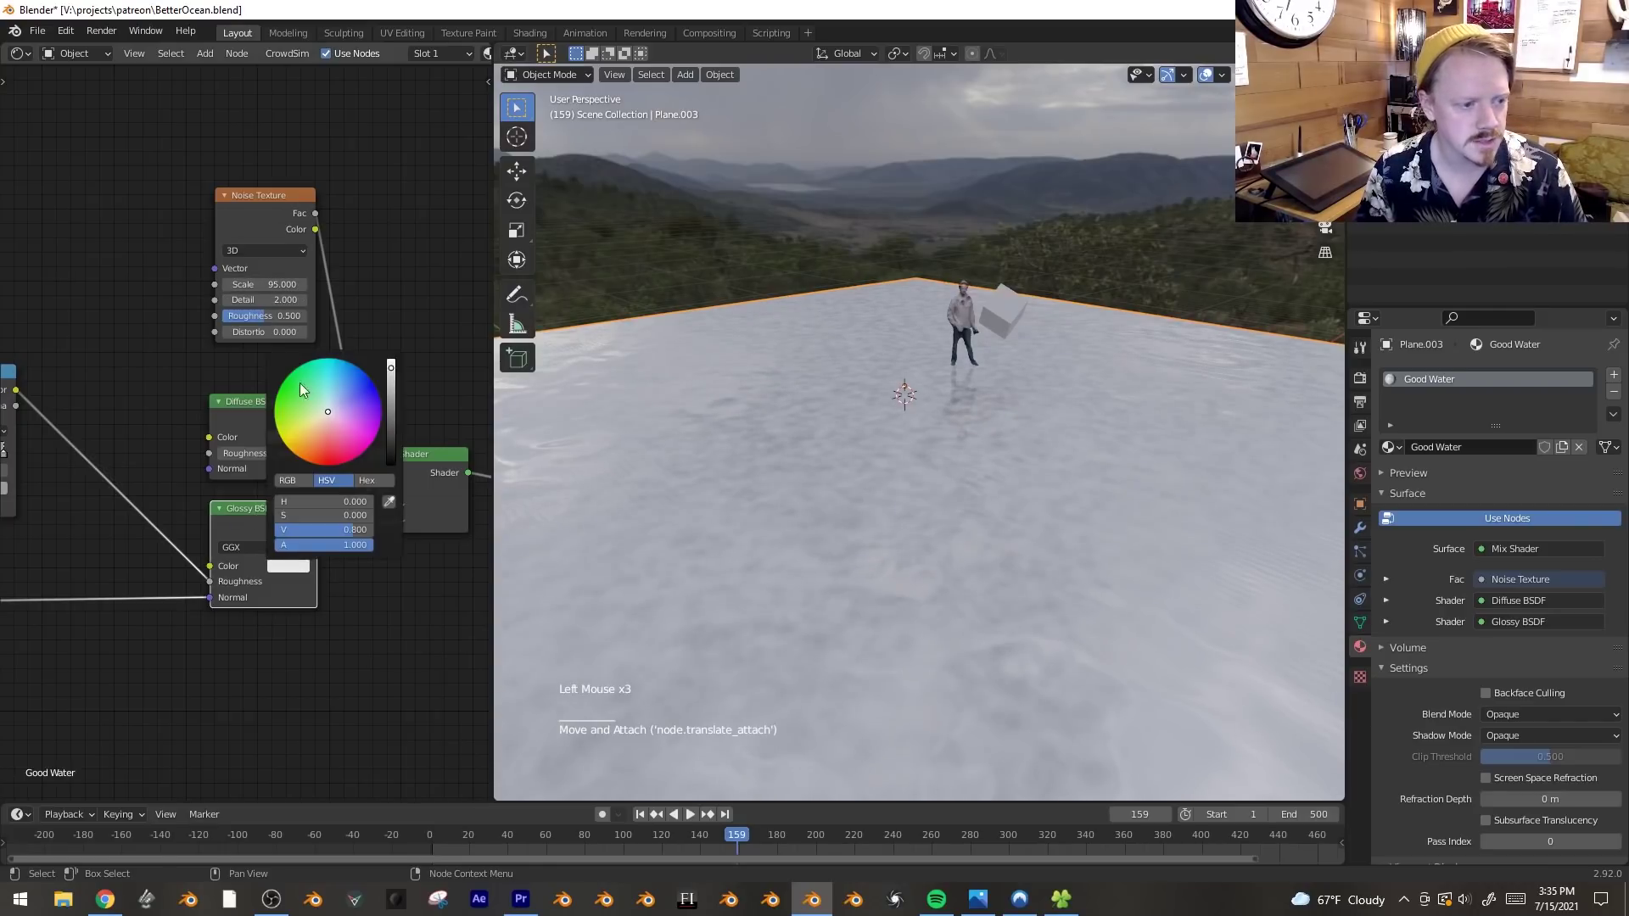
pyautogui.moveTo(392, 373); pyautogui.dragTo(391, 377)
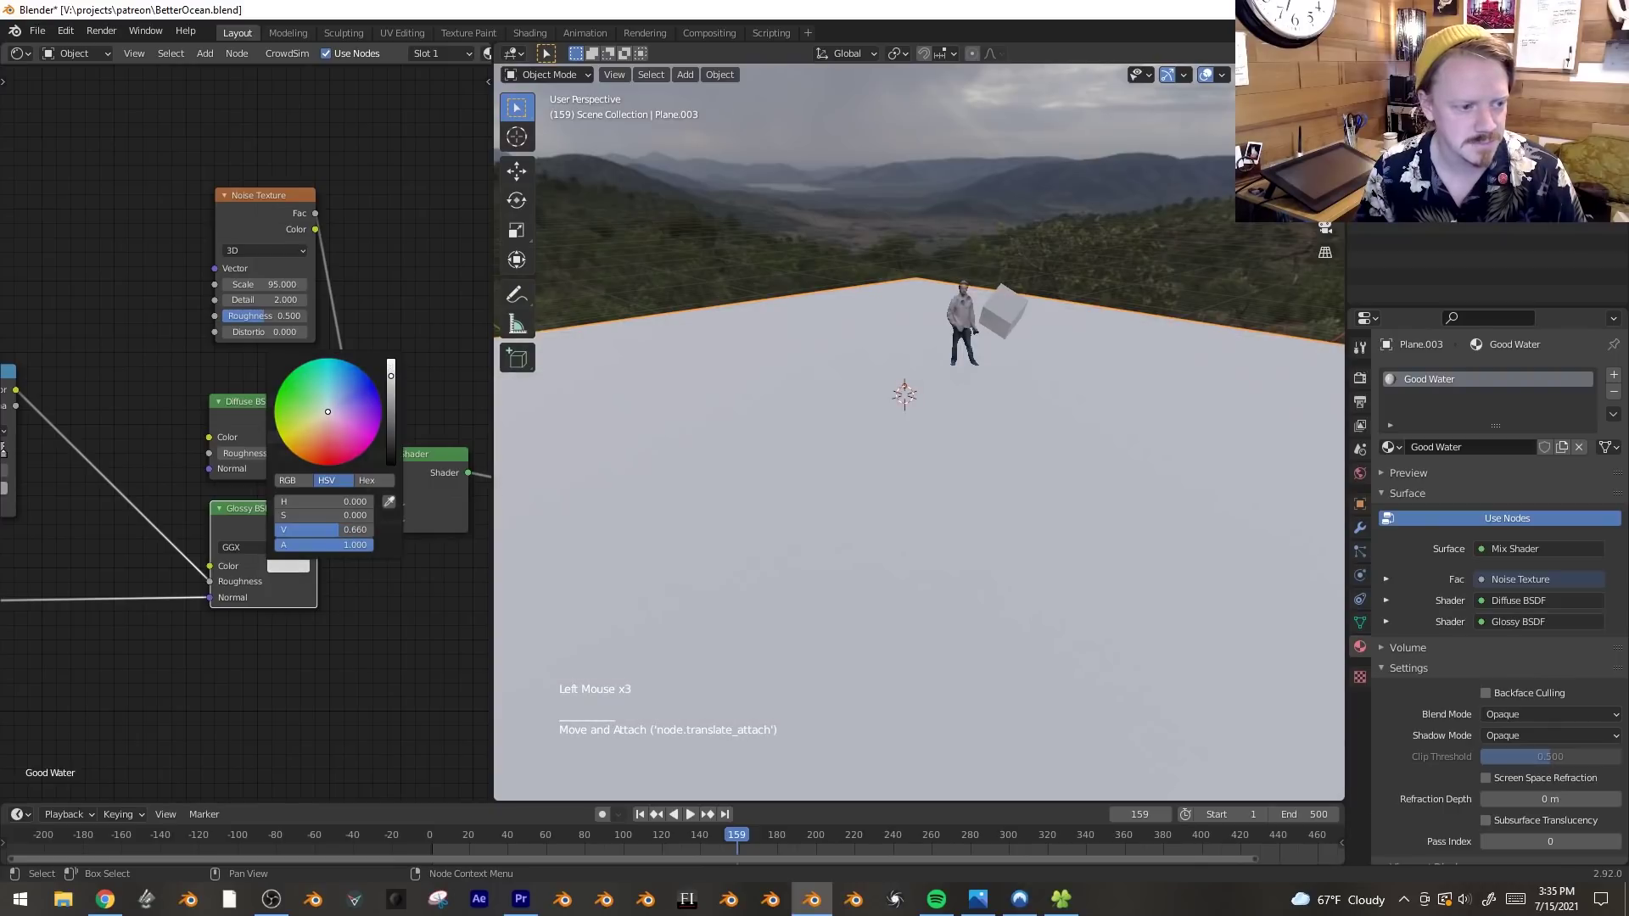
# - Insert a ColorRamp between the Noise Texture and the Mix Shader and move its white stop to position 0.318
pyautogui.scroll(3, 329, 234)
pyautogui.click(330, 234)
pyautogui.press('g')
pyautogui.click(255, 222)
pyautogui.hotkey('shift', 'a')
pyautogui.moveTo(314, 292)
pyautogui.click(441, 309)
pyautogui.click(327, 192)
pyautogui.moveTo(336, 305); pyautogui.dragTo(194, 336, button='middle')
pyautogui.moveTo(386, 336); pyautogui.dragTo(264, 336)
pyautogui.moveTo(976, 488)
pyautogui.mouseDown(button='middle')
pyautogui.moveTo(1010, 513)
pyautogui.moveTo(991, 516)
pyautogui.moveTo(1005, 465)
pyautogui.moveTo(996, 505)
pyautogui.mouseUp(button='middle')
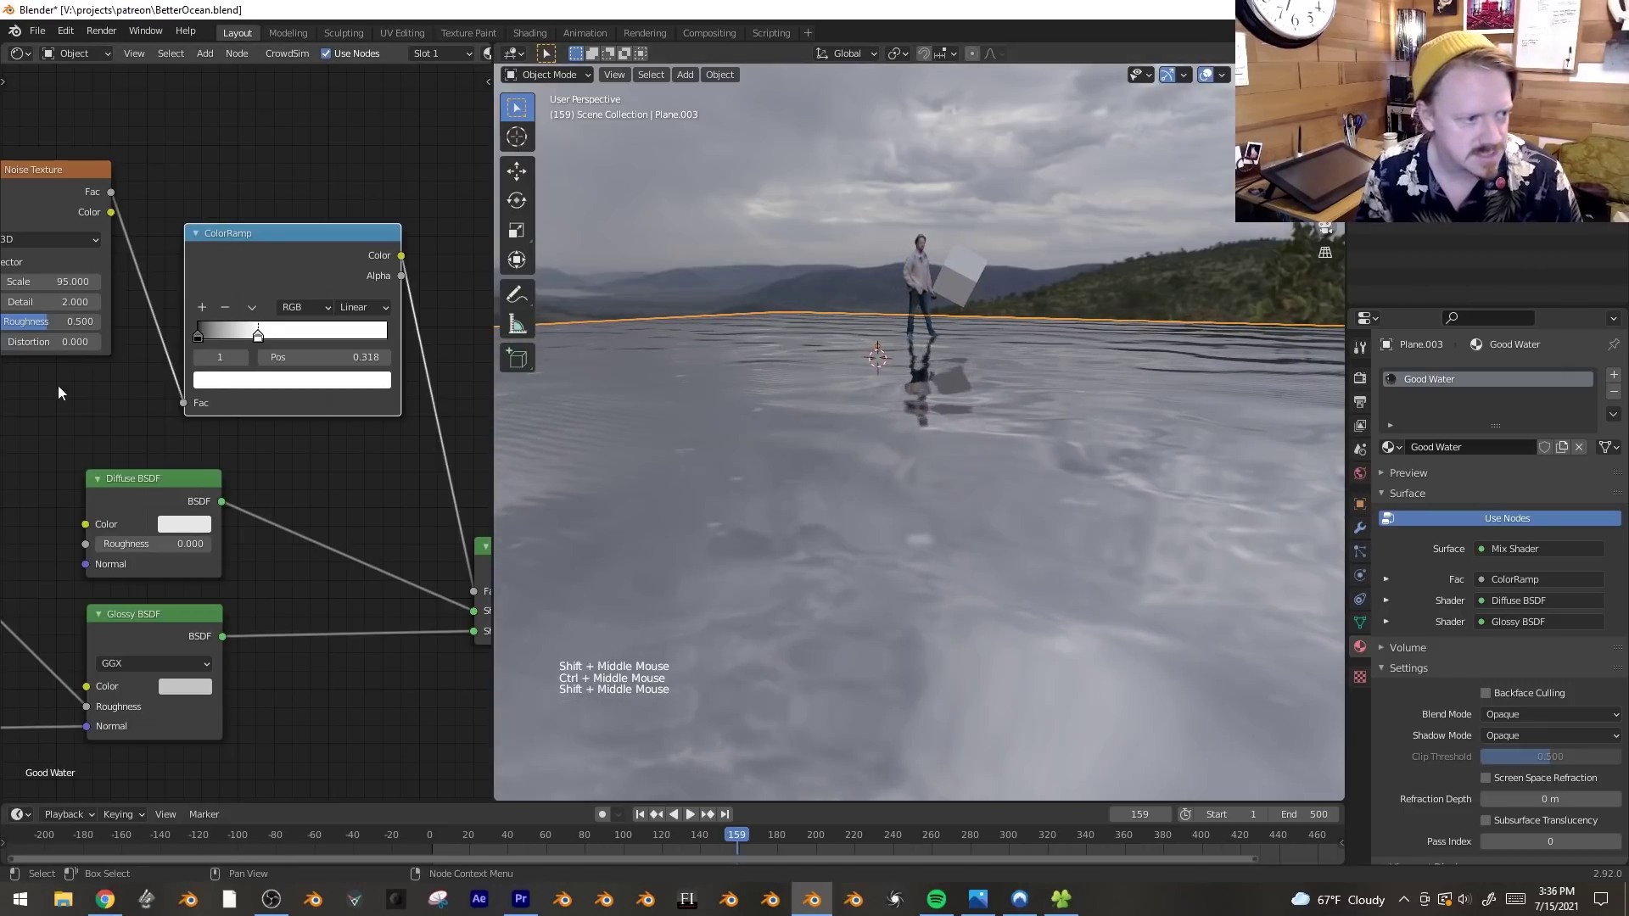
# - Set the Noise Texture's Detail to 2.6 and Distortion to 0.7, and check the water surface
pyautogui.moveTo(78, 390); pyautogui.dragTo(152, 405, button='middle')
pyautogui.click(123, 315)
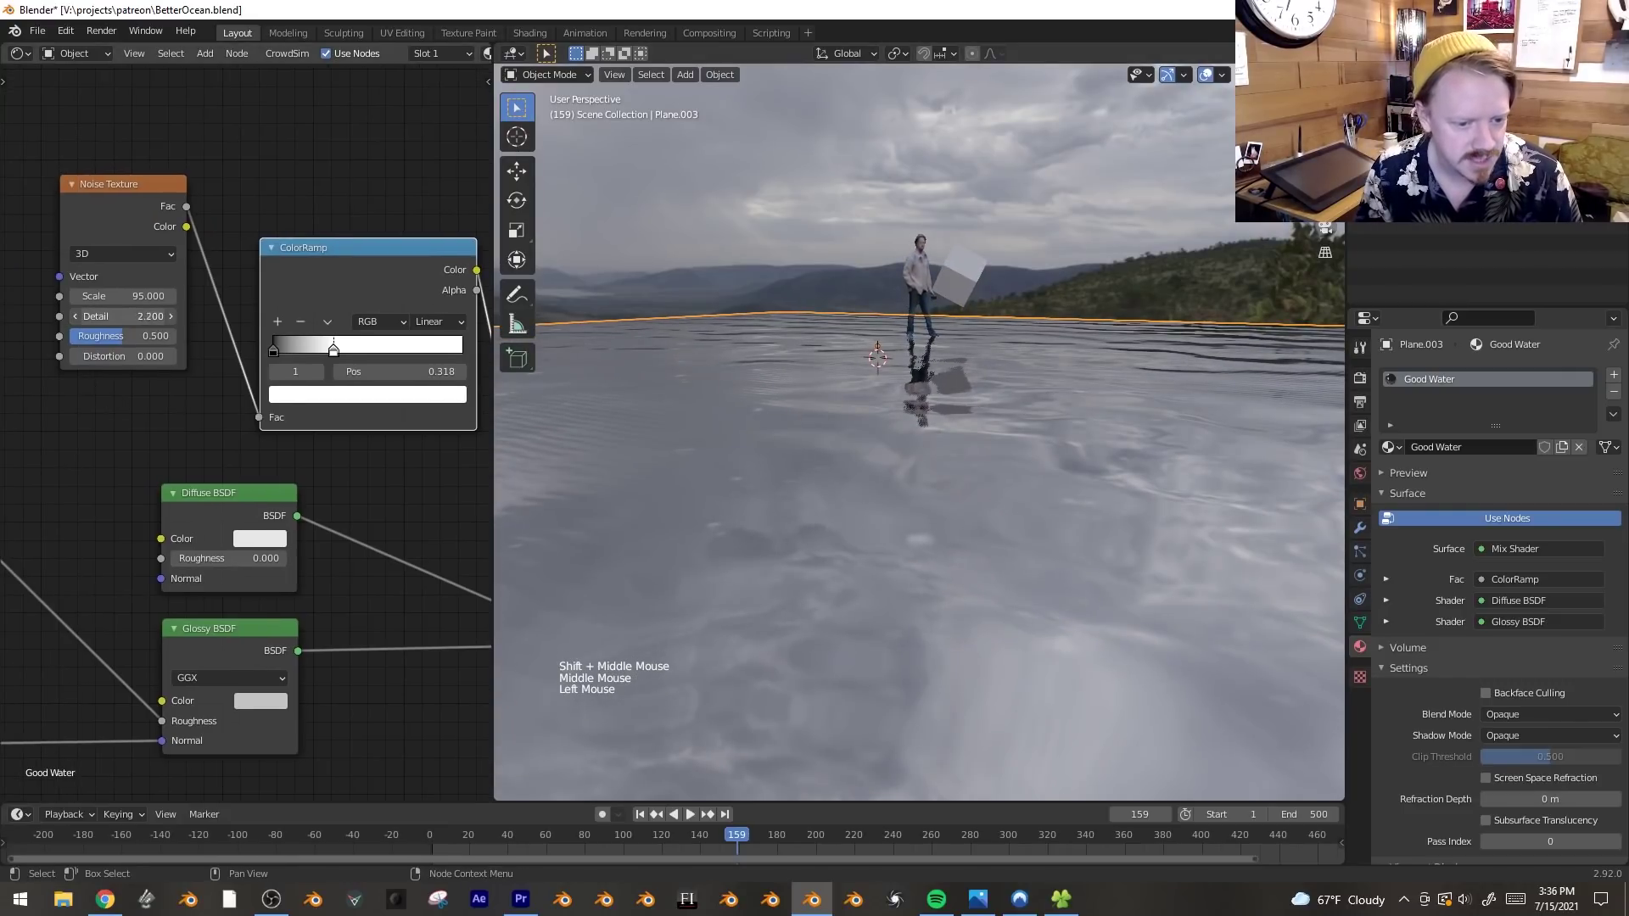
pyautogui.moveTo(123, 315); pyautogui.dragTo(152, 356)
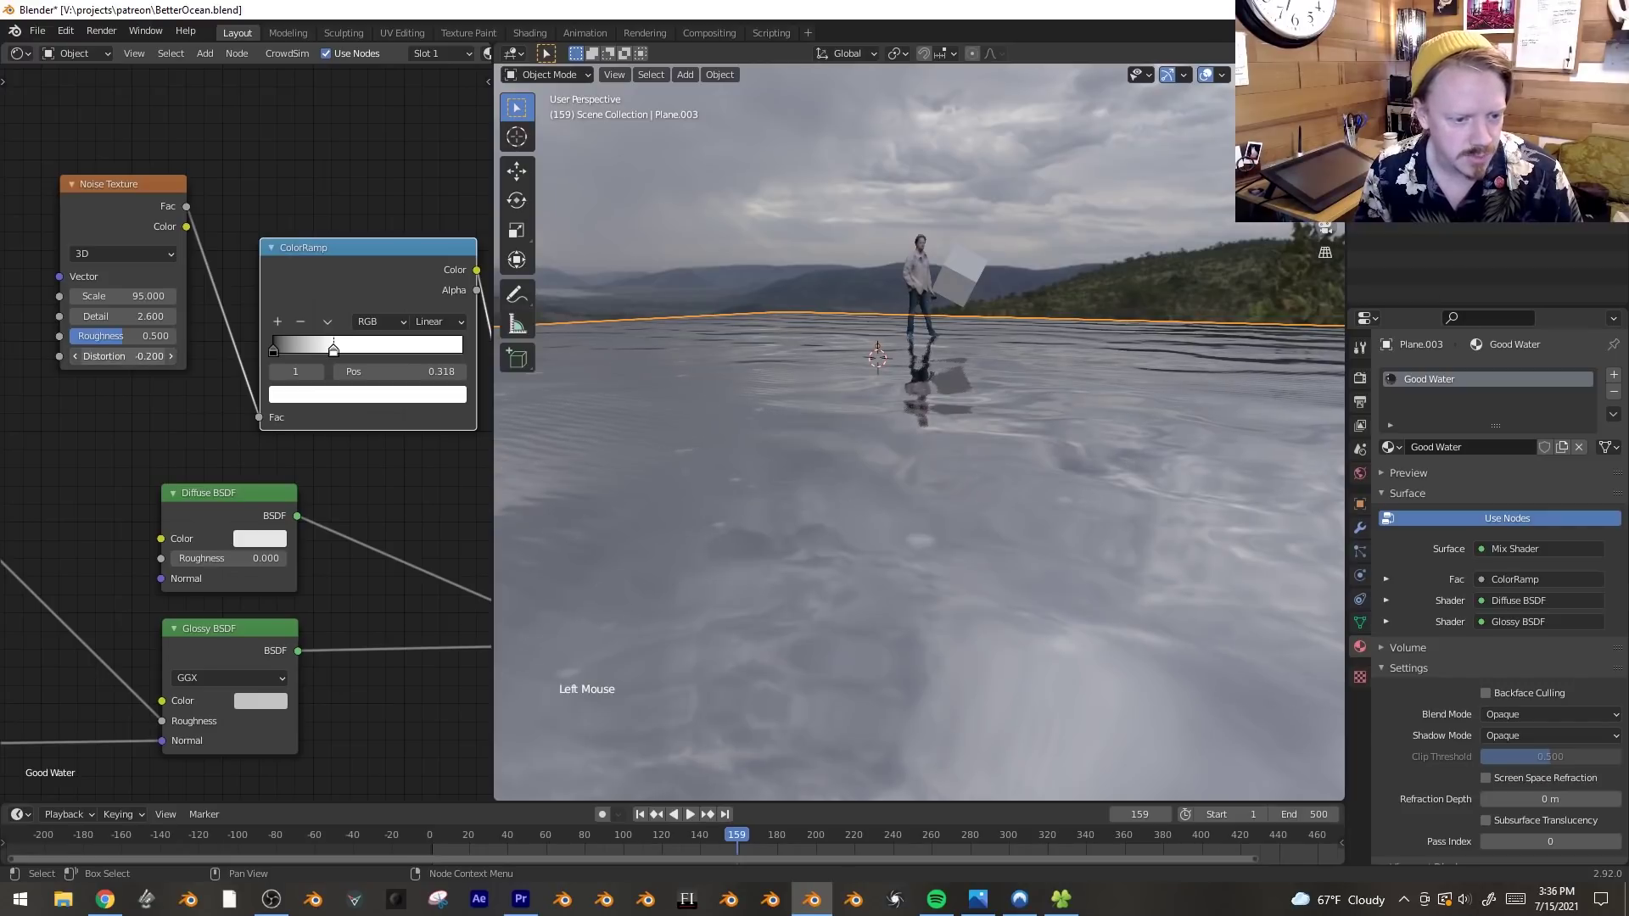
pyautogui.moveTo(716, 482); pyautogui.dragTo(871, 463, button='middle')
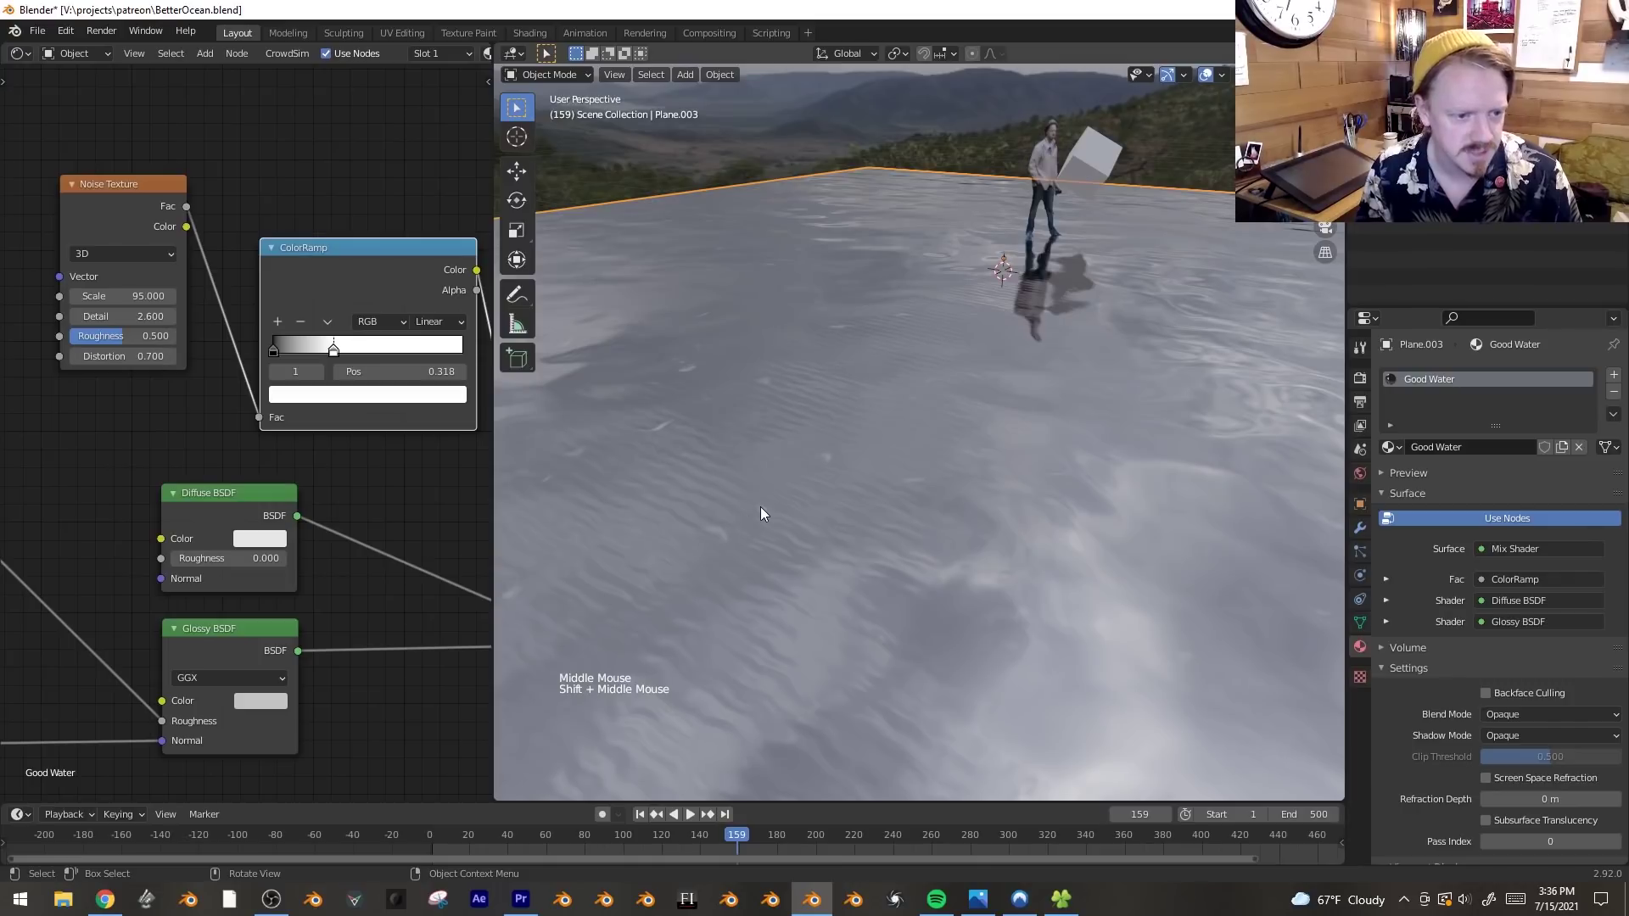
pyautogui.moveTo(761, 509); pyautogui.dragTo(1153, 476, button='middle')
# - Add Texture Coordinate and Mapping nodes to the Noise Texture's Vector input and arrange them
pyautogui.moveTo(107, 188); pyautogui.dragTo(369, 293, button='middle')
pyautogui.click(369, 293)
pyautogui.hotkey('ctrl', 't')
pyautogui.moveTo(302, 500); pyautogui.dragTo(409, 504, button='middle')
pyautogui.press('g')
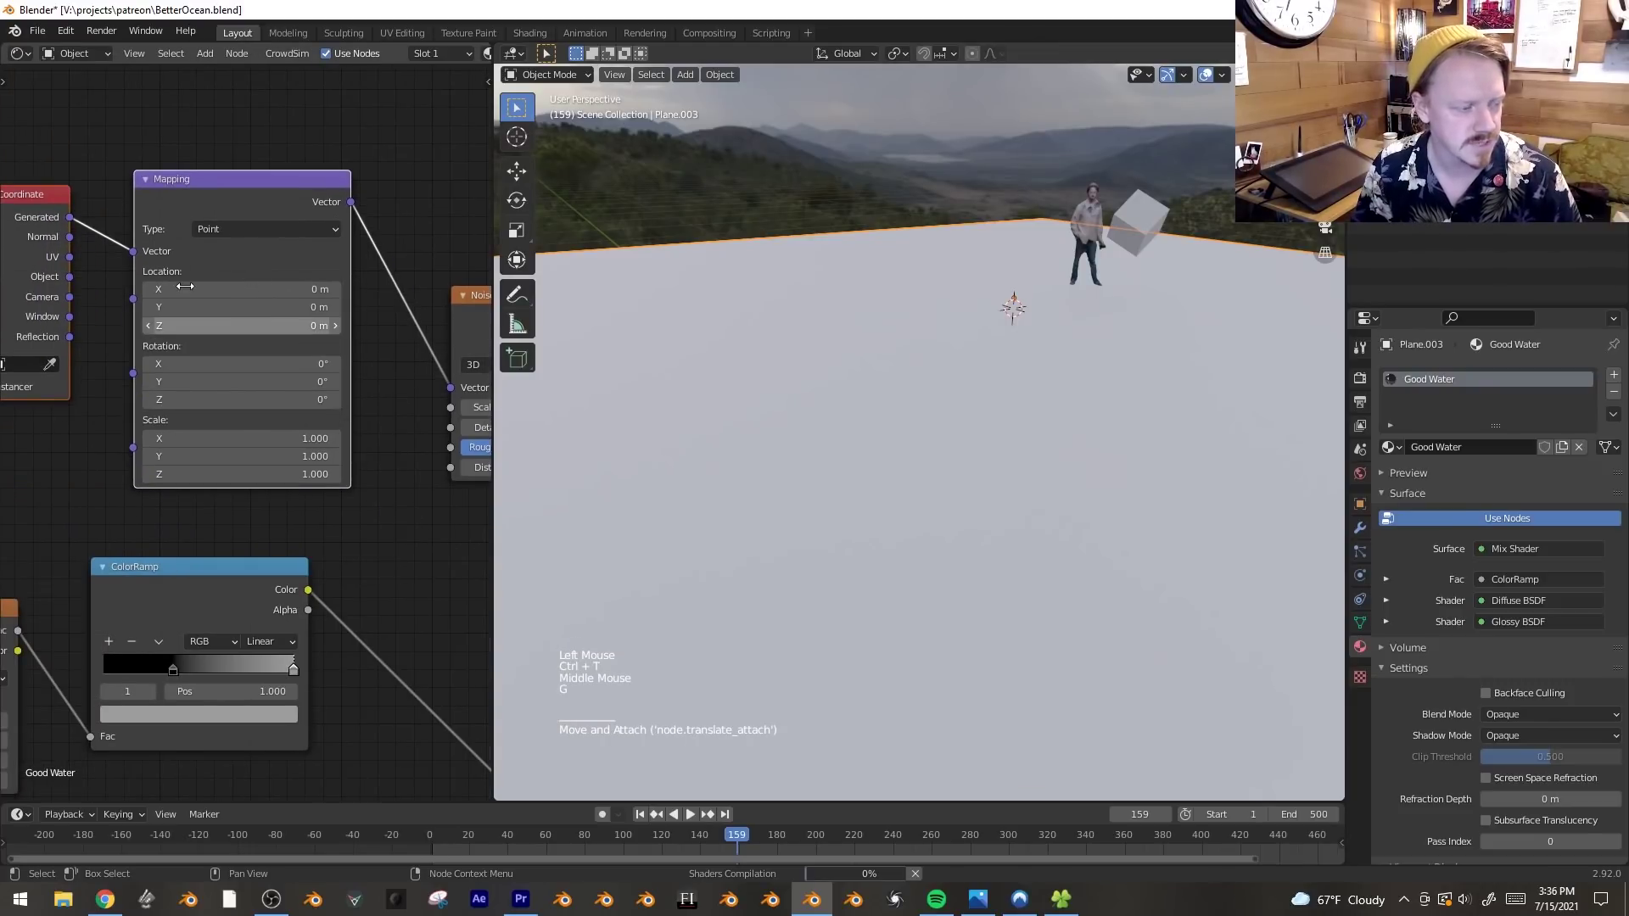
# - Keyframe the noise Mapping's Location at frame 159 and again at frame 203 with X at 0.9 m
pyautogui.press('i')
pyautogui.moveTo(789, 840); pyautogui.dragTo(821, 840)
pyautogui.moveTo(276, 288); pyautogui.dragTo(326, 288)
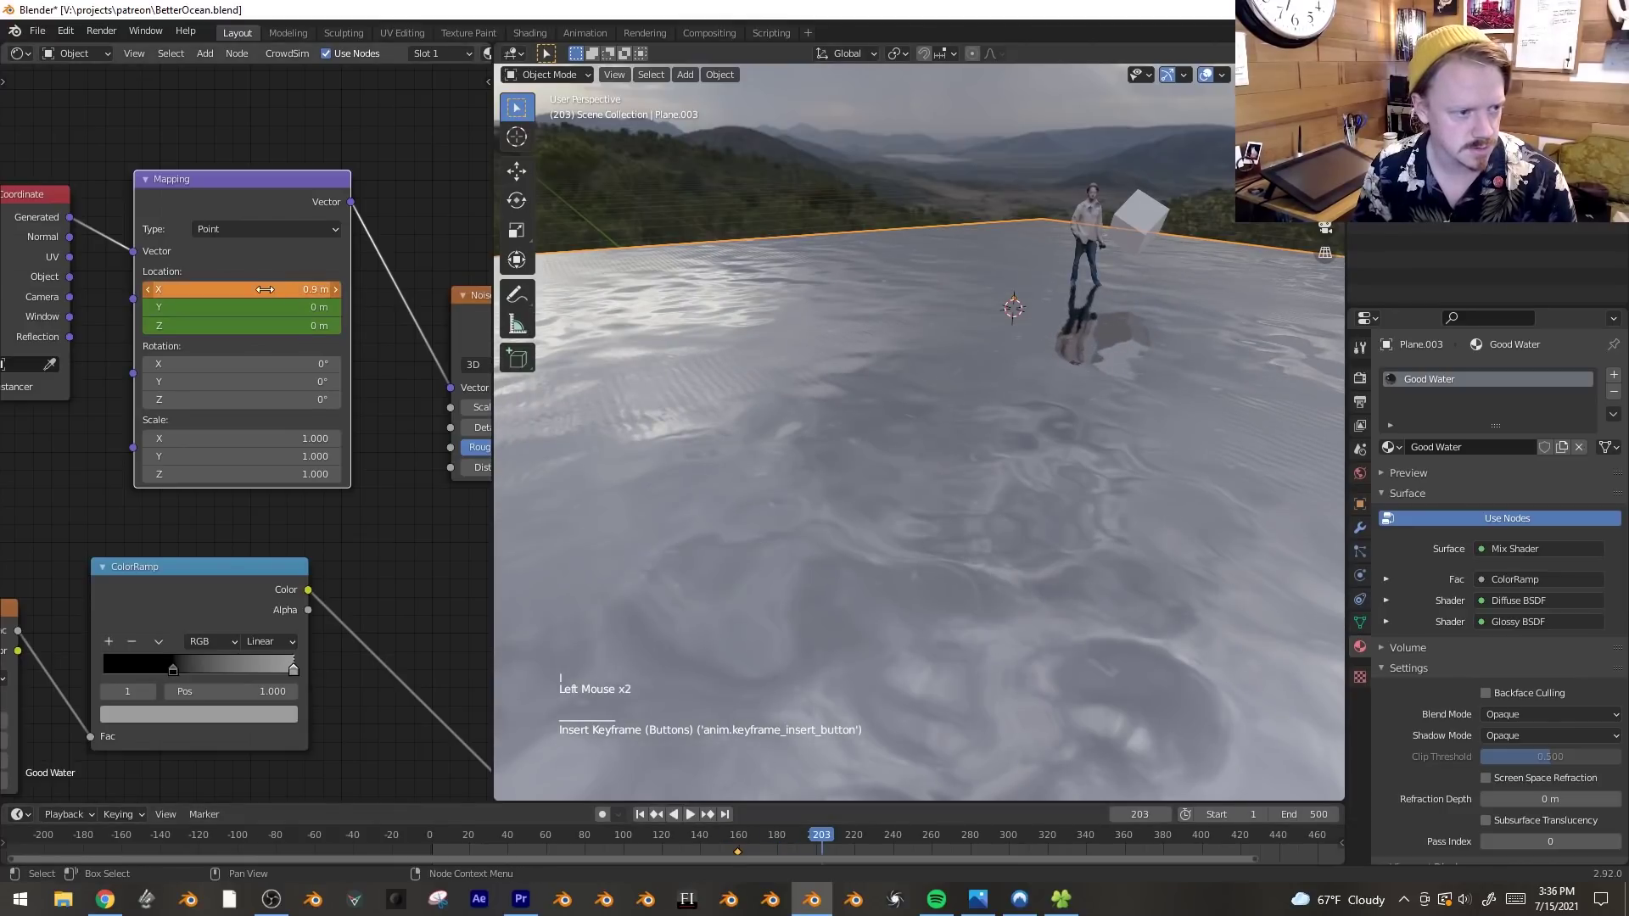
pyautogui.press('i')
# - Set the Mapping Location keyframes to linear extrapolation and preview the moving noise
pyautogui.press('space')
pyautogui.press('space')
pyautogui.press('space')
pyautogui.press('space')
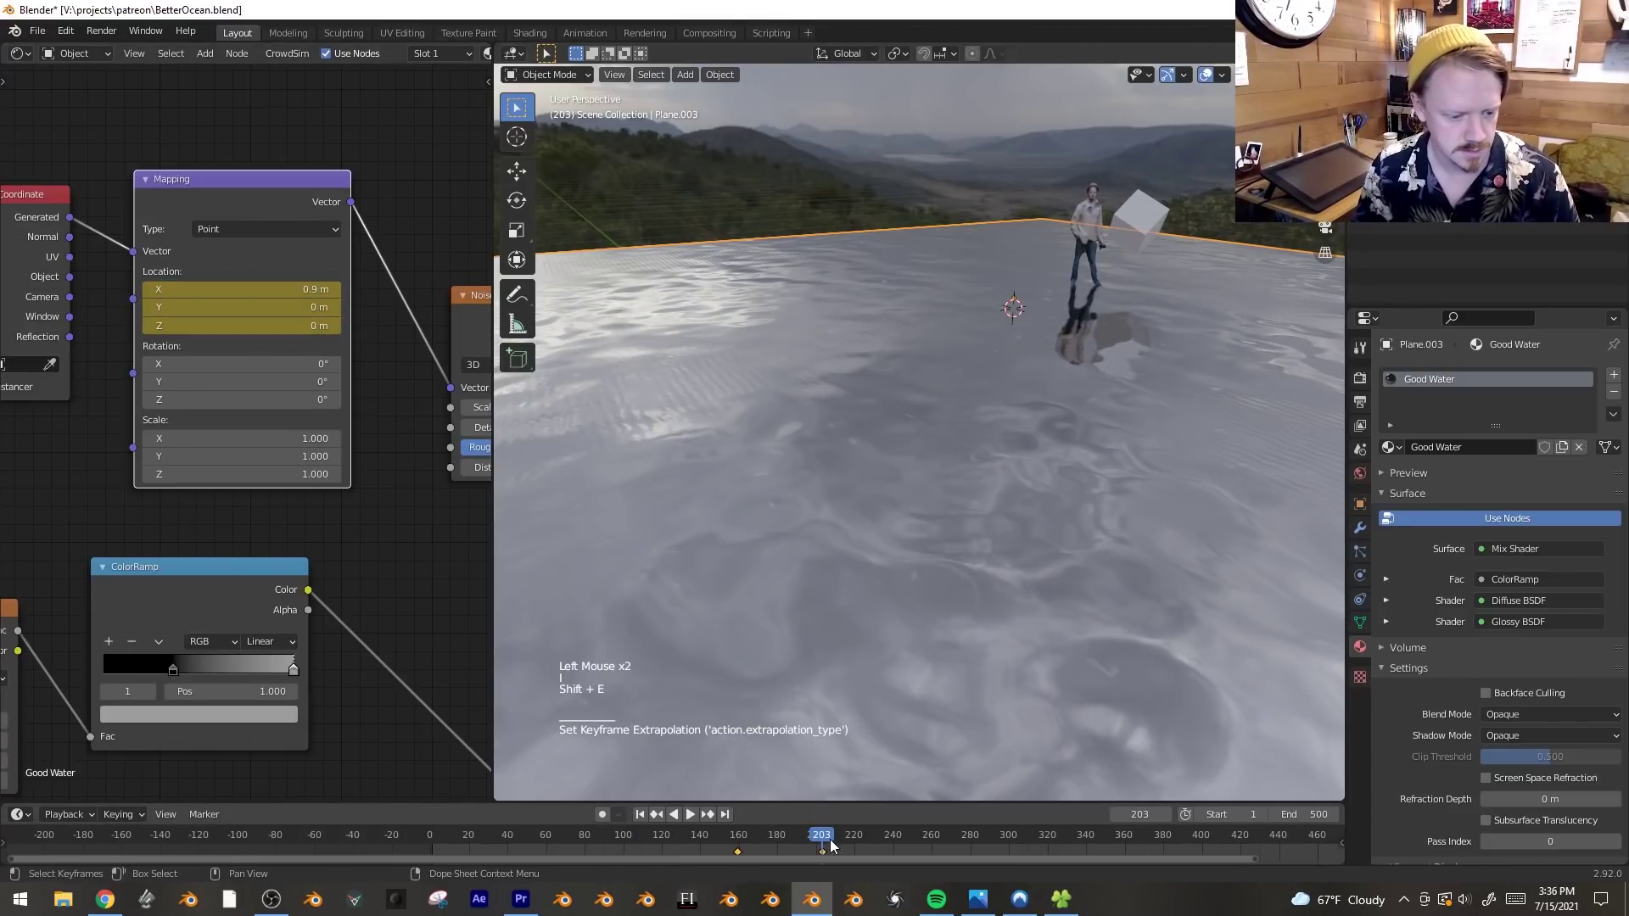
pyautogui.click(1005, 460)
pyautogui.press('space')
pyautogui.press('space')
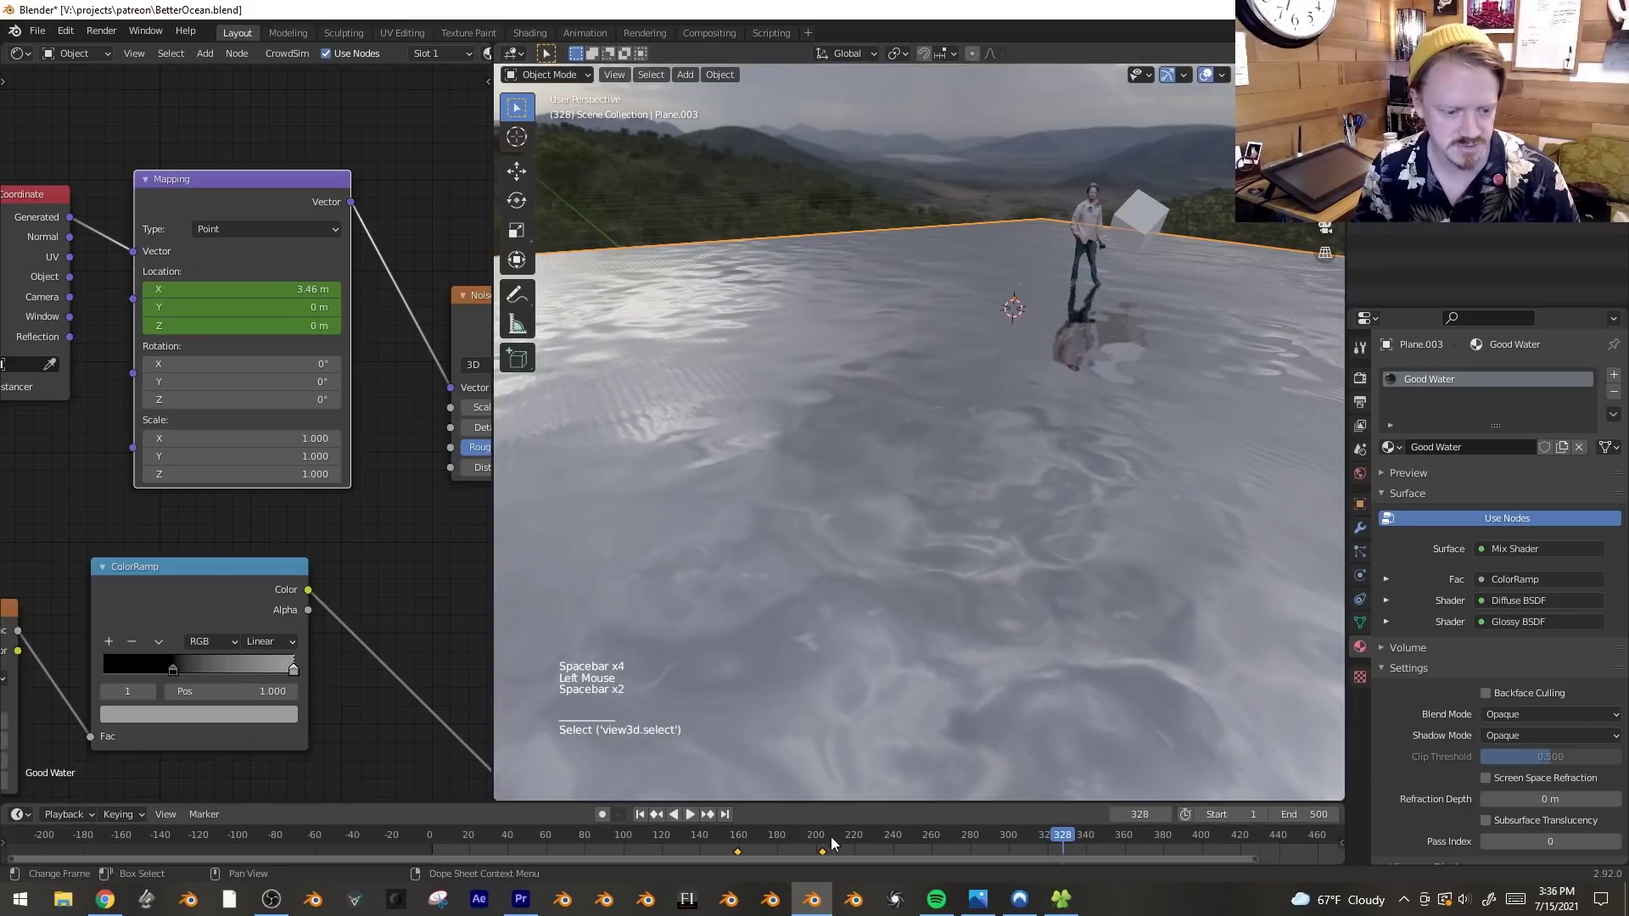
# - Spread the Mapping Location keyframes to about frames -125 and 1875 to slow the noise drift
pyautogui.hotkey('alt', 'a')
pyautogui.click(822, 852)
pyautogui.press('g')
pyautogui.press('space')
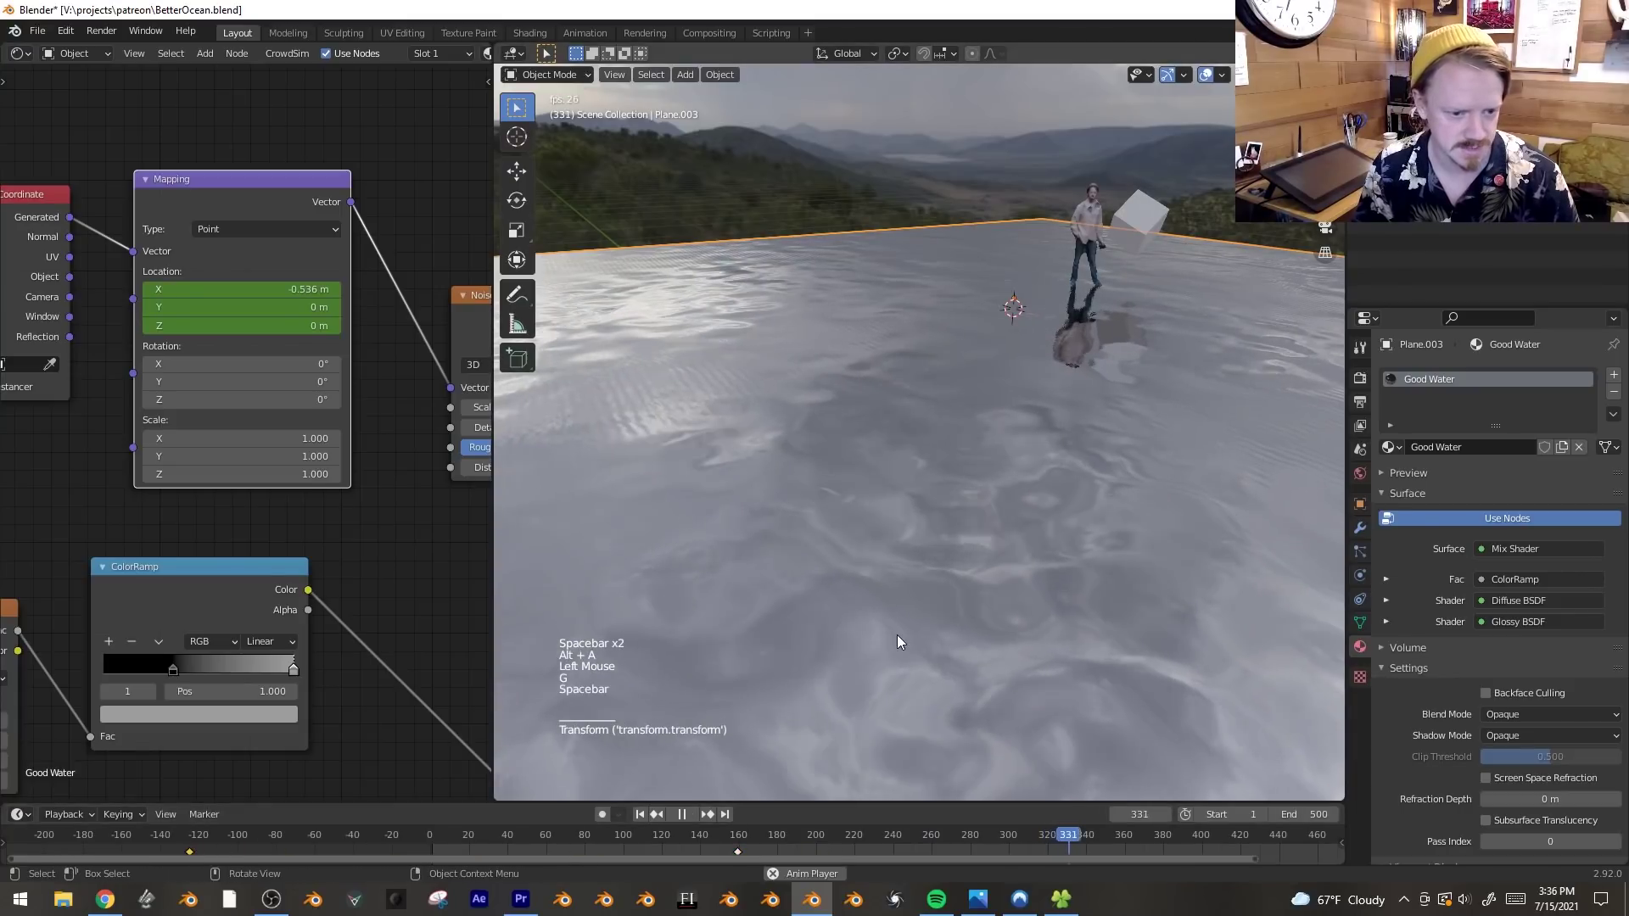
pyautogui.click(737, 852)
pyautogui.press('g')
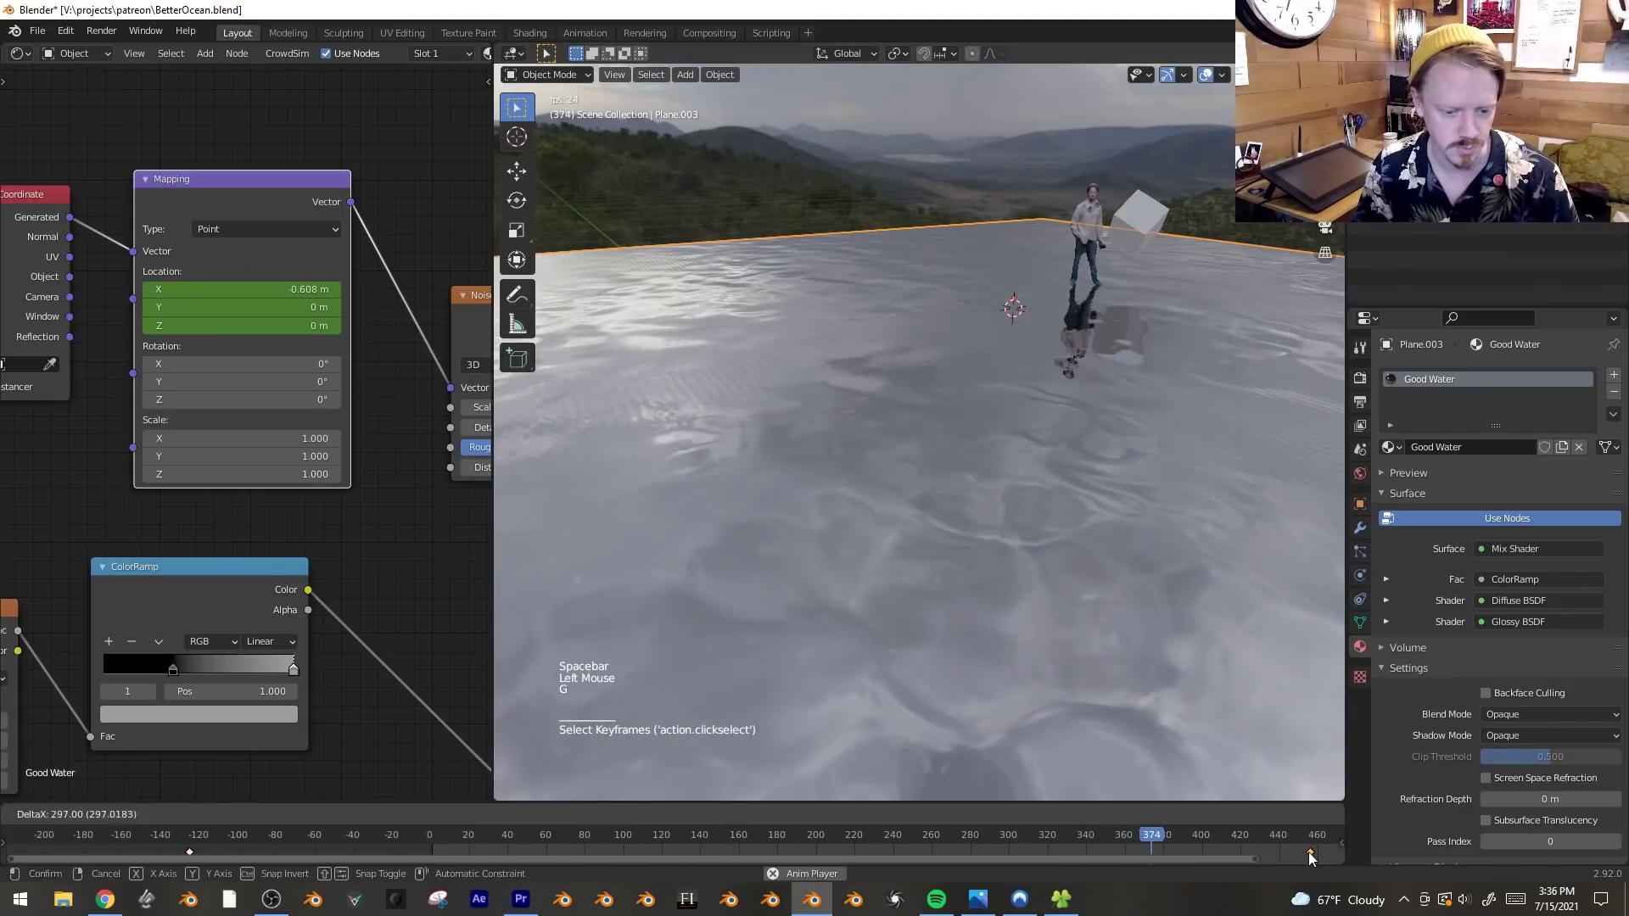
pyautogui.click(1317, 857)
pyautogui.keyDown('ctrl'); pyautogui.moveTo(1317, 857); pyautogui.dragTo(884, 859, button='middle'); pyautogui.keyUp('ctrl')
pyautogui.press('g')
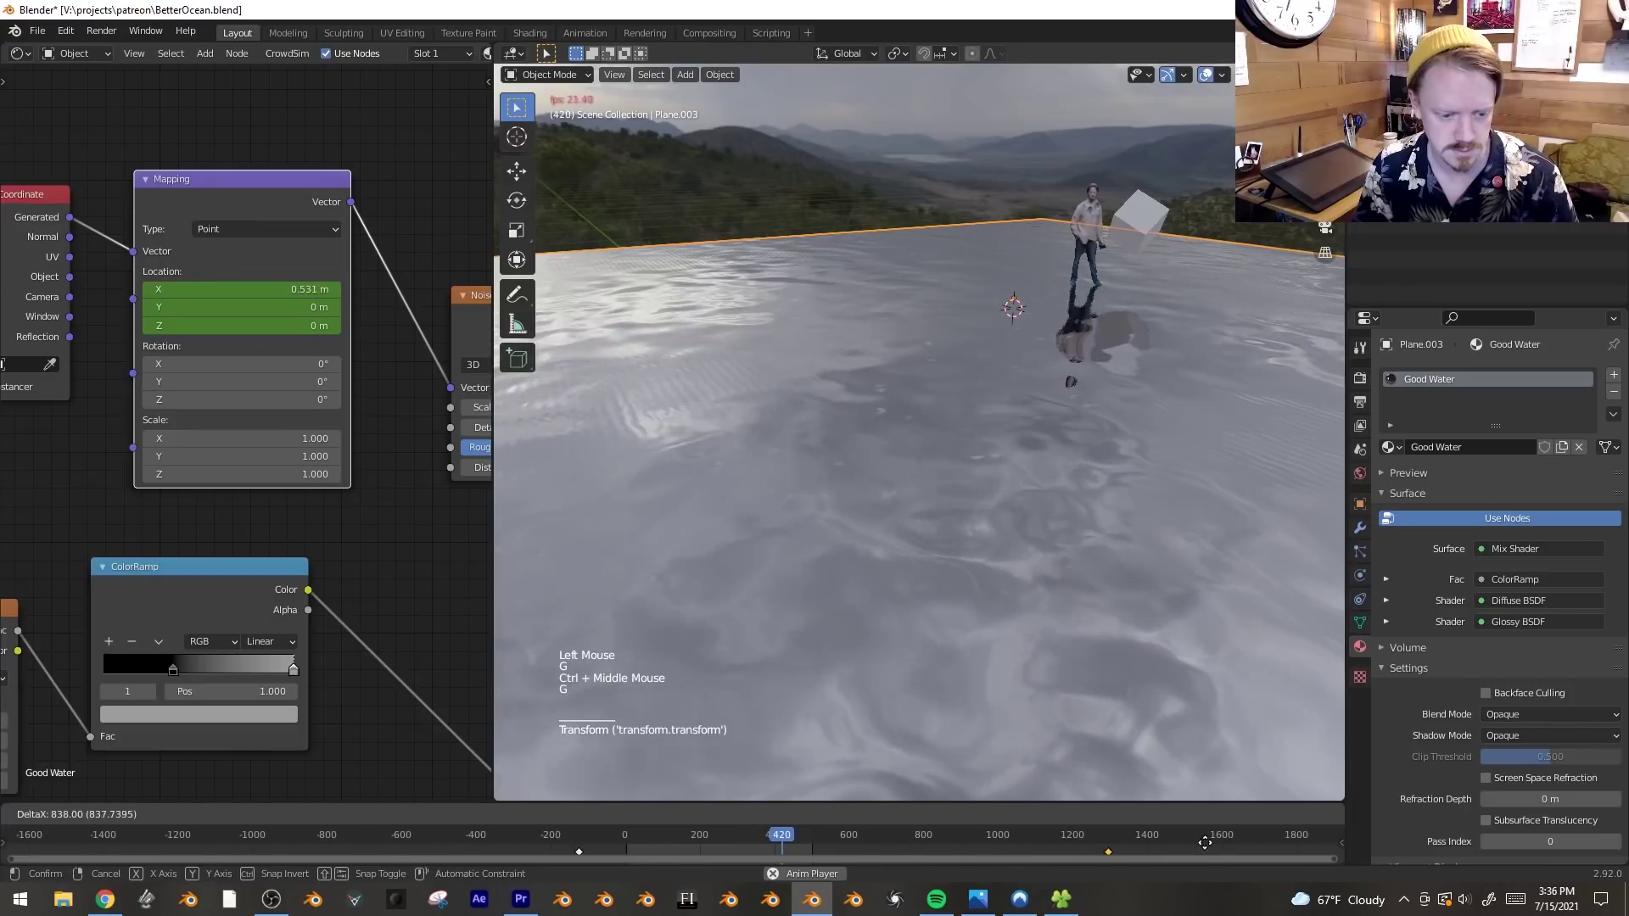
pyautogui.press('g')
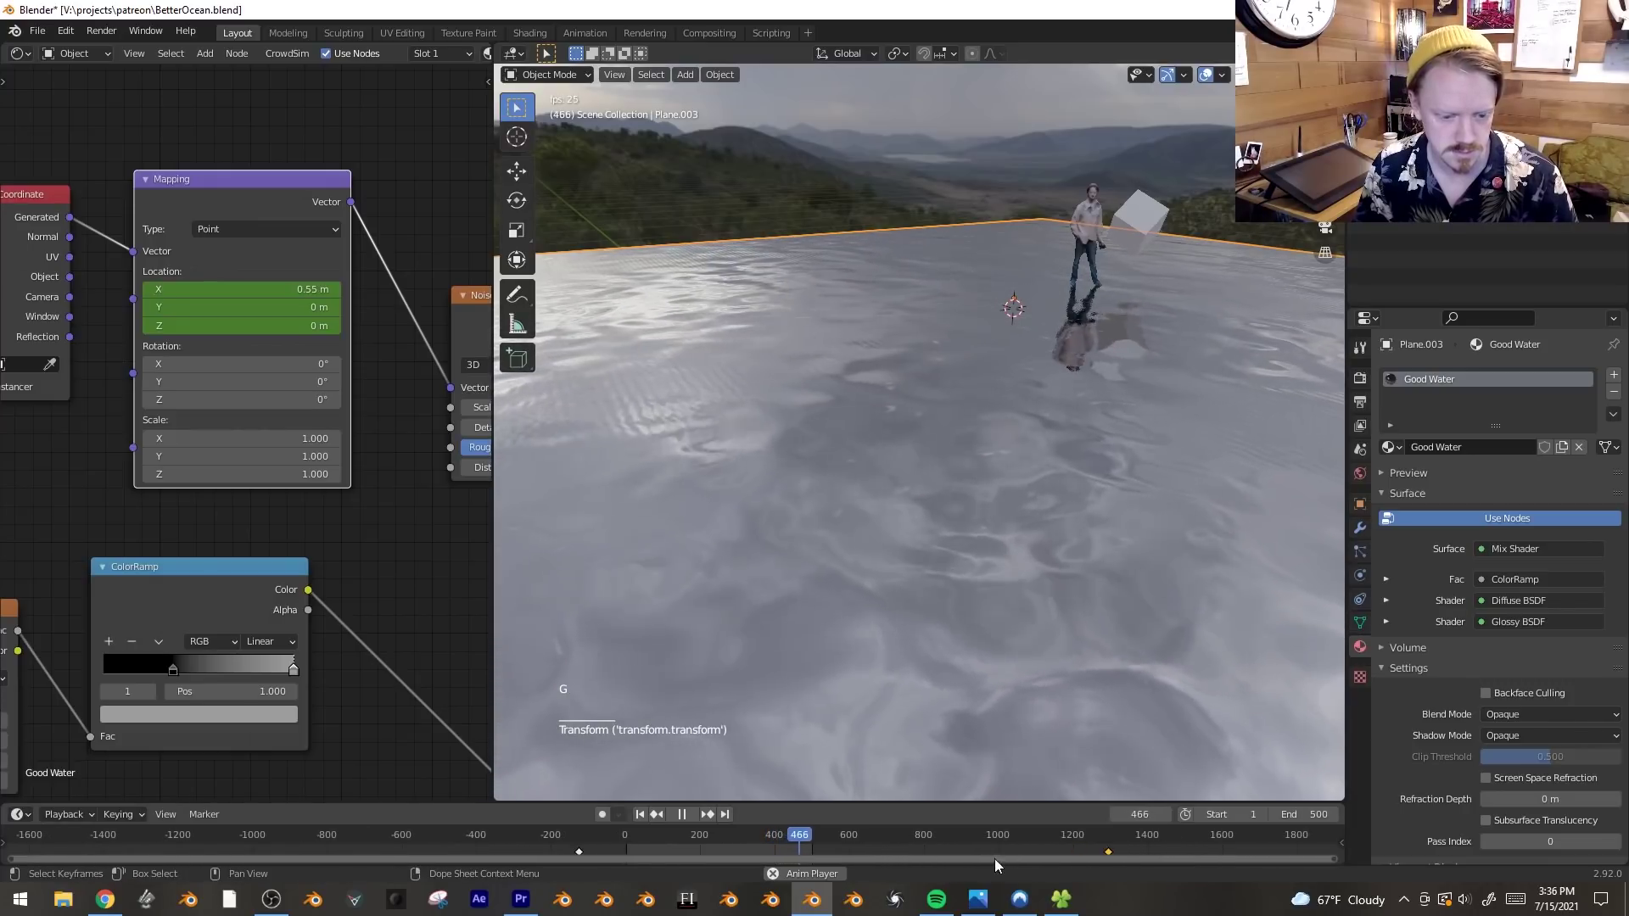
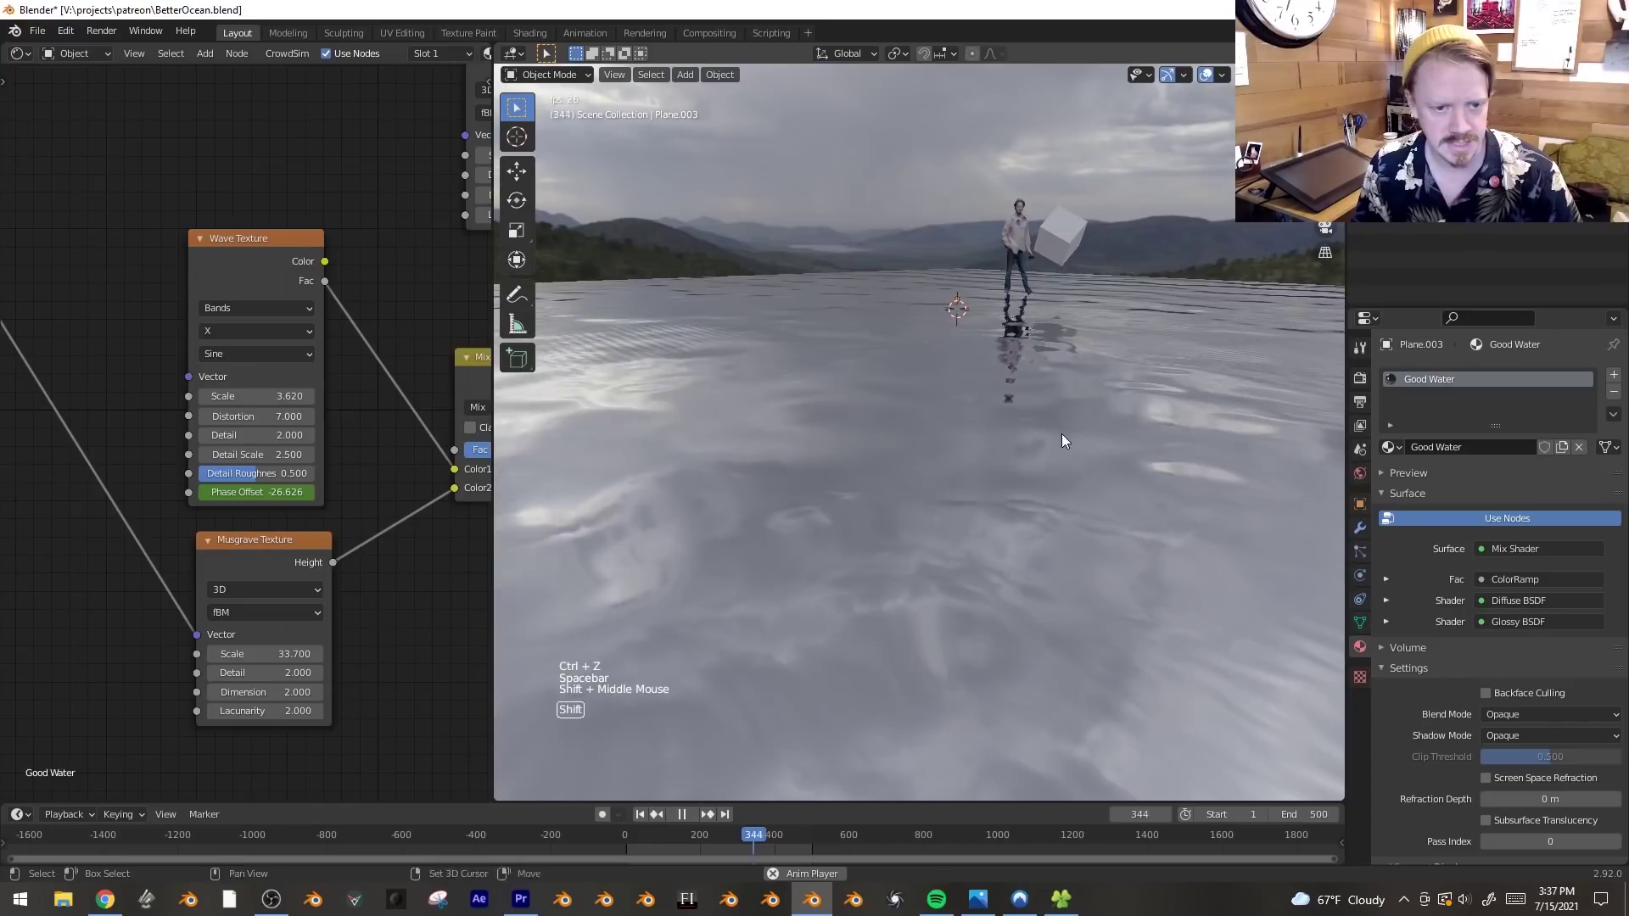
# - Set the Detail of the Musgrave Texture below the Wave Texture to 3 while the animation plays
pyautogui.moveTo(367, 577)
pyautogui.mouseDown(button='middle')
pyautogui.moveTo(424, 639)
pyautogui.moveTo(382, 589)
pyautogui.mouseUp(button='middle')
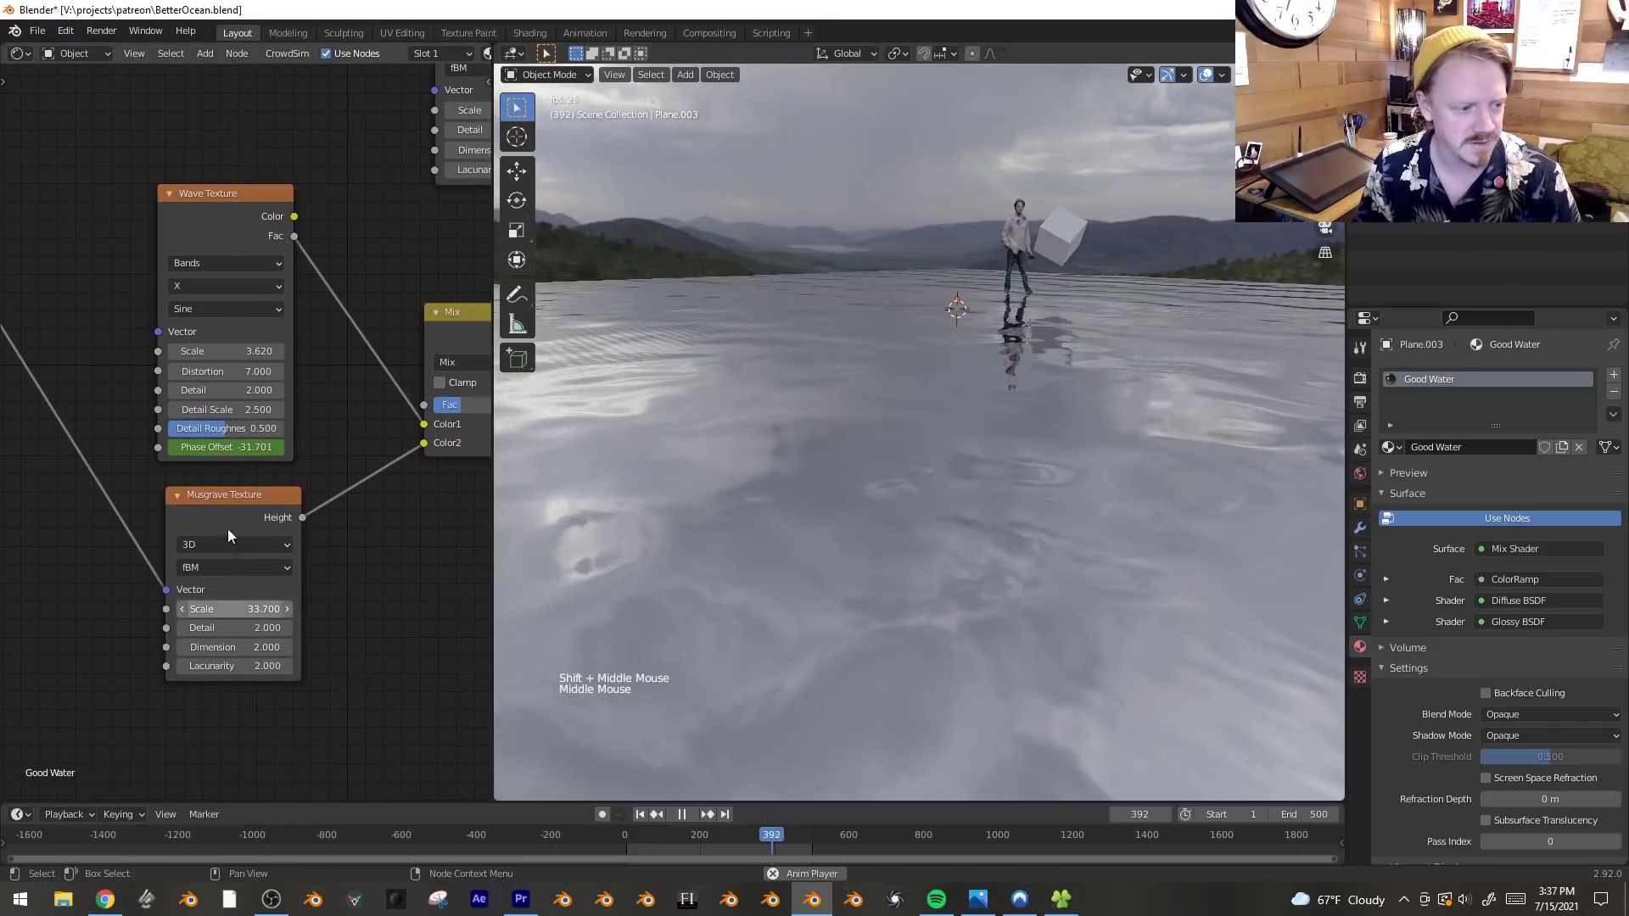
pyautogui.moveTo(221, 628); pyautogui.dragTo(314, 628)
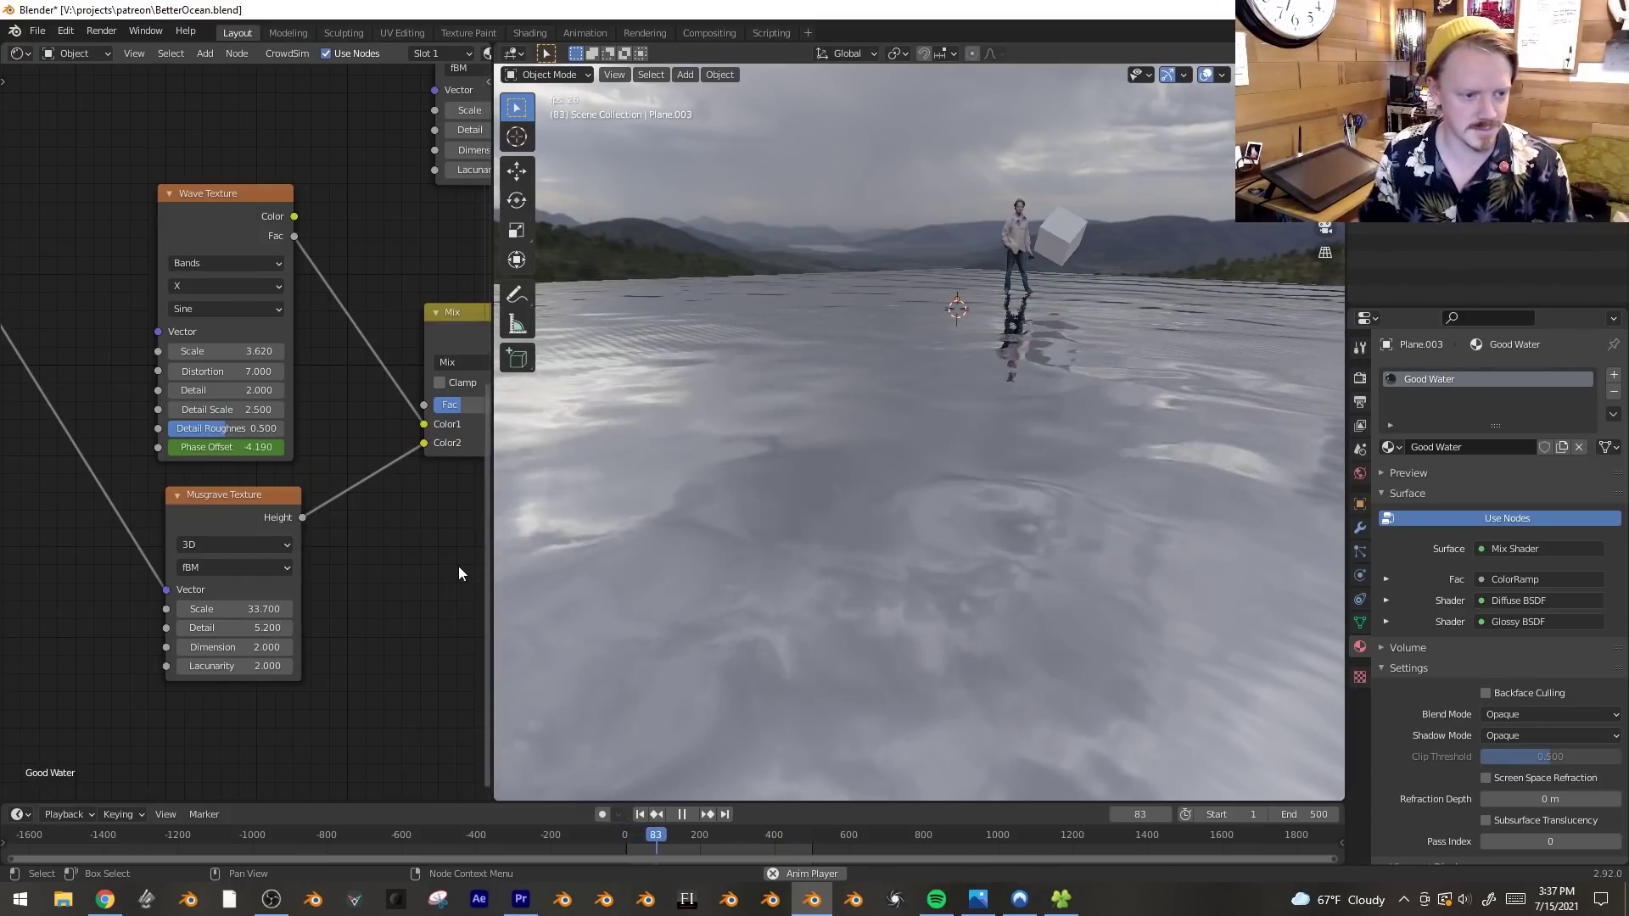
pyautogui.moveTo(272, 628); pyautogui.dragTo(325, 604)
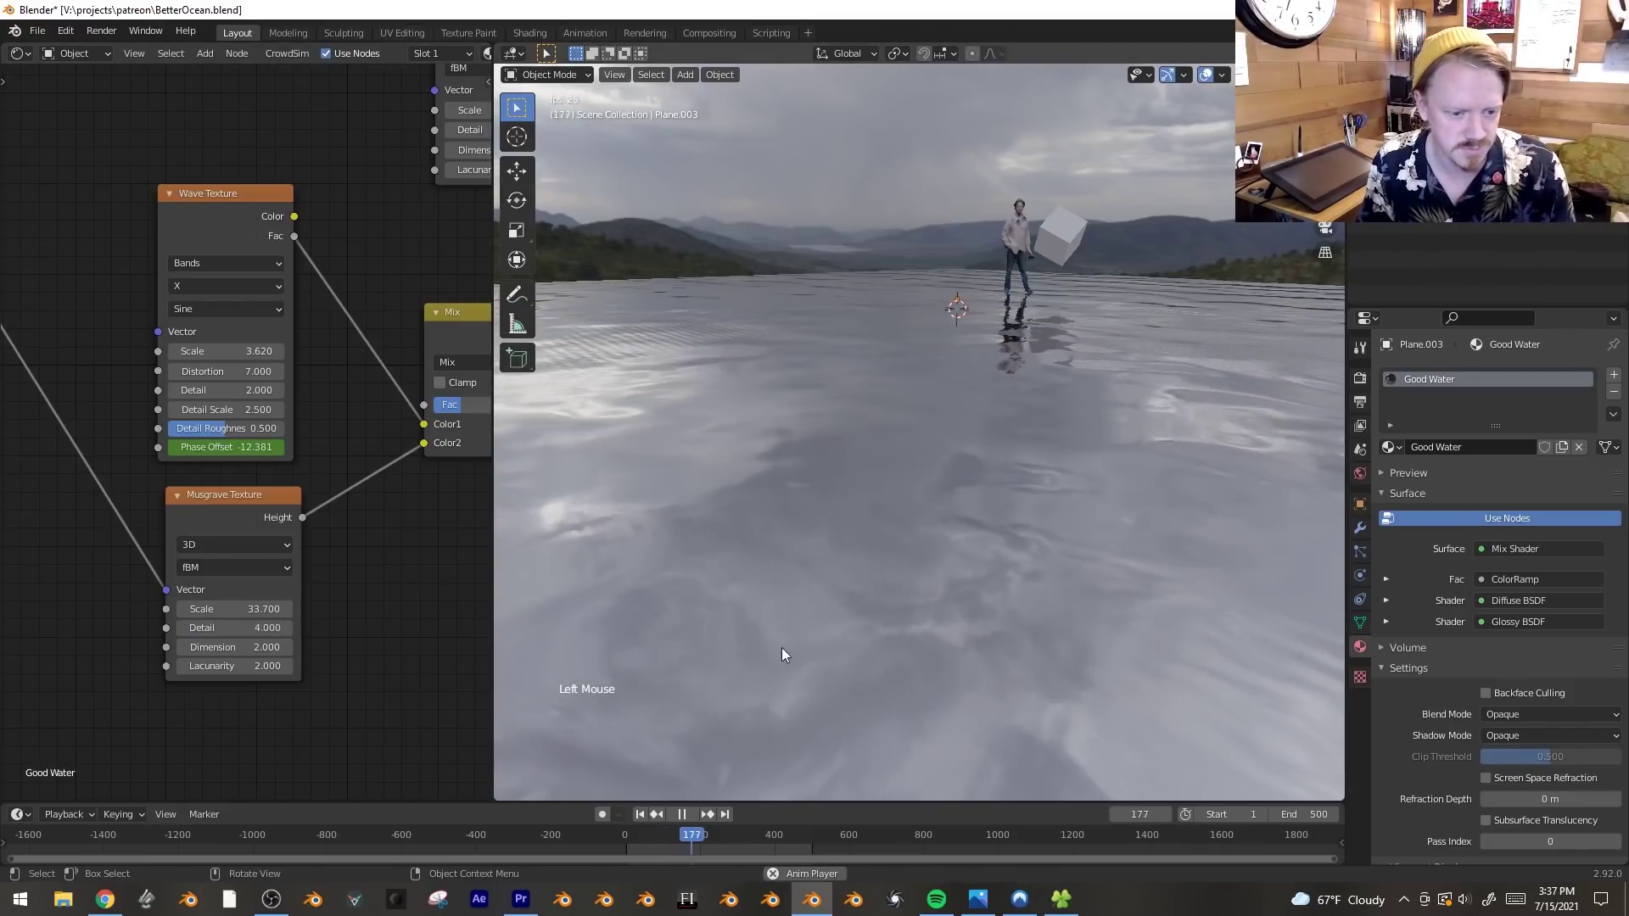
pyautogui.moveTo(230, 630); pyautogui.dragTo(208, 630)
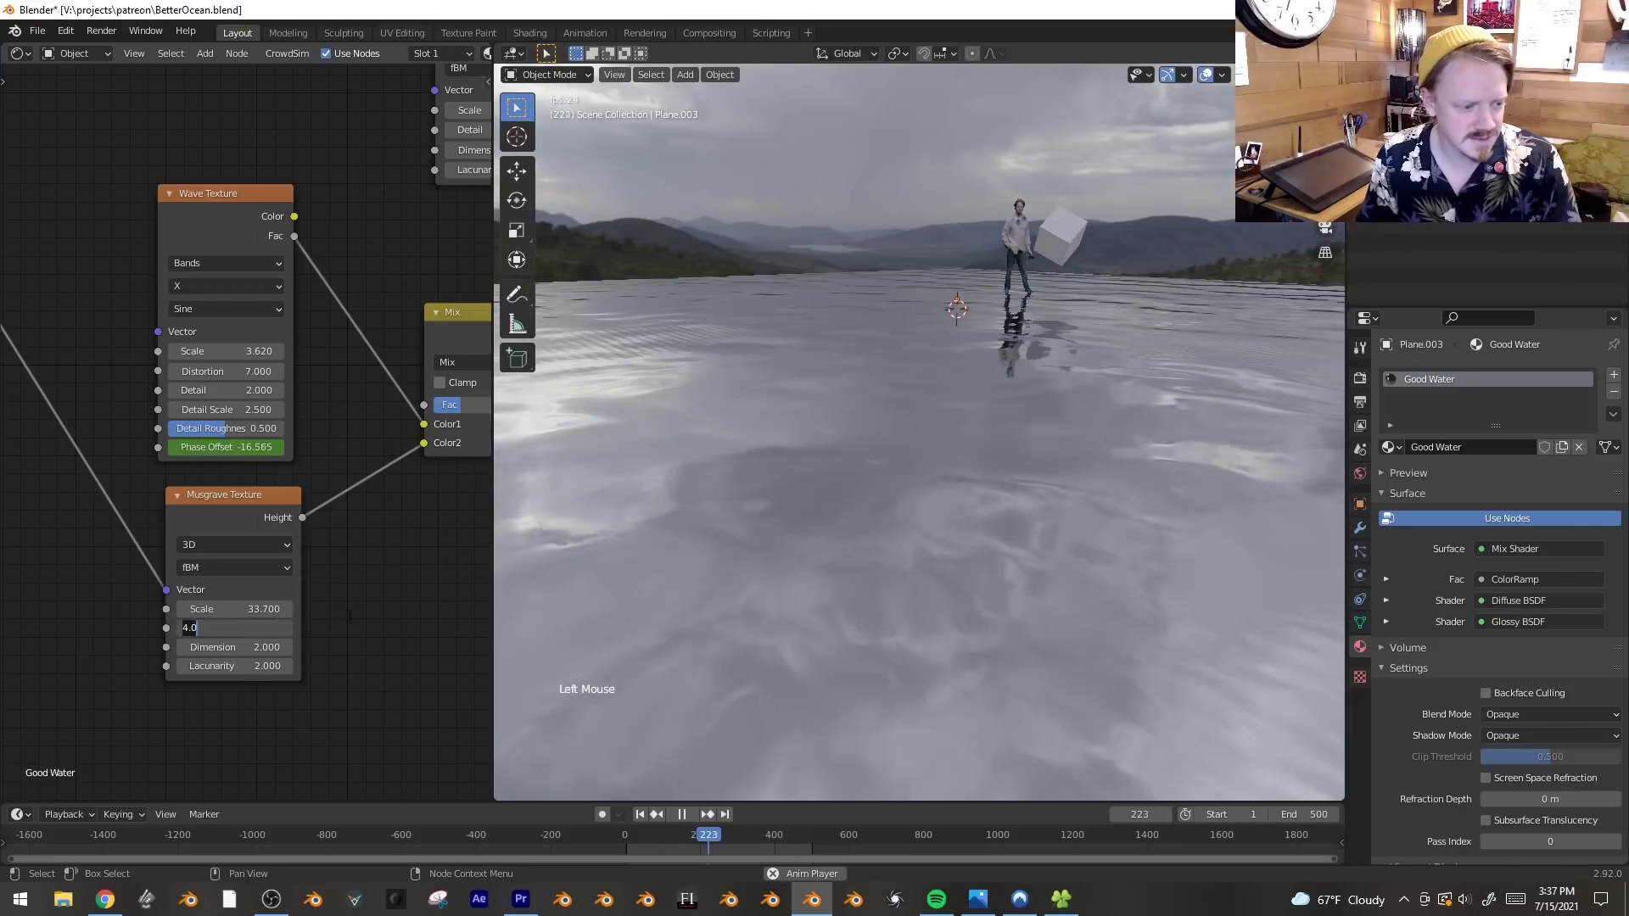
# - Try to move the cube beside the figure while the animation plays in the camera view
pyautogui.scroll(-5, 908, 611)
pyautogui.scroll(5, 954, 568)
pyautogui.scroll(-2, 985, 556)
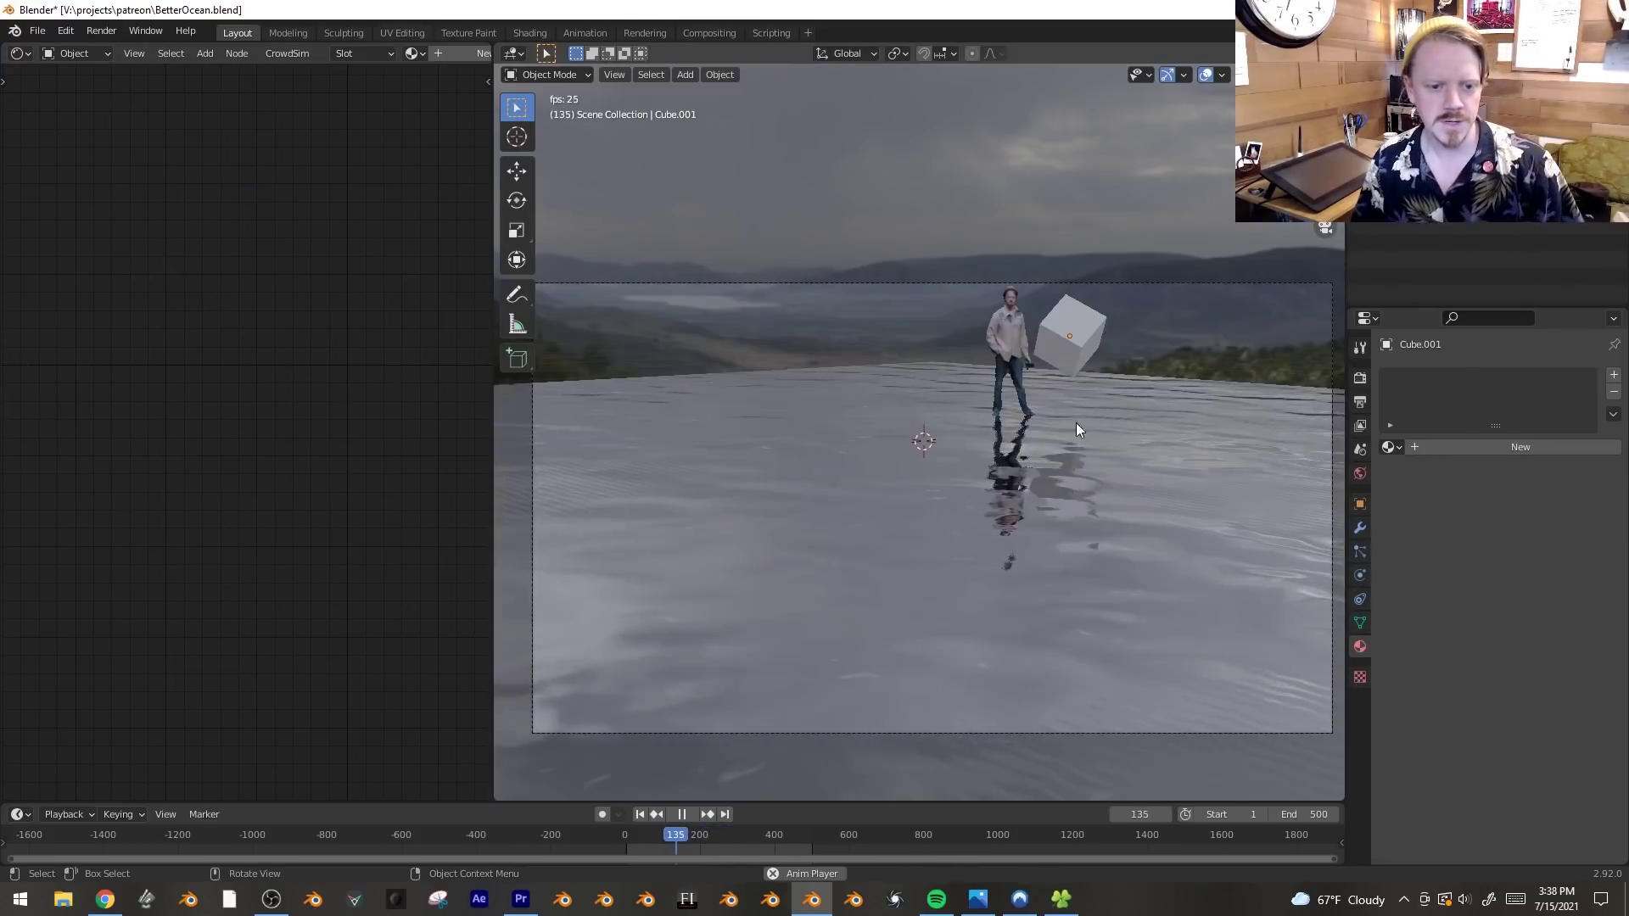
pyautogui.click(1095, 338)
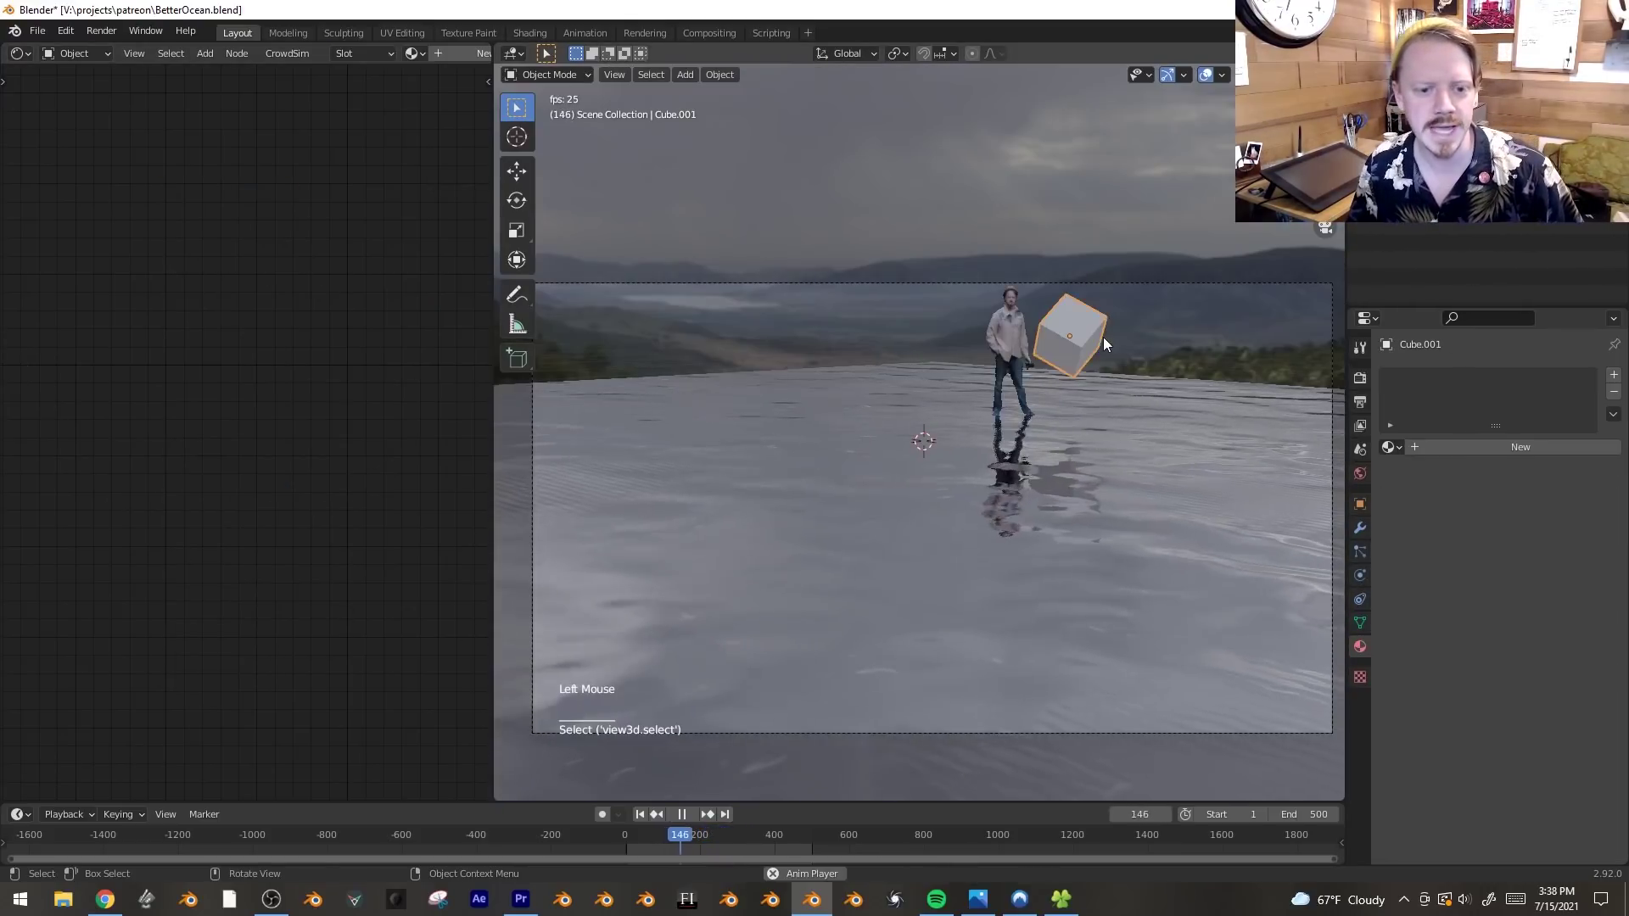
pyautogui.press('g')
pyautogui.click(1172, 443)
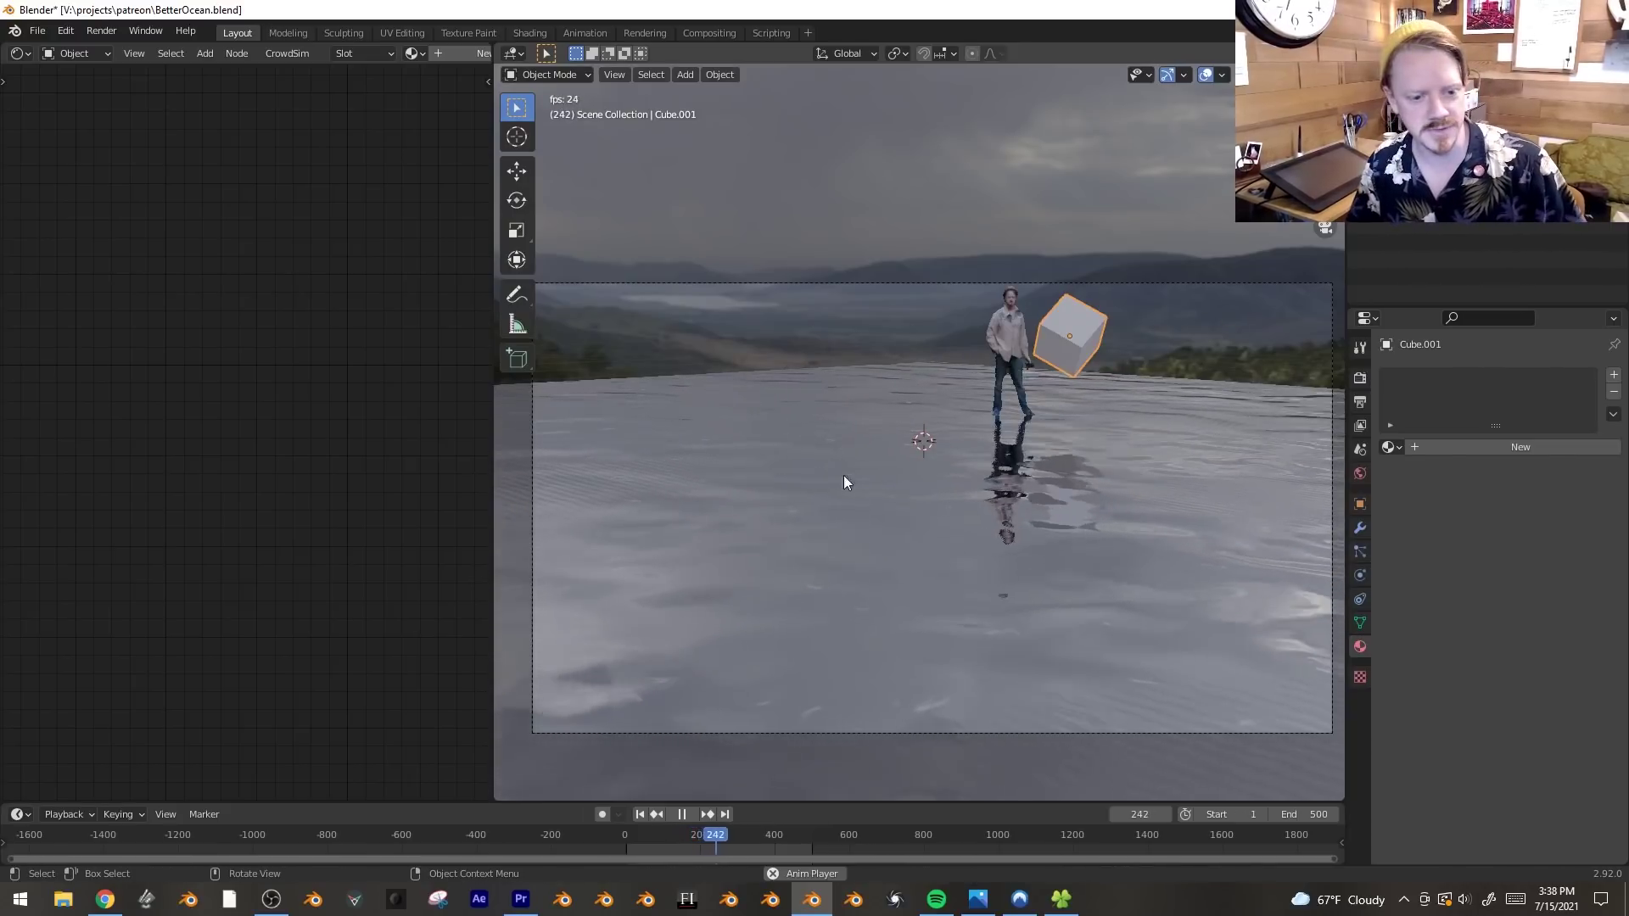
pyautogui.press('space')
# - Enable Dynamic Paint physics on the water plane and add it as a Canvas
pyautogui.click(752, 454)
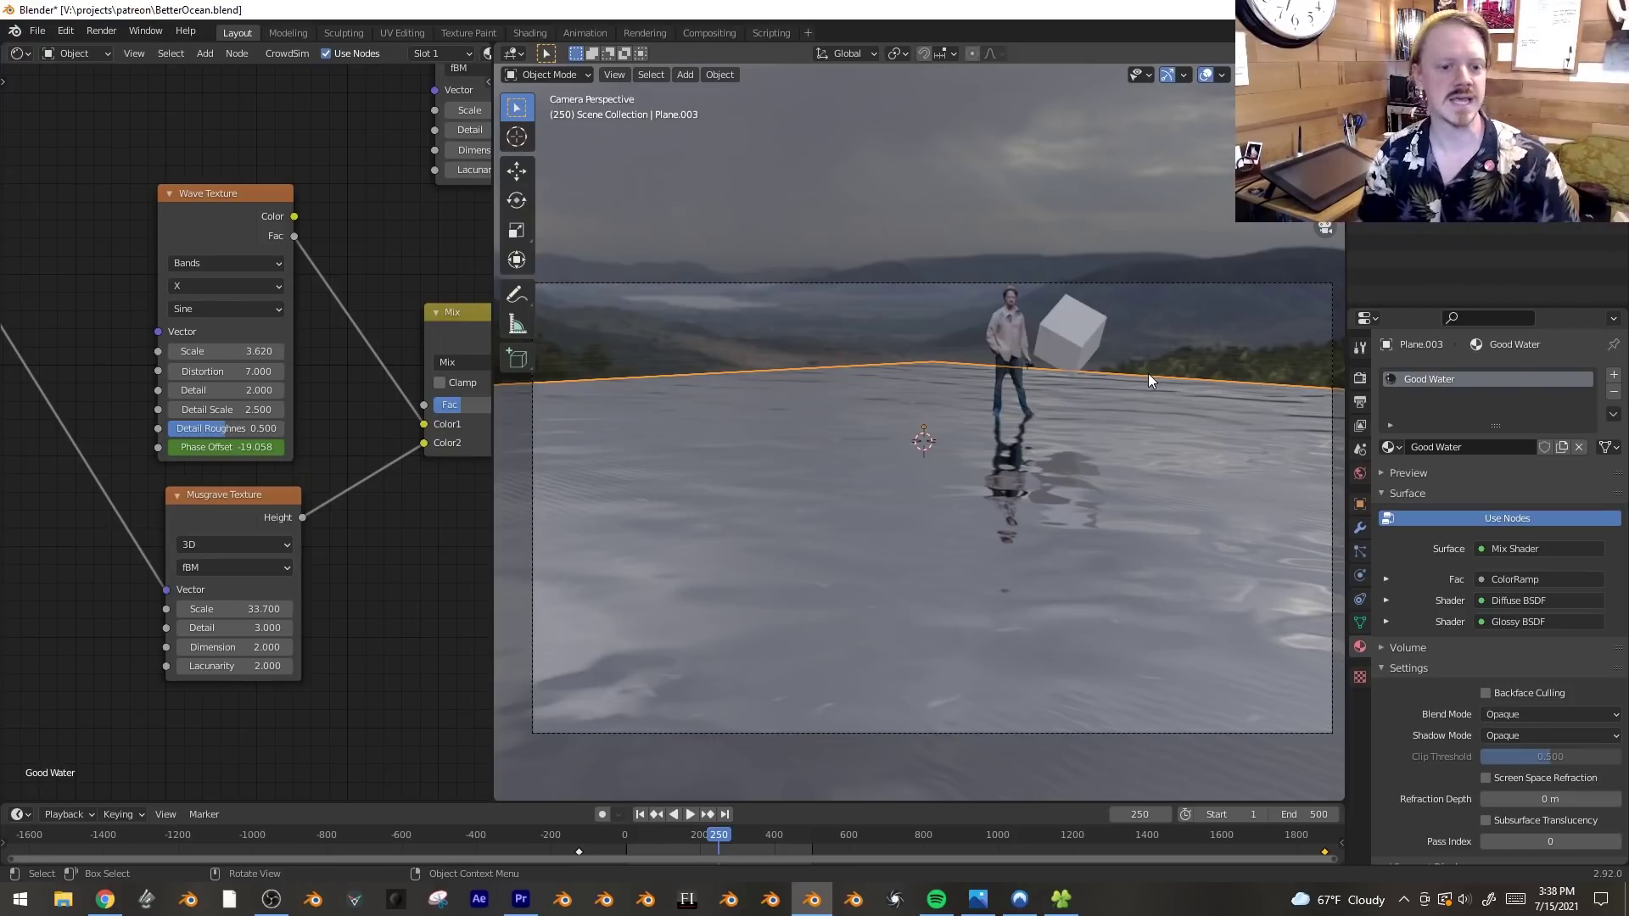
pyautogui.click(1361, 576)
pyautogui.click(1450, 455)
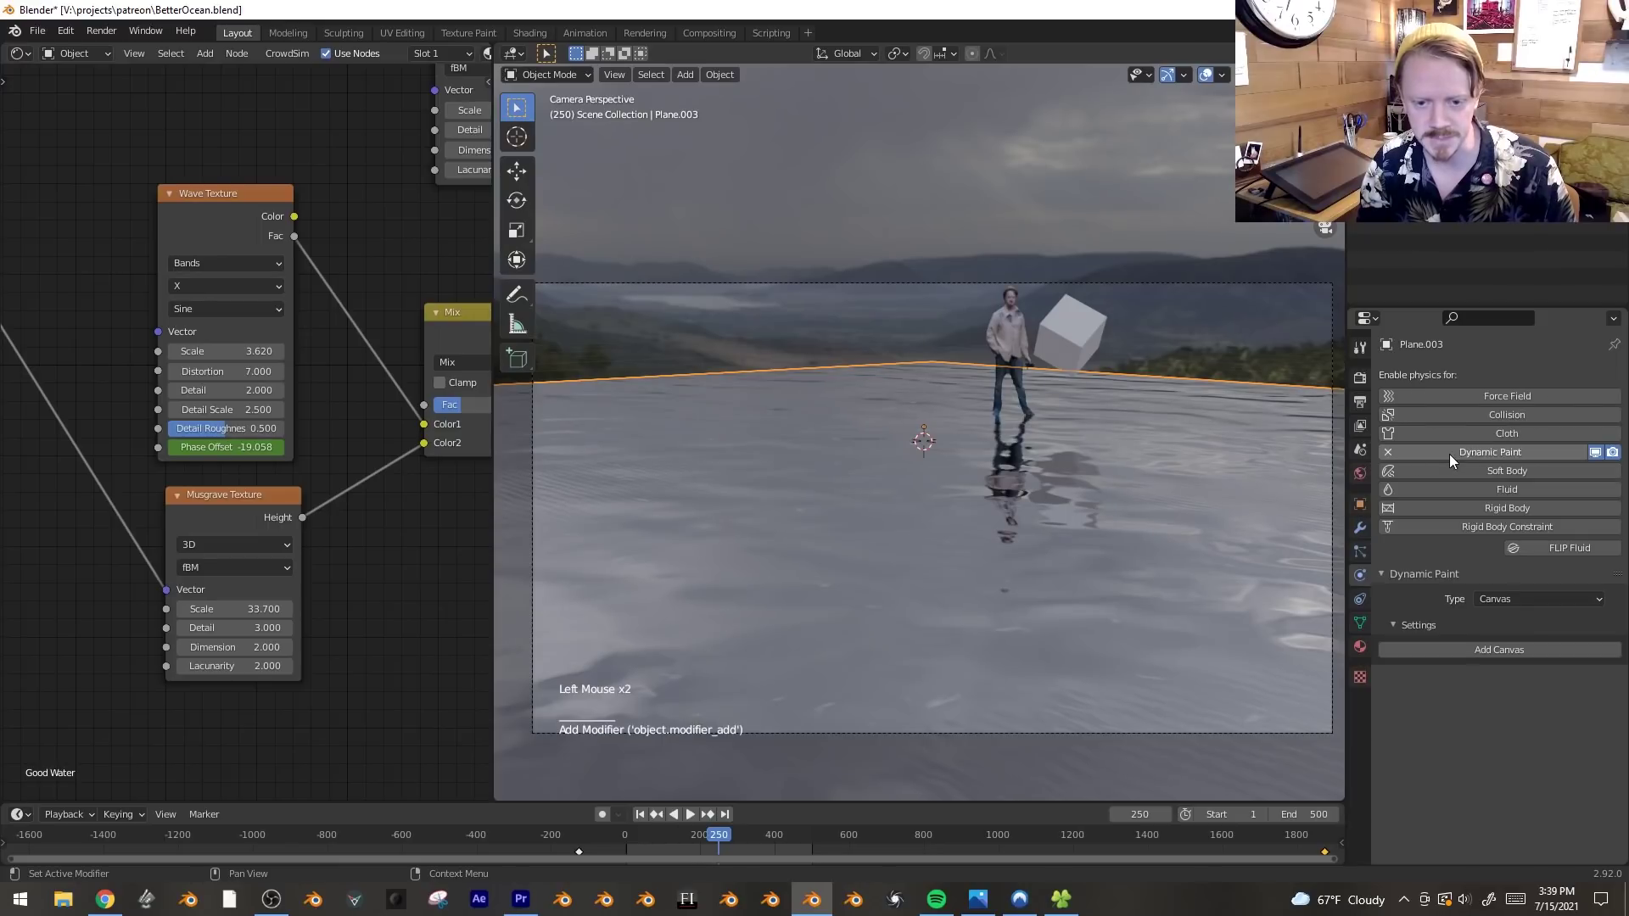
pyautogui.click(1499, 650)
pyautogui.moveTo(1503, 658); pyautogui.dragTo(1419, 547, button='middle')
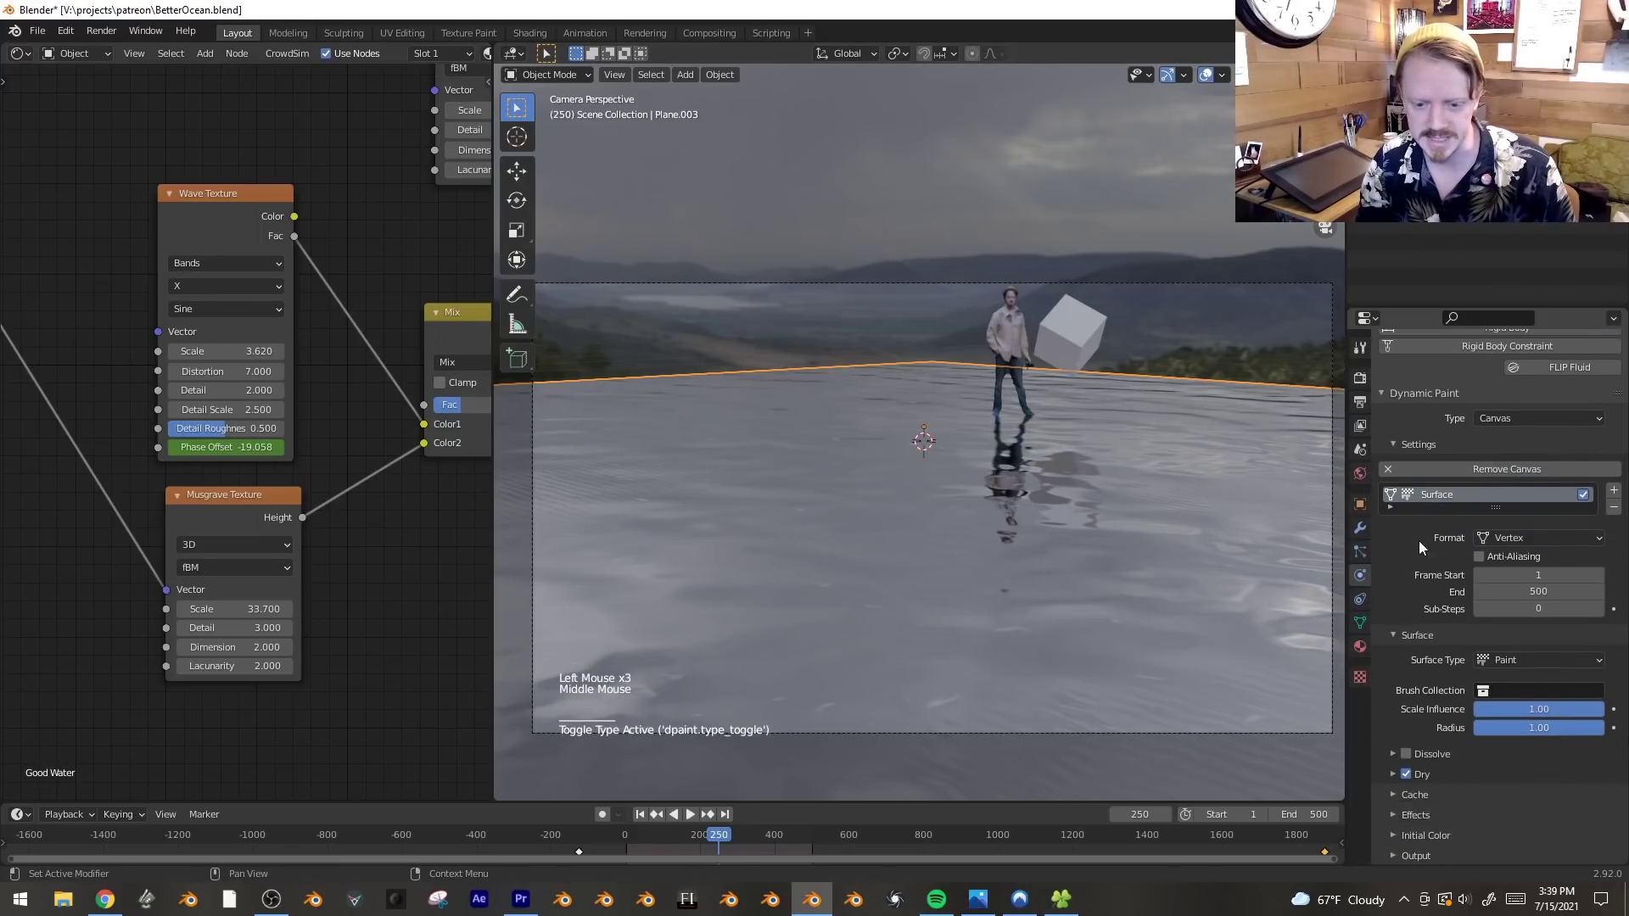
# - Set the canvas Surface Type to Waves and briefly preview the animation
pyautogui.click(1491, 660)
pyautogui.click(1525, 737)
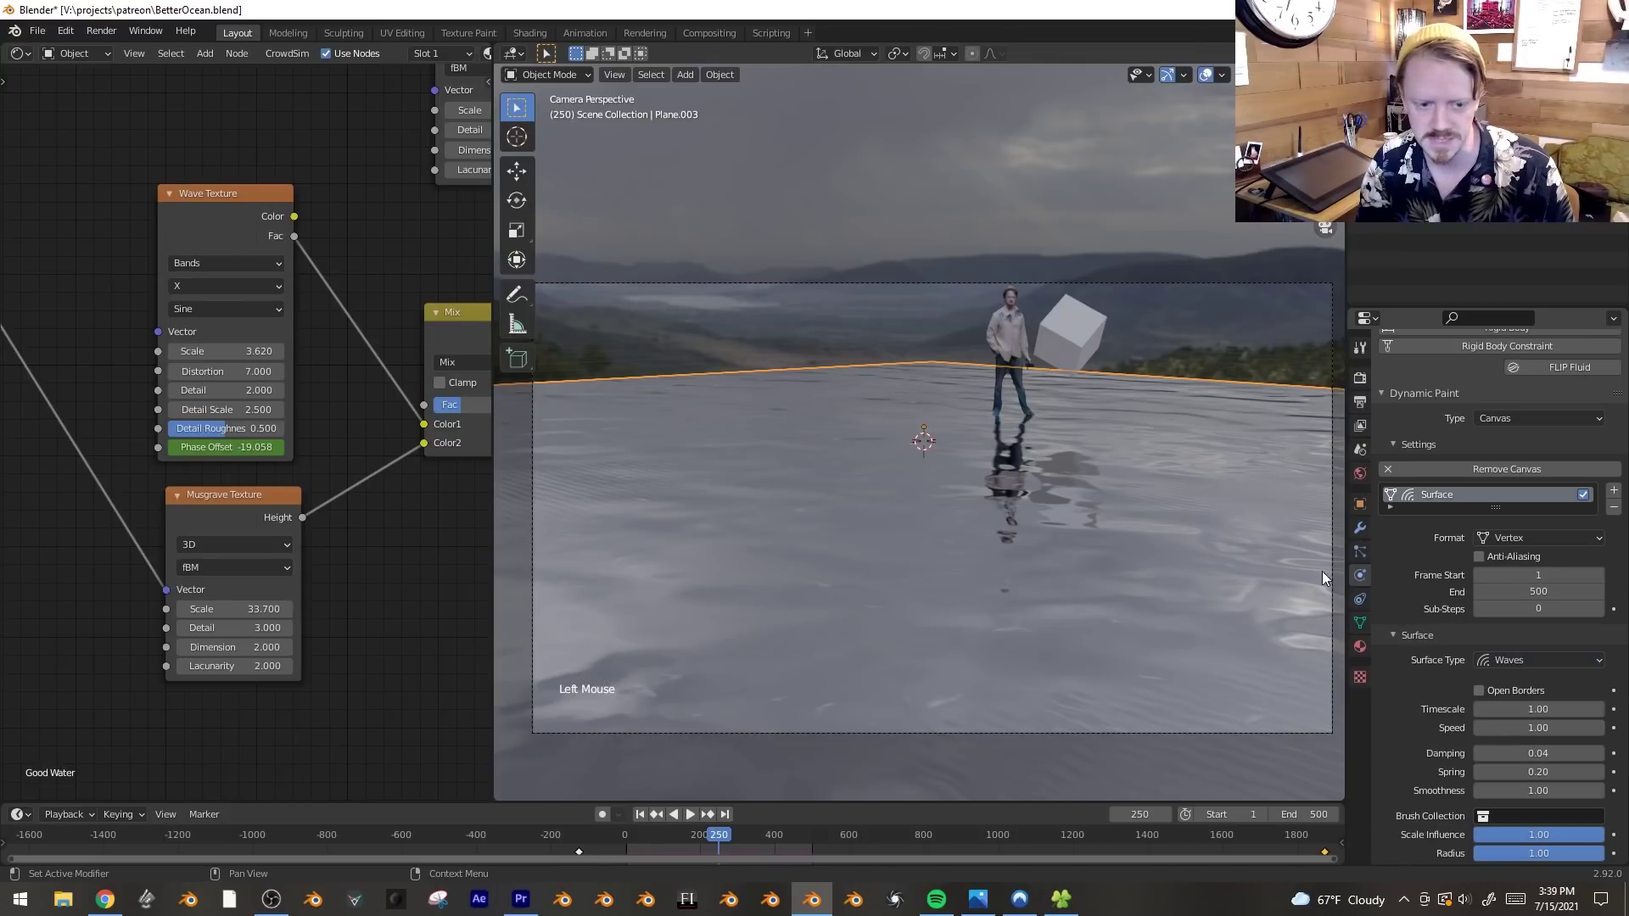
pyautogui.press('space')
pyautogui.press('space')
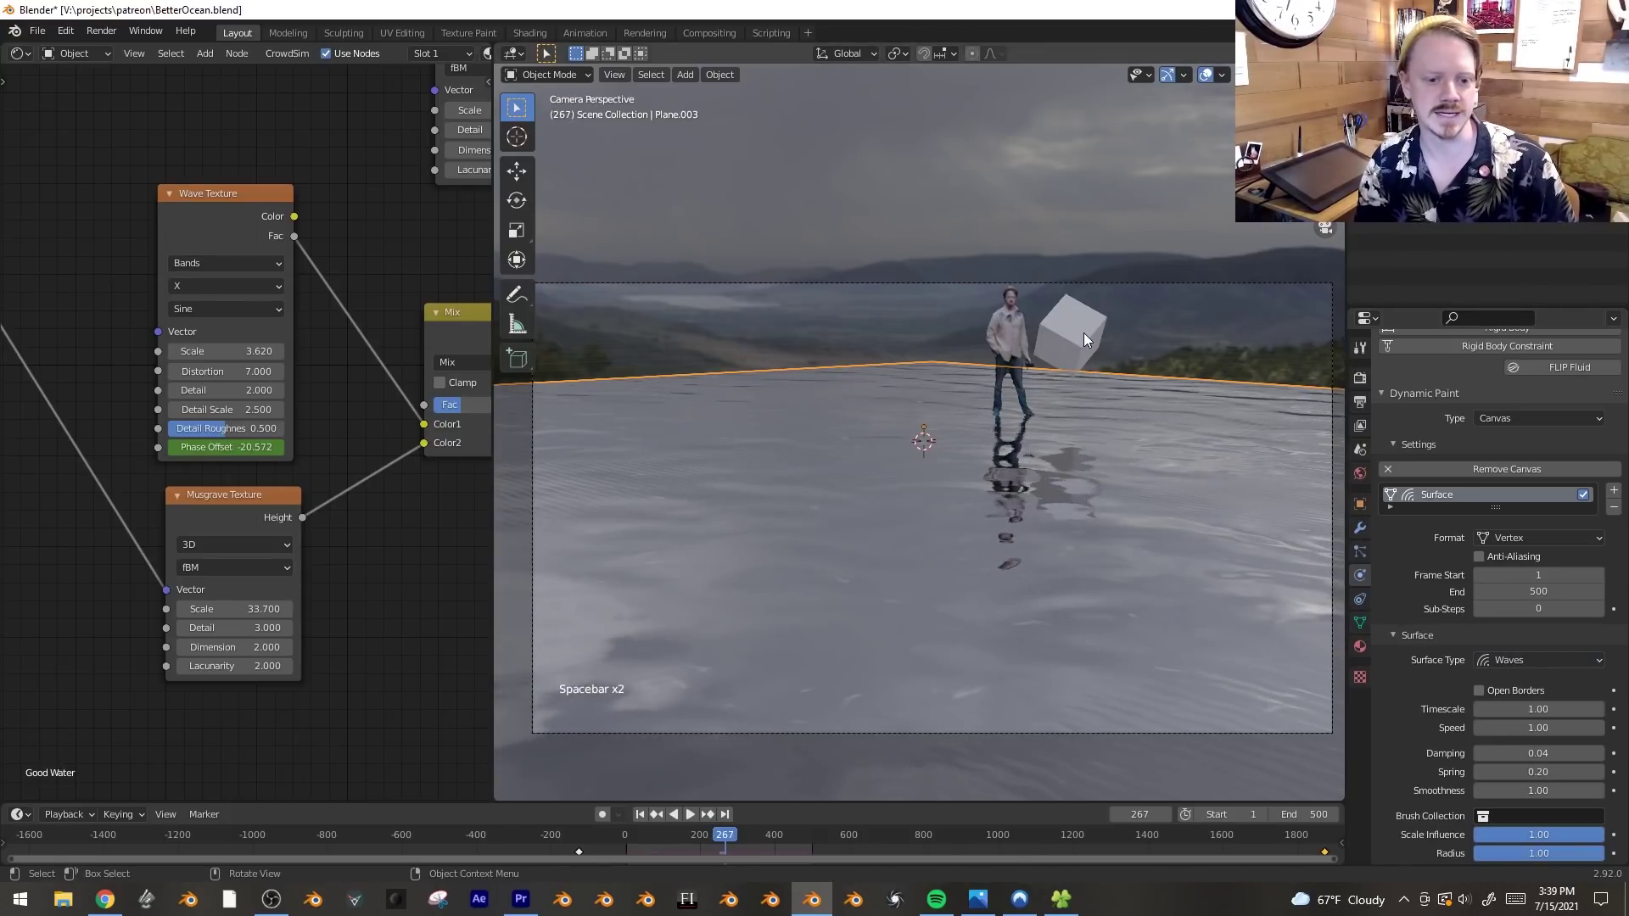
# - Remove the cube's Dynamic Paint brush and add it again with the type Brush
pyautogui.click(1085, 340)
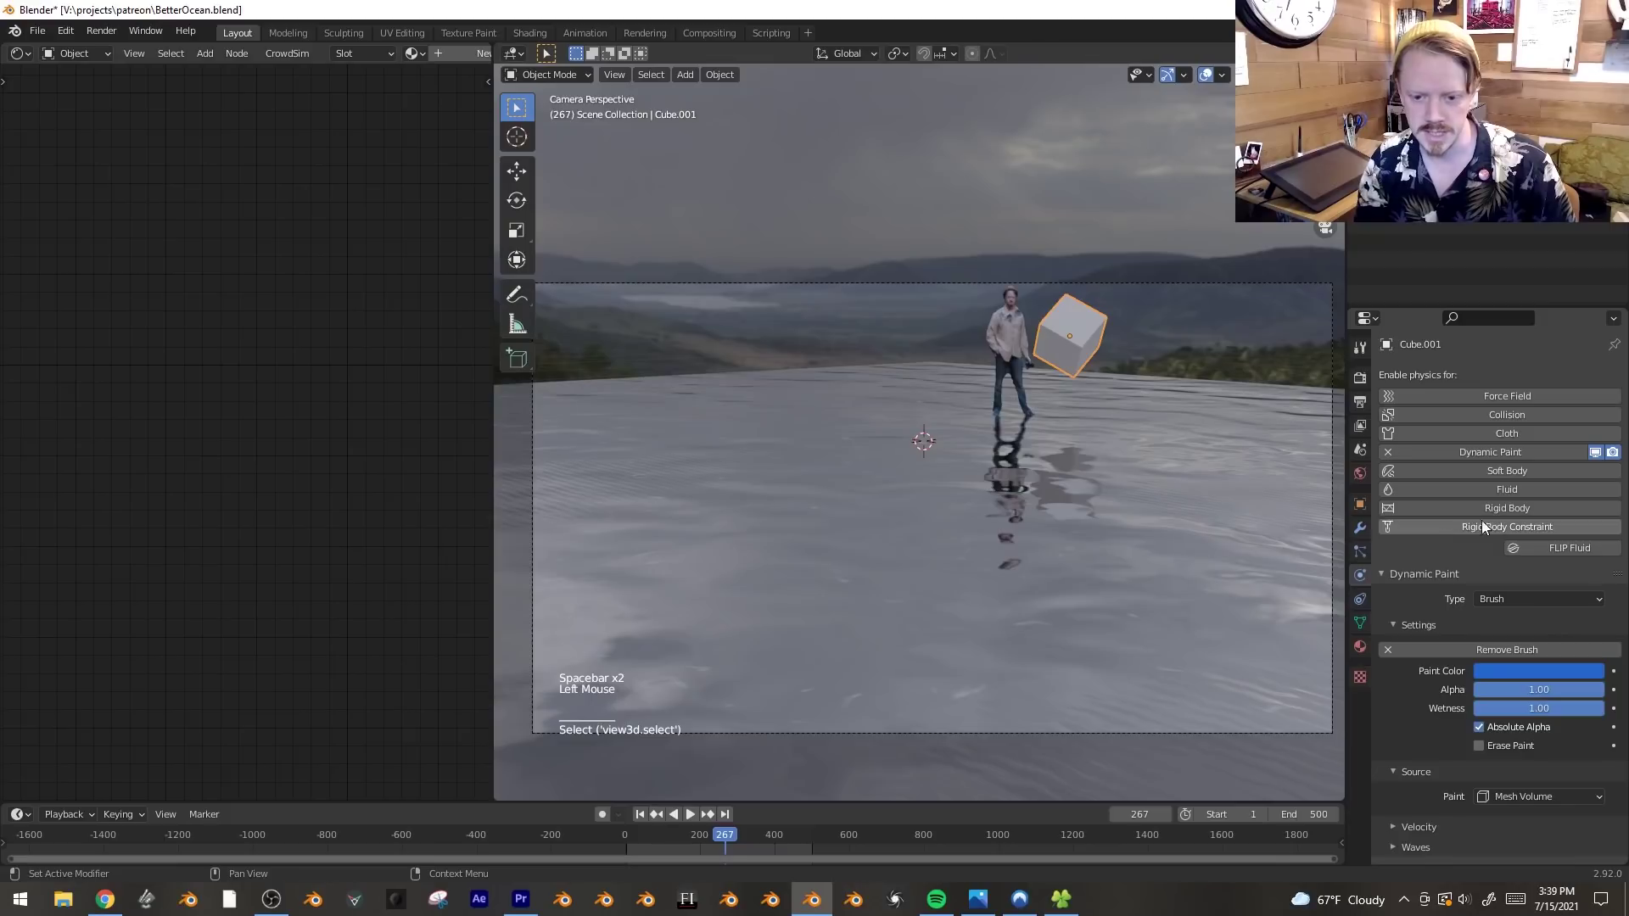
pyautogui.click(1377, 572)
pyautogui.click(1380, 572)
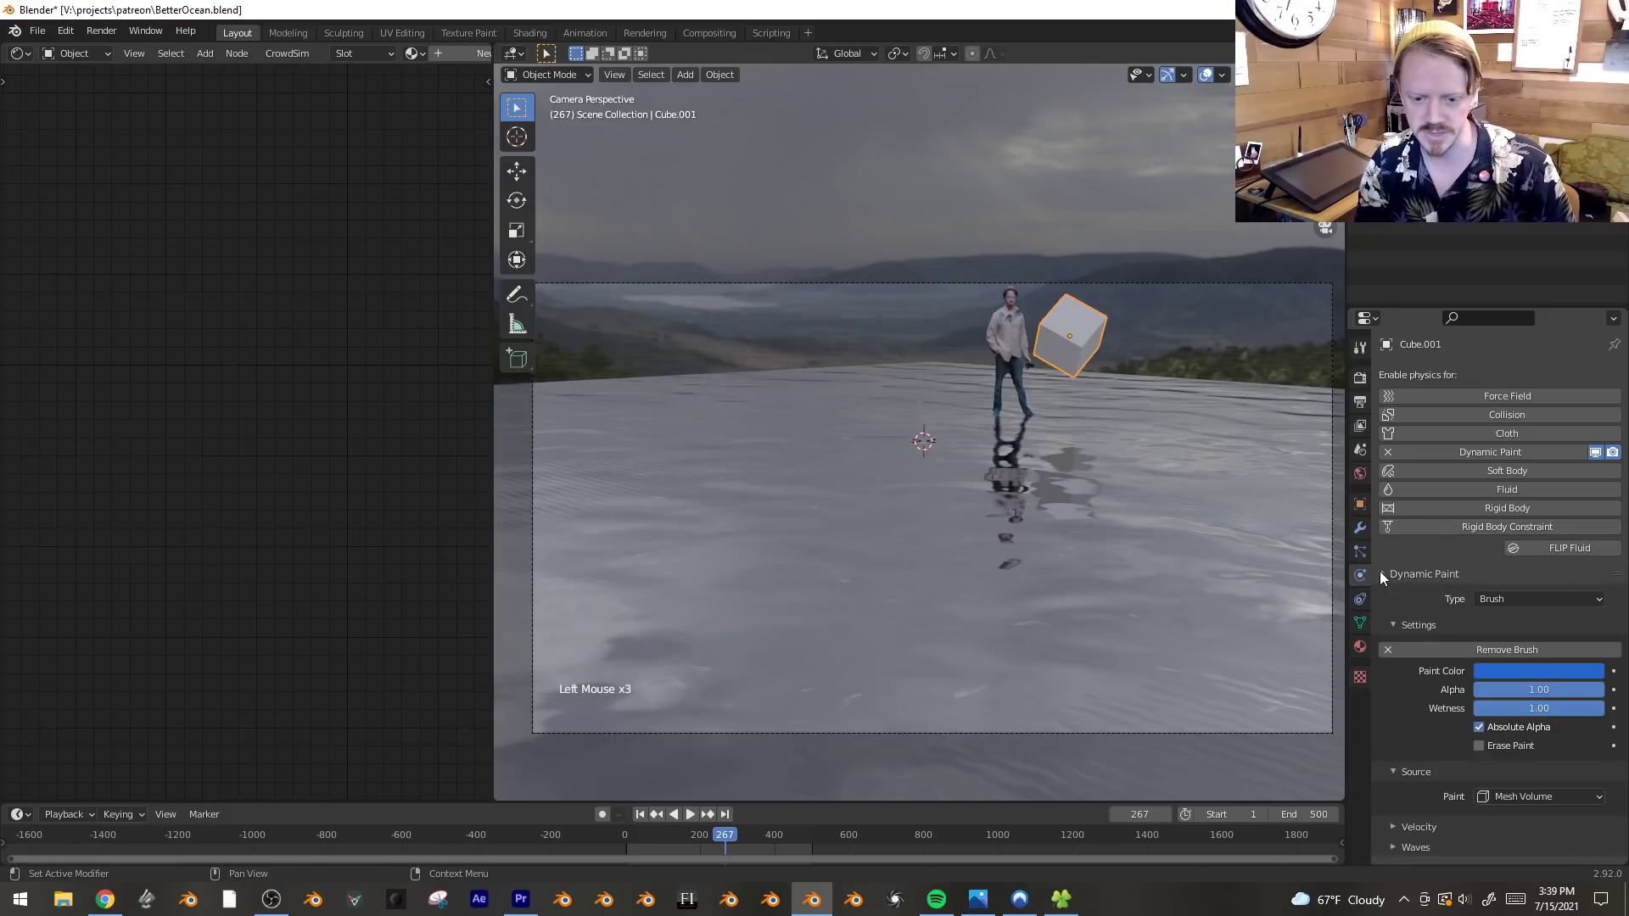
pyautogui.click(1437, 648)
pyautogui.click(1501, 600)
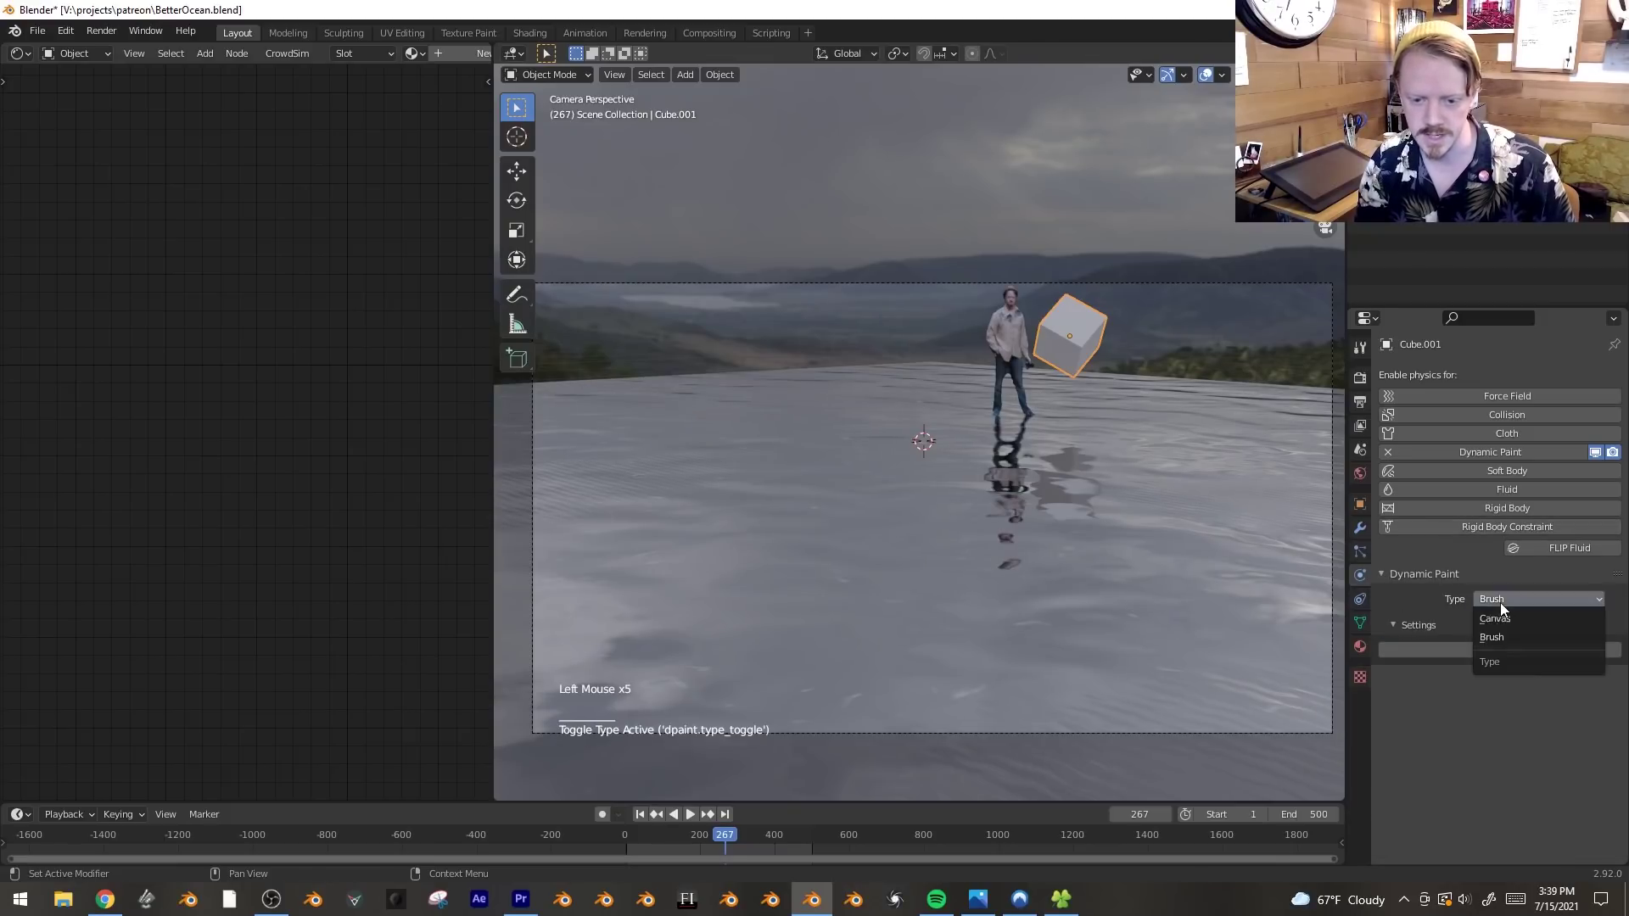
pyautogui.click(1510, 636)
pyautogui.click(1502, 650)
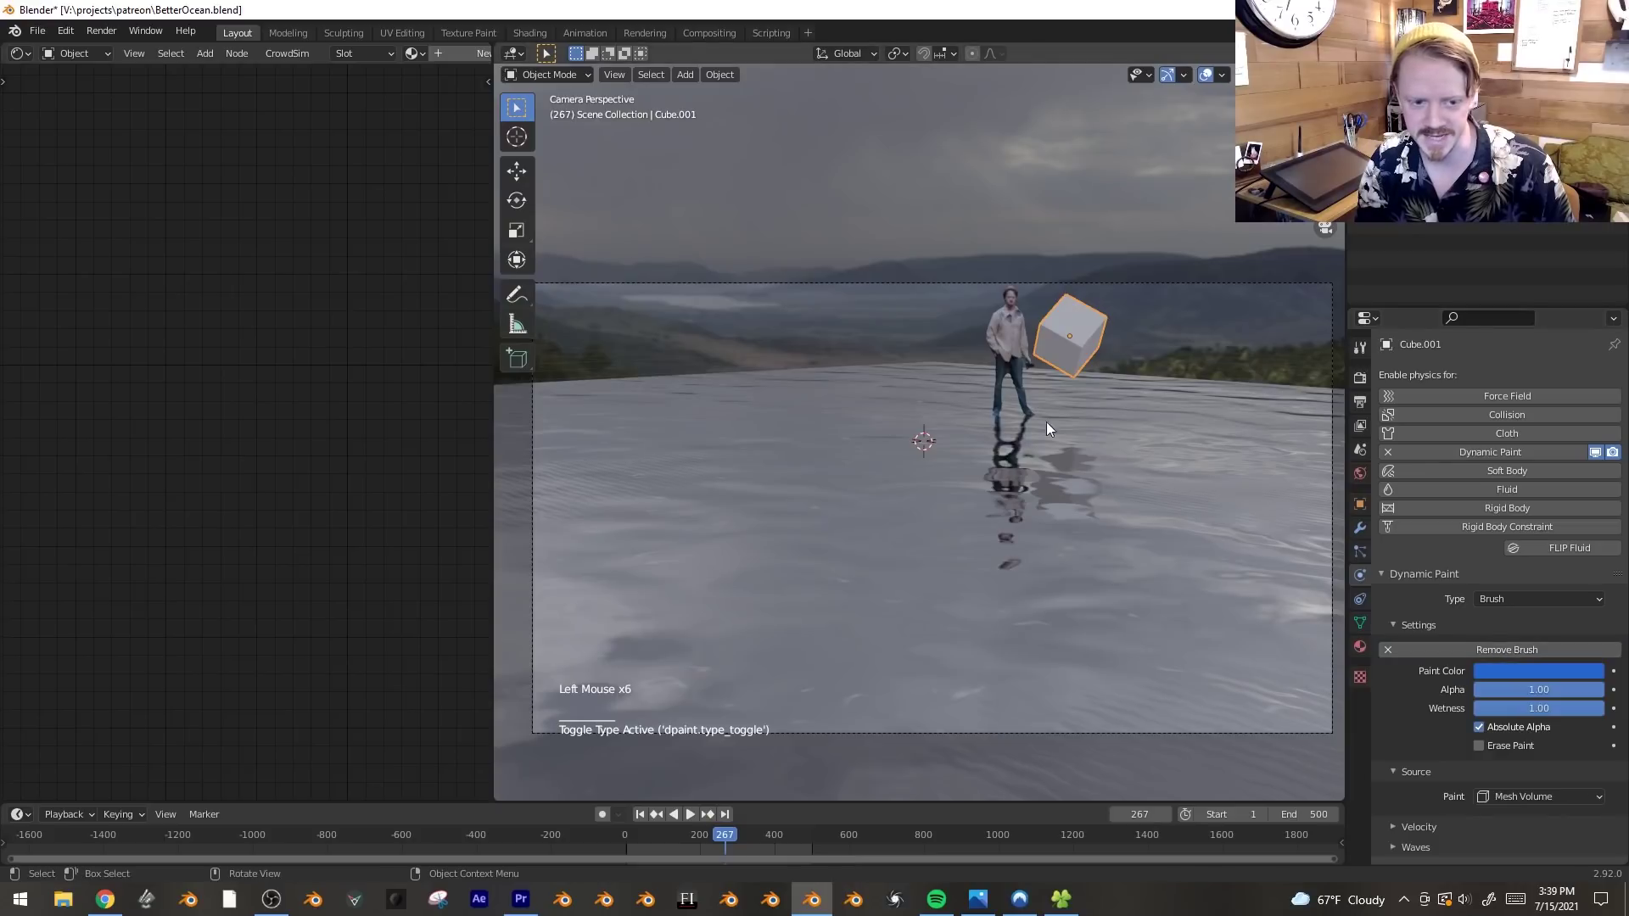
# - Play the animation and move the cube across the water plane to test the Dynamic Paint waves
pyautogui.press('space')
pyautogui.press('g')
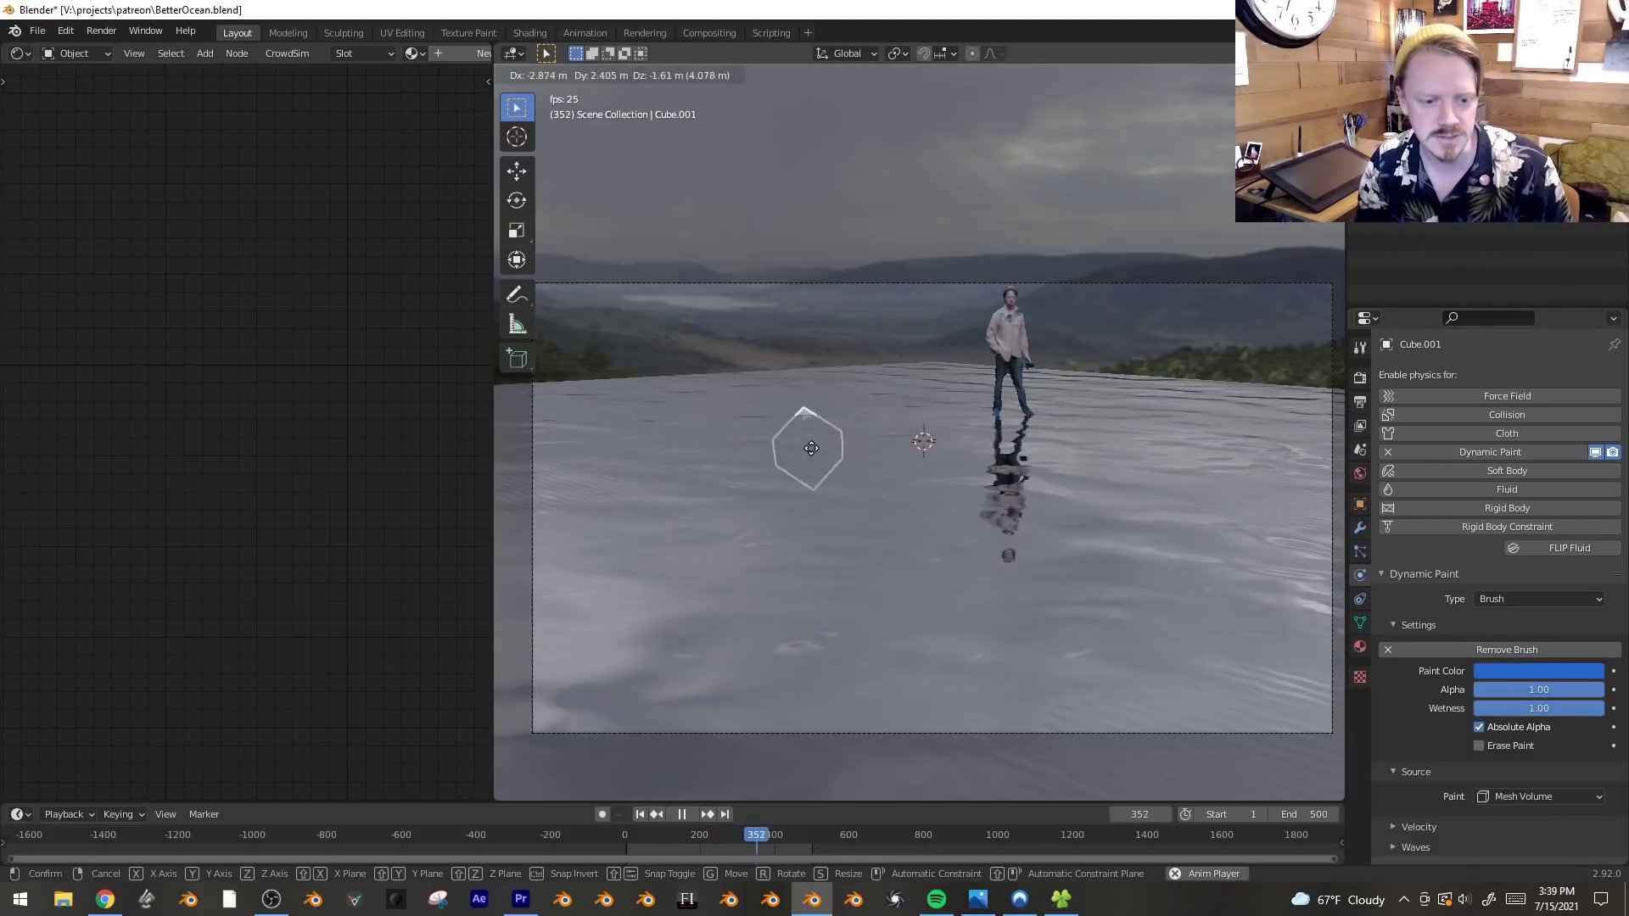
pyautogui.press('space')
# - Subdivide the water plane's mesh several times into a dense grid
pyautogui.click(1079, 458)
pyautogui.moveTo(1080, 458); pyautogui.dragTo(1099, 557, button='middle')
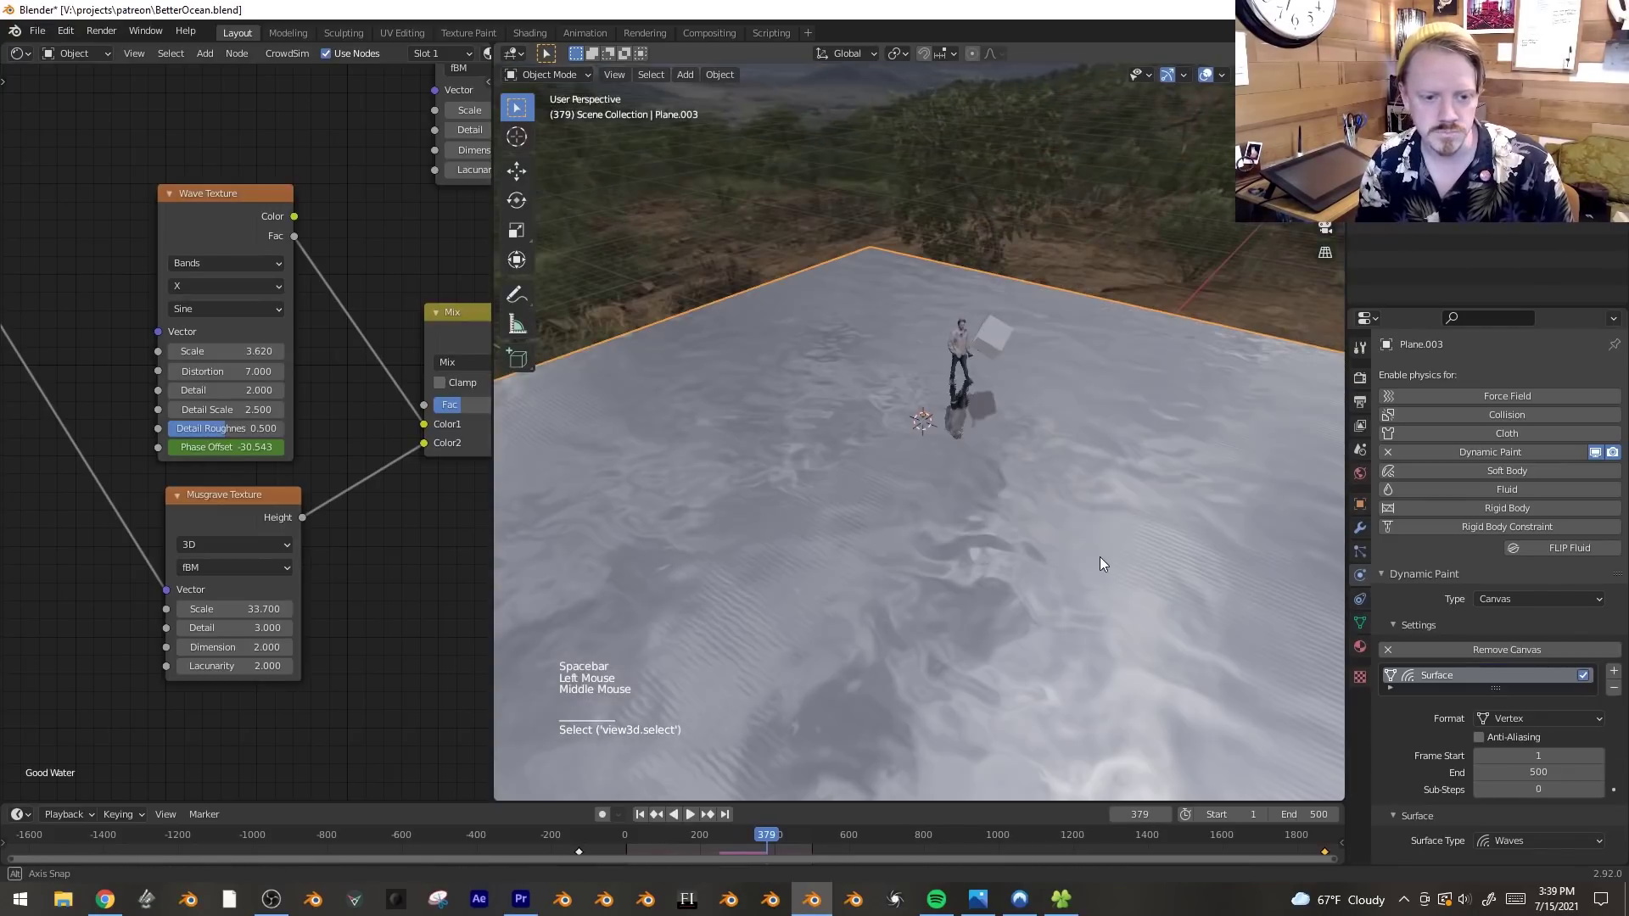
pyautogui.scroll(-1, 1100, 557)
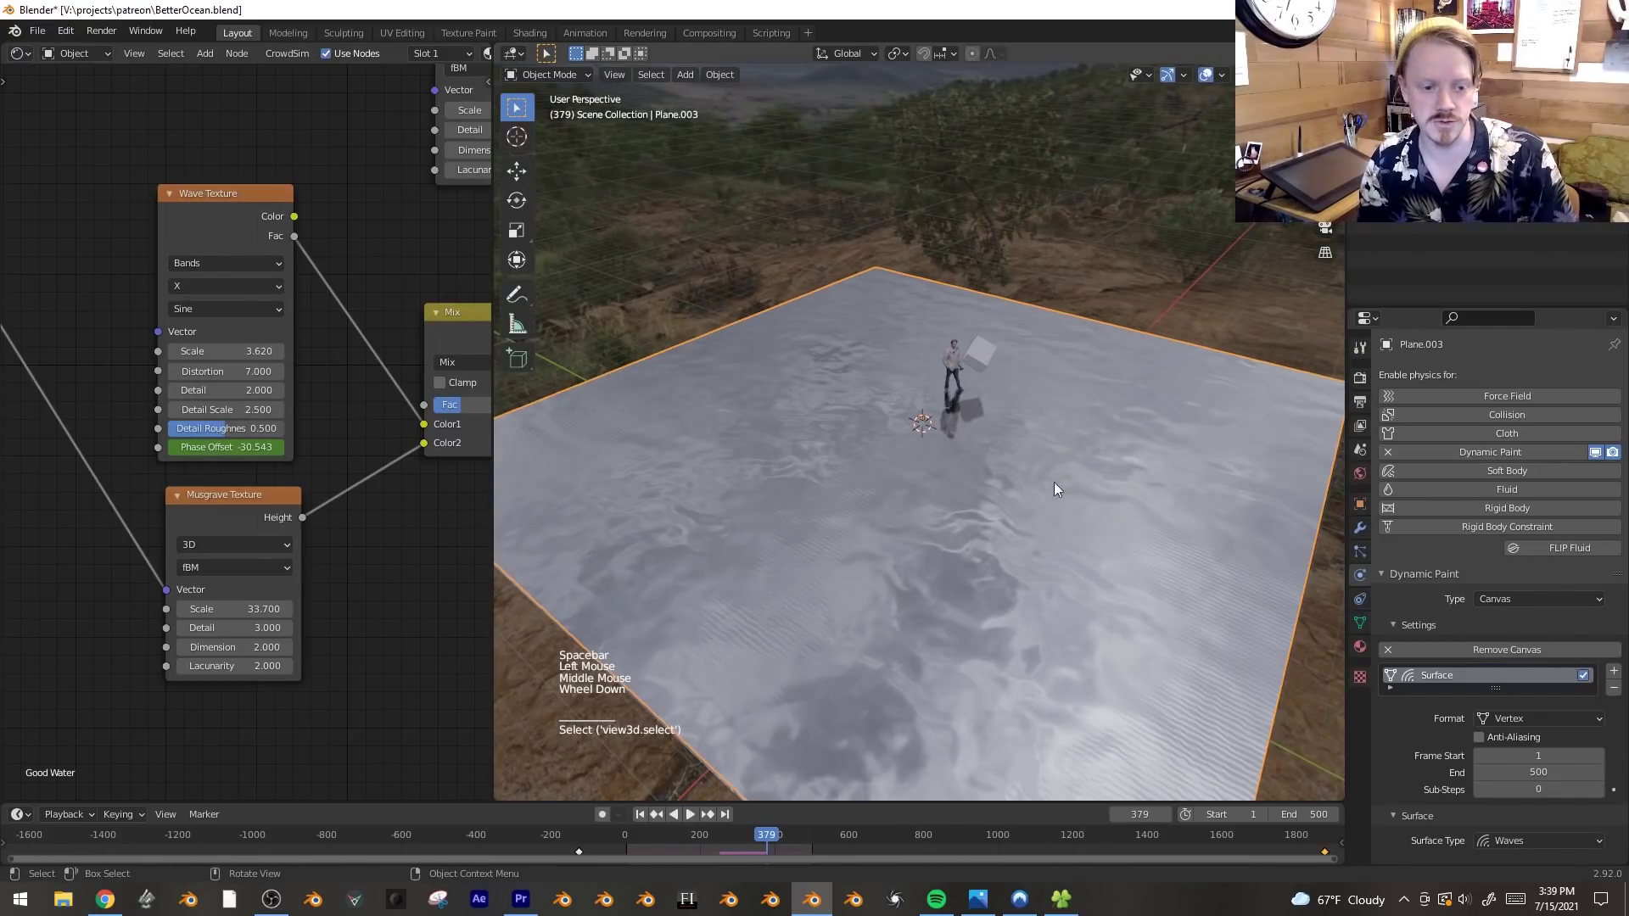
pyautogui.press('Tab')
pyautogui.press('1')
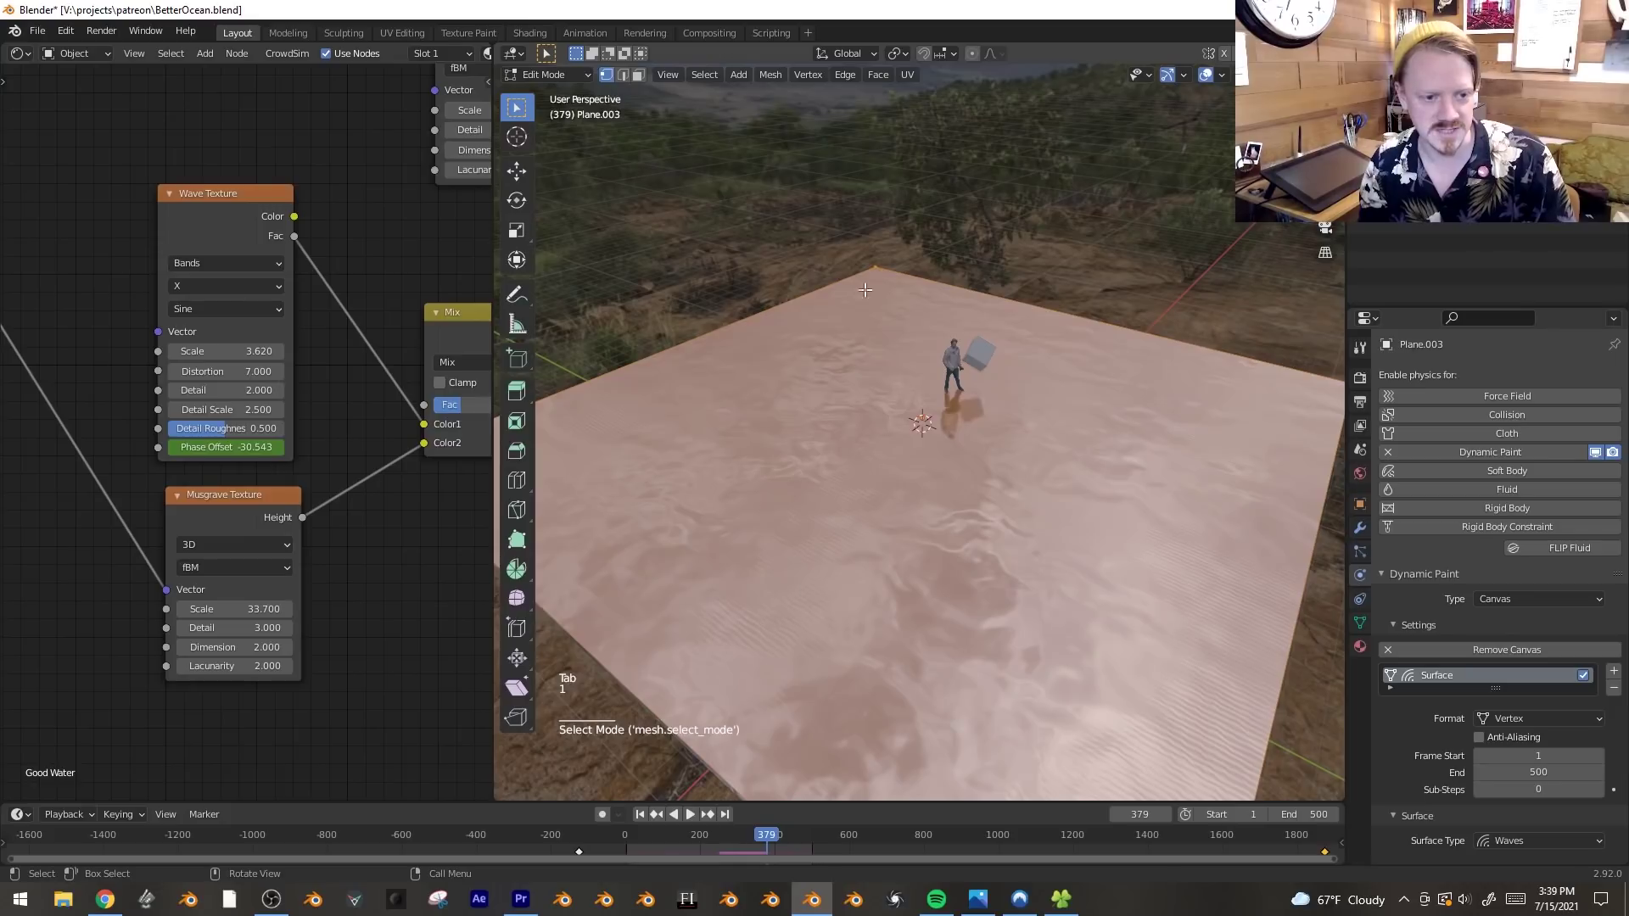
pyautogui.rightClick(1054, 364)
pyautogui.click(1054, 364)
pyautogui.rightClick(1054, 364)
pyautogui.rightClick(1054, 364)
pyautogui.rightClick(1054, 364)
pyautogui.press('Tab')
pyautogui.scroll(3, 1052, 370)
pyautogui.press('Tab')
pyautogui.rightClick(1044, 392)
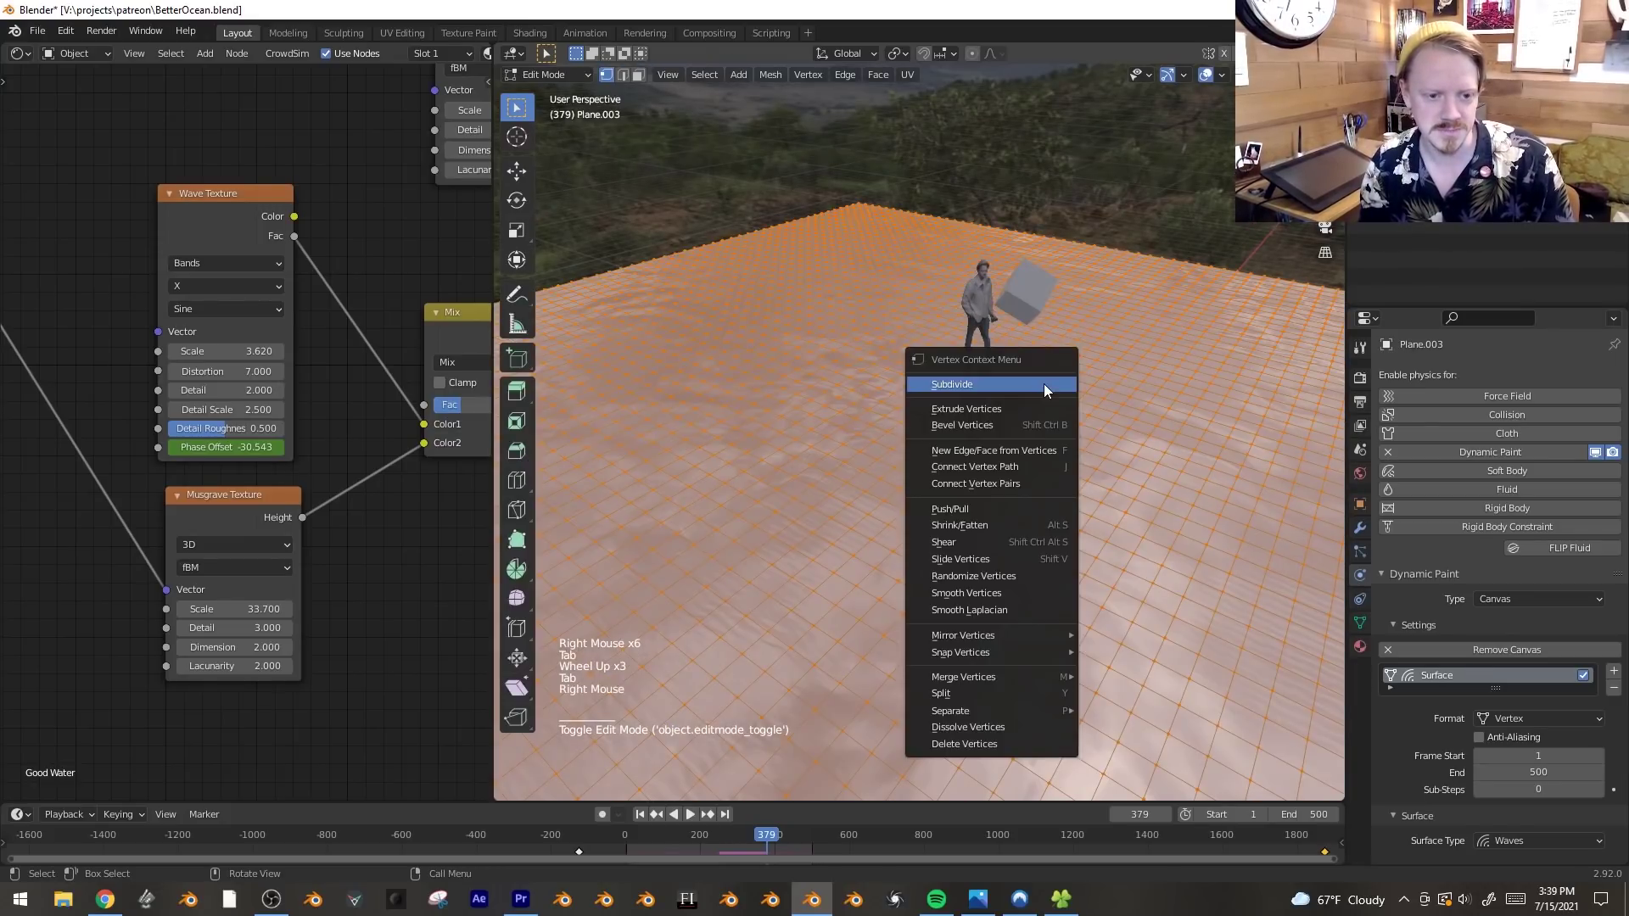
pyautogui.press('Tab')
pyautogui.moveTo(1044, 392); pyautogui.dragTo(1097, 373, button='middle')
# - Play the animation and move the cube from beside the figure across the subdivided water
pyautogui.press('space')
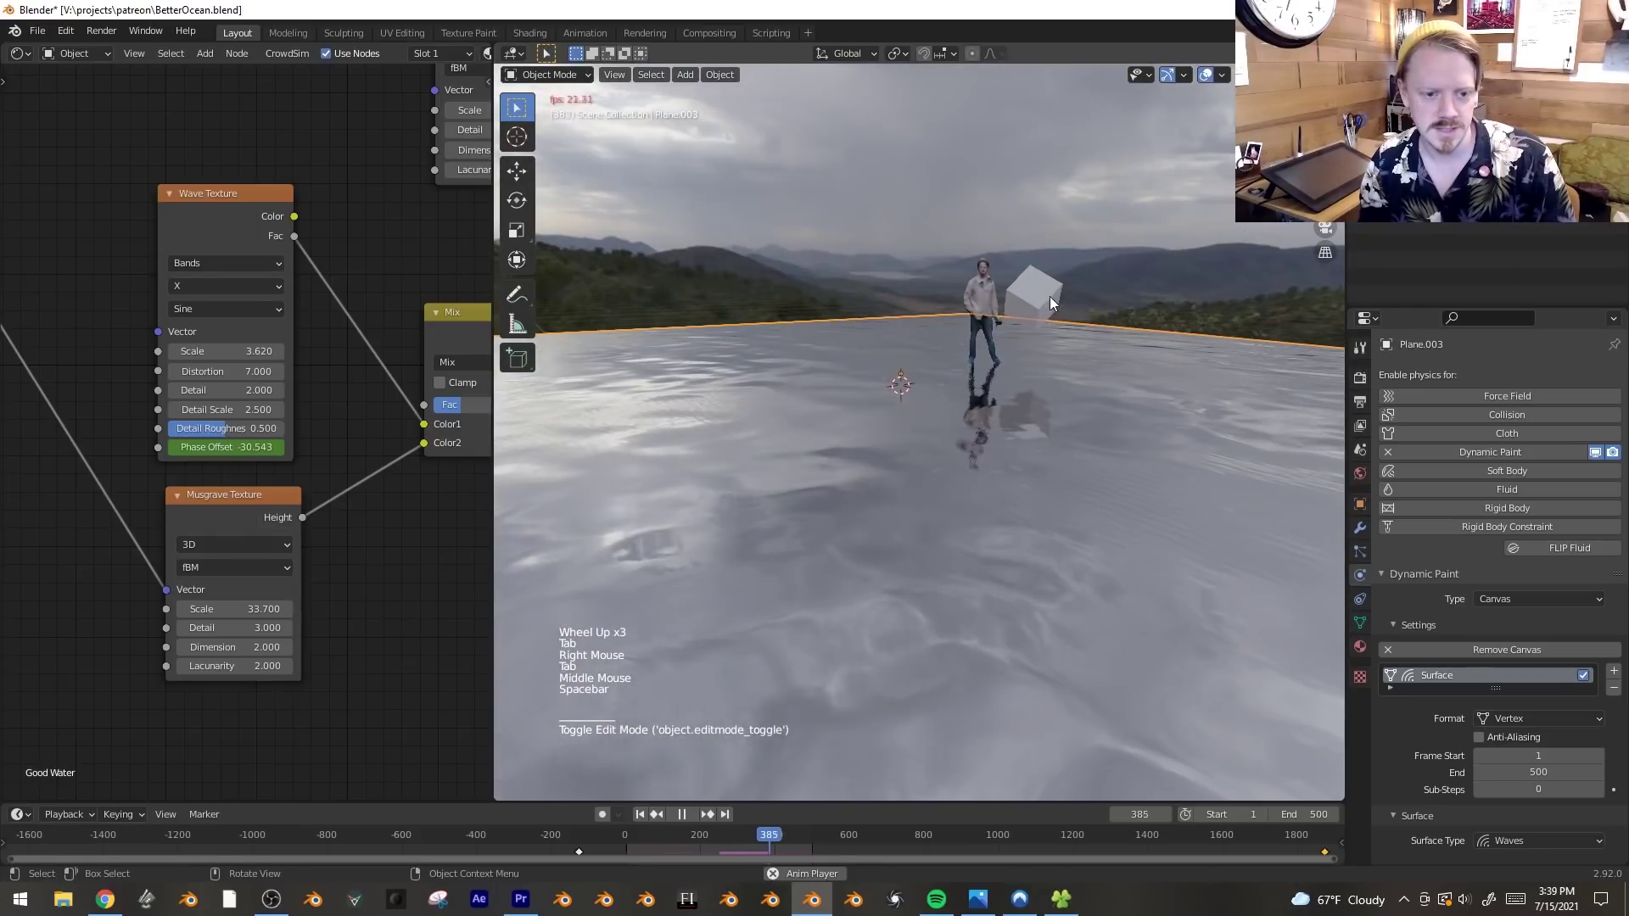
pyautogui.click(1046, 297)
pyautogui.press('g')
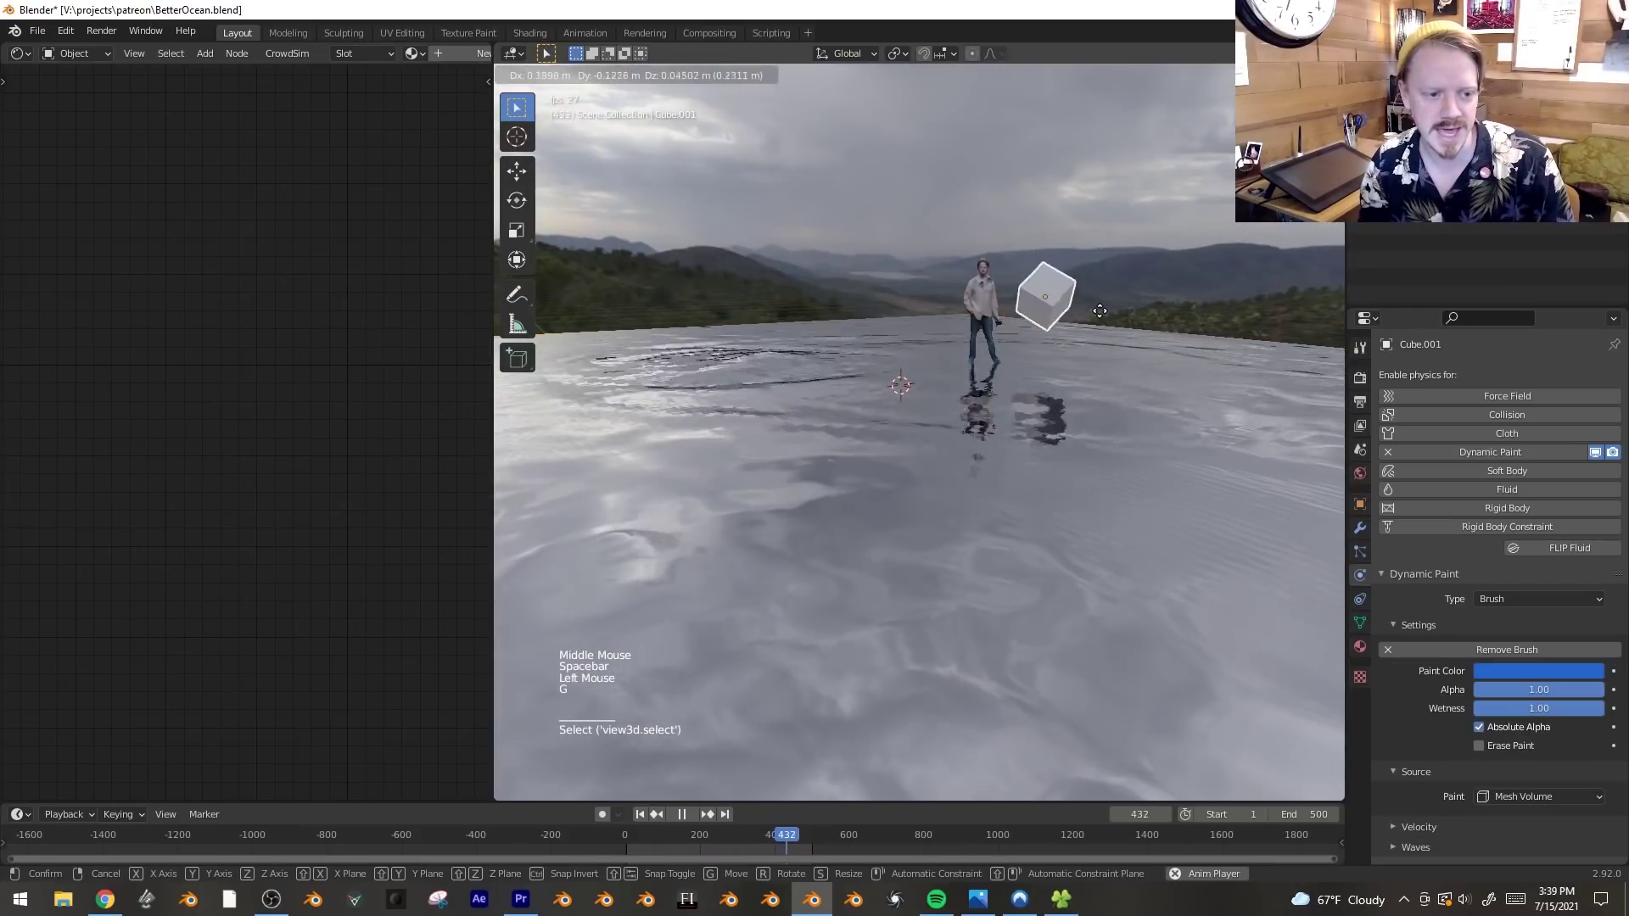
pyautogui.click(959, 331)
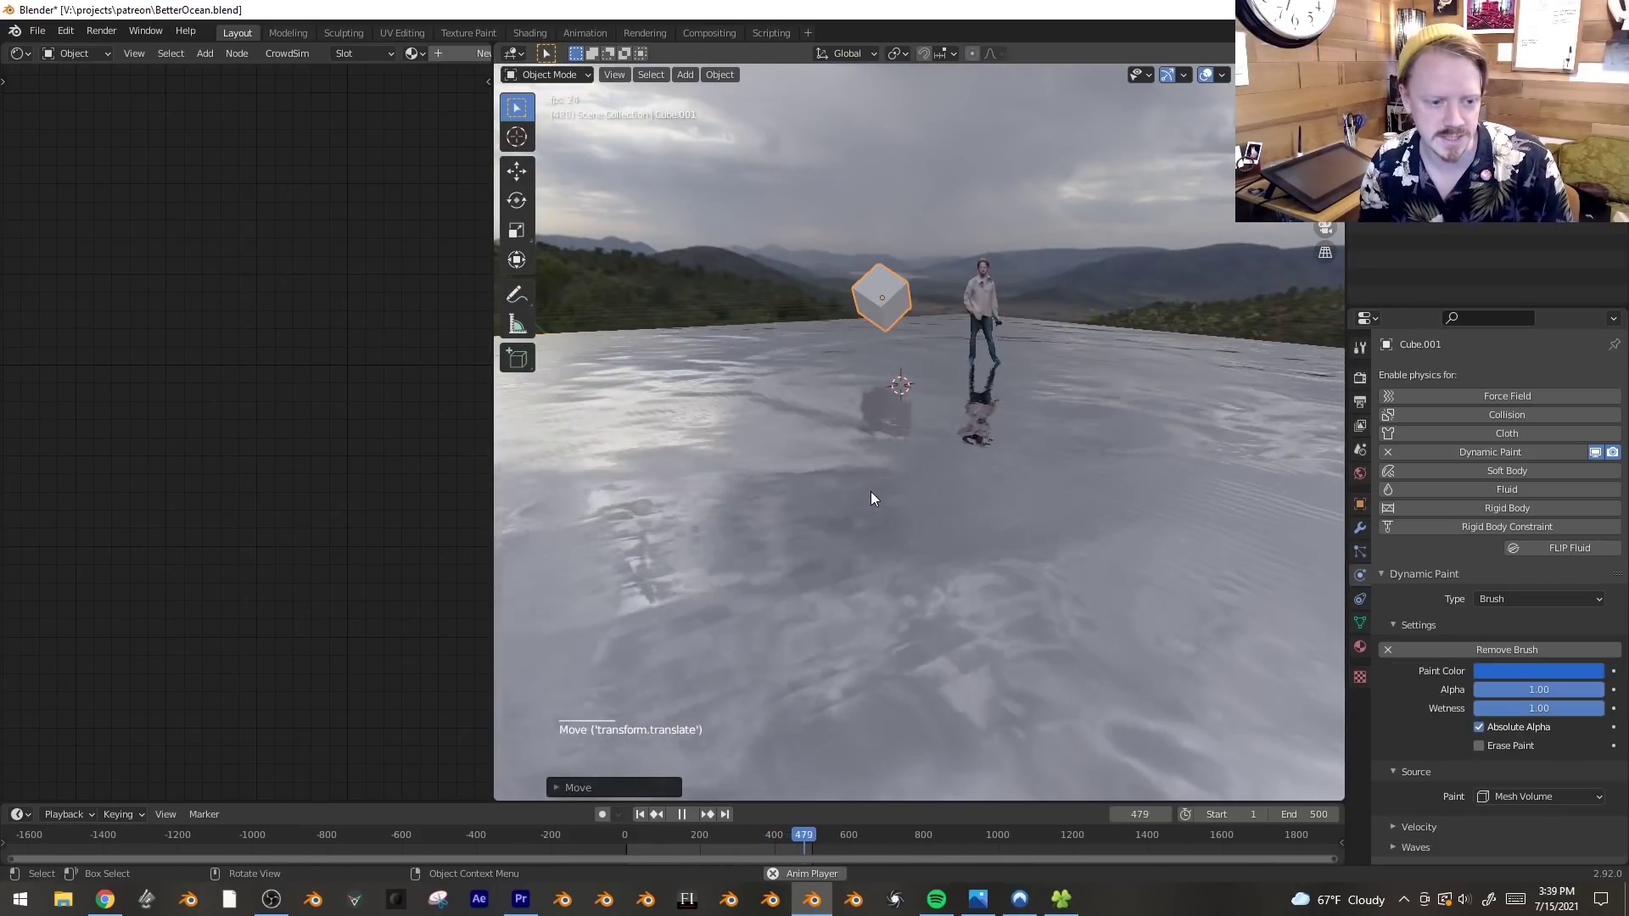
pyautogui.press('space')
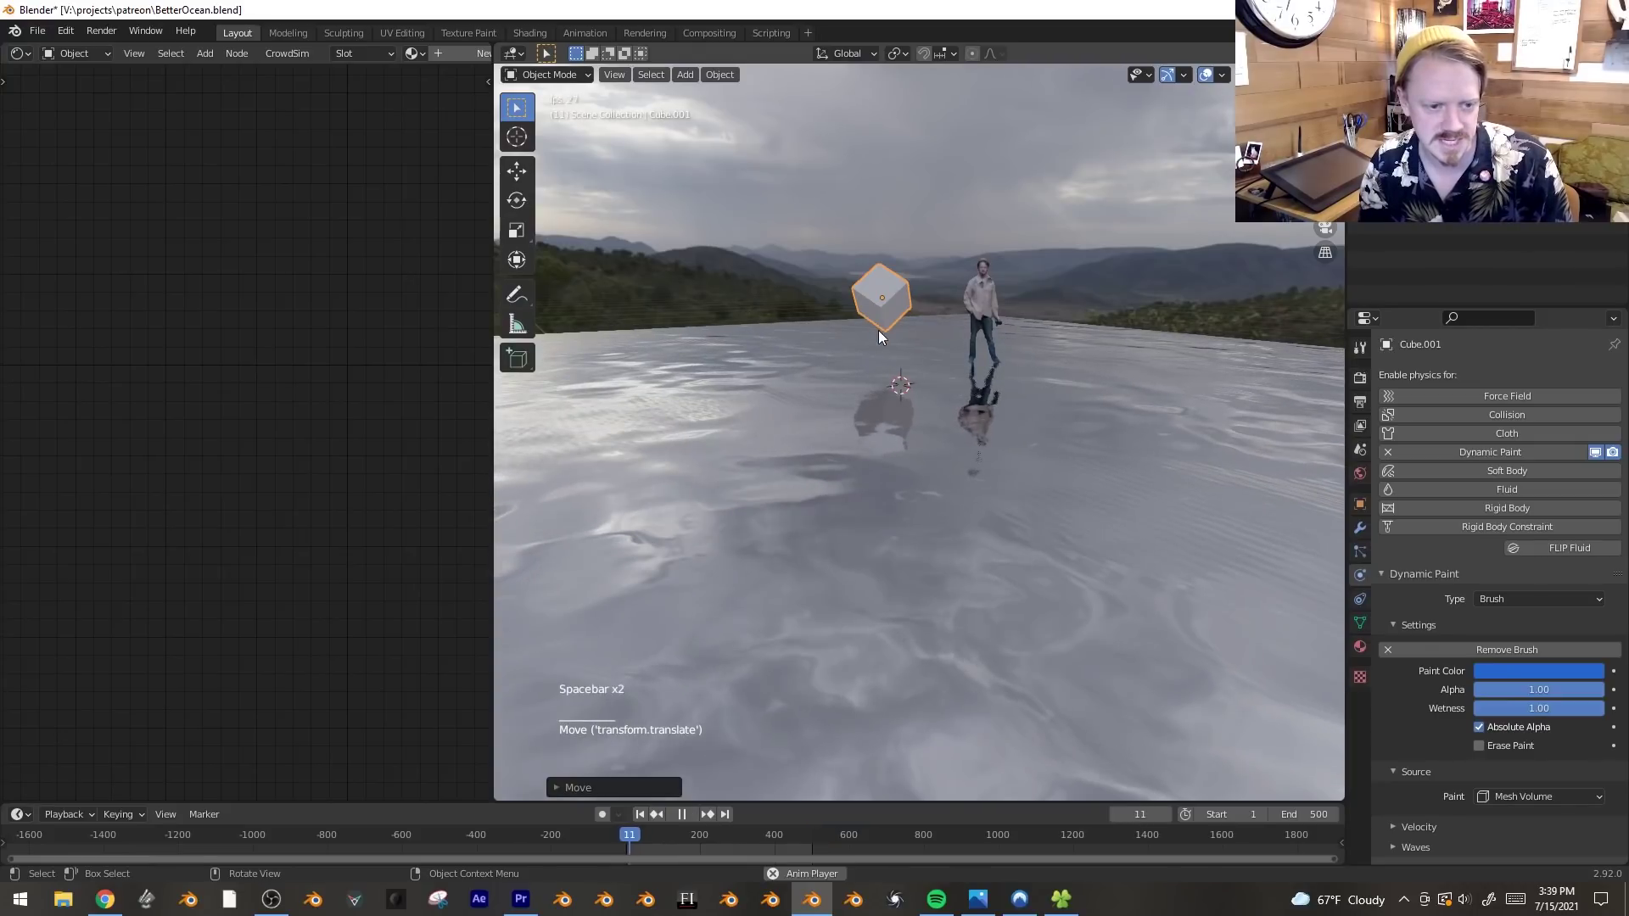
pyautogui.press('space')
# - Stop playback and apply Shade Smooth to the water plane
pyautogui.press('space')
pyautogui.press('g')
pyautogui.rightClick(892, 435)
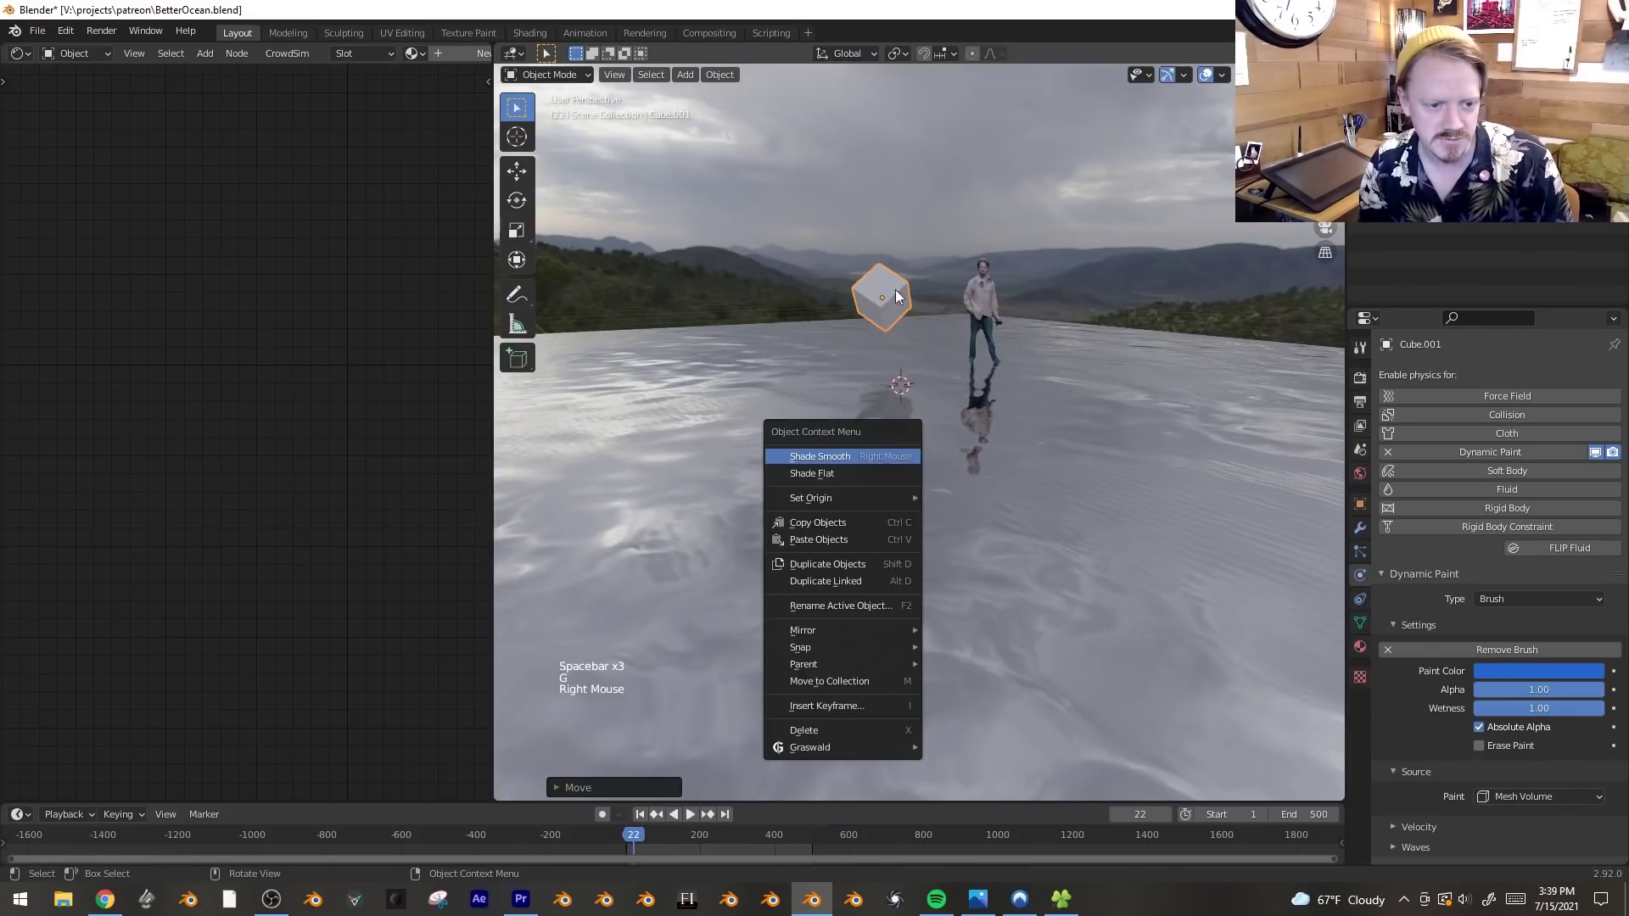
pyautogui.click(725, 372)
pyautogui.rightClick(725, 372)
# - Preview the waves on the smooth-shaded plane by moving the cube through the water during playback
pyautogui.press('space')
pyautogui.press('g')
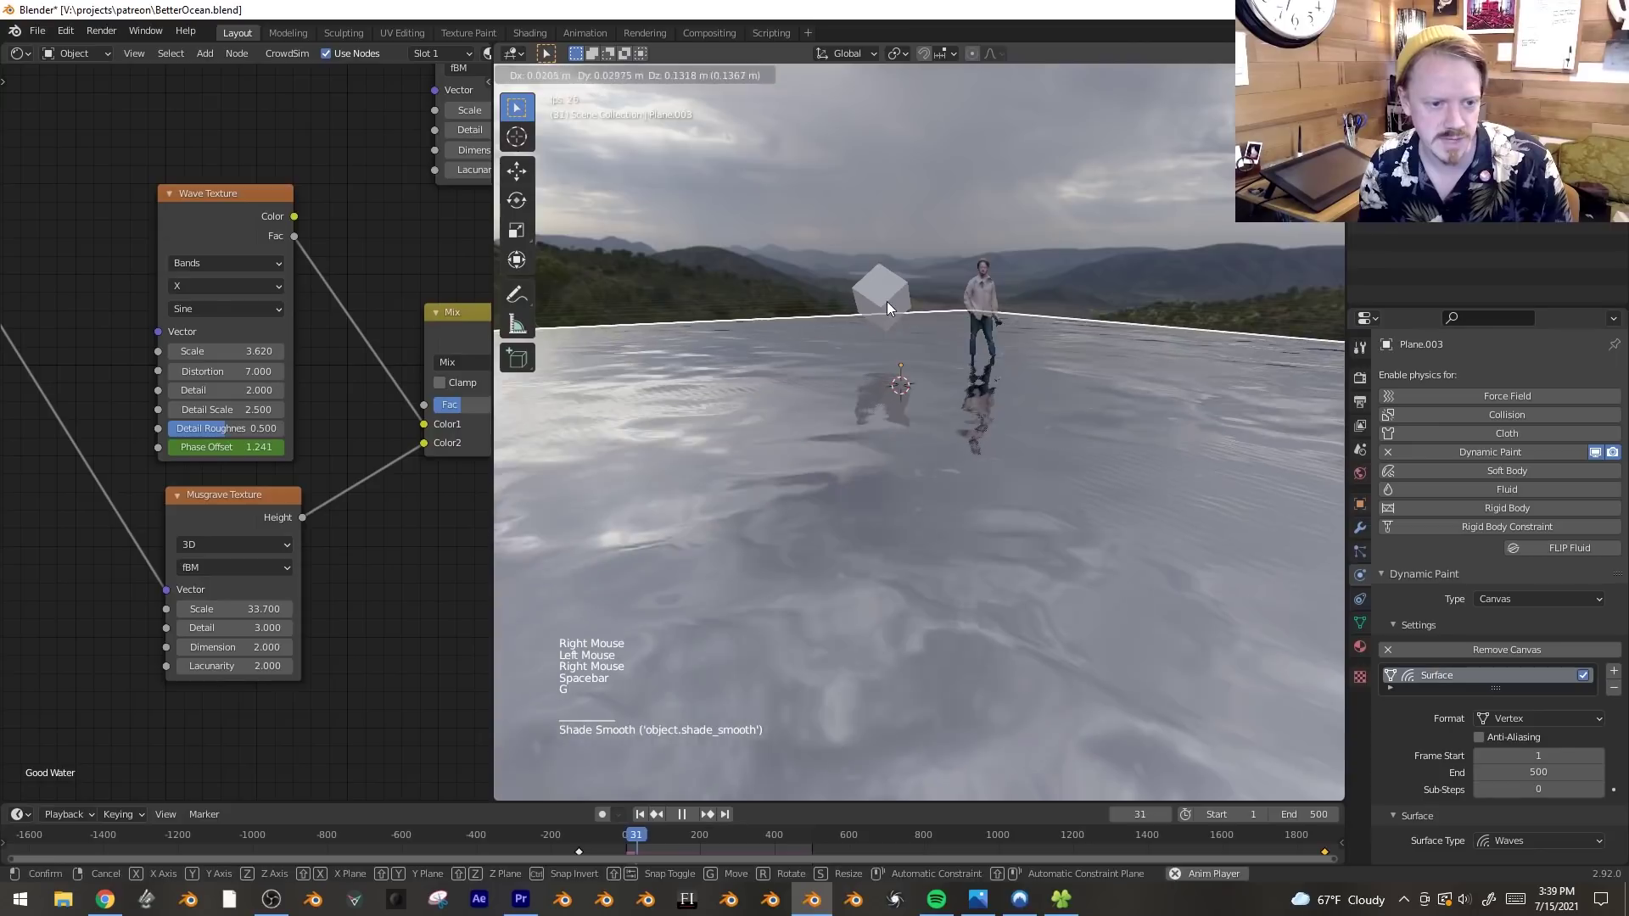
pyautogui.click(898, 300)
pyautogui.press('g')
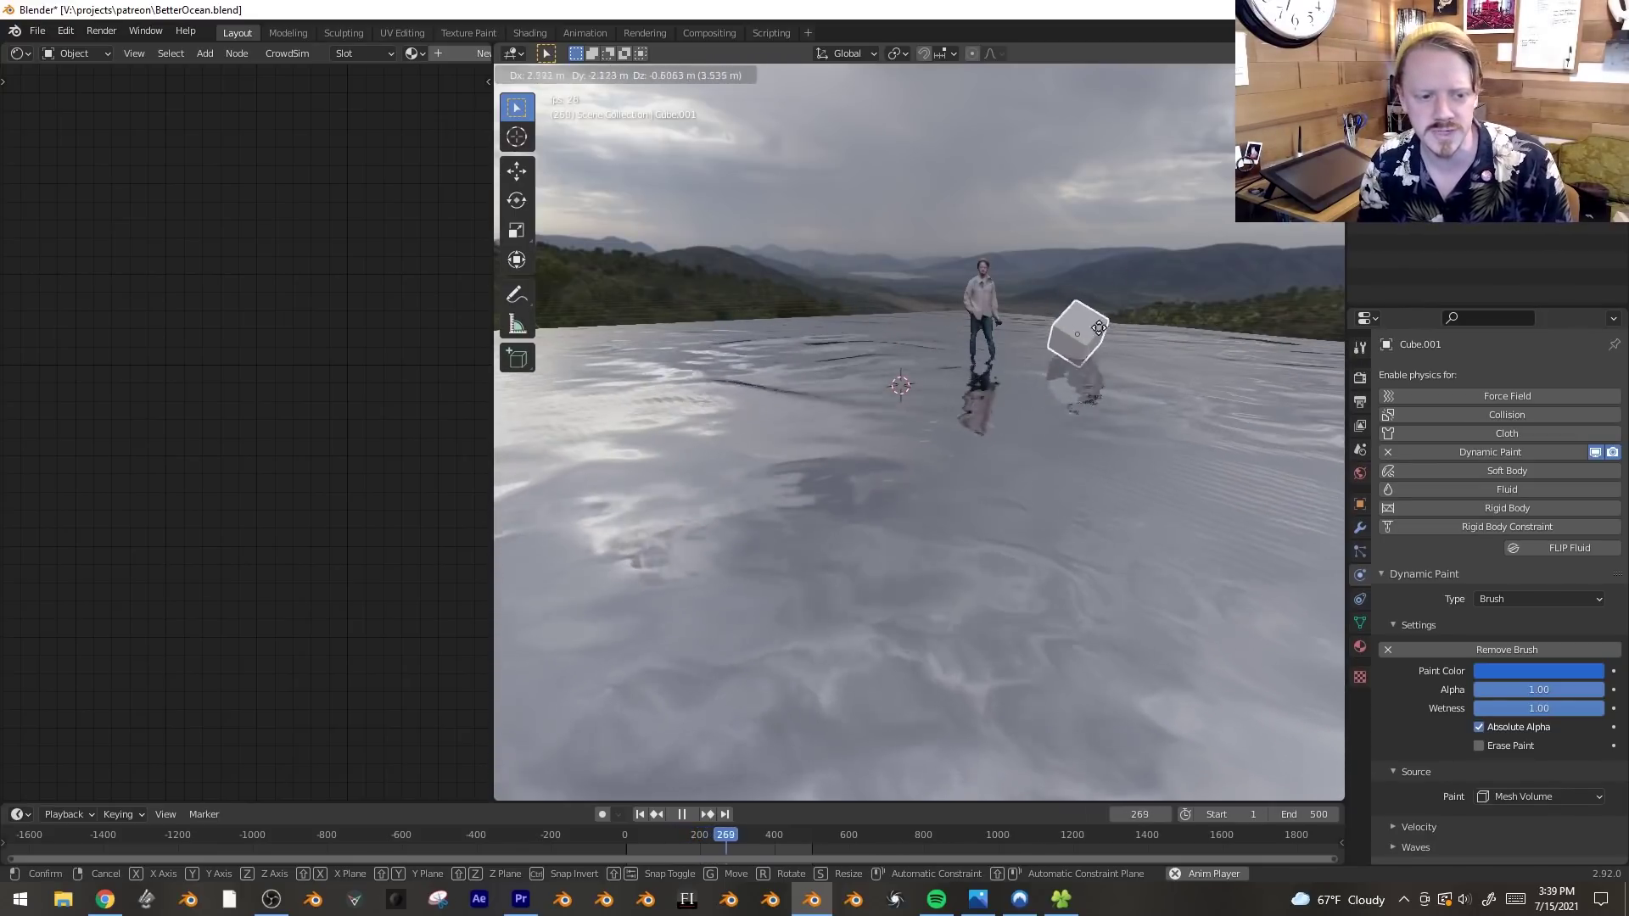
pyautogui.click(1026, 267)
pyautogui.press('space')
# - Try to extend the water plane to the horizon by extruding its outer edge loops and scaling them outward
pyautogui.click(1142, 370)
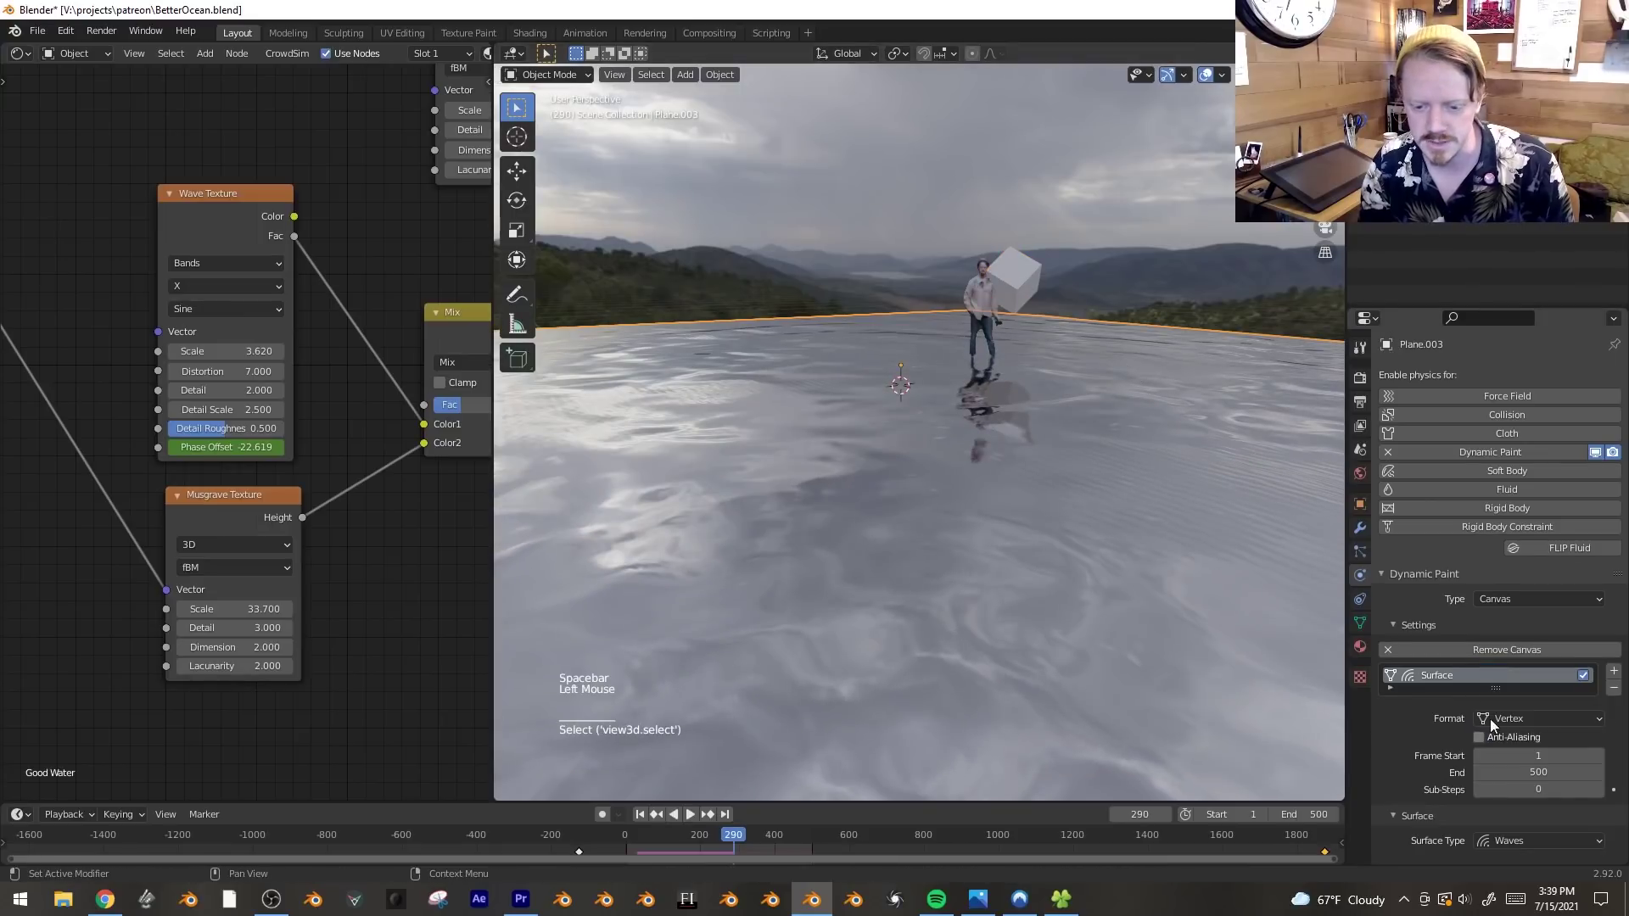
pyautogui.moveTo(1489, 720); pyautogui.dragTo(1490, 465, button='middle')
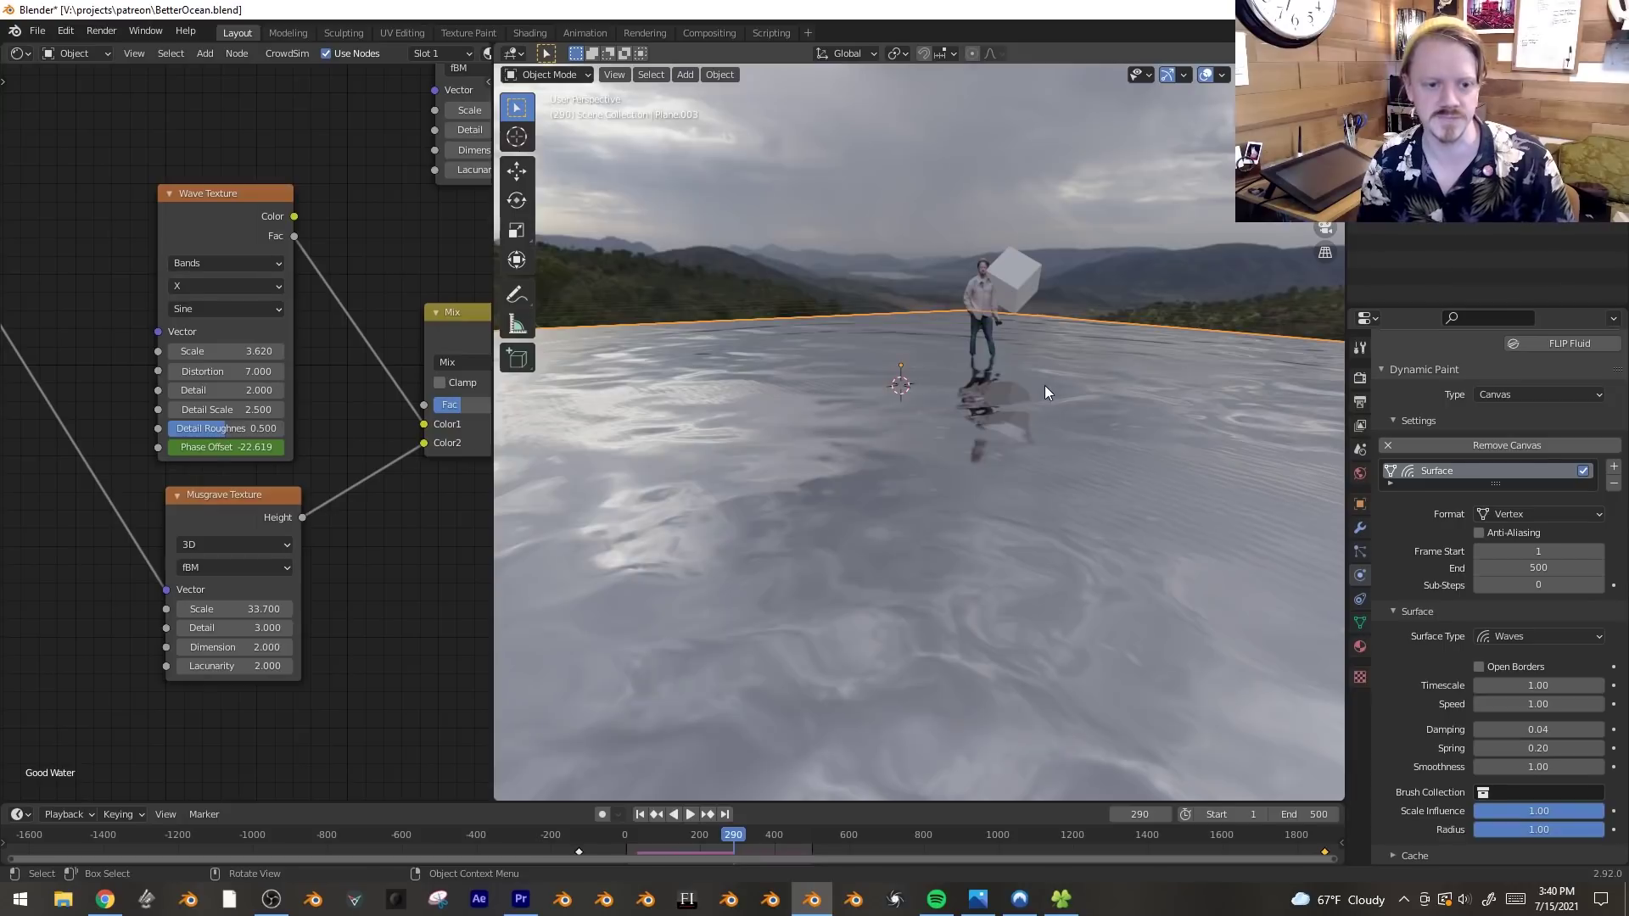
pyautogui.moveTo(1046, 385); pyautogui.dragTo(1049, 417, button='middle')
pyautogui.scroll(-4, 1049, 414)
pyautogui.press('Tab')
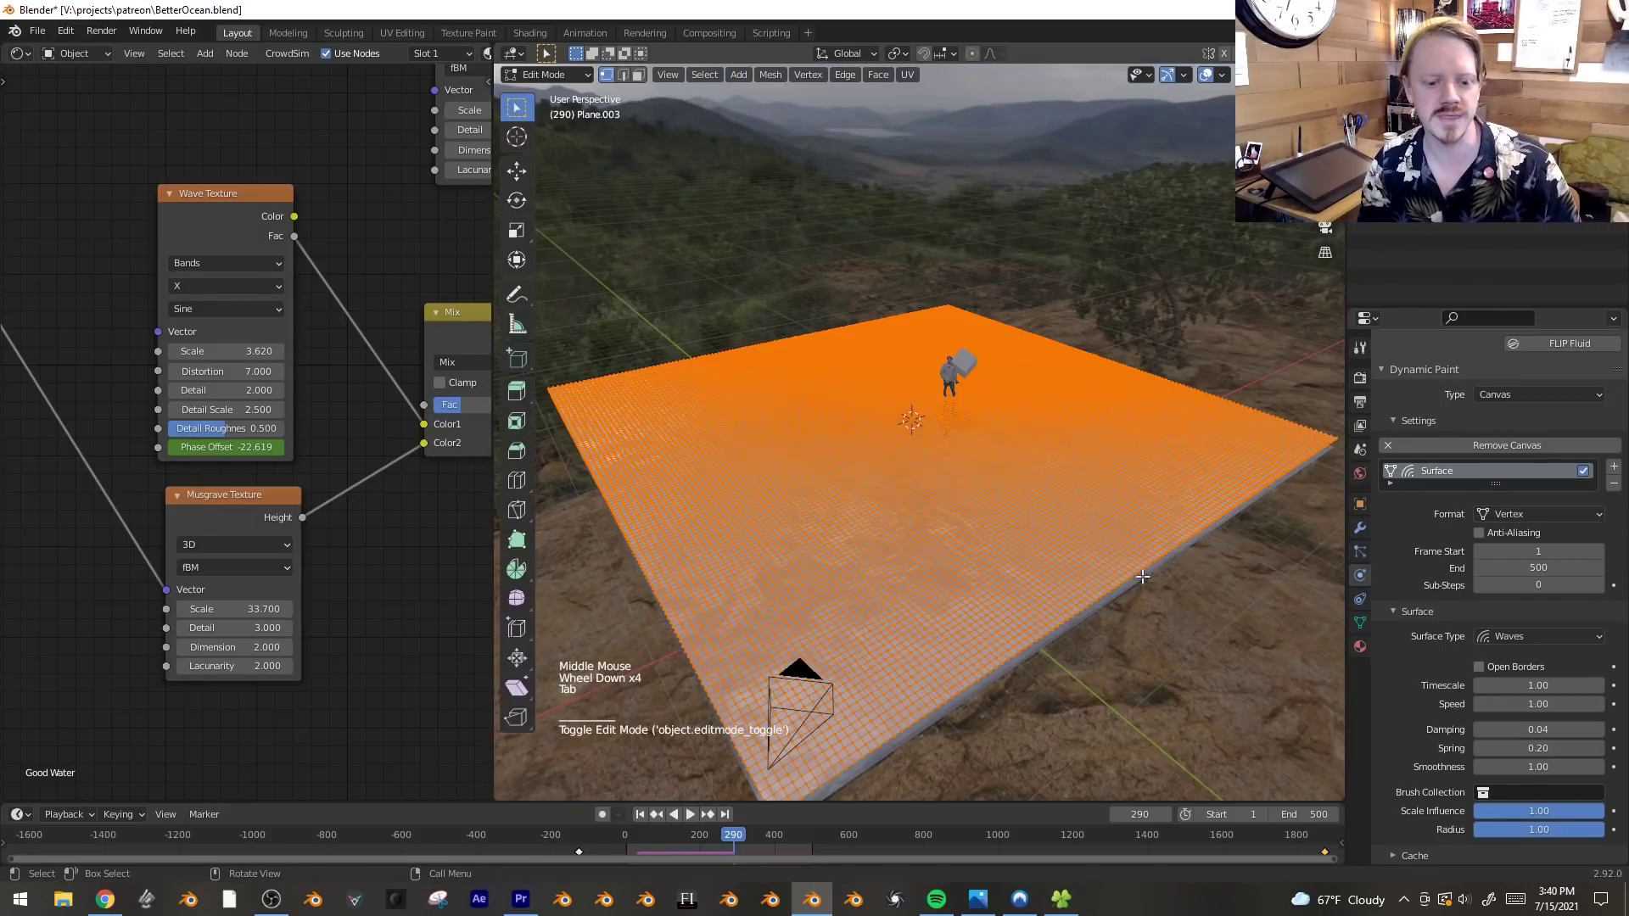
pyautogui.press('2')
pyautogui.keyDown('alt'); pyautogui.click(1088, 605); pyautogui.keyUp('alt')
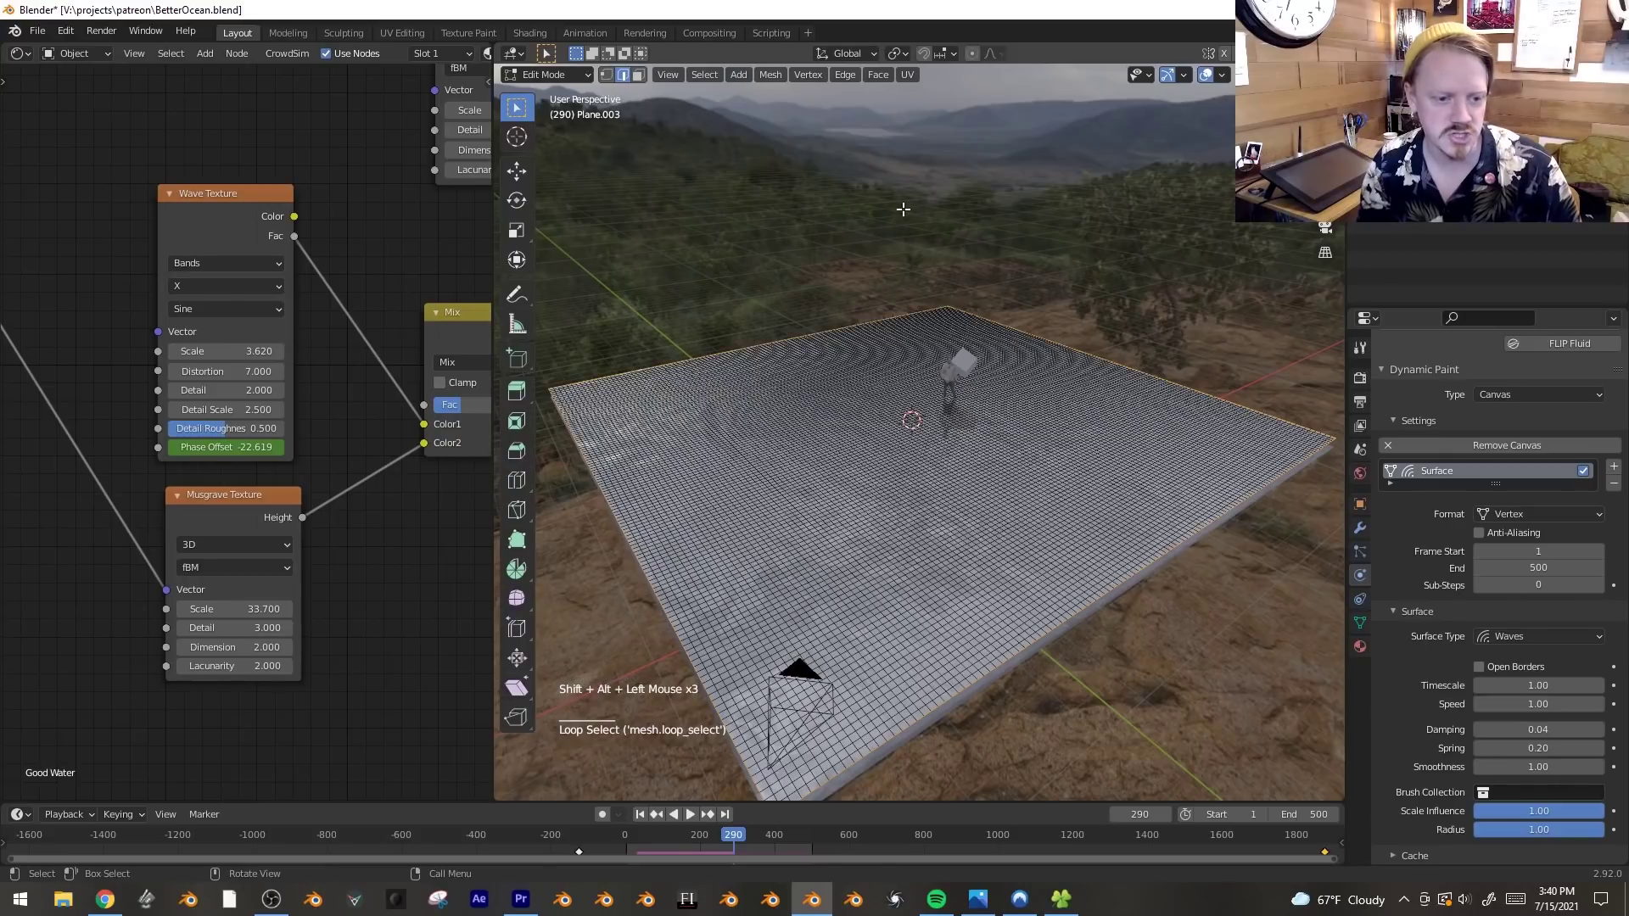
pyautogui.press('e')
pyautogui.press('s')
pyautogui.click(978, 407)
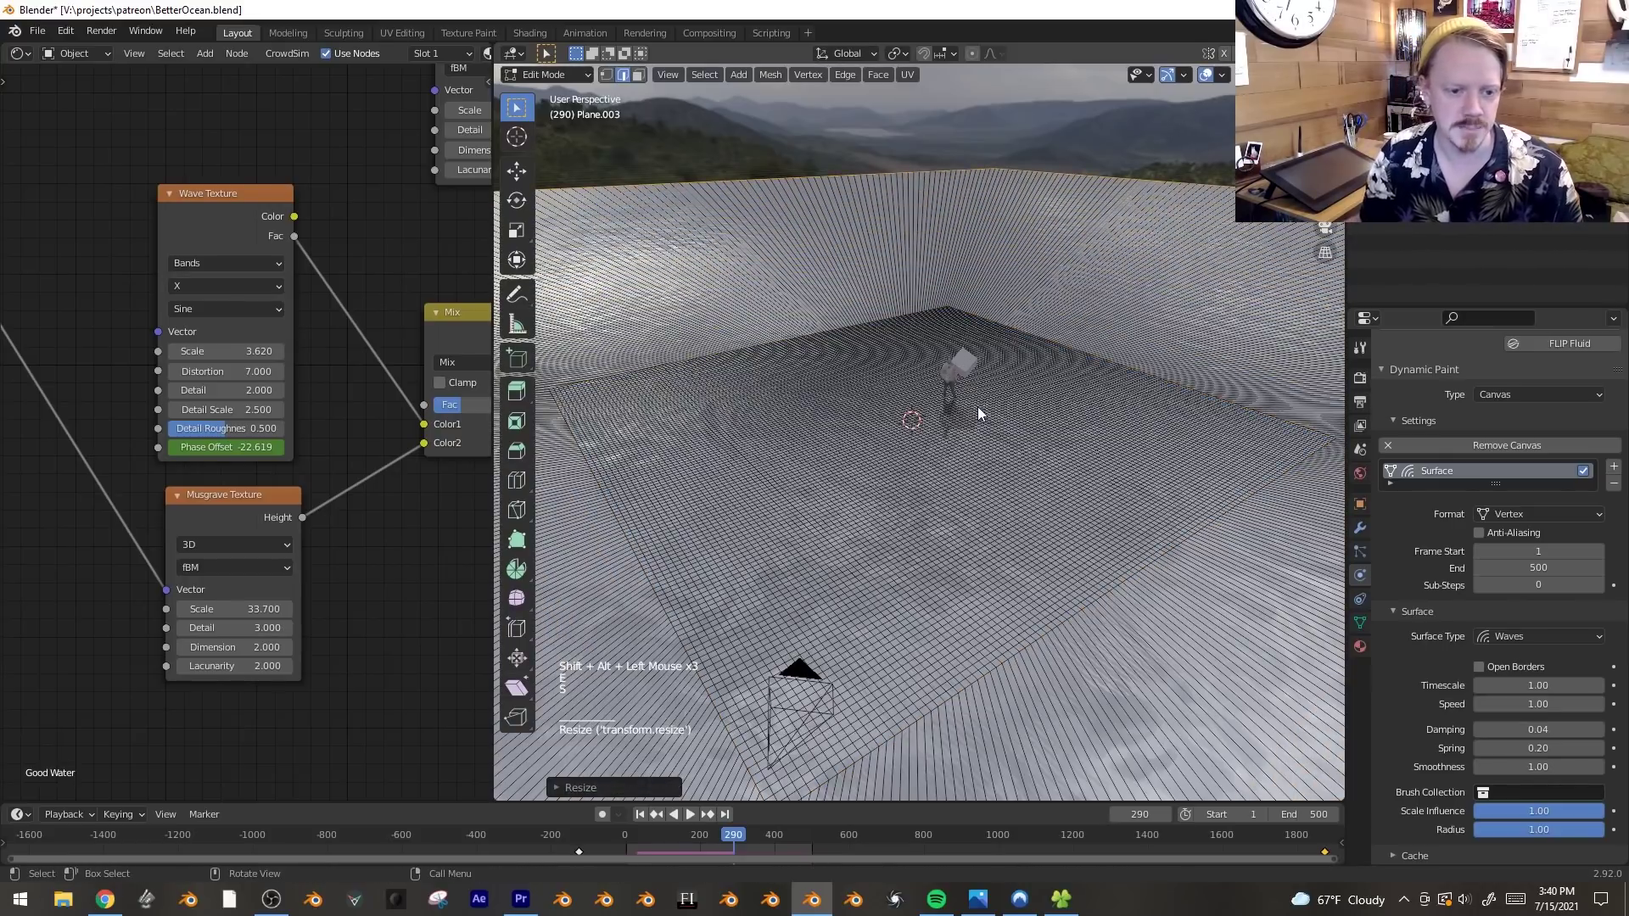
pyautogui.press('Tab')
# - Play the animation to check the water surface on the extended plane
pyautogui.scroll(3, 1061, 352)
pyautogui.moveTo(1105, 358); pyautogui.dragTo(1073, 356, button='middle')
pyautogui.press('space')
pyautogui.click(1008, 297)
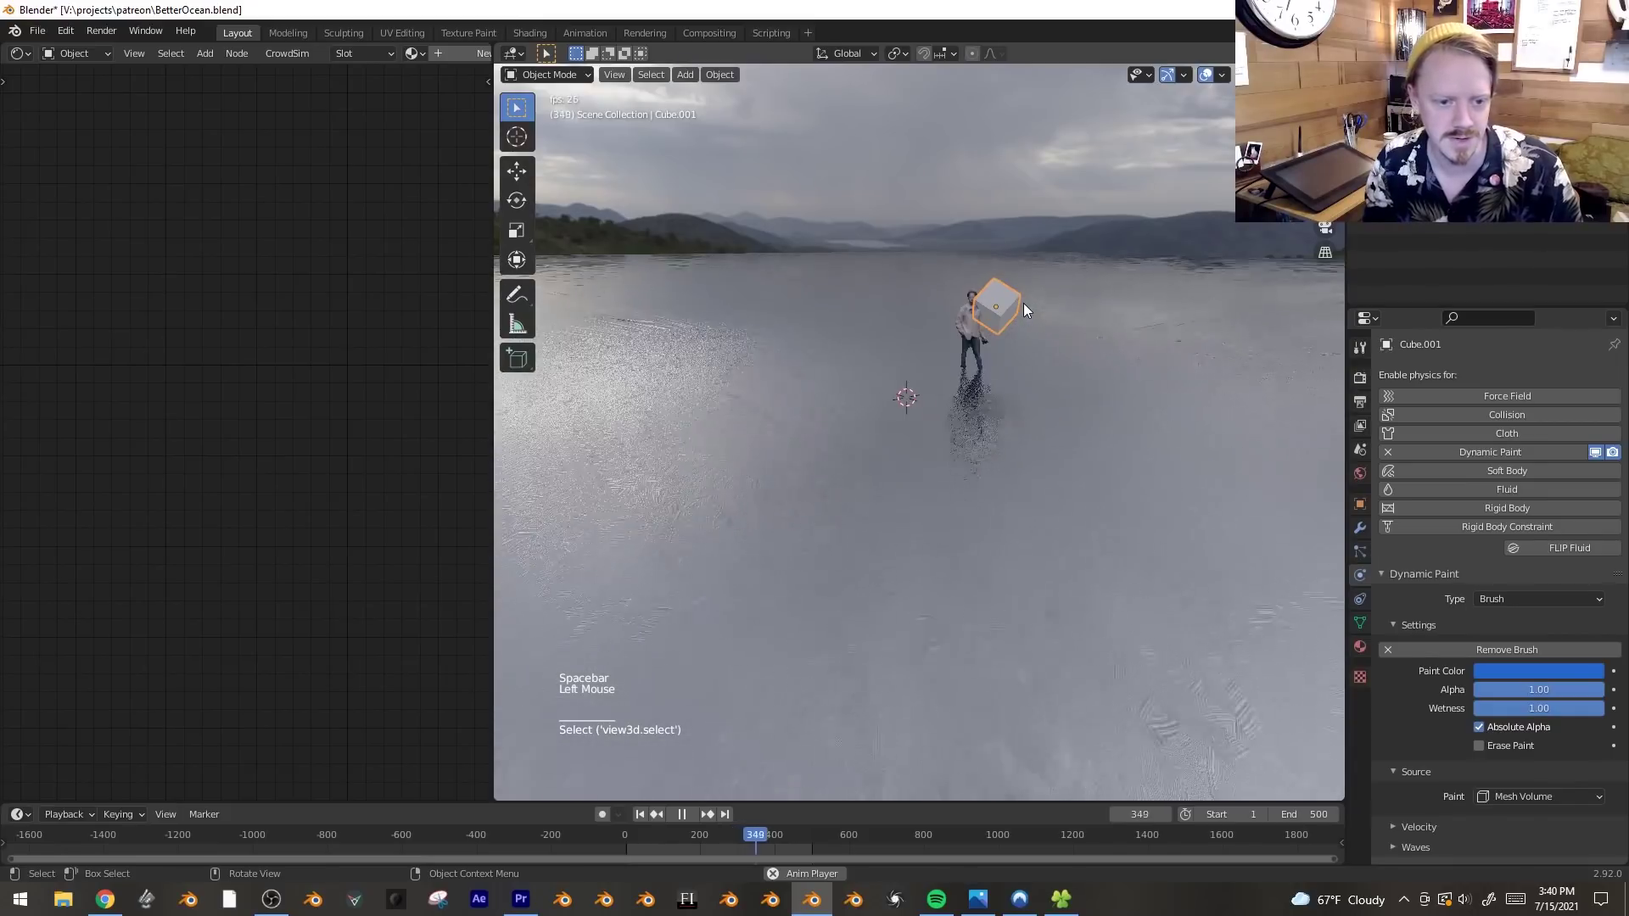
pyautogui.press('space')
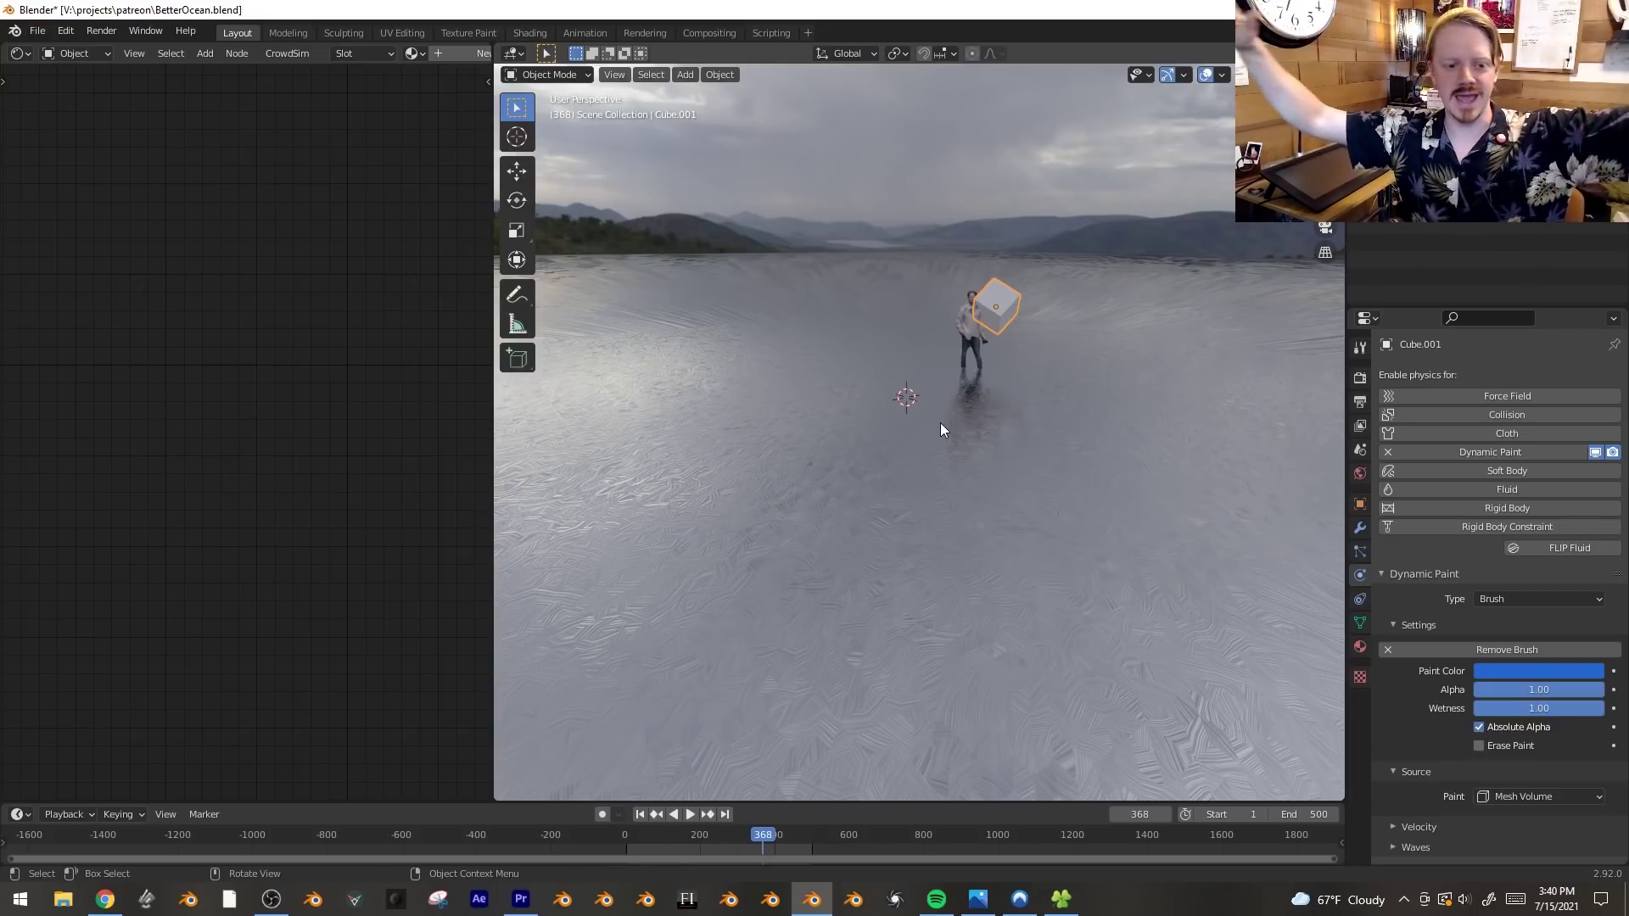
pyautogui.press('space')
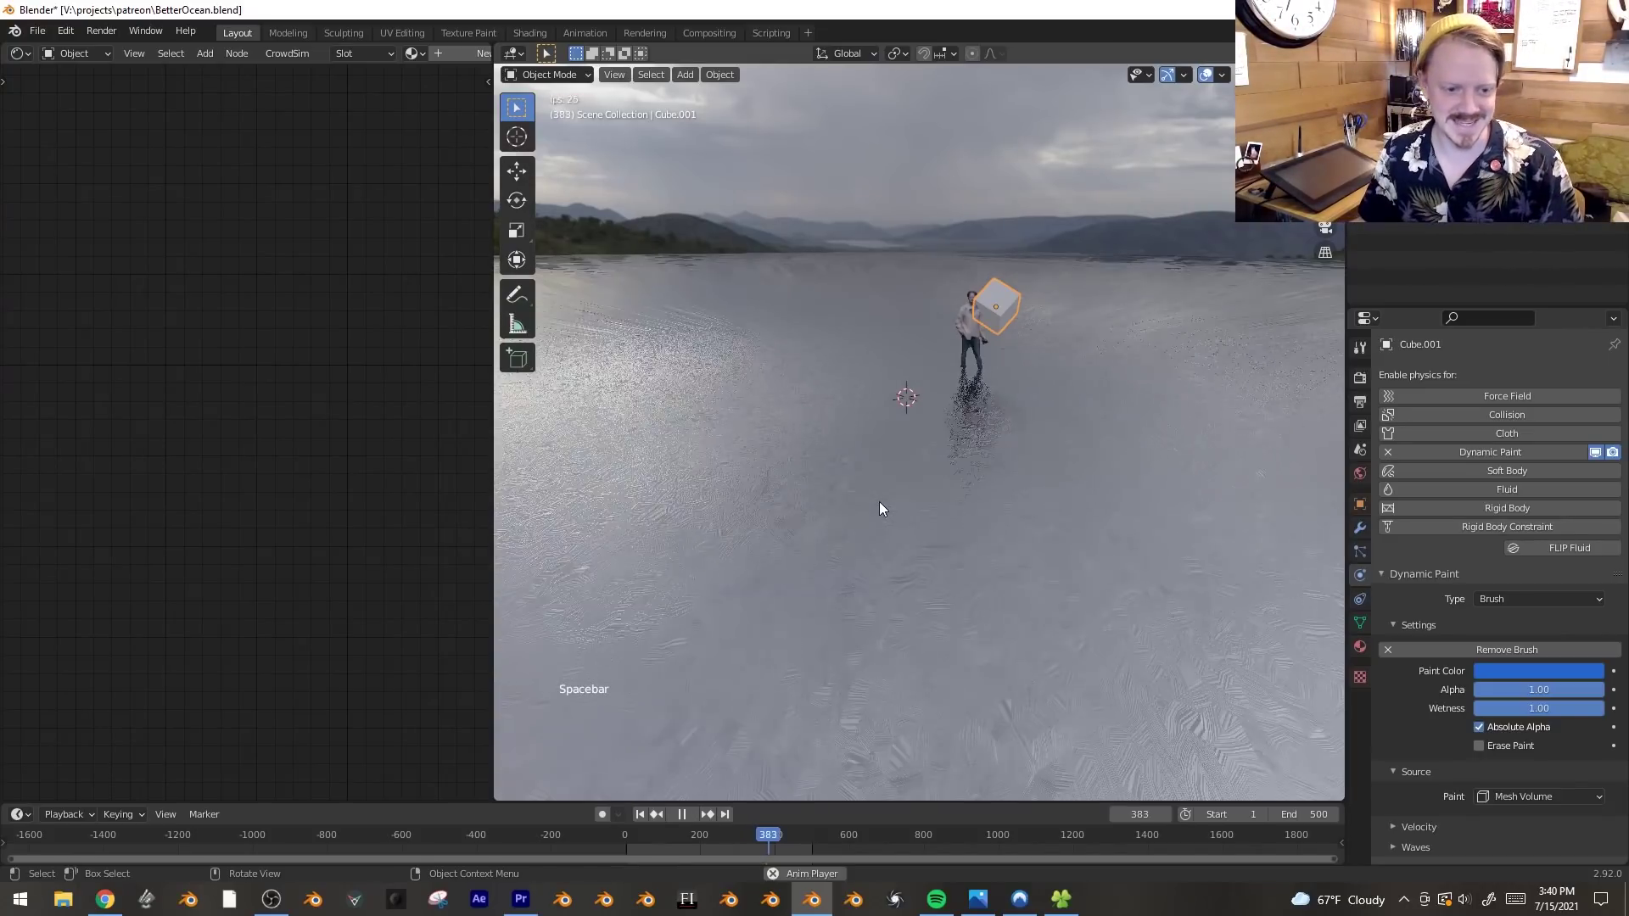
pyautogui.press('space')
# - Undo the outward extrusion of the water plane's edges
pyautogui.hotkey('ctrl', 'z')
pyautogui.hotkey('ctrl', 'z')
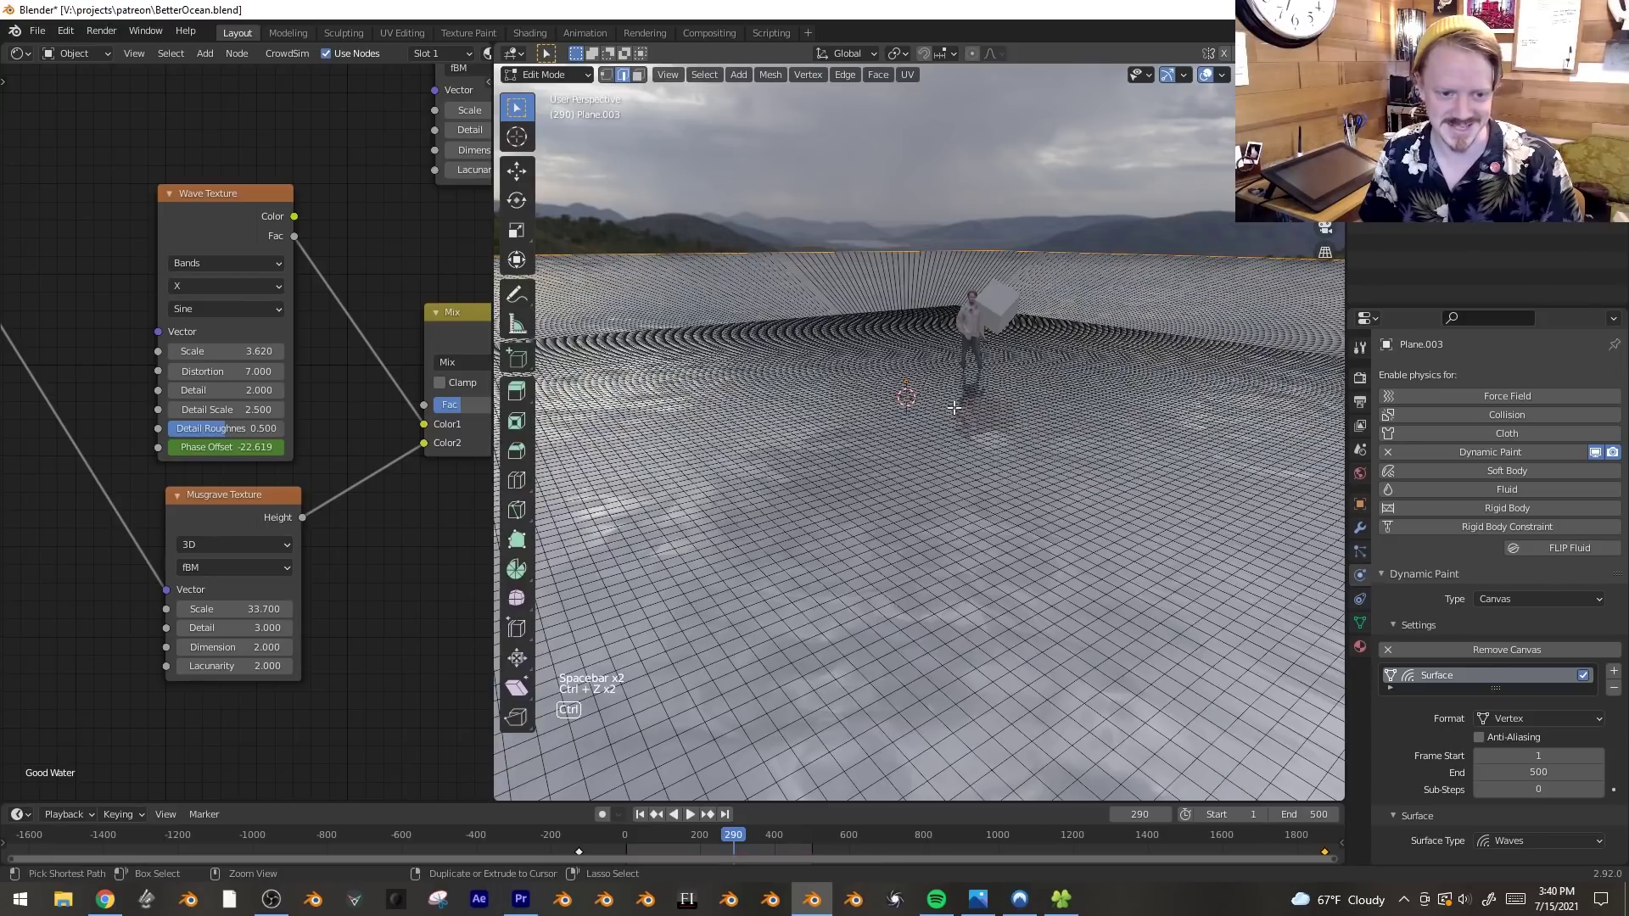
pyautogui.hotkey('ctrl', 'z')
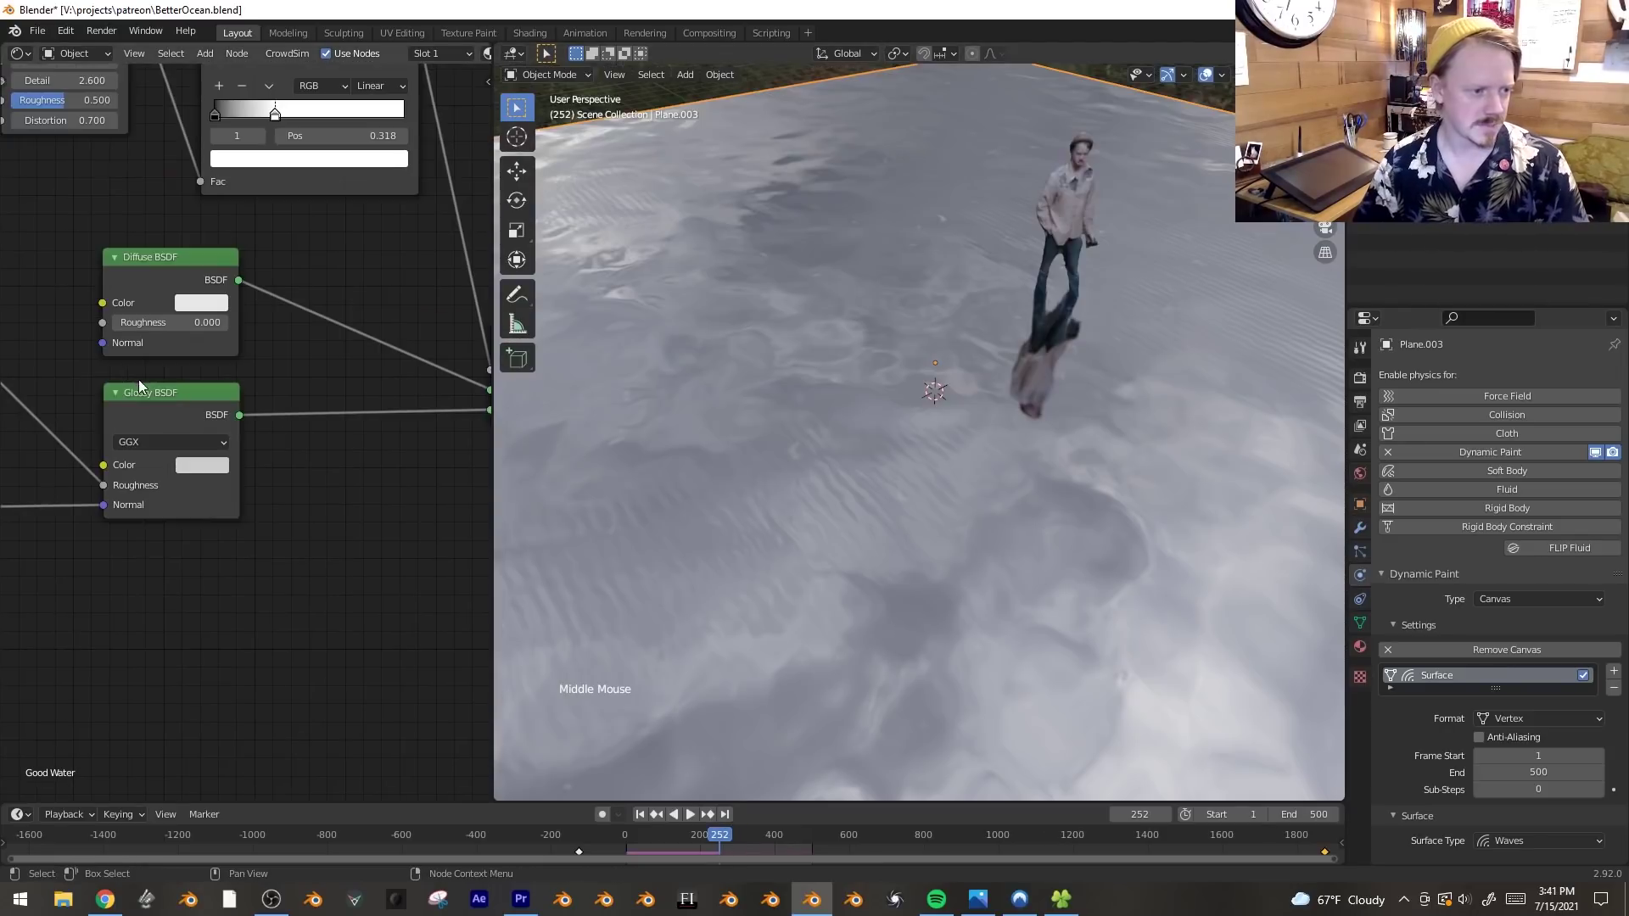
# - Darken the Glossy BSDF color of the water material to a medium grey
pyautogui.click(139, 392)
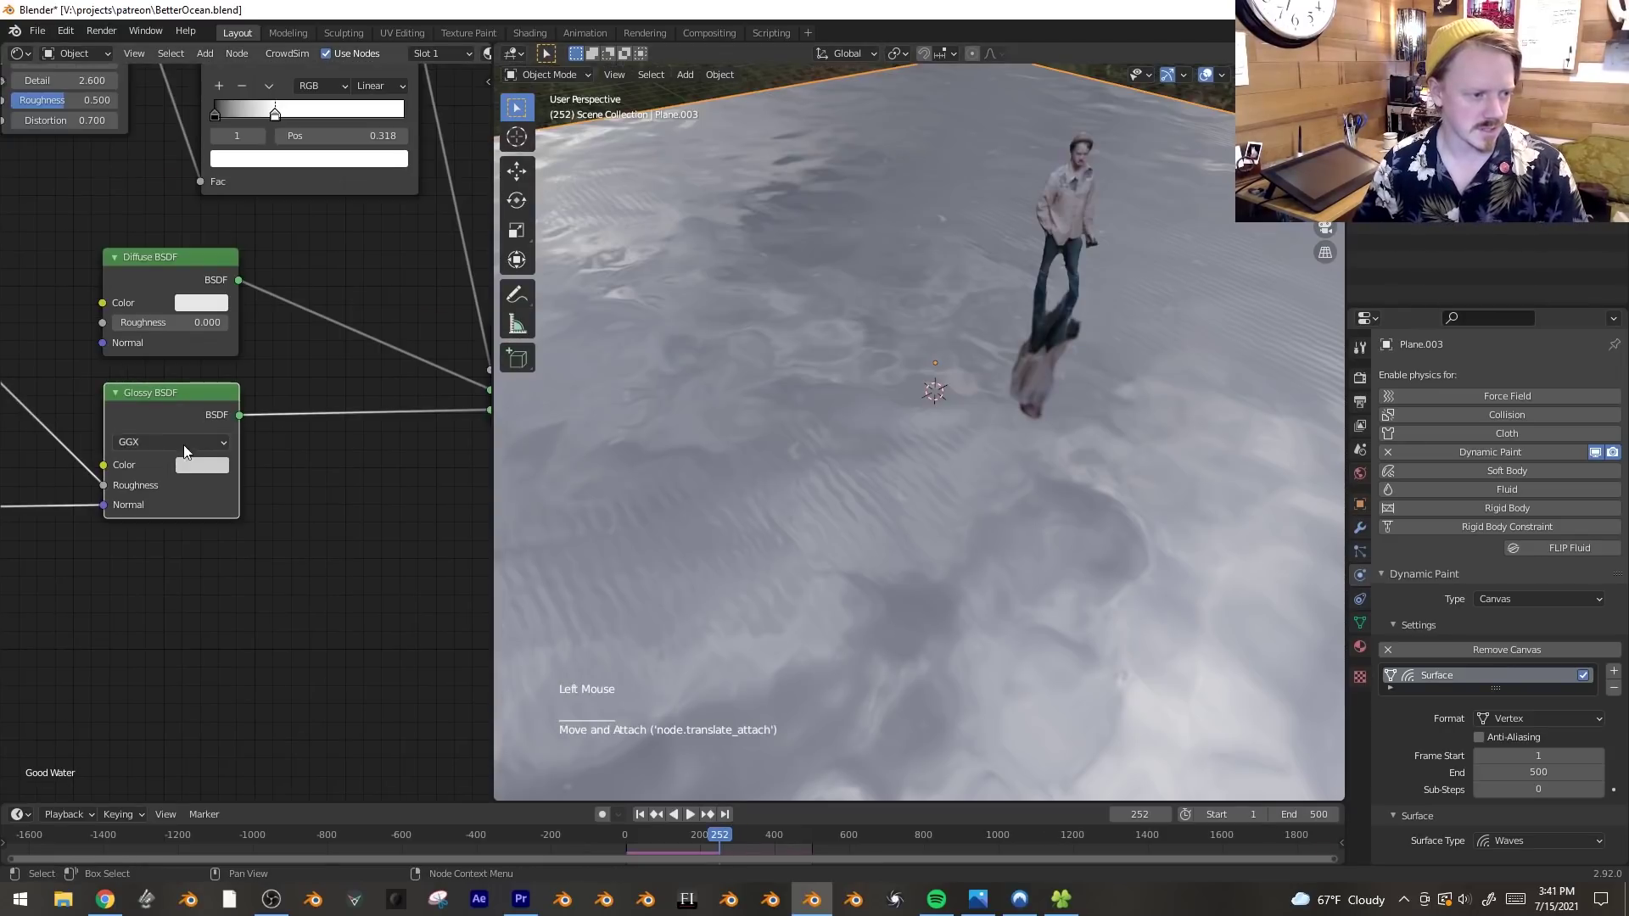
pyautogui.click(205, 465)
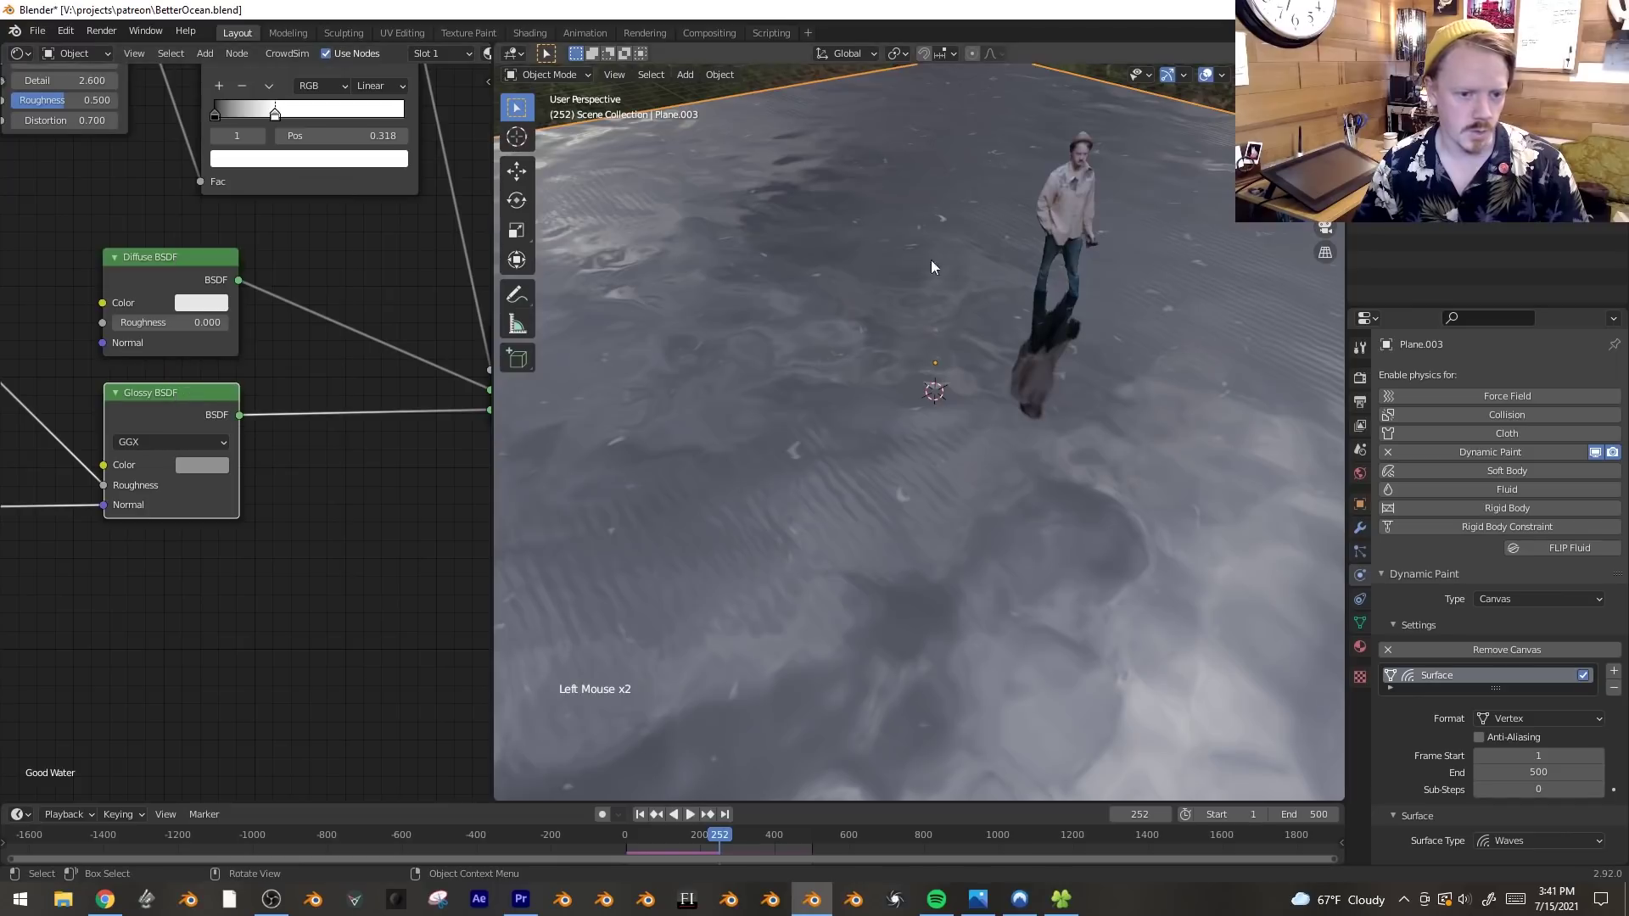
pyautogui.scroll(-3, 976, 195)
# - Play the animation and dip the cube repeatedly into the darkened water near the figure
pyautogui.click(1009, 182)
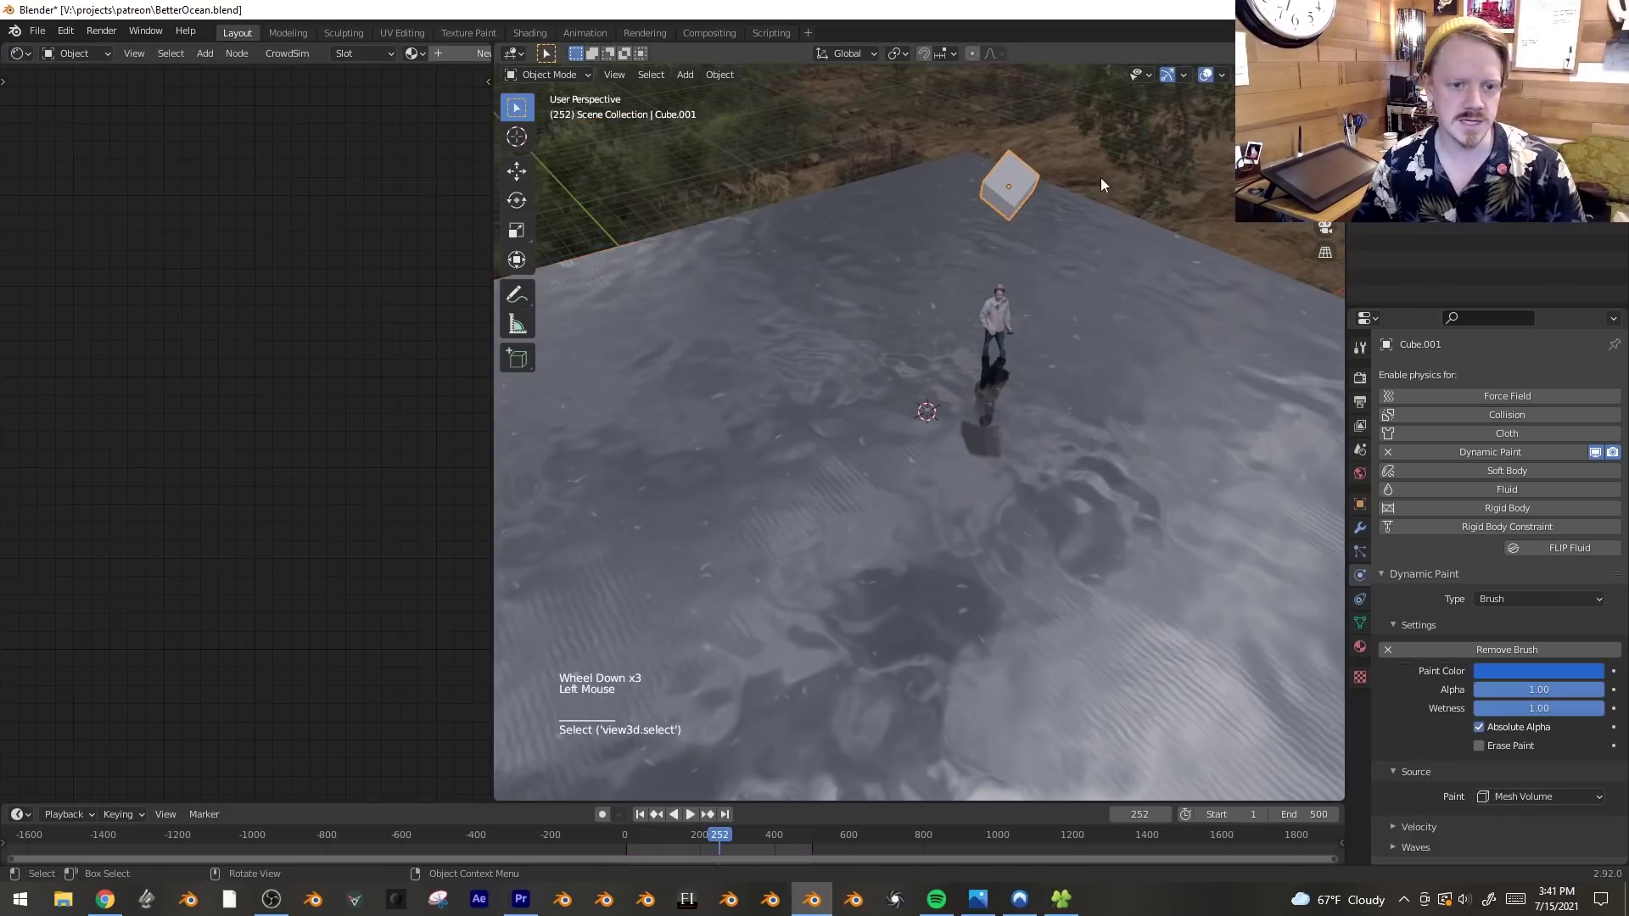
pyautogui.press('space')
pyautogui.scroll(4, 1105, 128)
pyautogui.press('g')
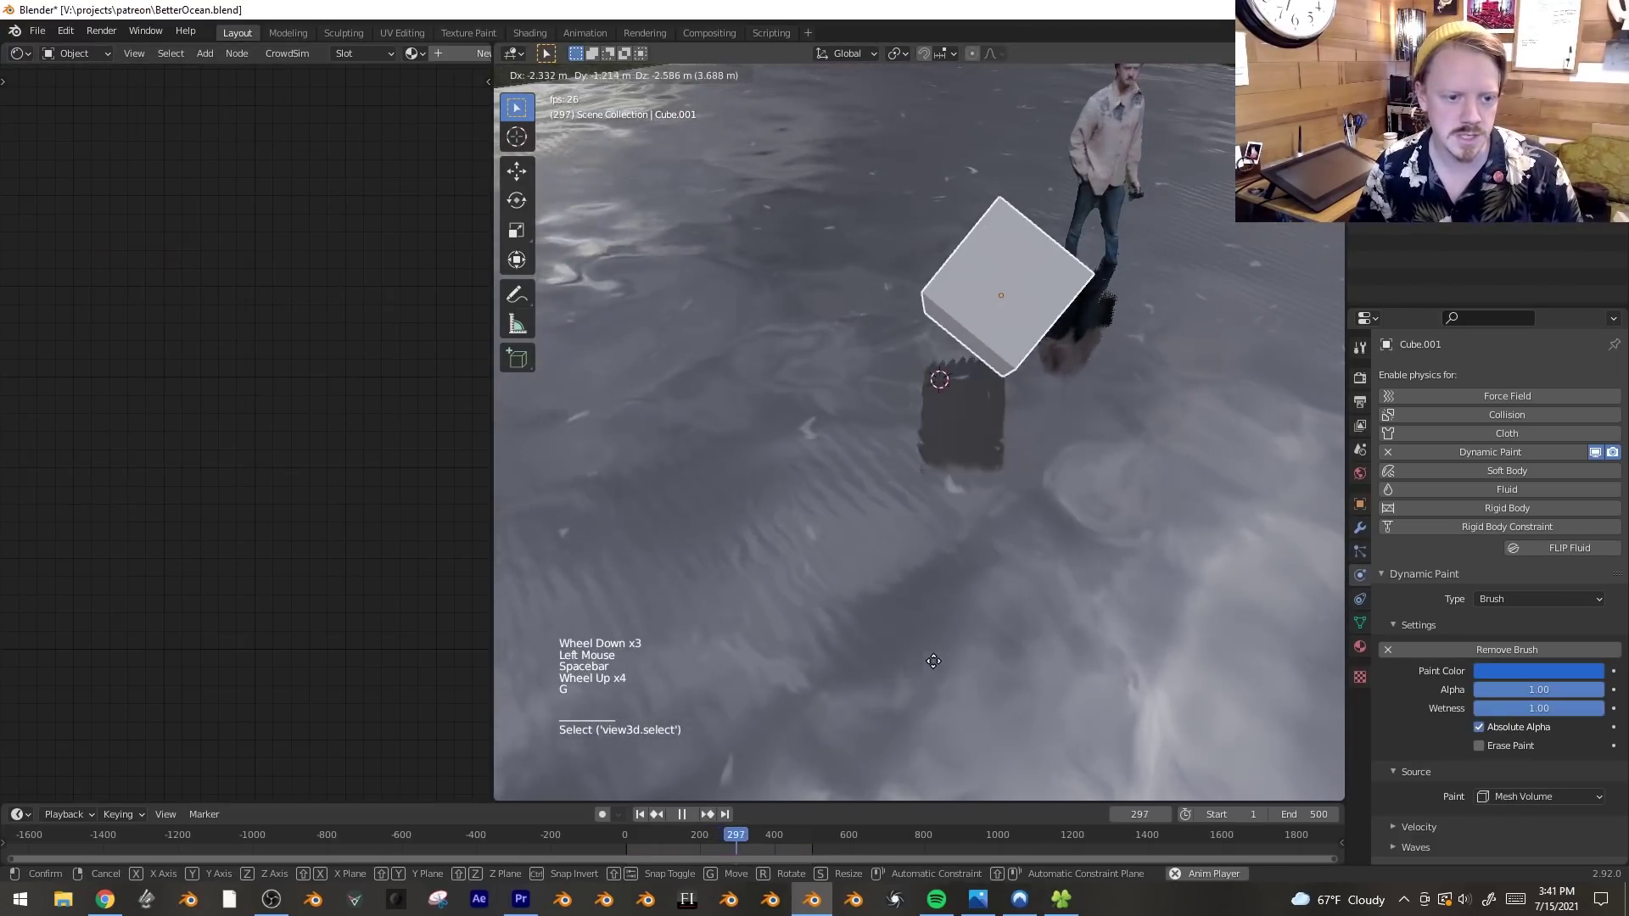
pyautogui.click(963, 556)
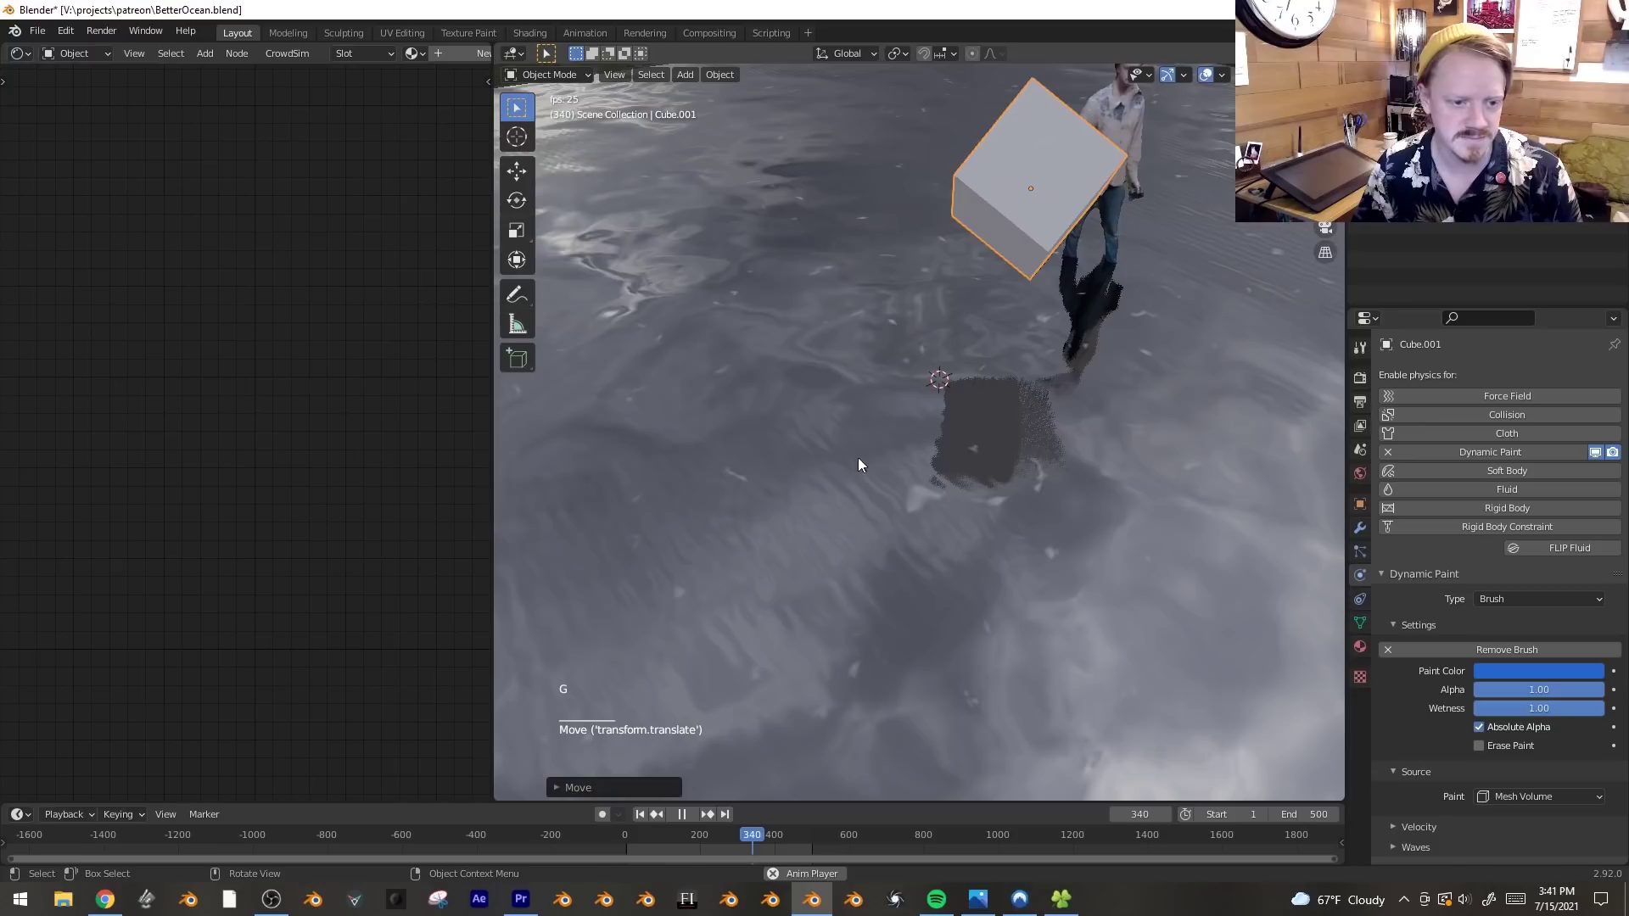
pyautogui.press('g')
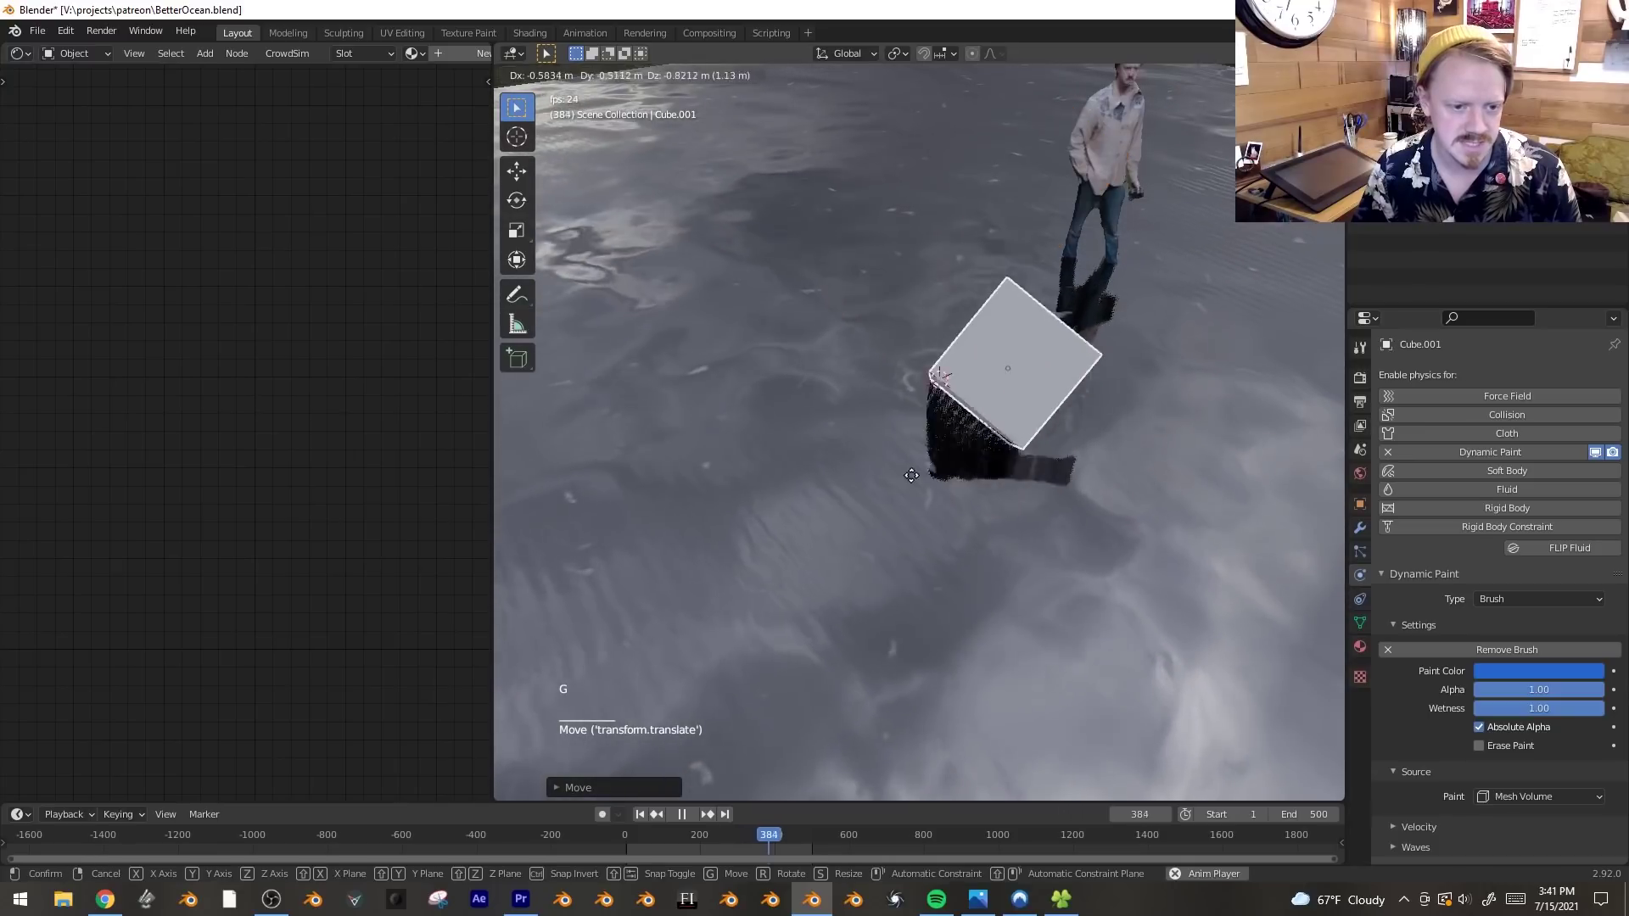
pyautogui.click(957, 349)
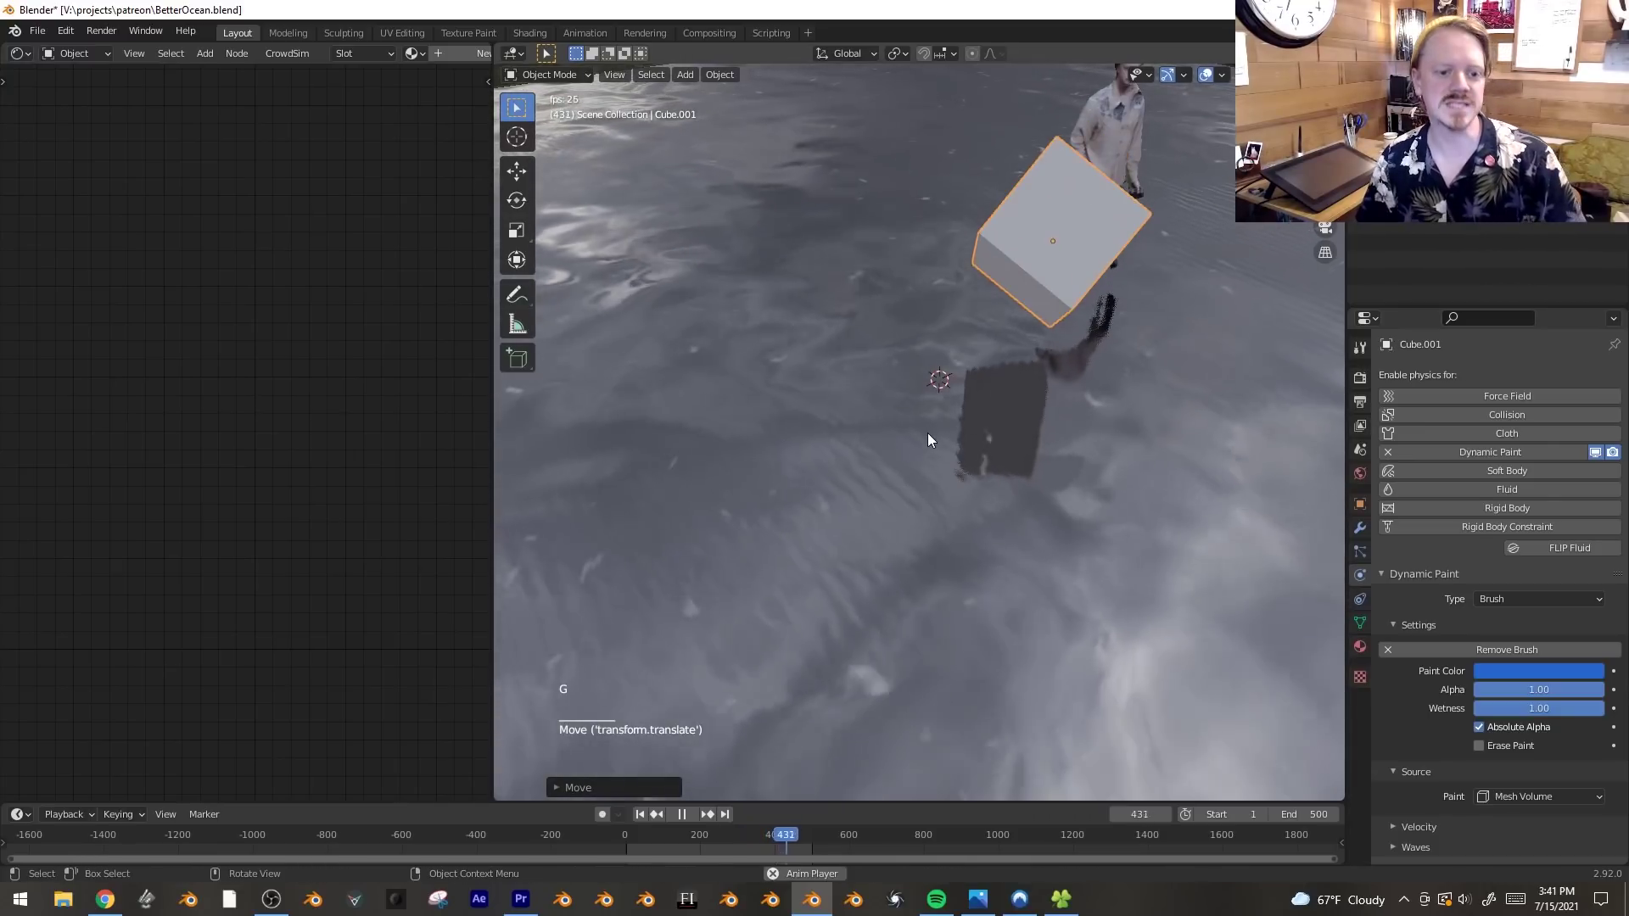
pyautogui.press('space')
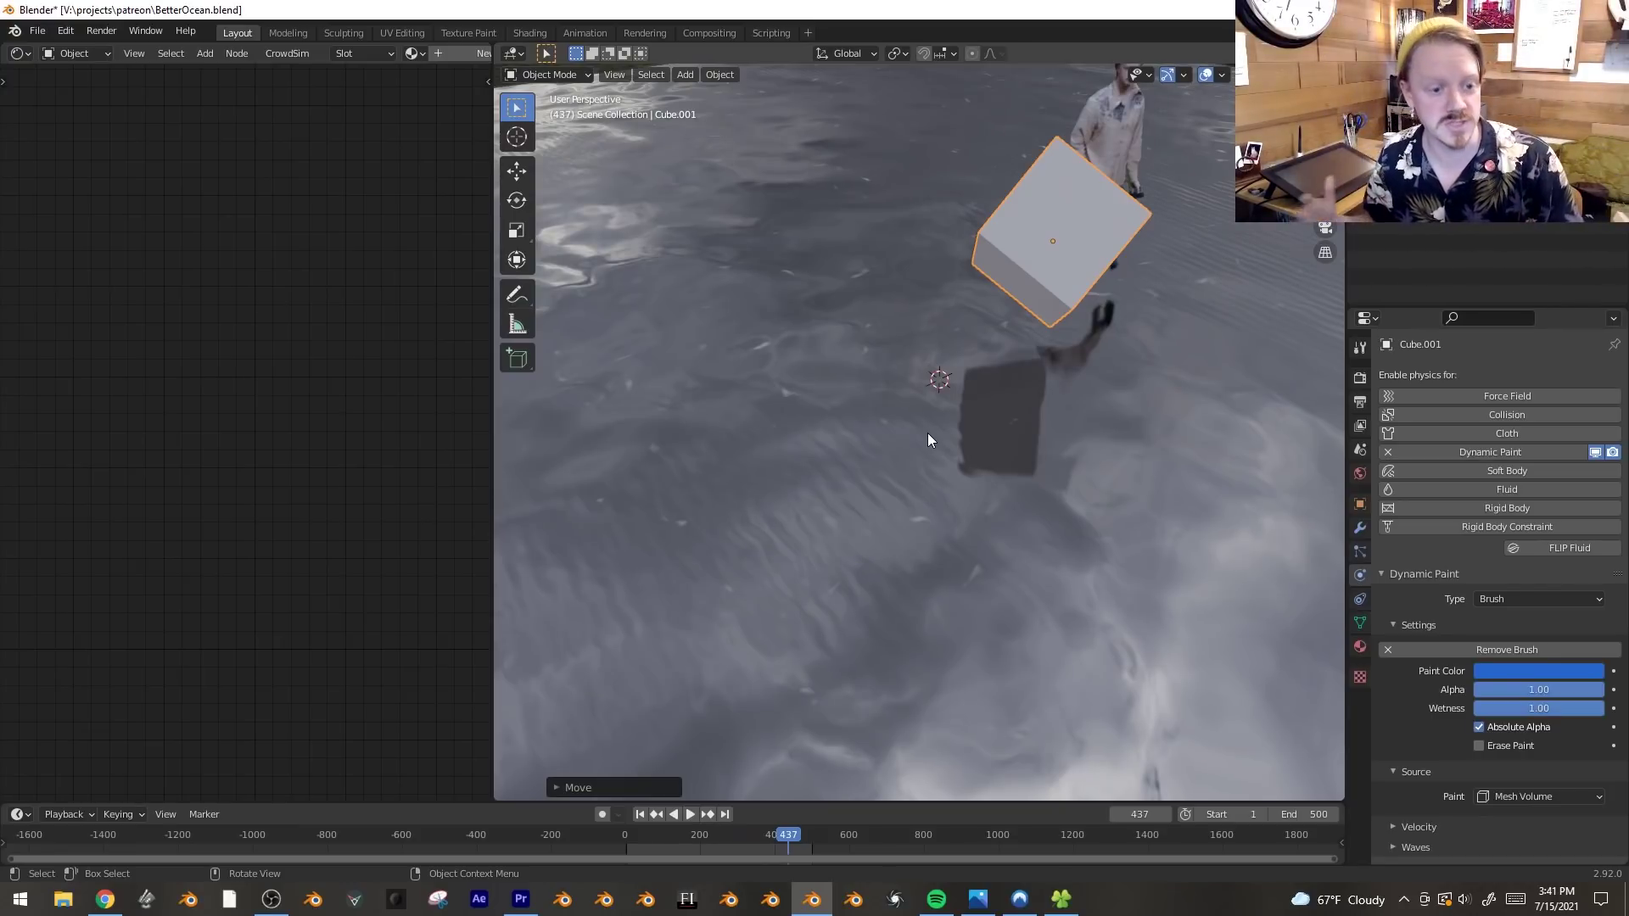
# - Set the Z Scale to 0 in the Mapping node that feeds the water's Noise Texture
pyautogui.click(886, 436)
pyautogui.scroll(-4, 886, 436)
pyautogui.moveTo(62, 631); pyautogui.dragTo(310, 598, button='middle')
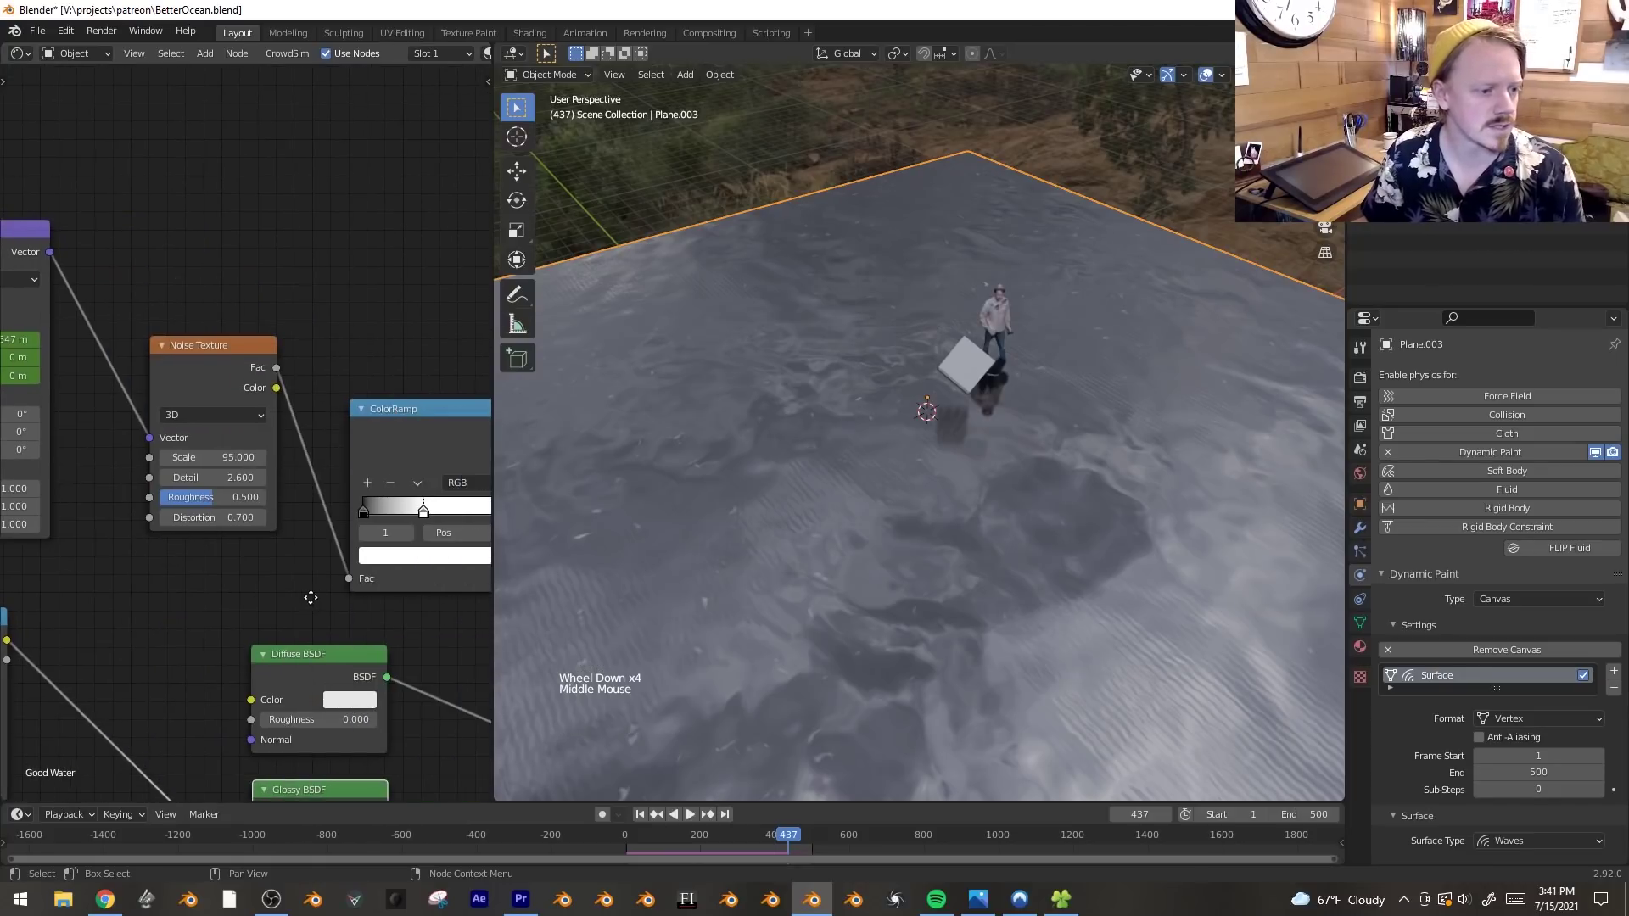
pyautogui.moveTo(210, 426); pyautogui.dragTo(459, 447, button='middle')
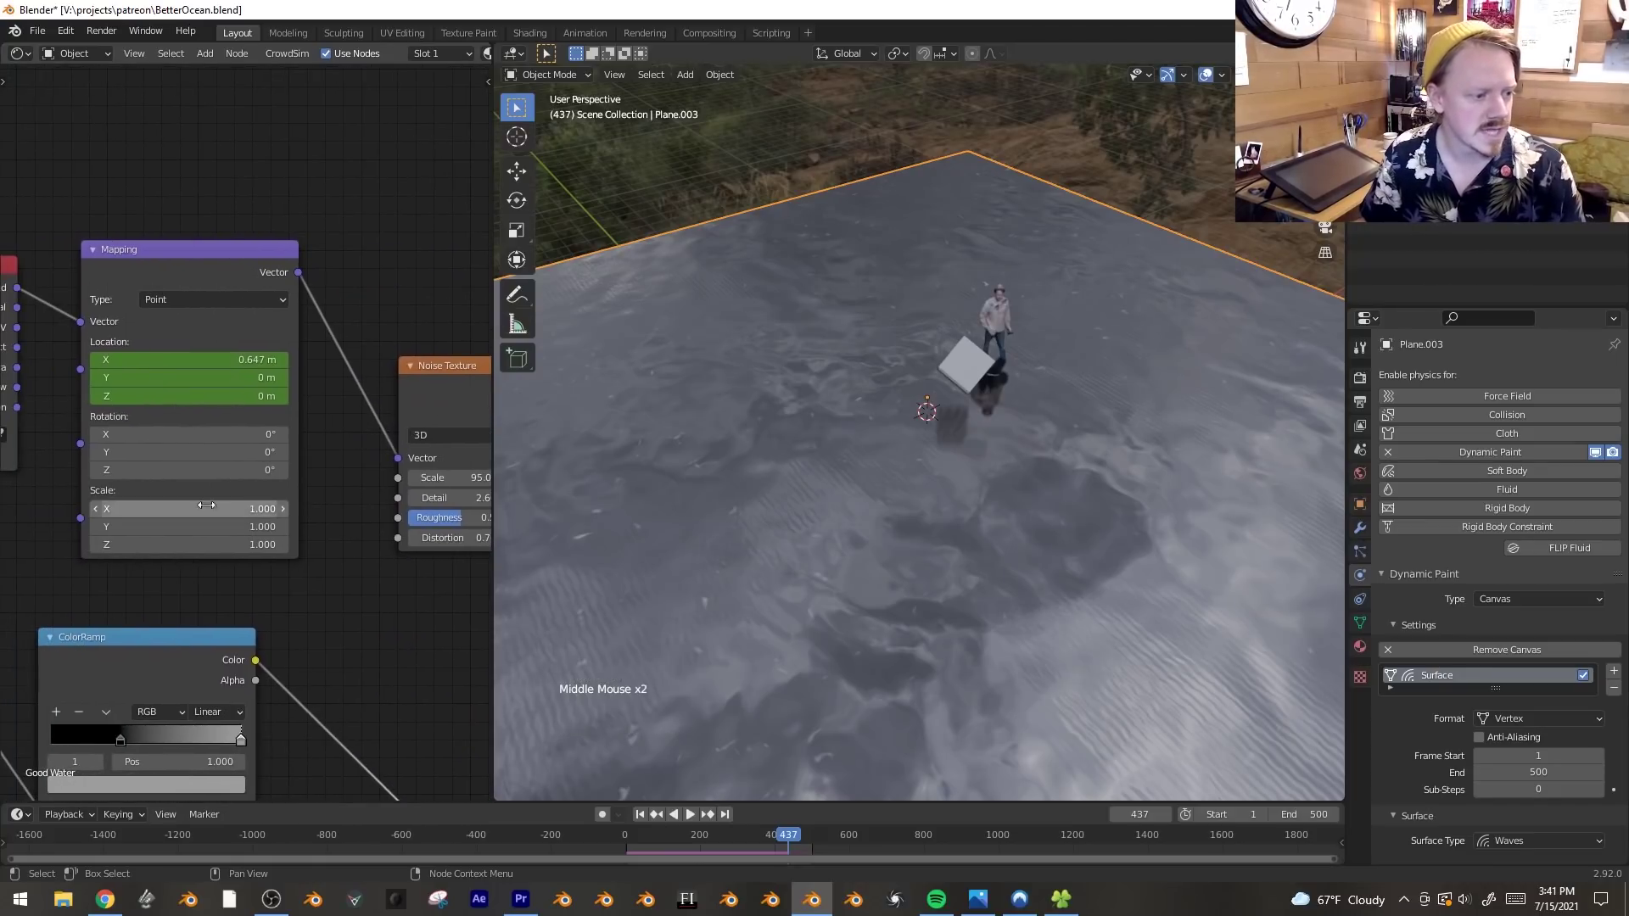
pyautogui.click(189, 545)
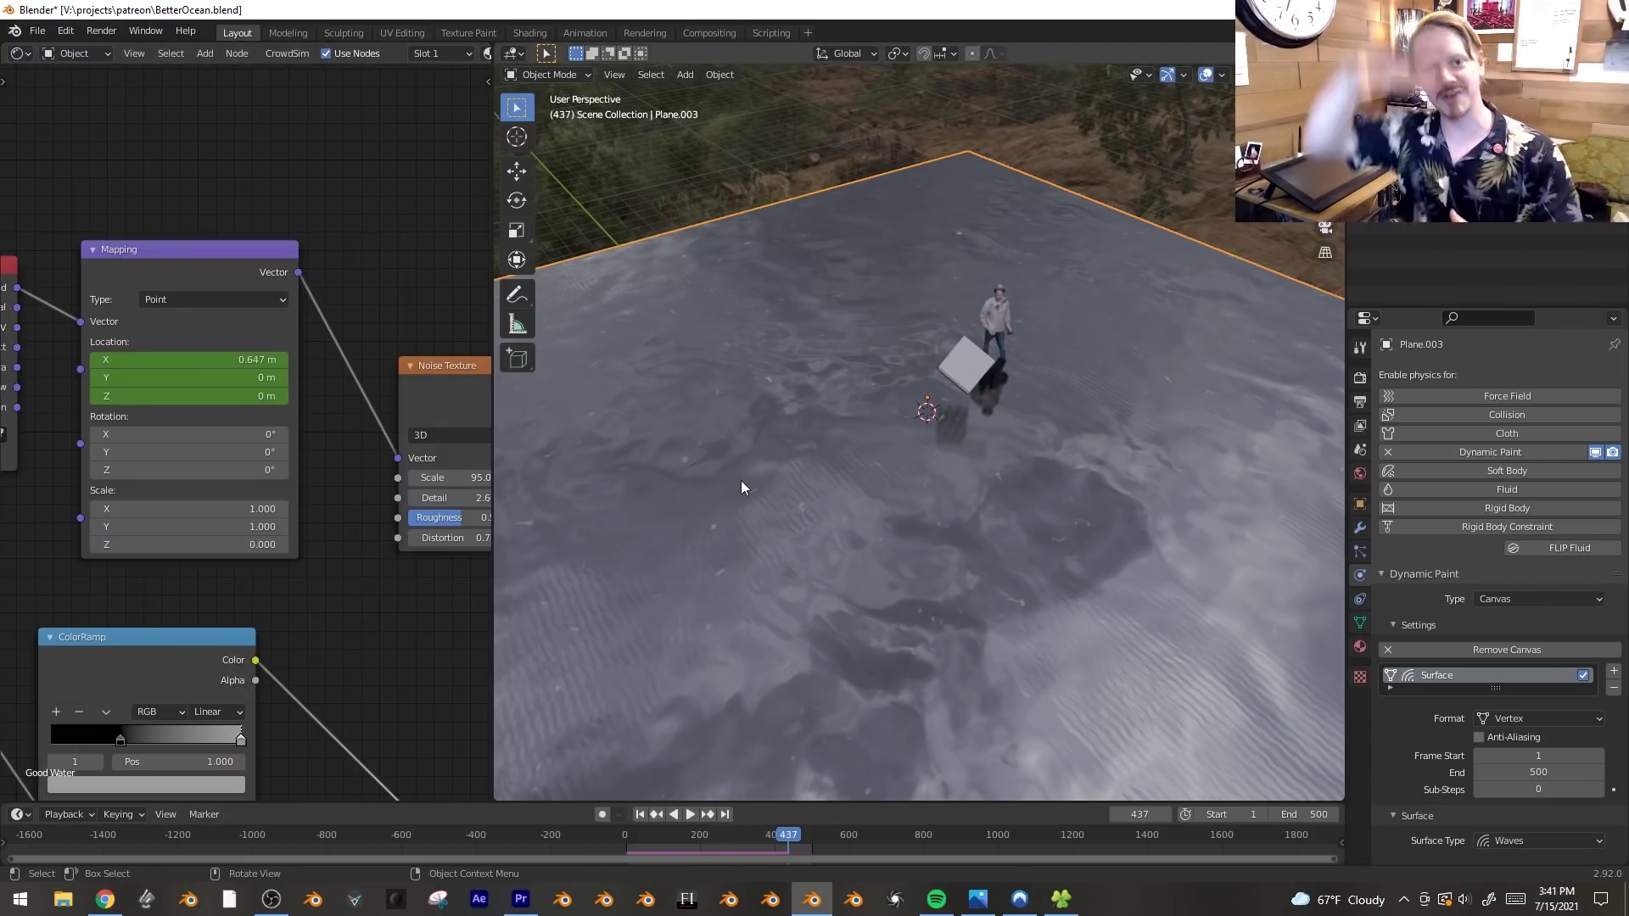
# - Play the animation and move the cube through the water near the figure to test its Dynamic Paint waves
pyautogui.scroll(4, 1013, 410)
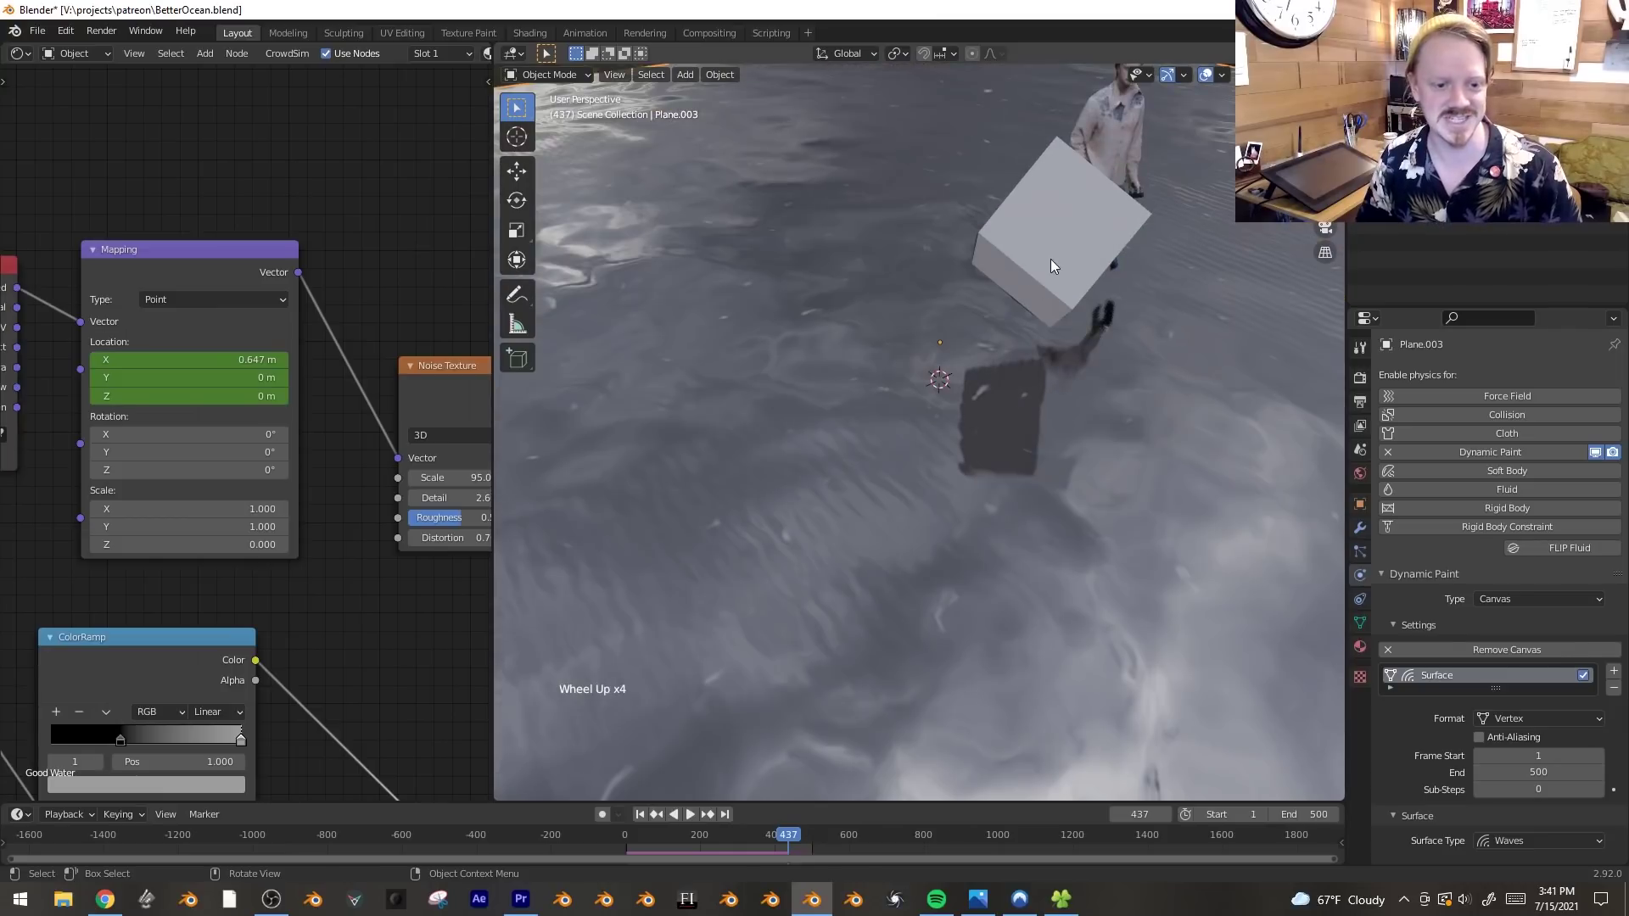
pyautogui.click(1061, 272)
pyautogui.press('space')
pyautogui.press('g')
pyautogui.click(1085, 204)
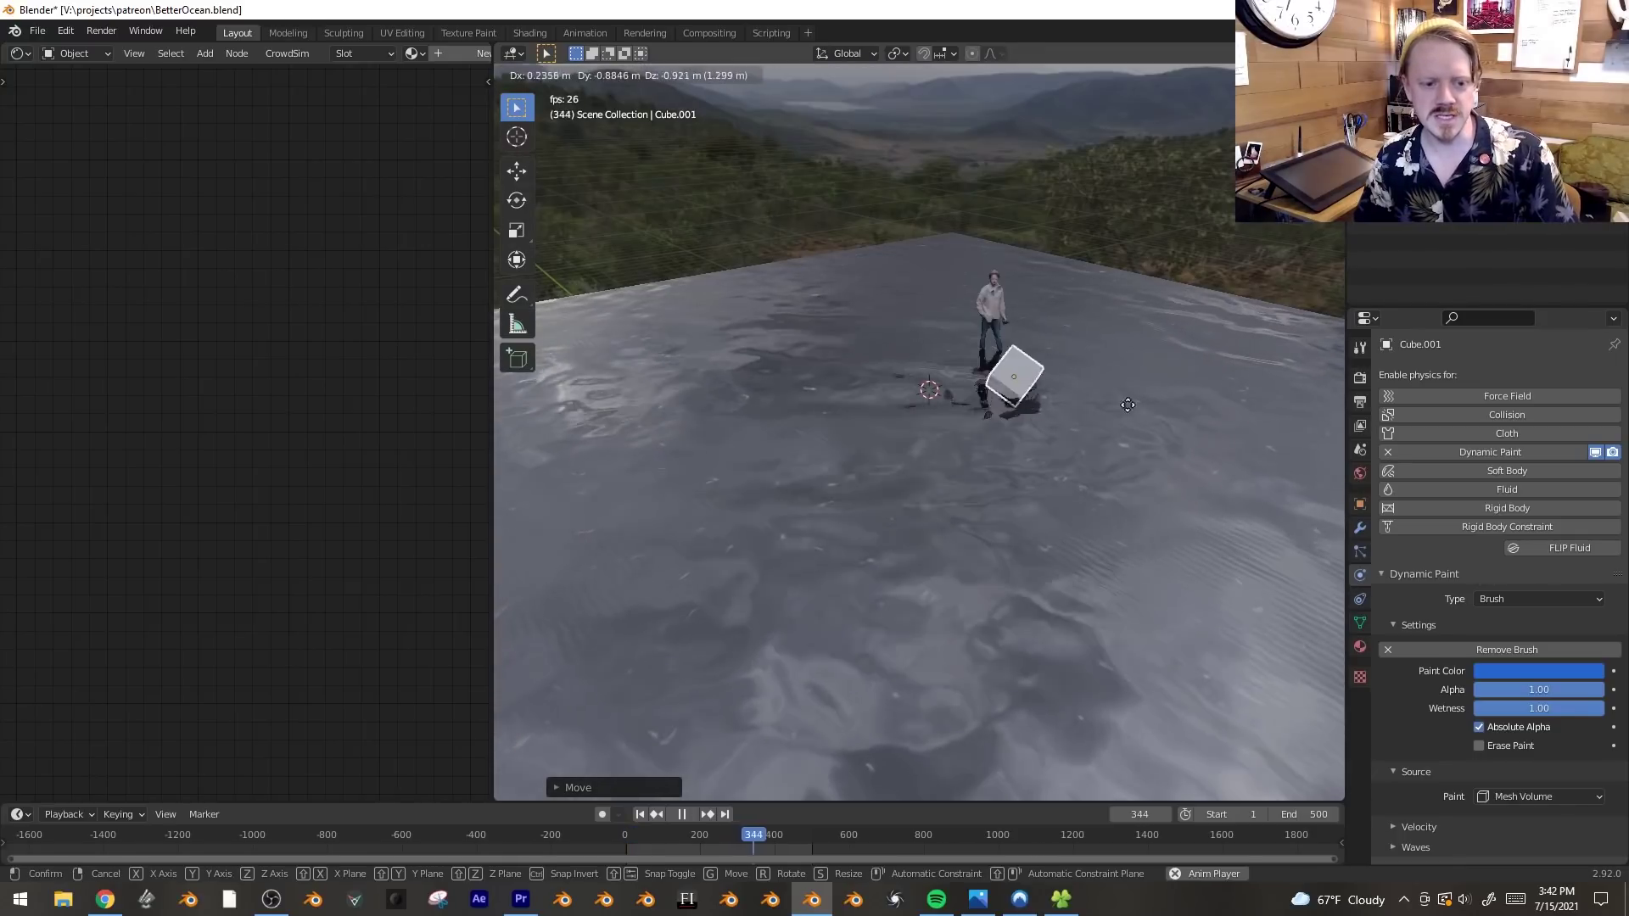
pyautogui.click(1020, 379)
pyautogui.press('space')
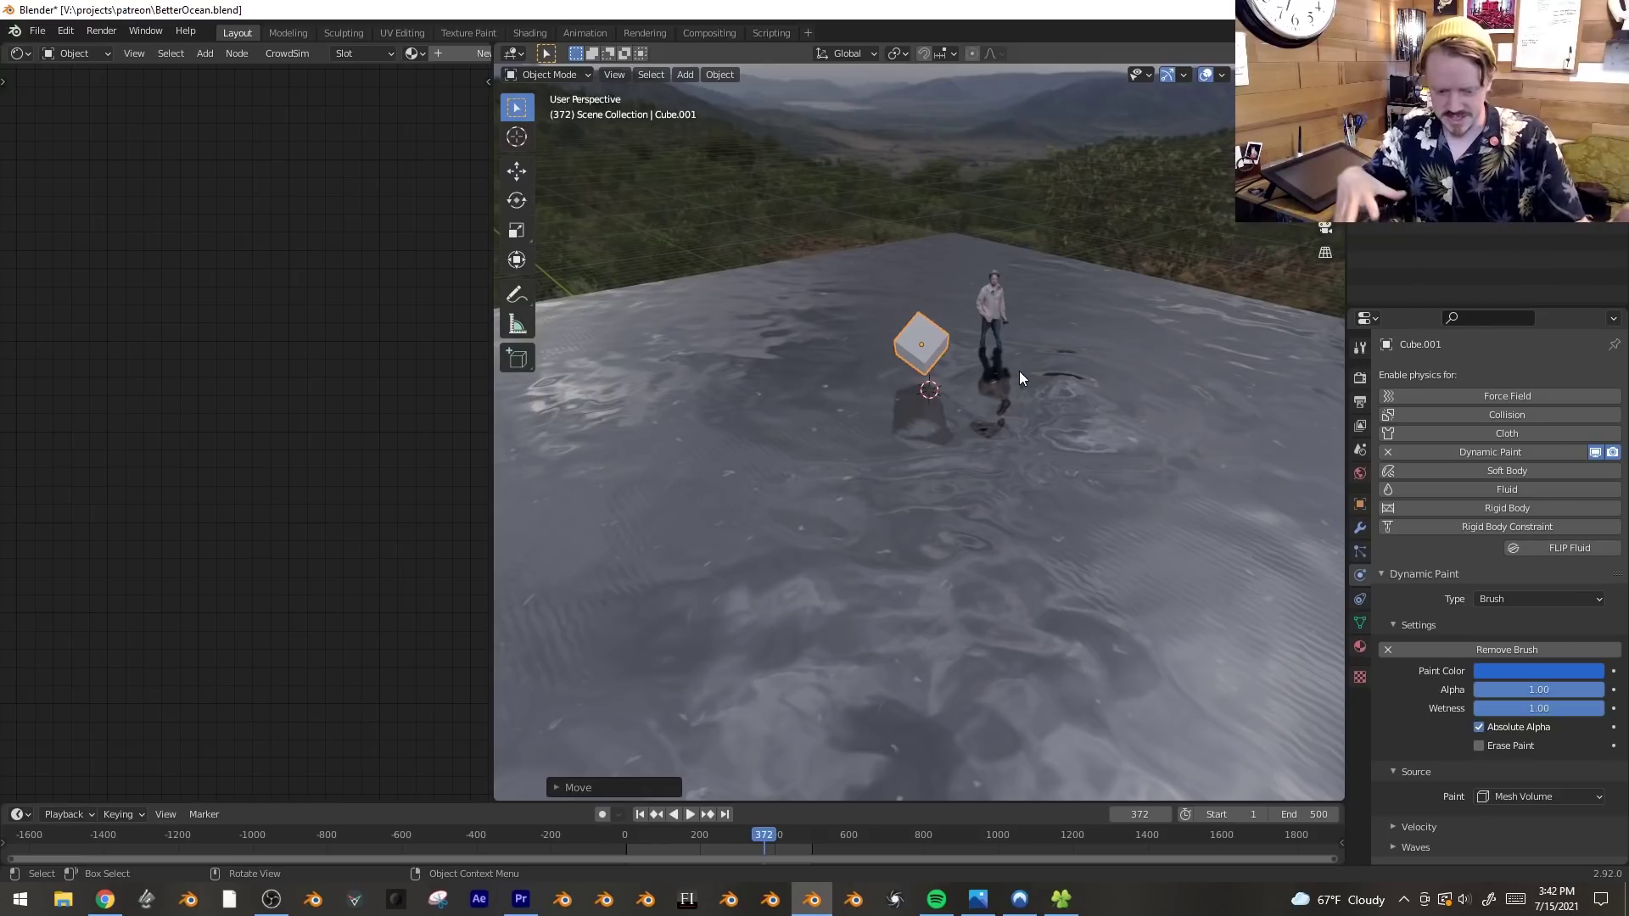
pyautogui.press('space')
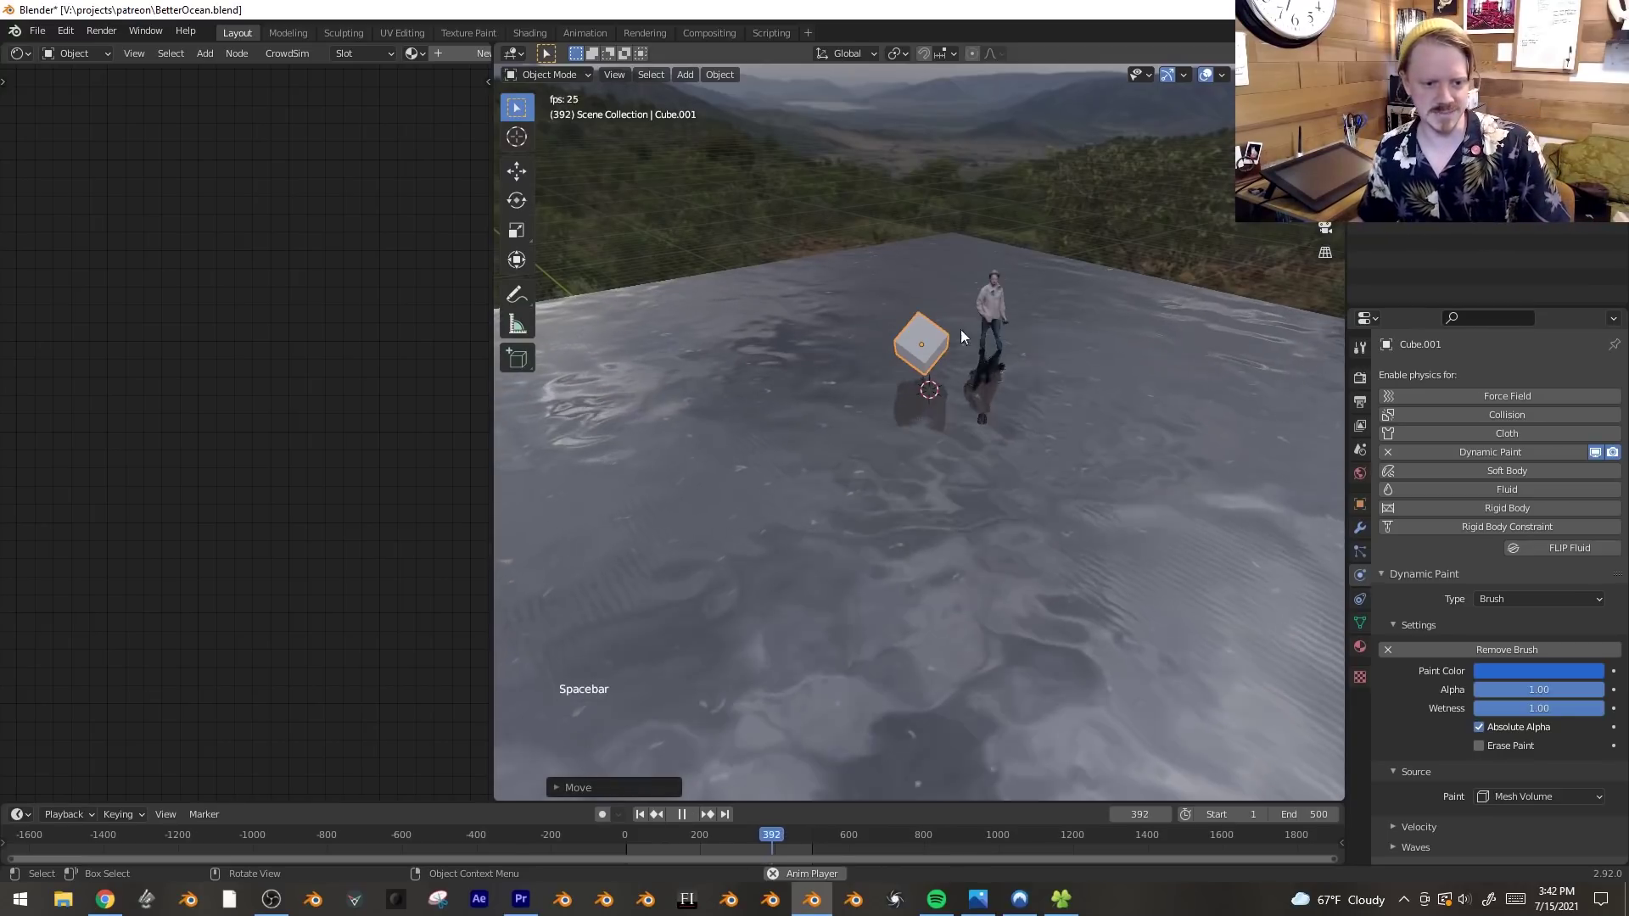
pyautogui.press('space')
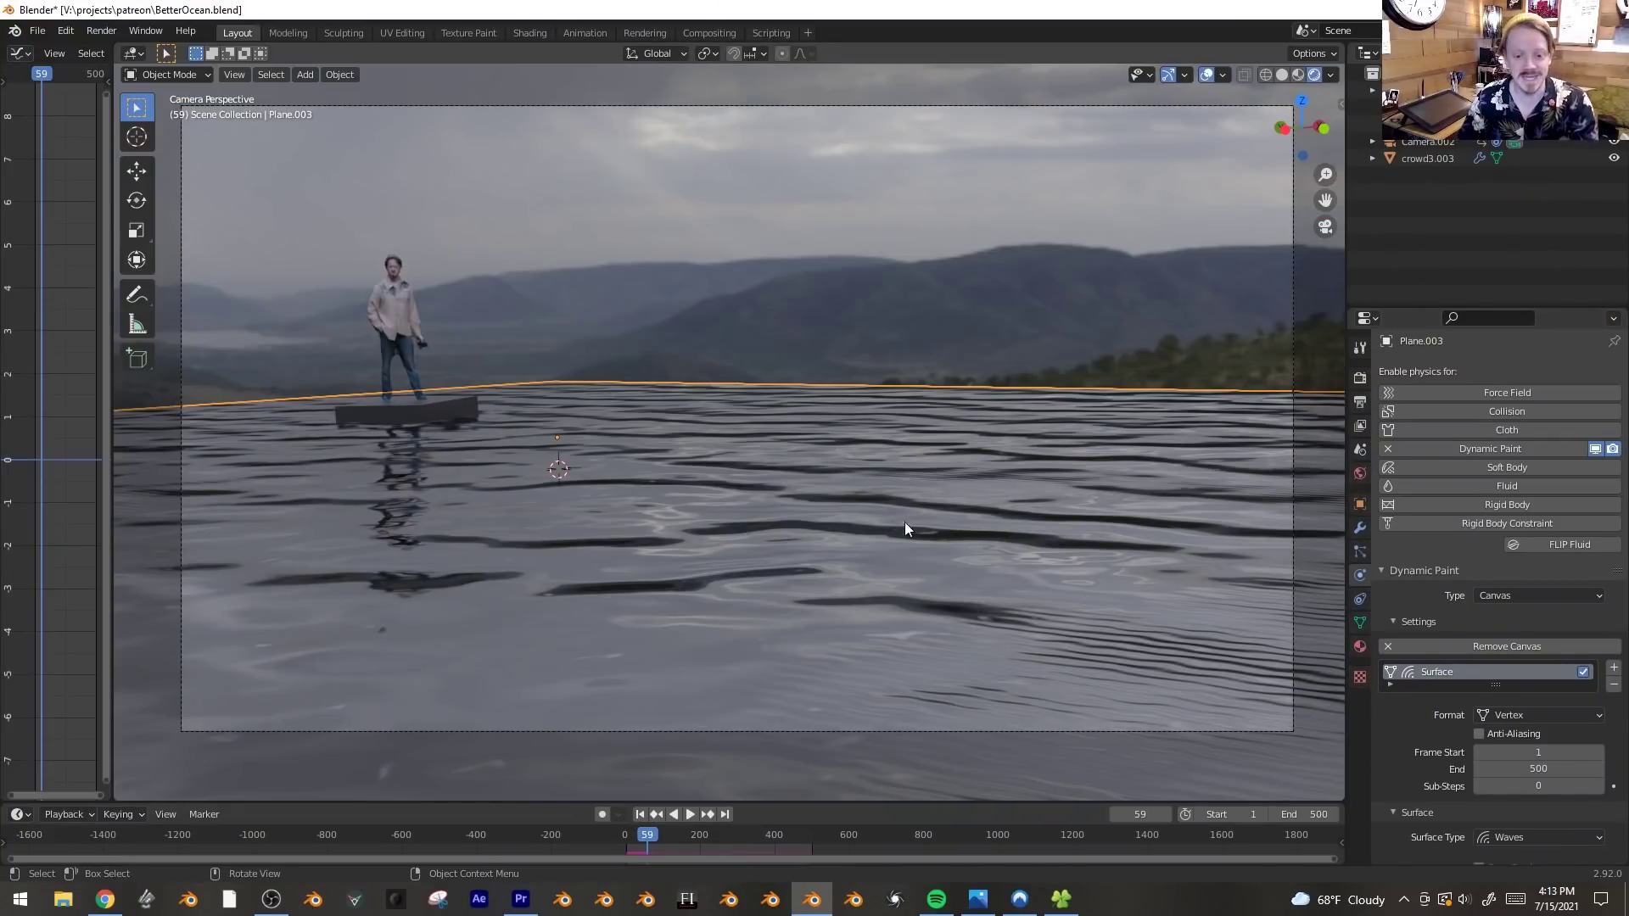
# - Bake the Dynamic Paint wave cache of the water plane's canvas surface
pyautogui.moveTo(1394, 604); pyautogui.dragTo(1452, 405, button='middle')
pyautogui.moveTo(1437, 585); pyautogui.dragTo(1436, 400, button='middle')
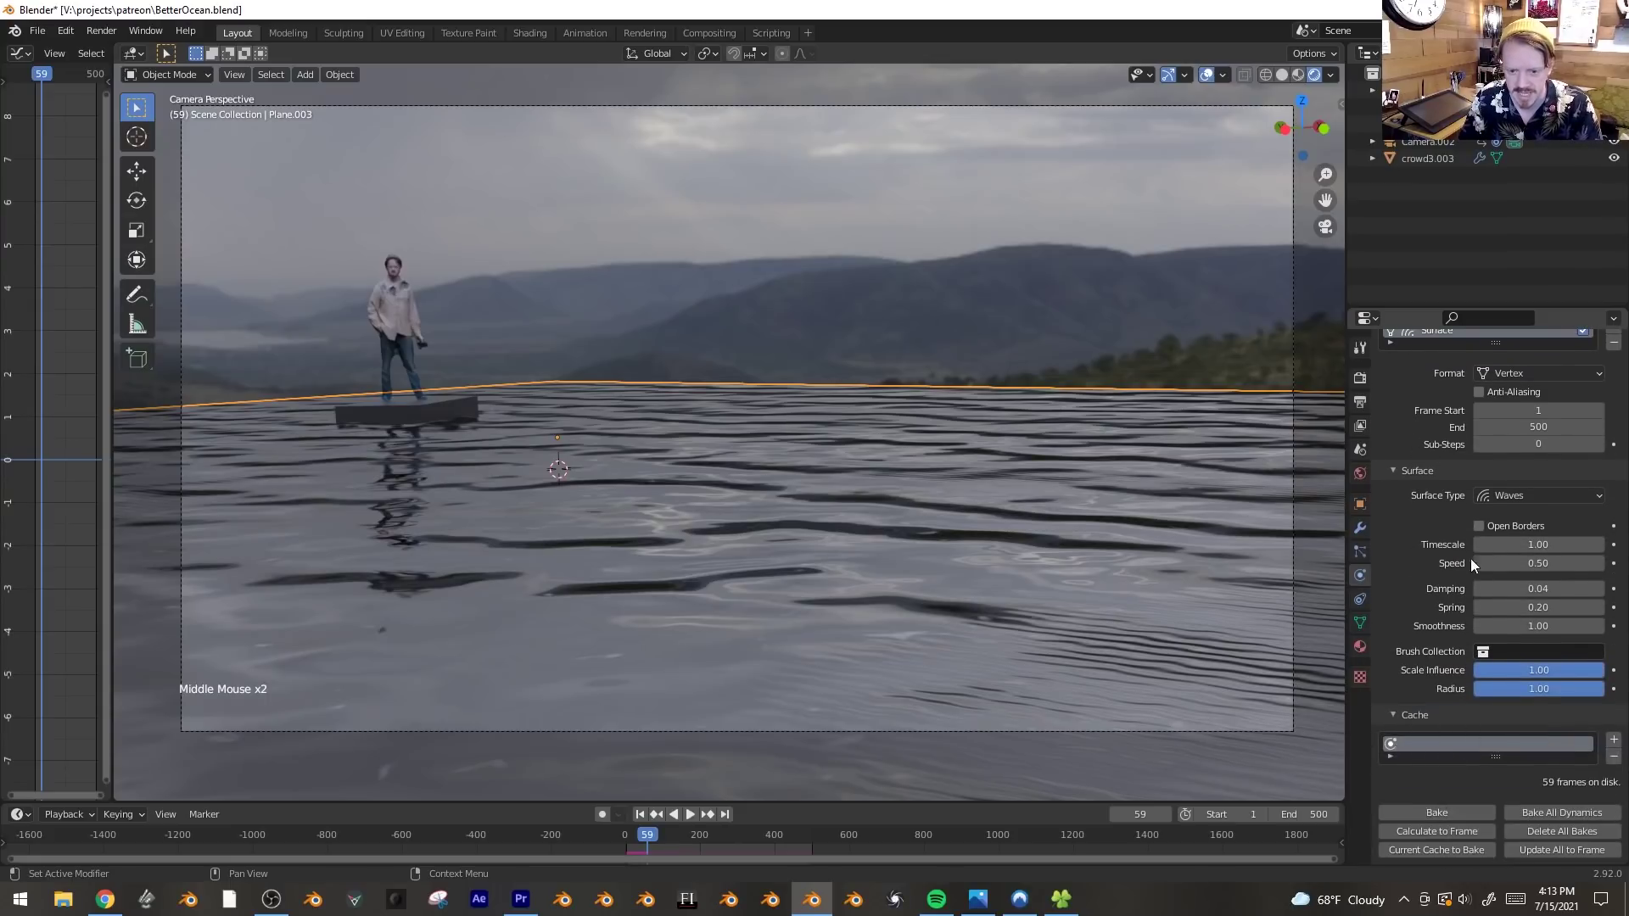
pyautogui.moveTo(1486, 450); pyautogui.dragTo(1486, 473, button='middle')
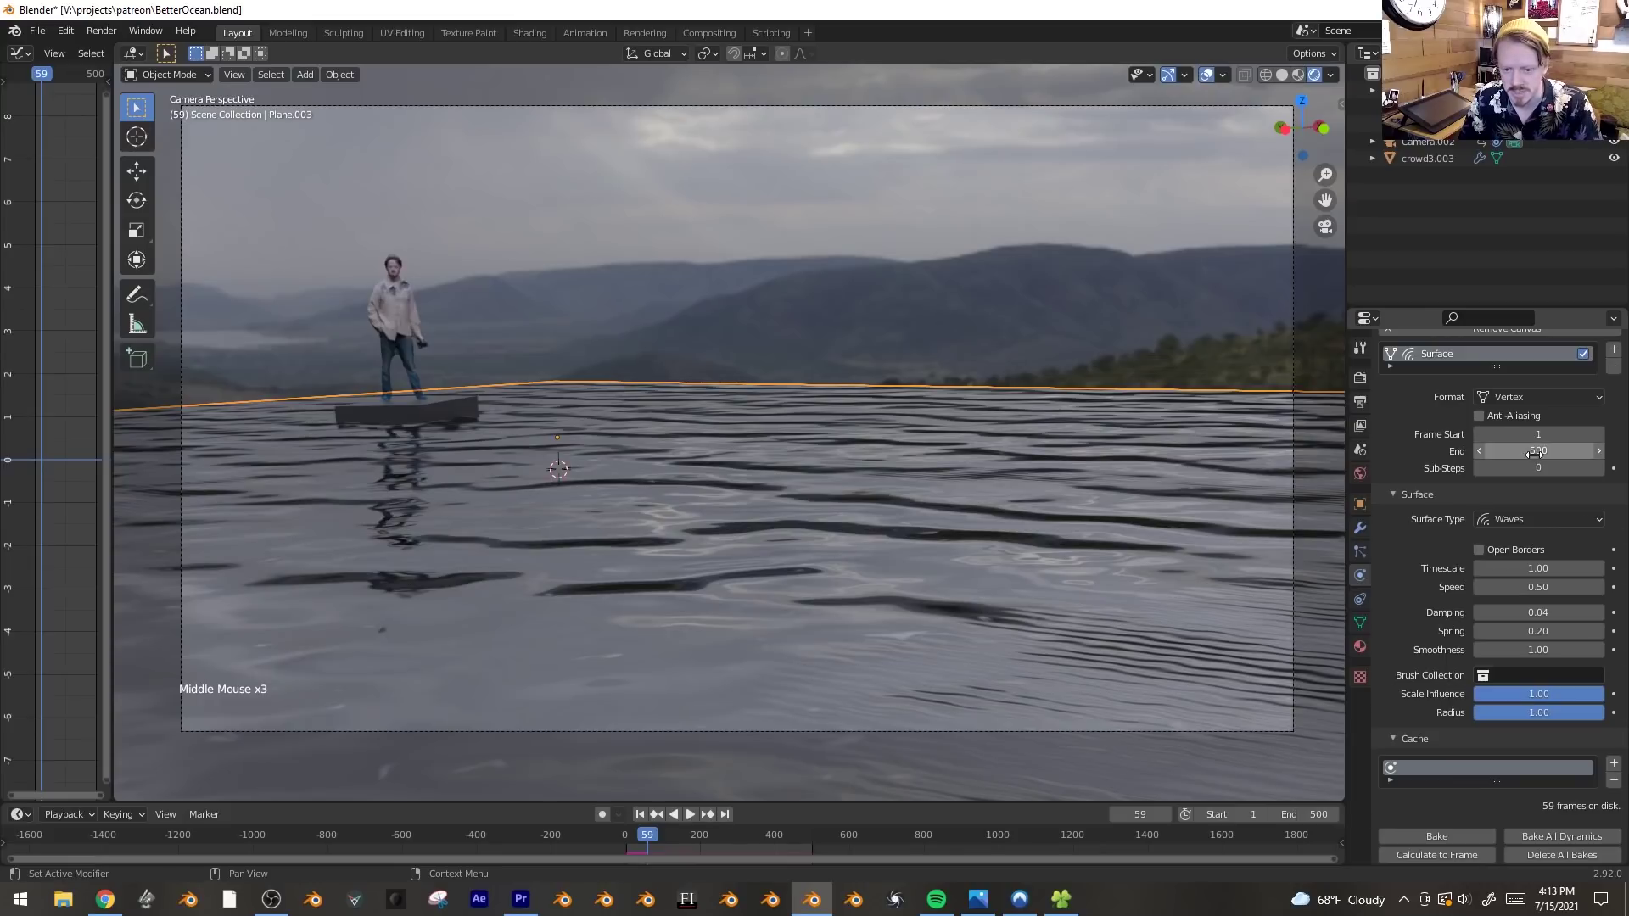
pyautogui.moveTo(1415, 522); pyautogui.dragTo(1415, 498, button='middle')
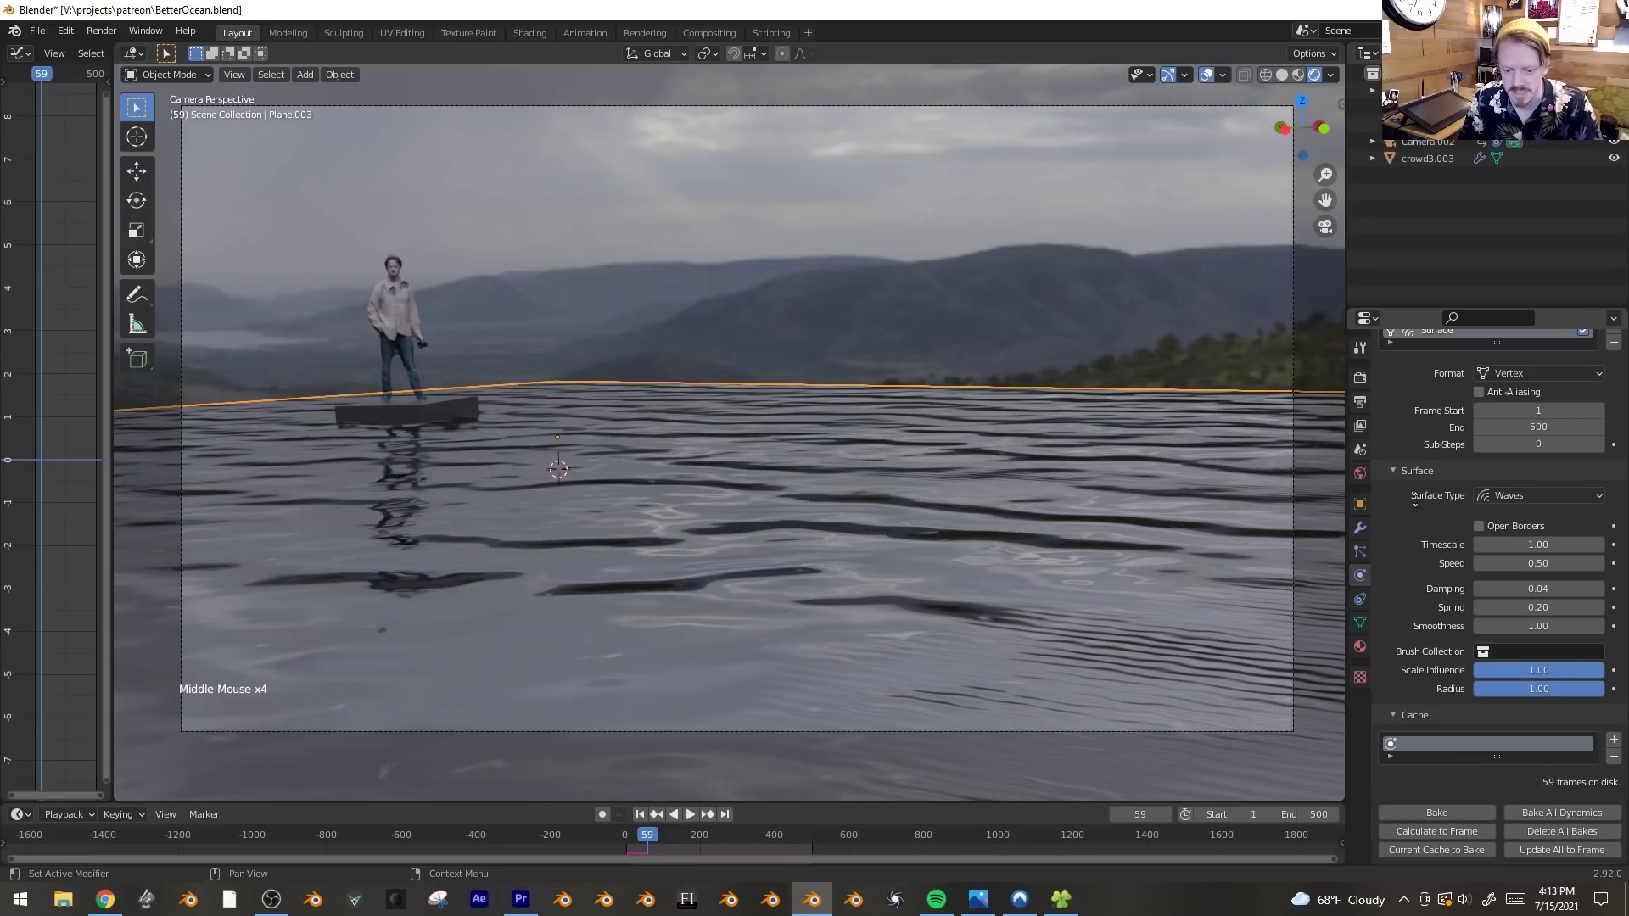
pyautogui.click(1437, 813)
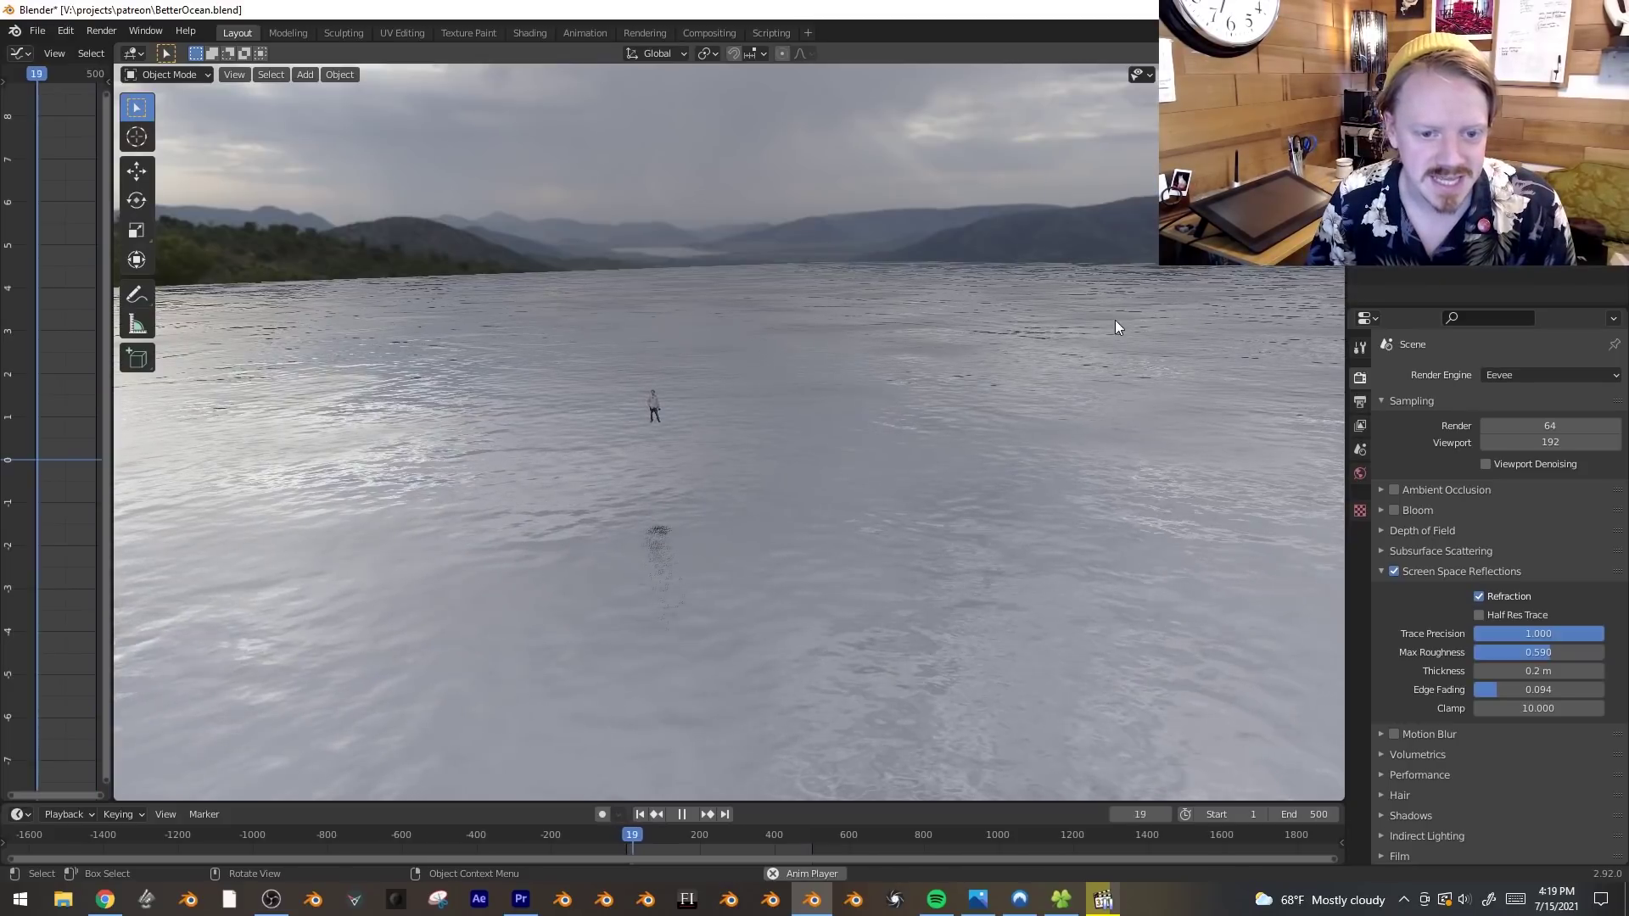
# - Stop the animation playback of the open-water scene
pyautogui.press('space')
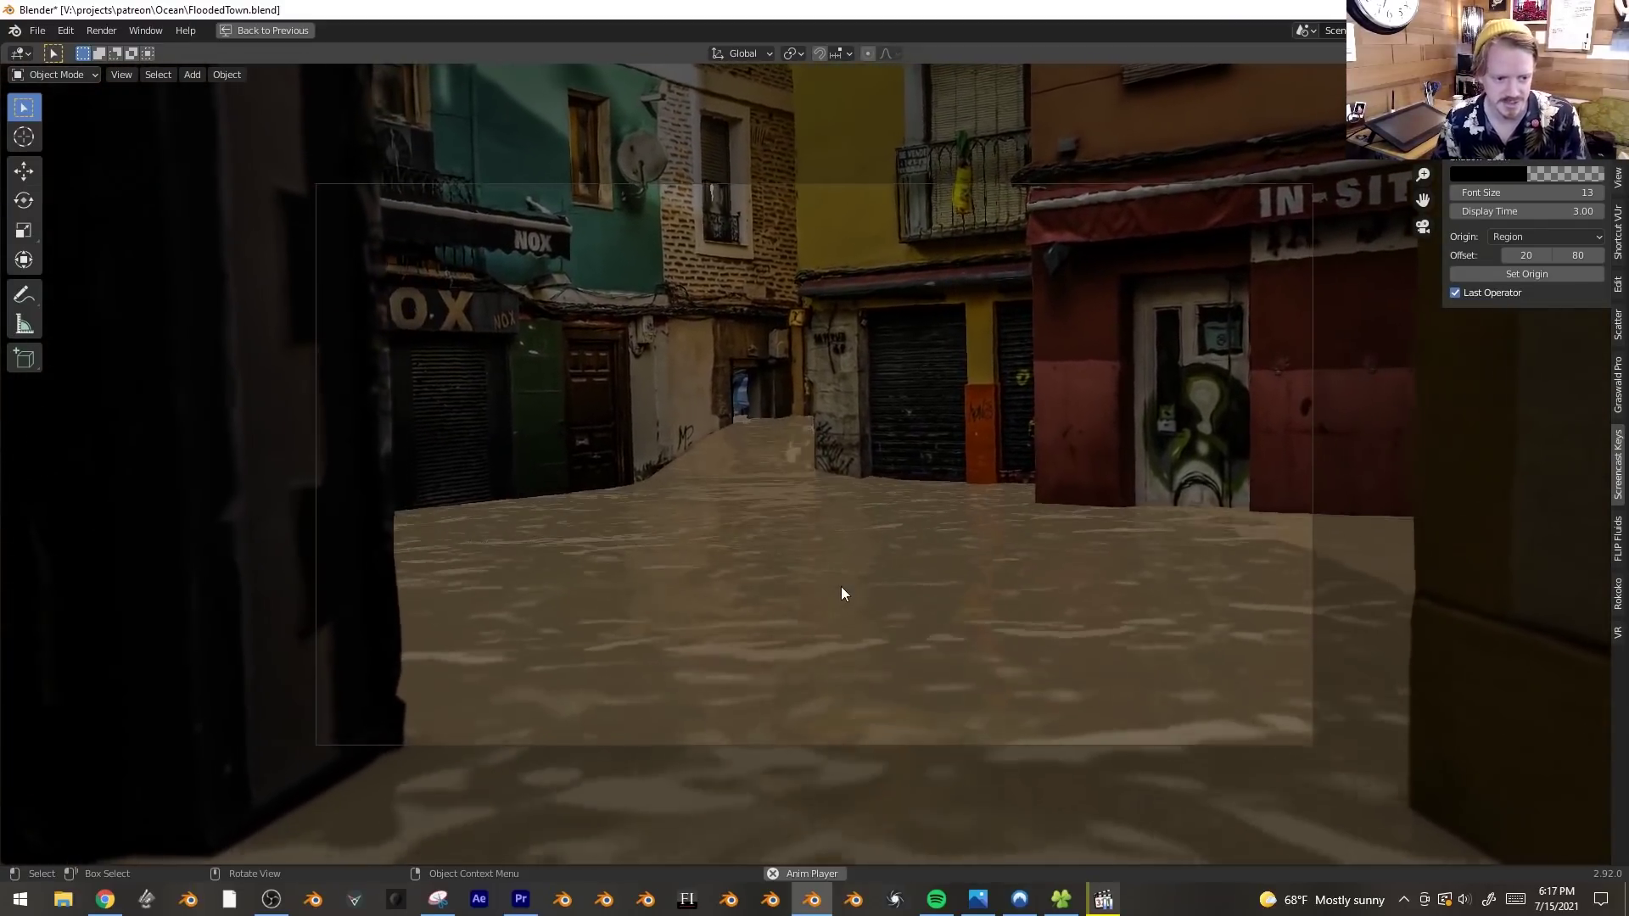
# - Examine the flooded street's moving water from another angle, and return to the camera view
pyautogui.moveTo(938, 580); pyautogui.dragTo(920, 470, button='middle')
pyautogui.scroll(-3, 938, 645)
pyautogui.scroll(2, 984, 605)
pyautogui.press('KP_0')
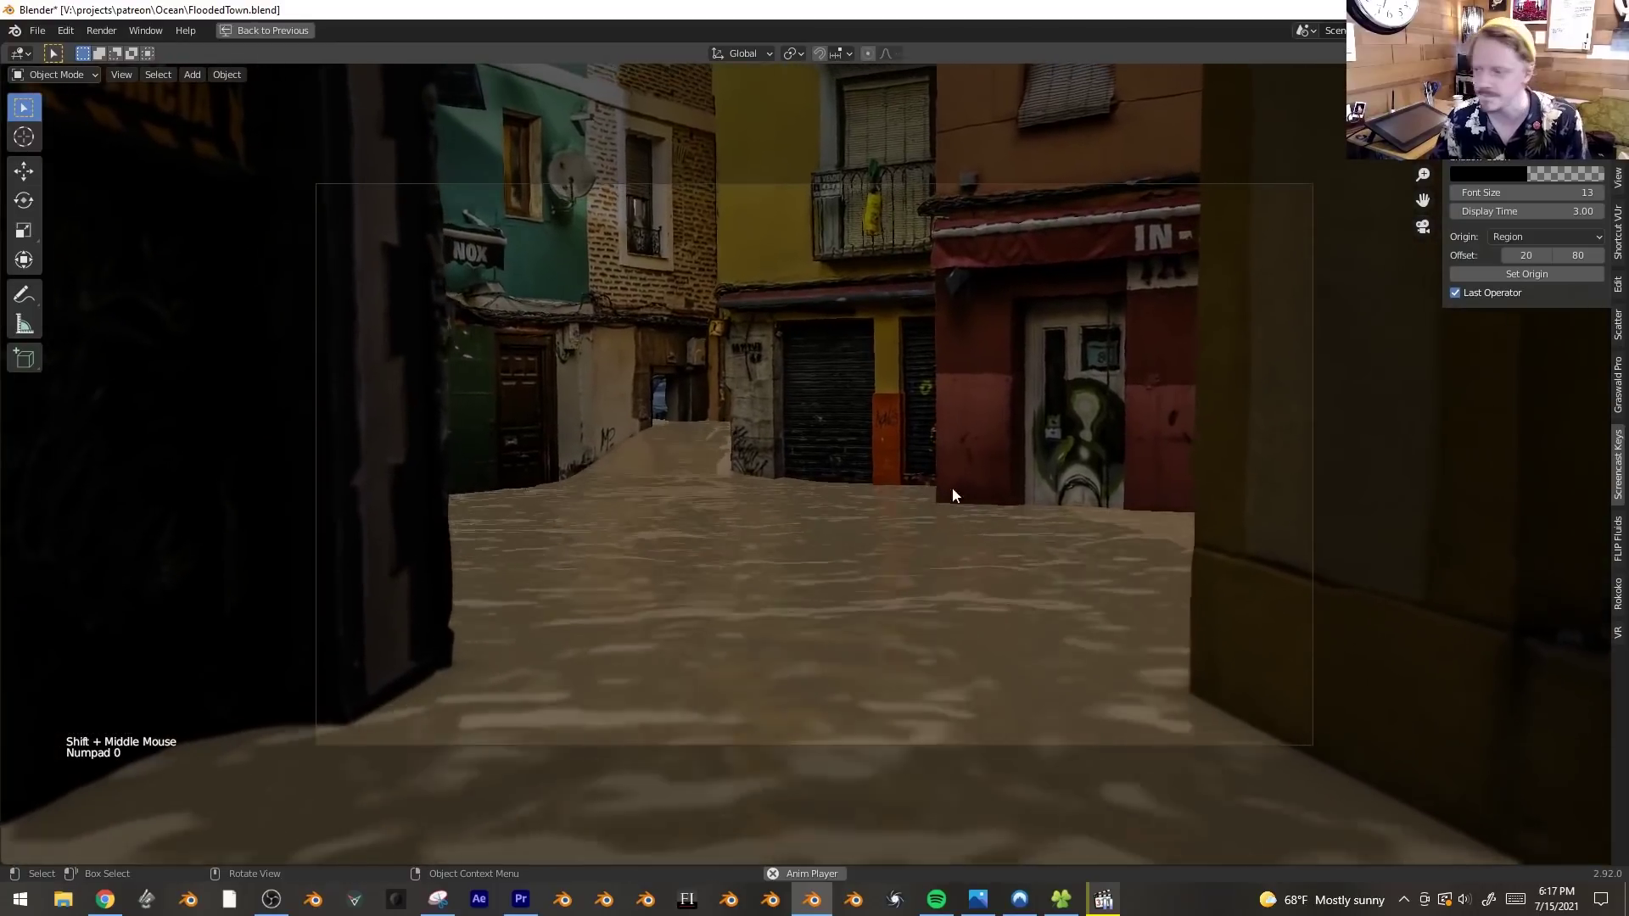